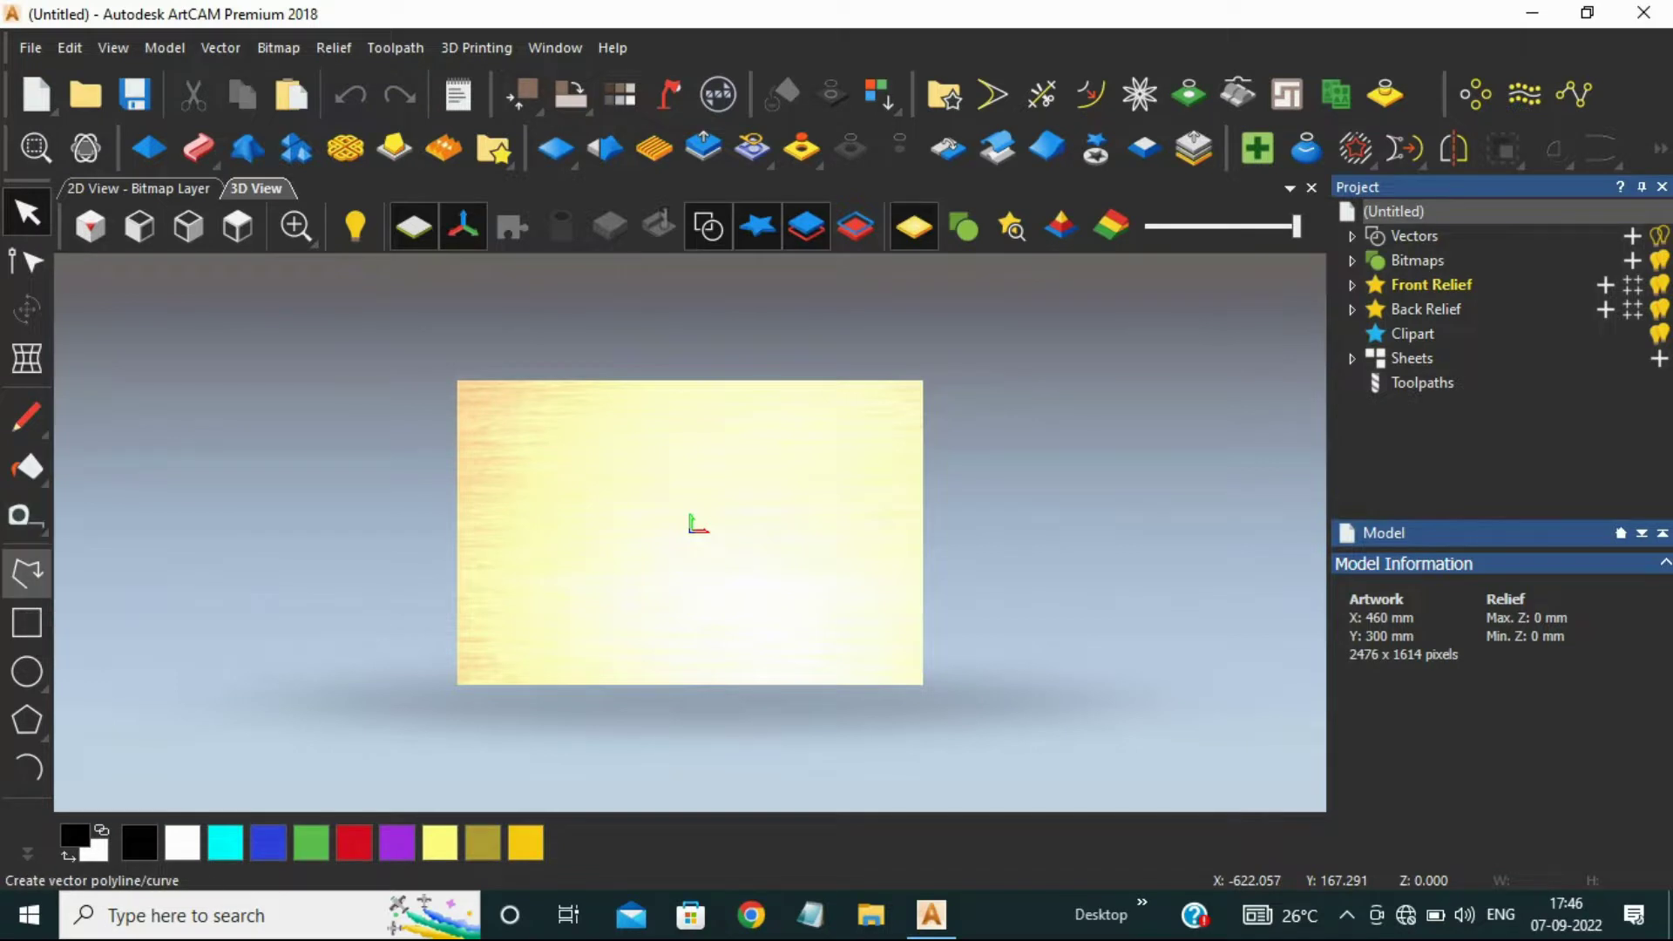
- Create two rectangles centred on the origin, one 460 × 300 mm and one 436 × 276 mm
{"action": "type", "text": "460"}
{"action": "key", "text": "Tab"}
{"action": "type", "text": "300"}
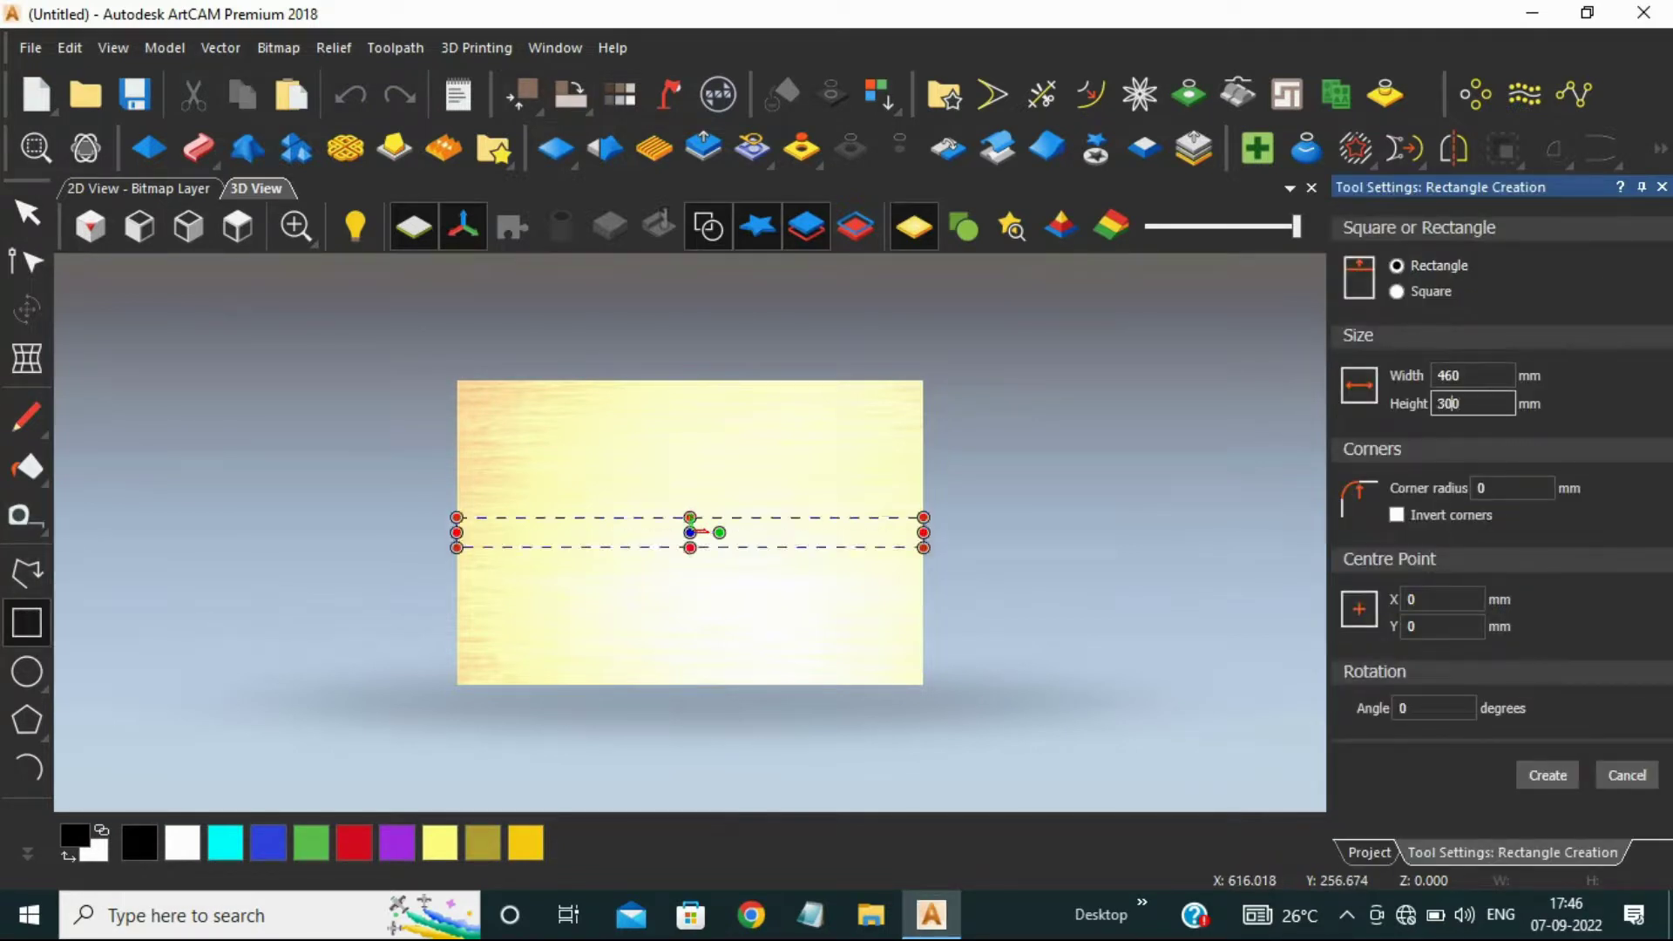
{"action": "key", "text": "Return"}
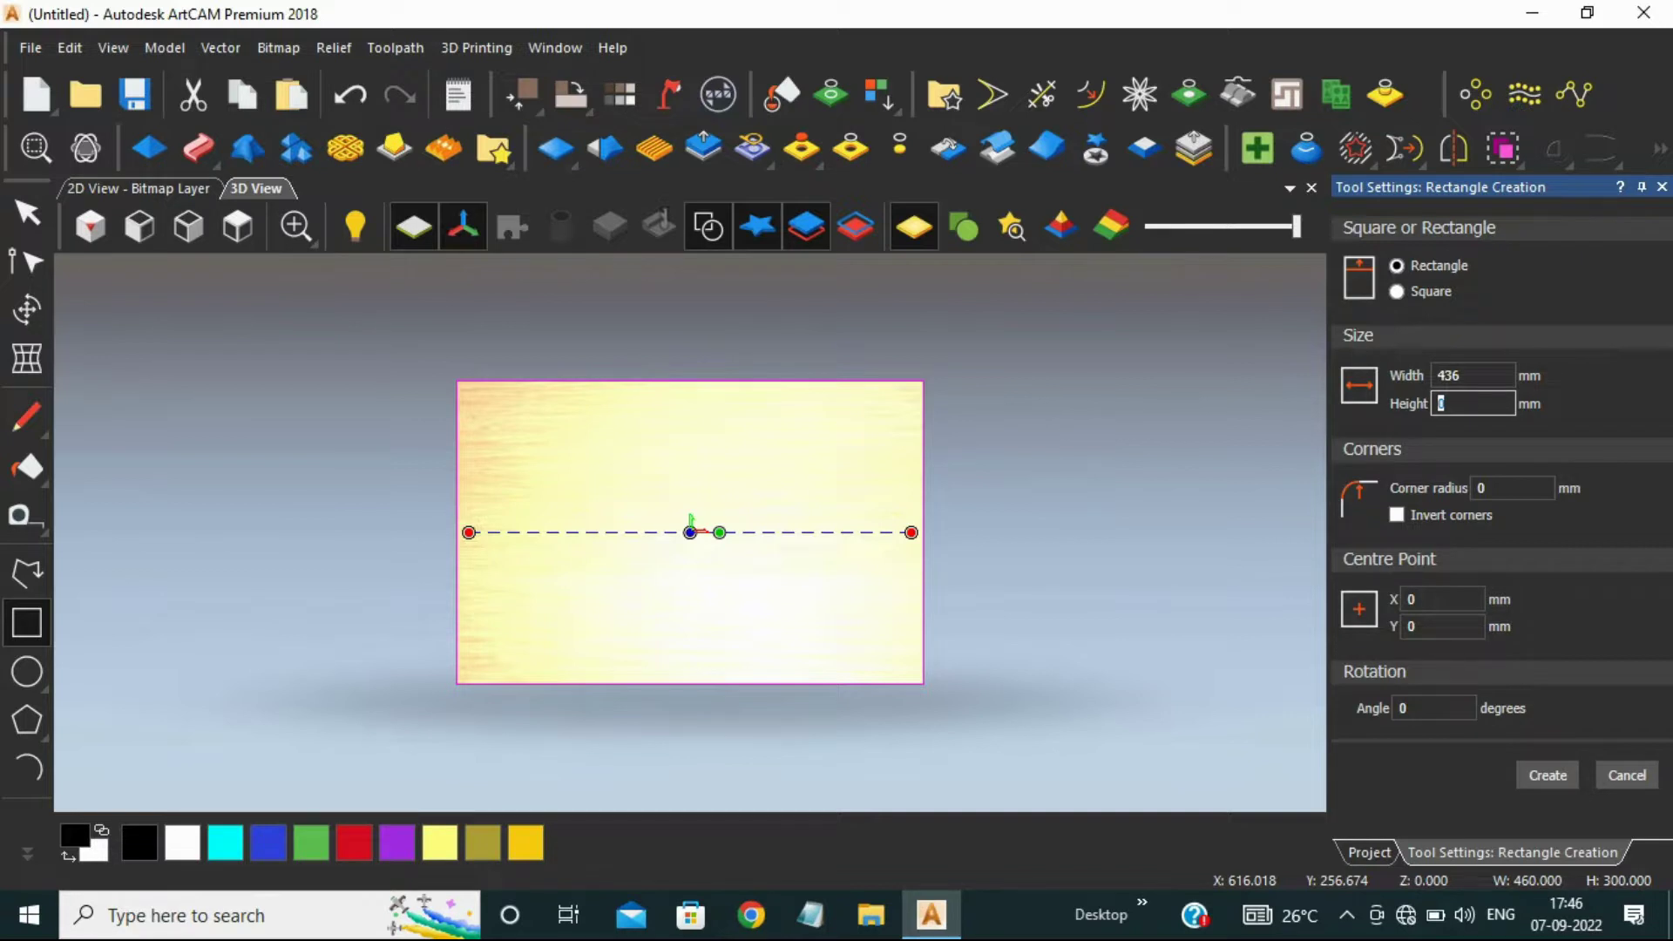
{"action": "type", "text": "6"}
{"action": "key", "text": "Return"}
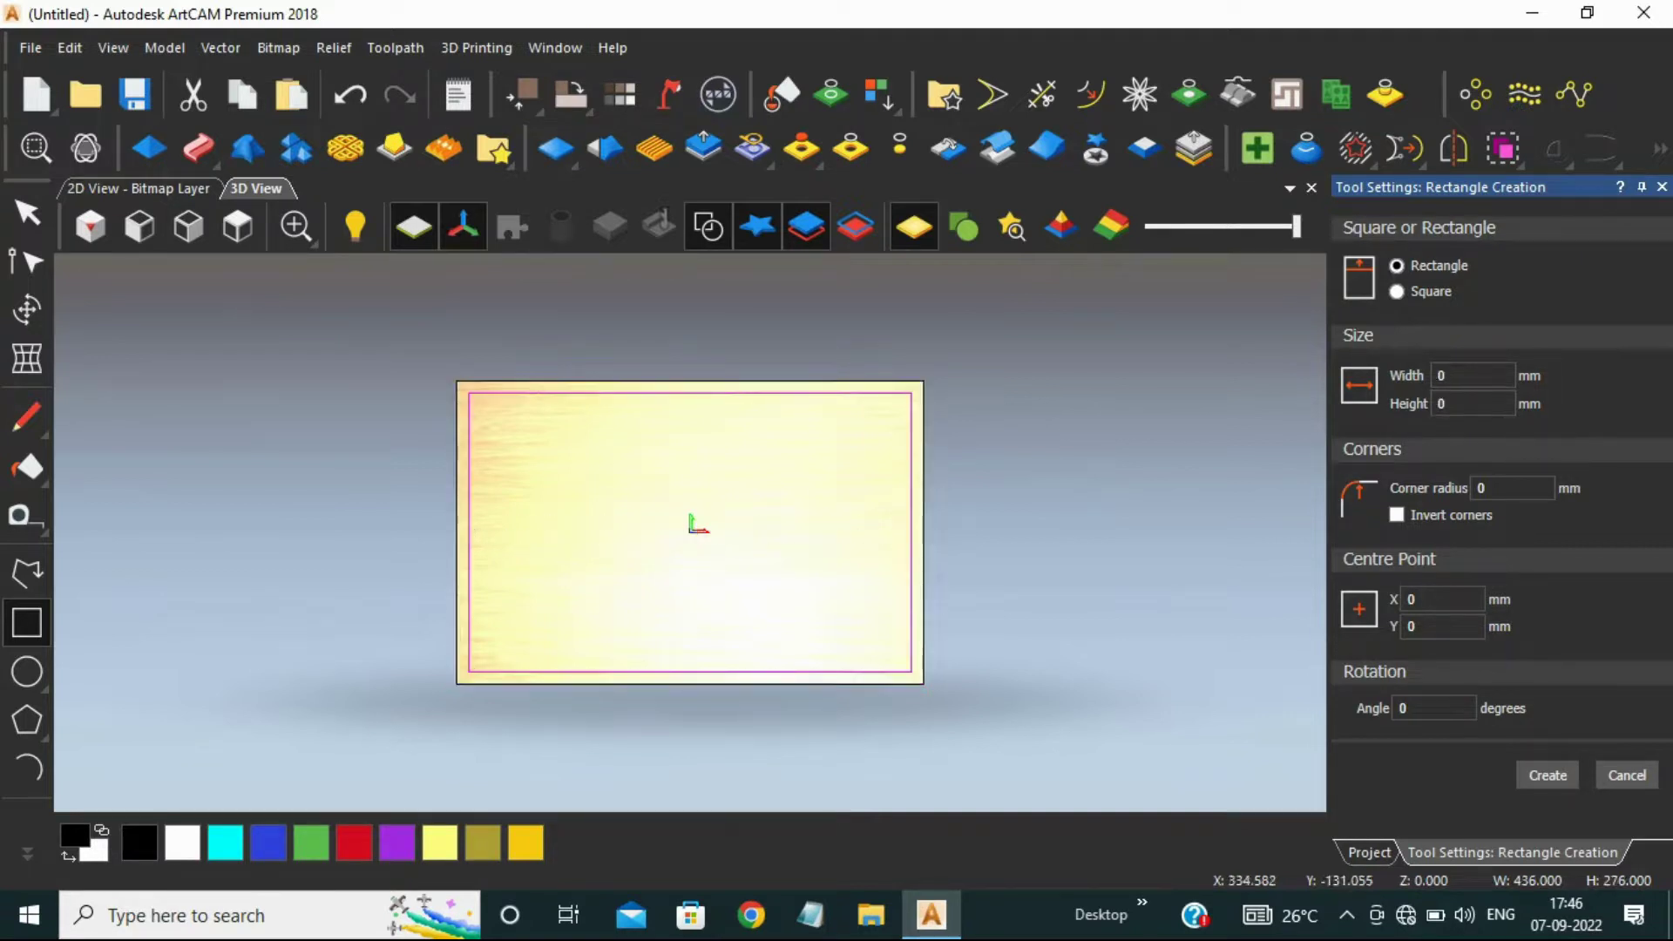
- Raise the border between both rectangles as a round-profile relief at 45 degrees with a 30 mm start height, using Add mode
{"action": "left_click", "coordinate": [27, 211]}
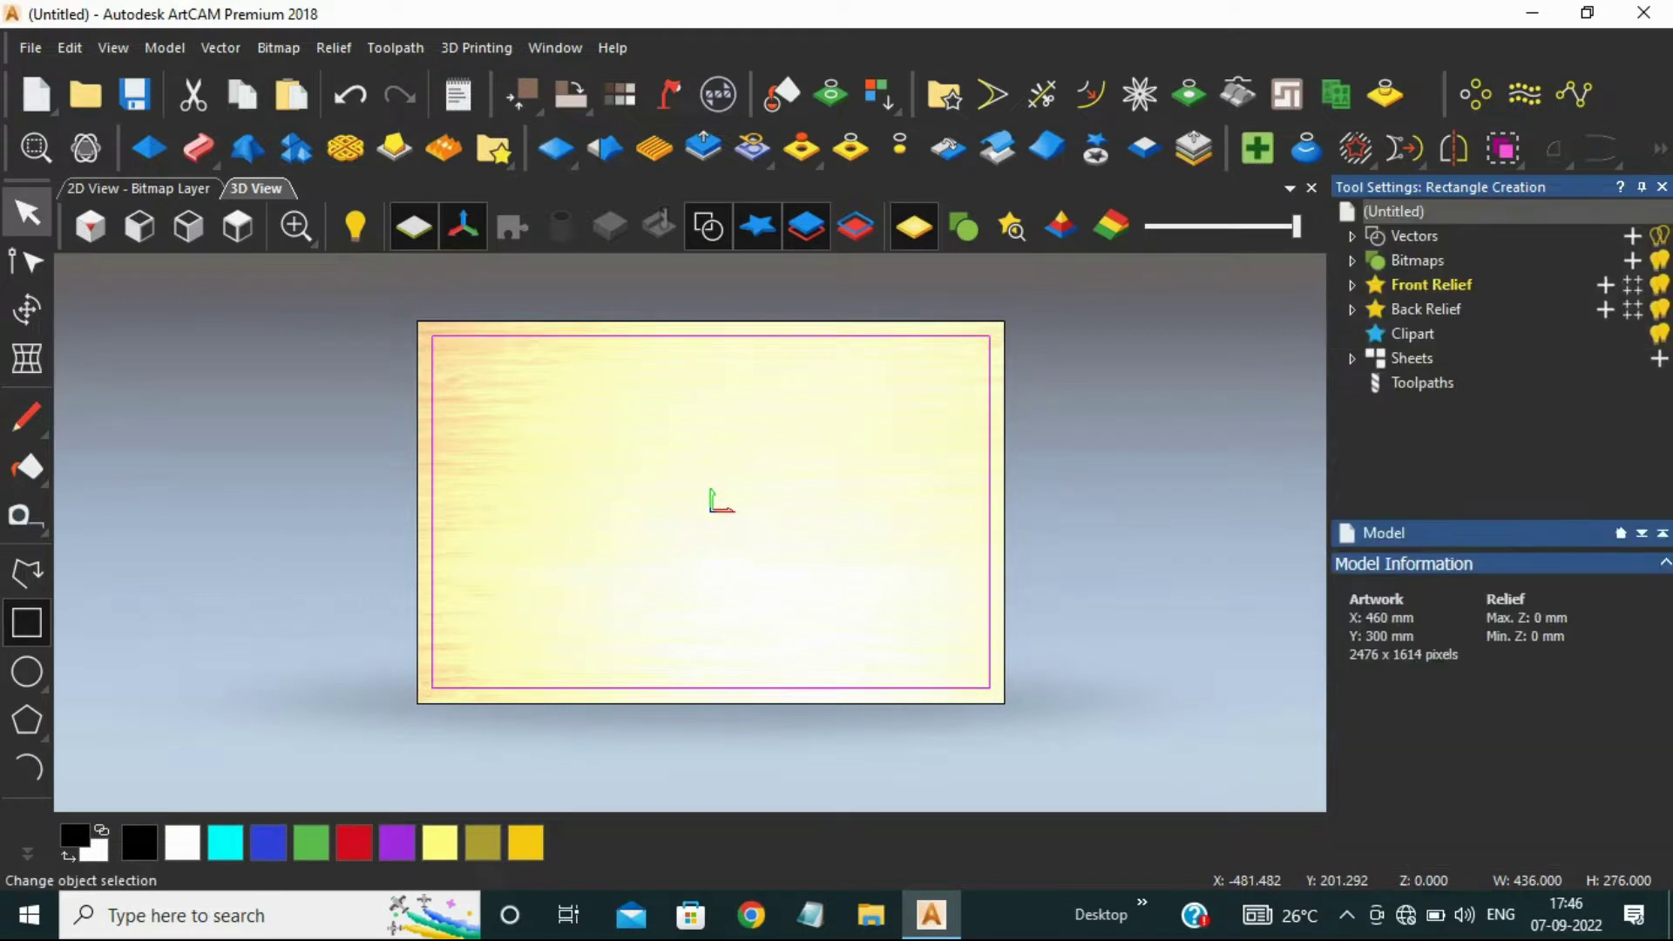
{"action": "left_click", "coordinate": [456, 322]}
{"action": "left_click", "coordinate": [465, 336], "text": "shift"}
{"action": "left_click", "coordinate": [149, 148]}
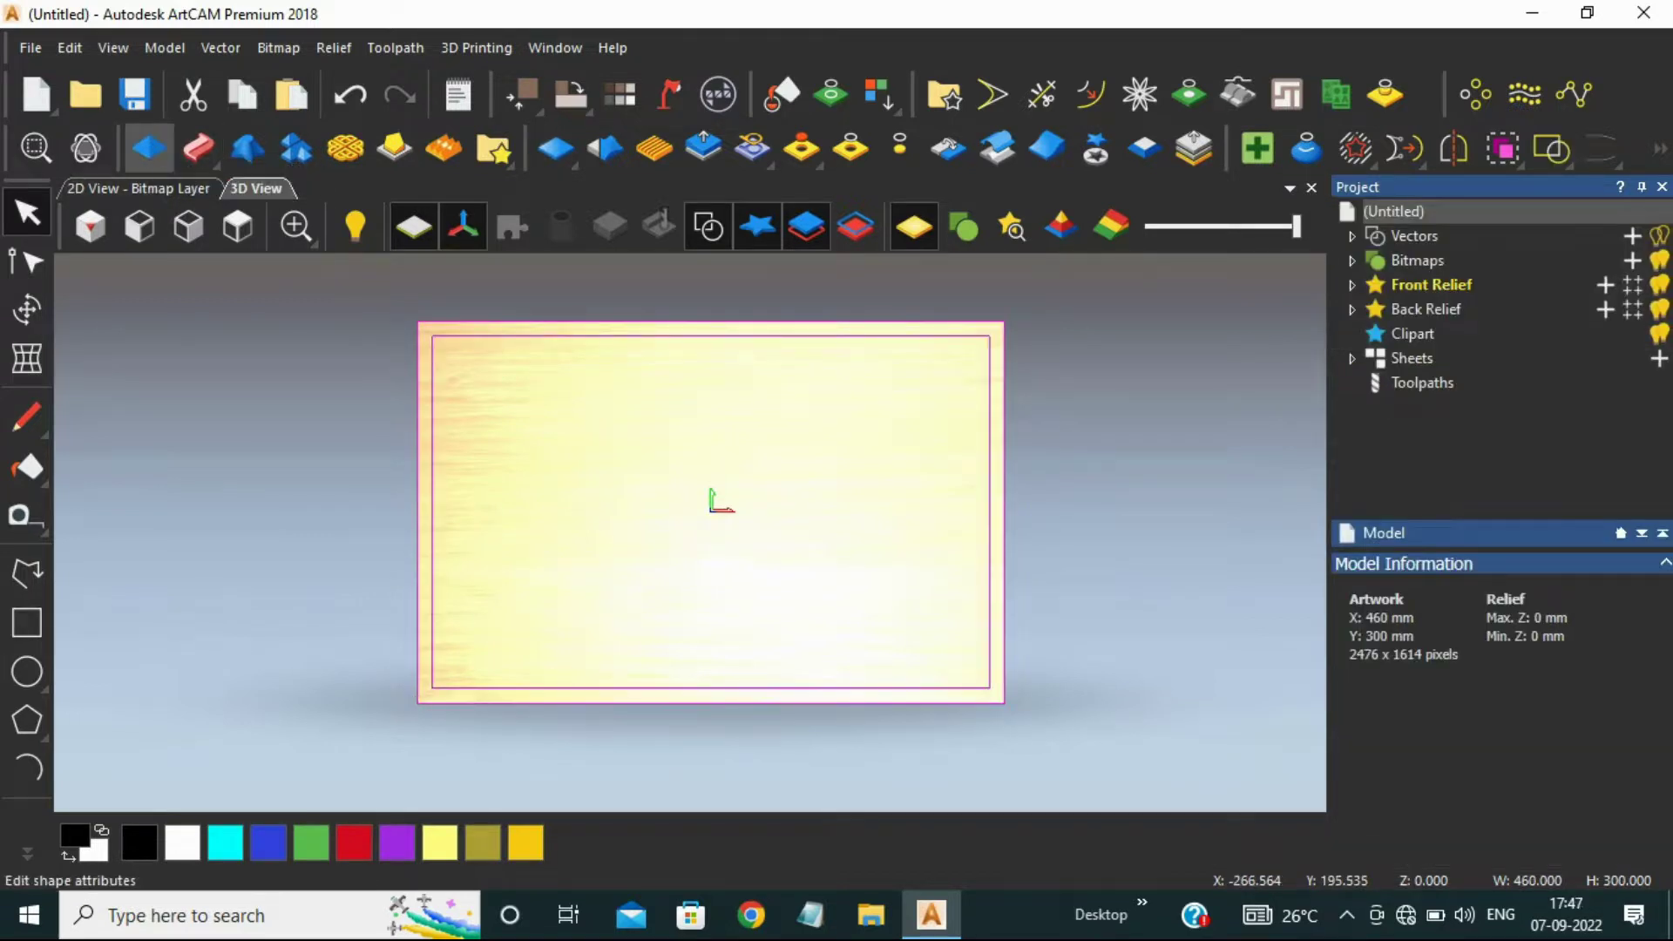
{"action": "left_click", "coordinate": [1397, 276]}
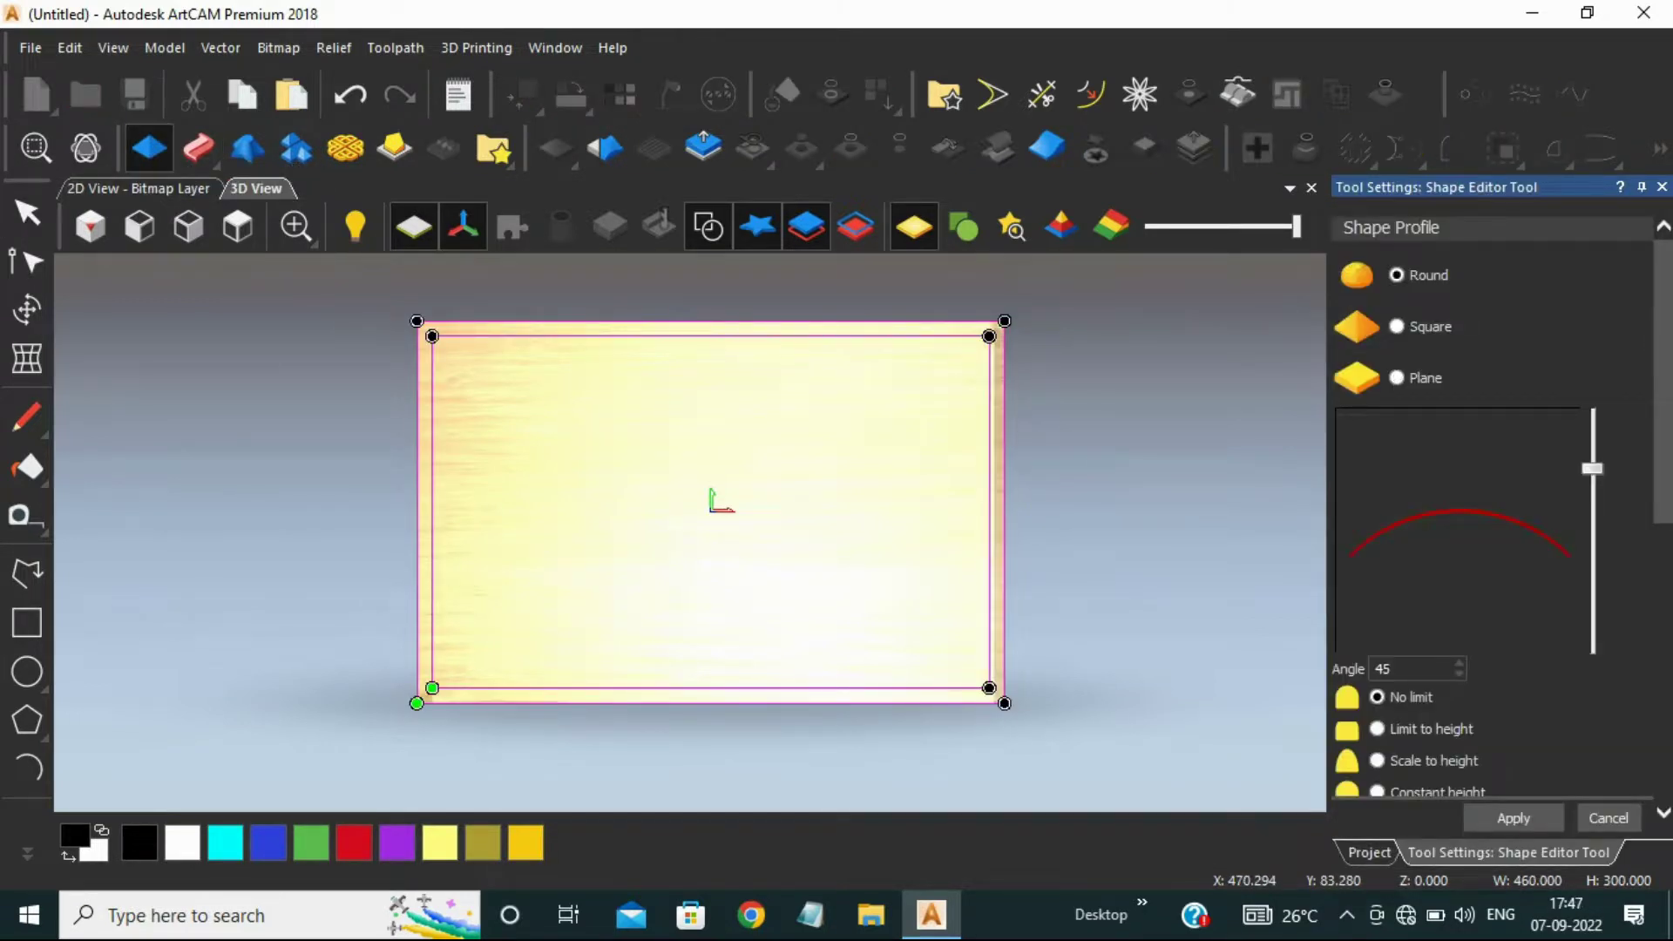
{"action": "scroll", "coordinate": [1429, 435], "scroll_direction": "down", "scroll_amount": 3}
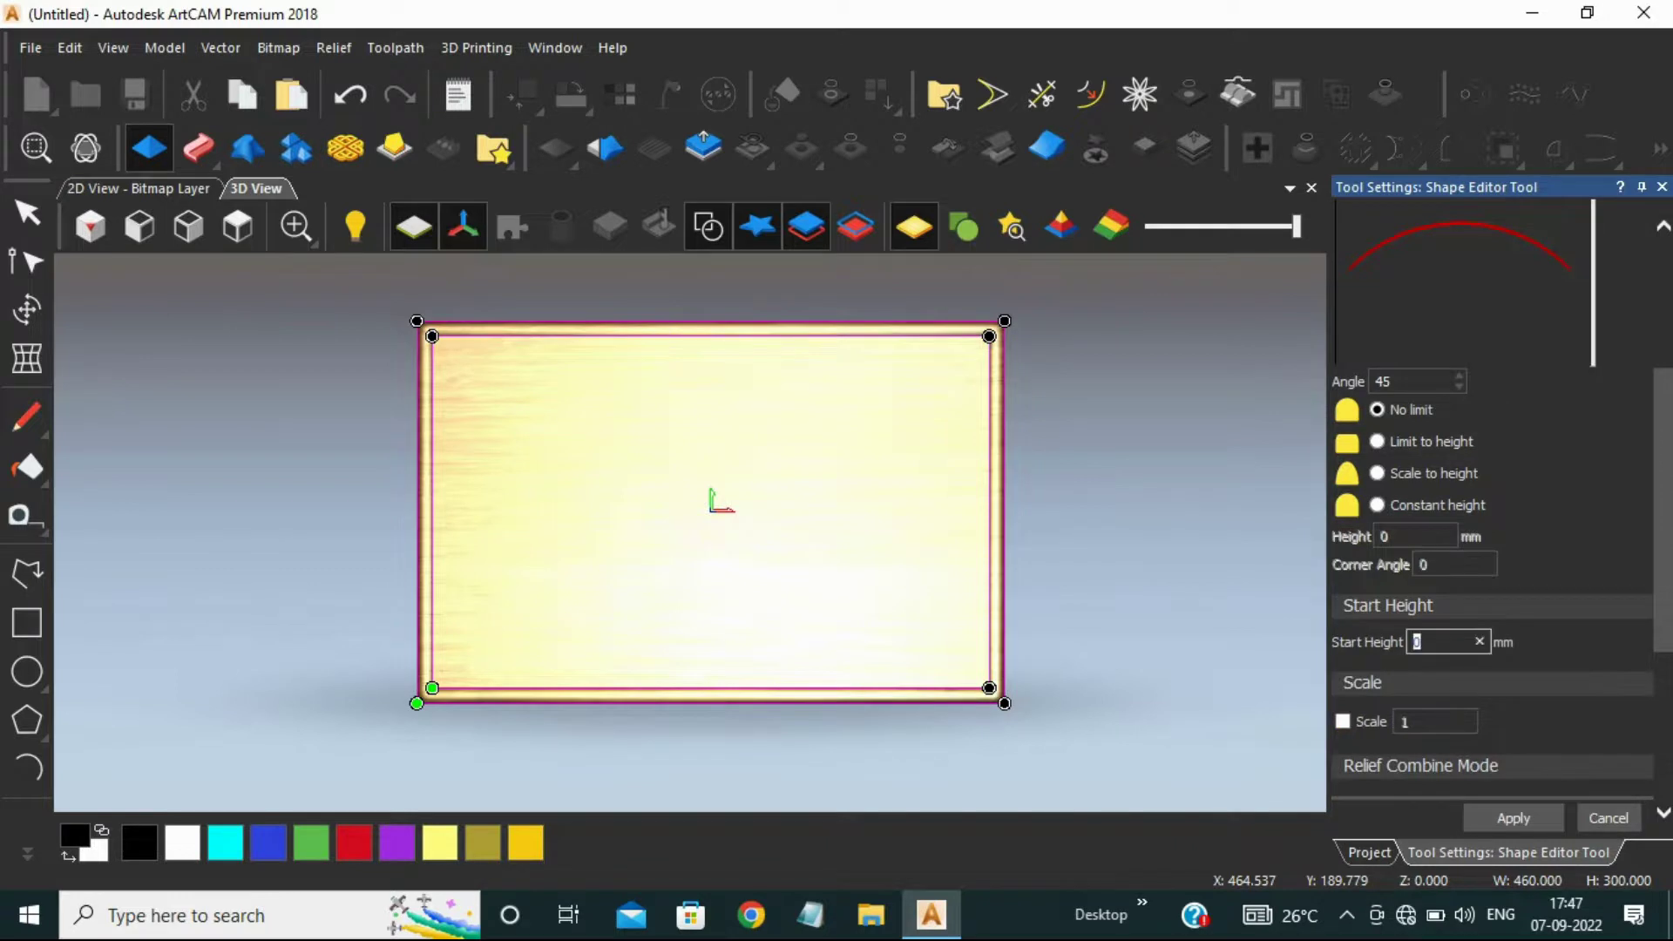
{"action": "type", "text": "2"}
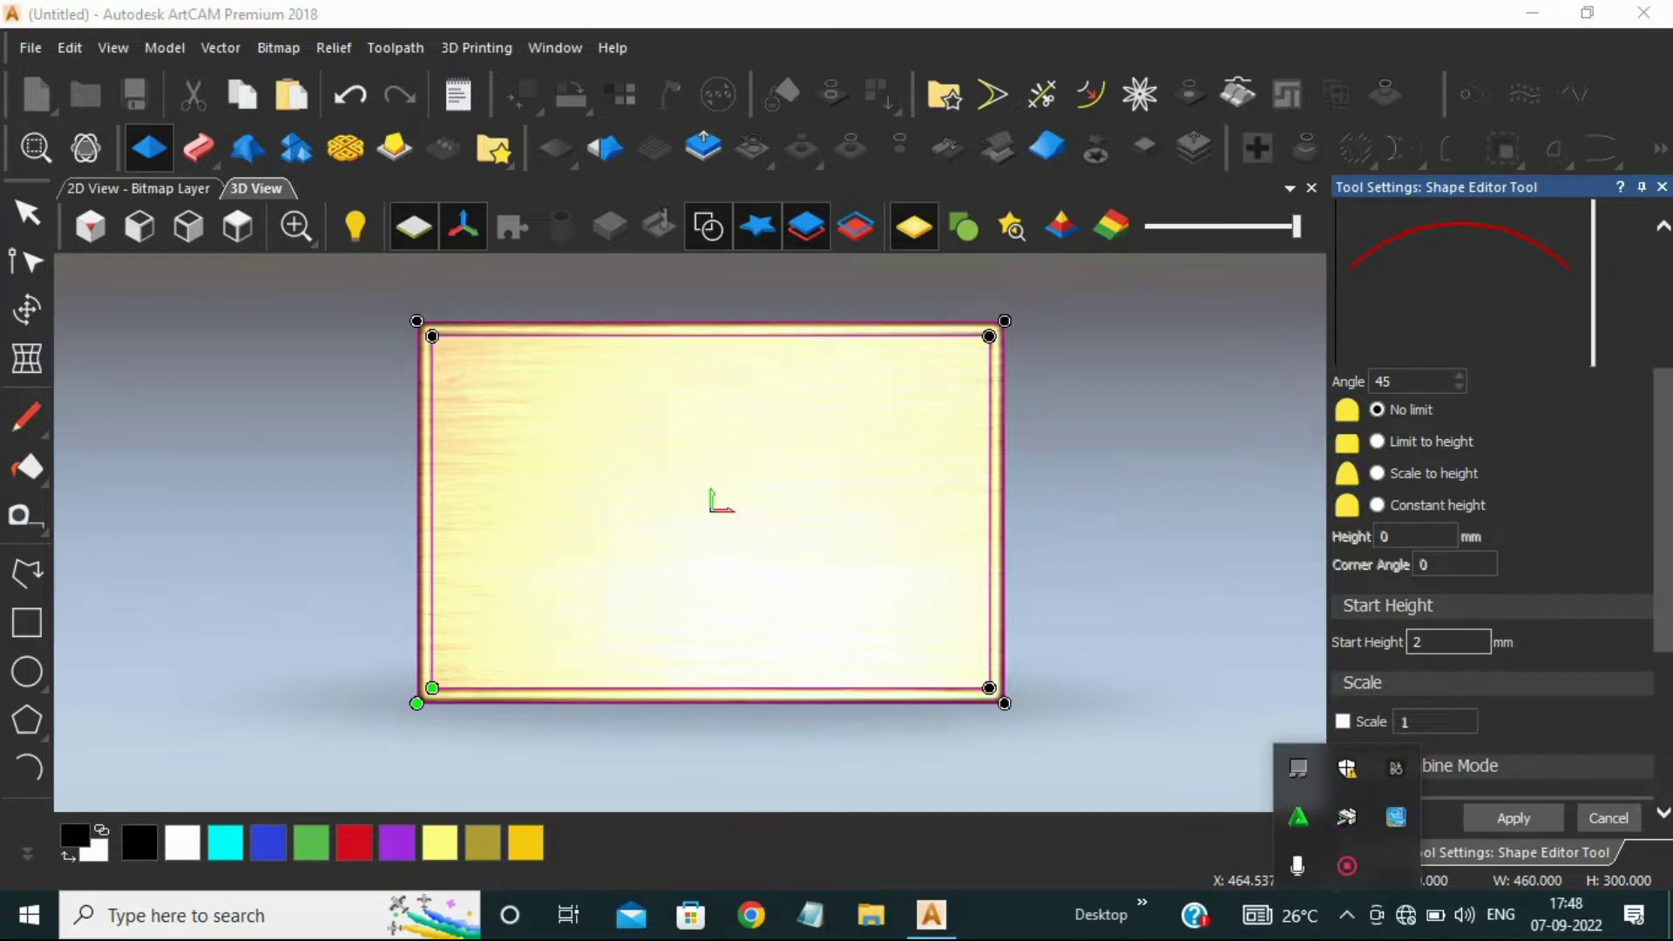
{"action": "double_click", "coordinate": [1418, 643]}
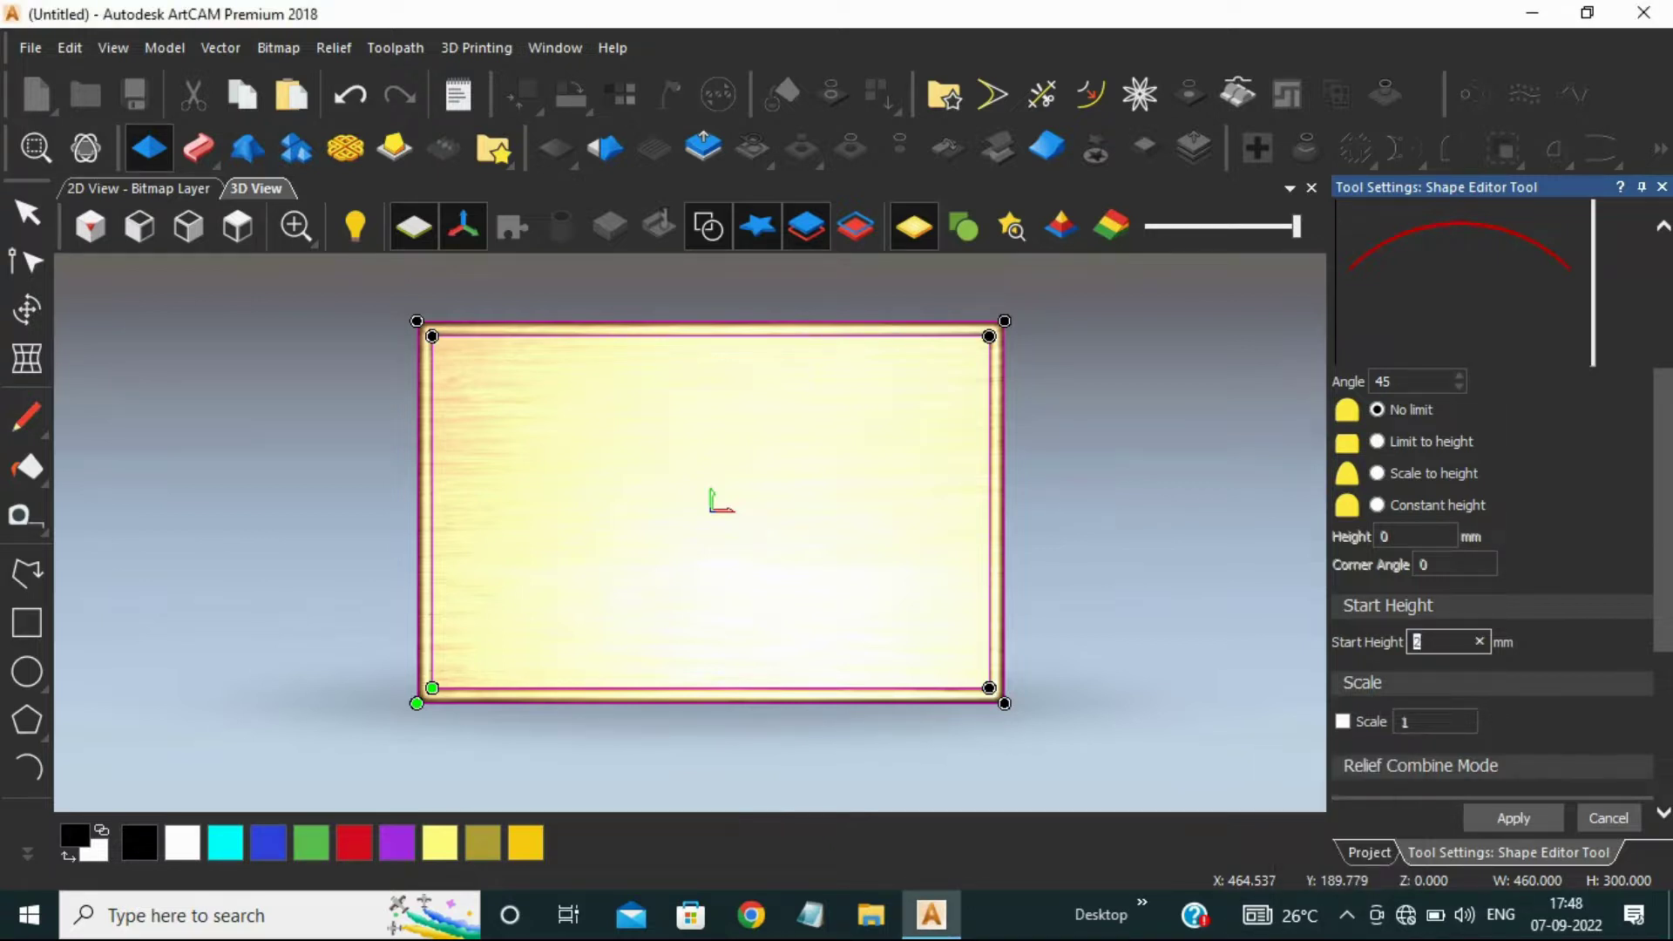
{"action": "type", "text": "30"}
{"action": "scroll", "coordinate": [1492, 497], "scroll_direction": "down", "scroll_amount": 4}
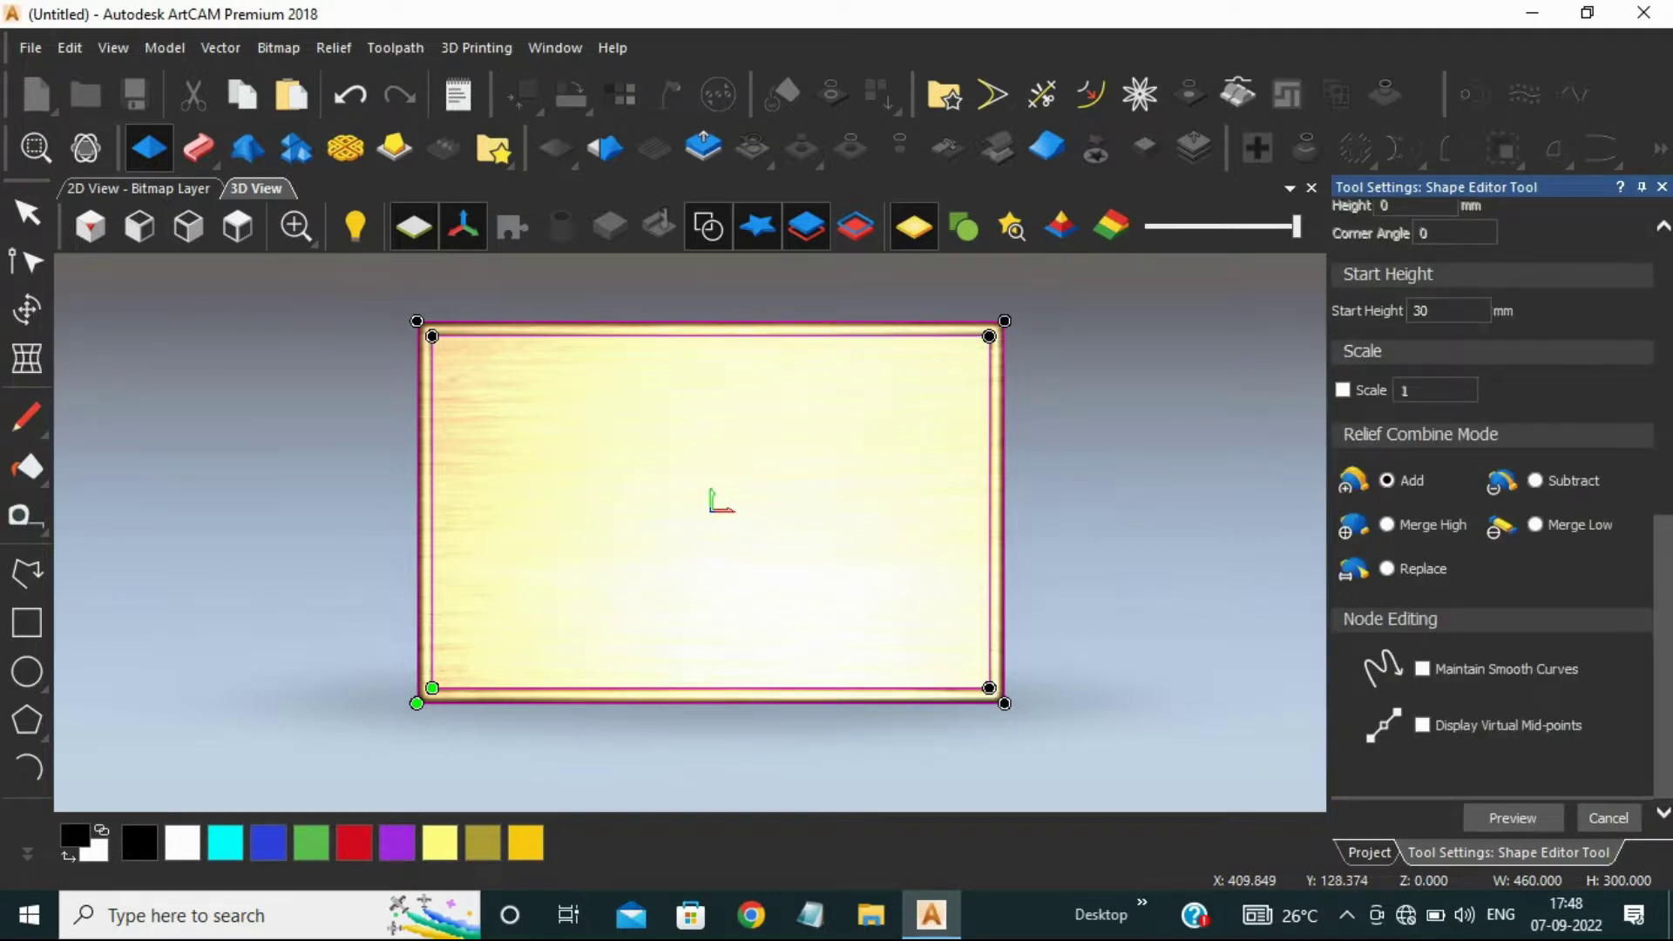
{"action": "left_click", "coordinate": [1609, 818]}
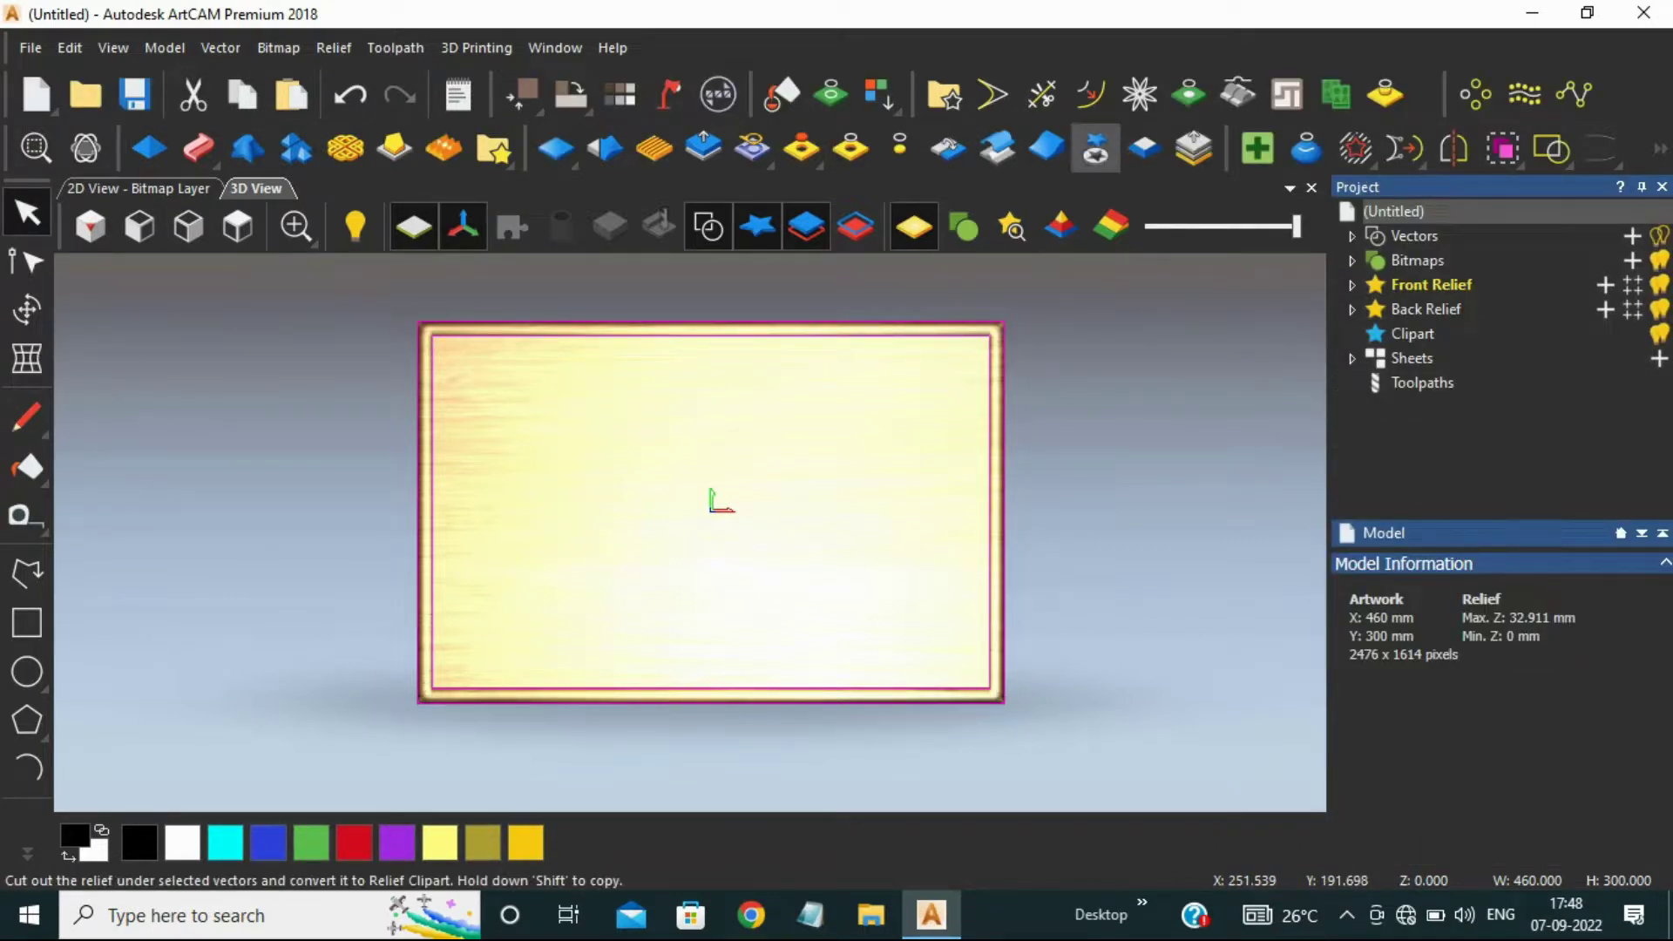
- Convert the frame relief to clipart, set its Z range to 30 mm and paste it back onto the front relief
{"action": "left_click", "coordinate": [1096, 148]}
{"action": "key", "text": "ctrl+t"}
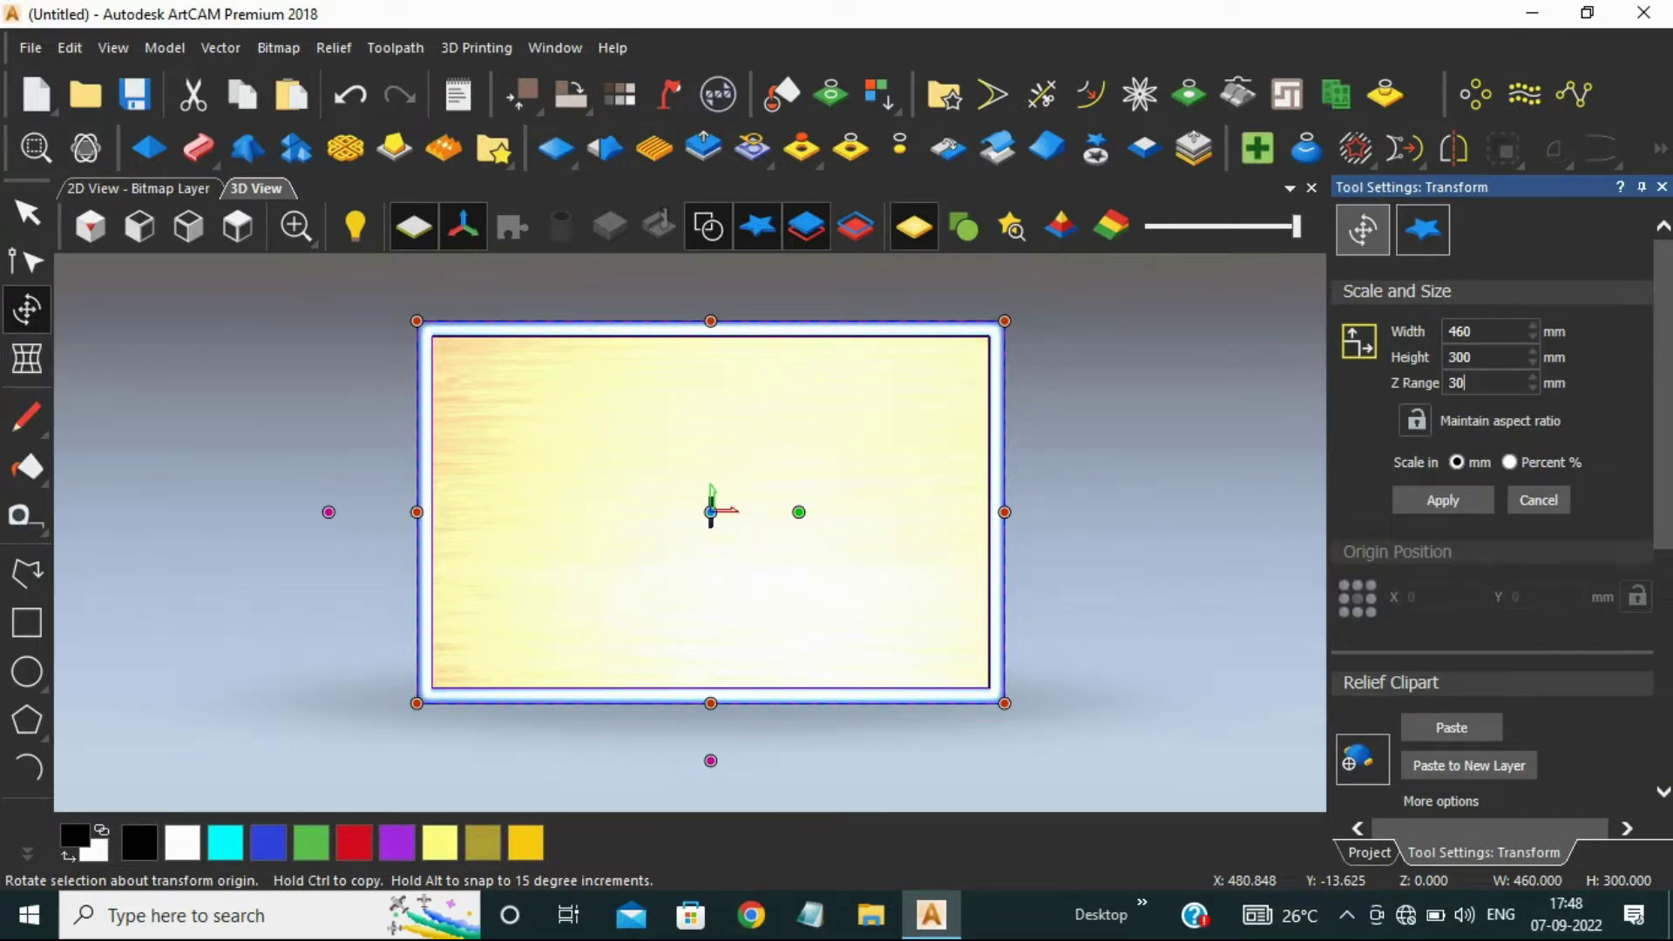
{"action": "left_click", "coordinate": [1442, 500]}
{"action": "scroll", "coordinate": [1491, 497], "scroll_direction": "down", "scroll_amount": 4}
{"action": "left_click", "coordinate": [1452, 728]}
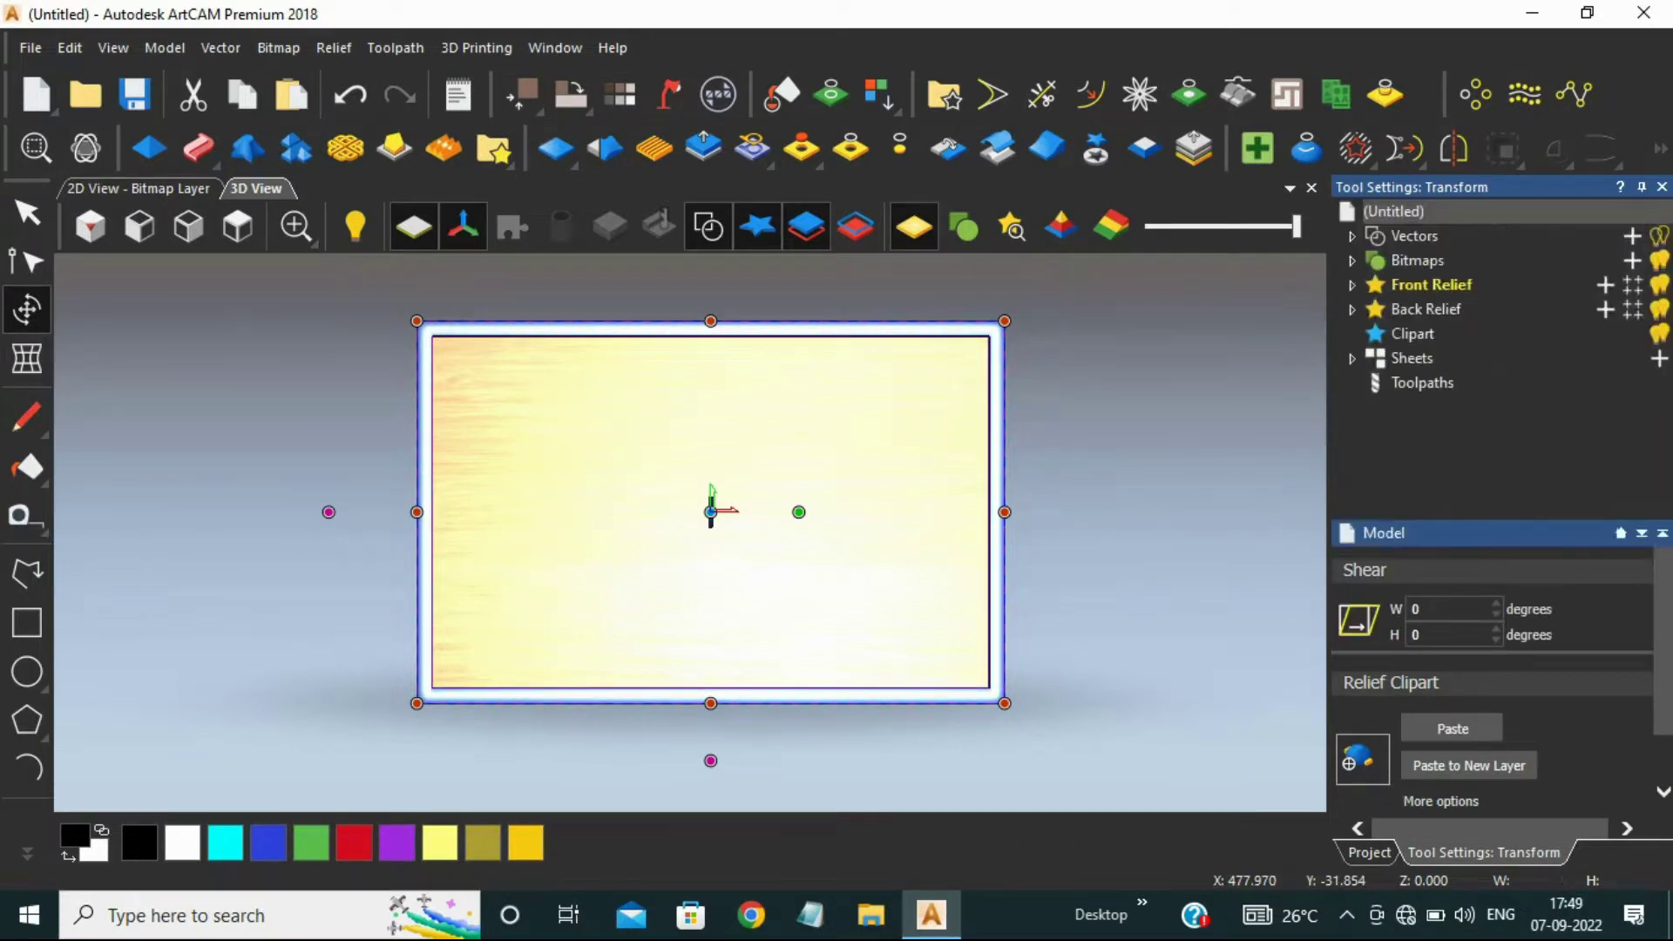
{"action": "left_click", "coordinate": [1096, 148]}
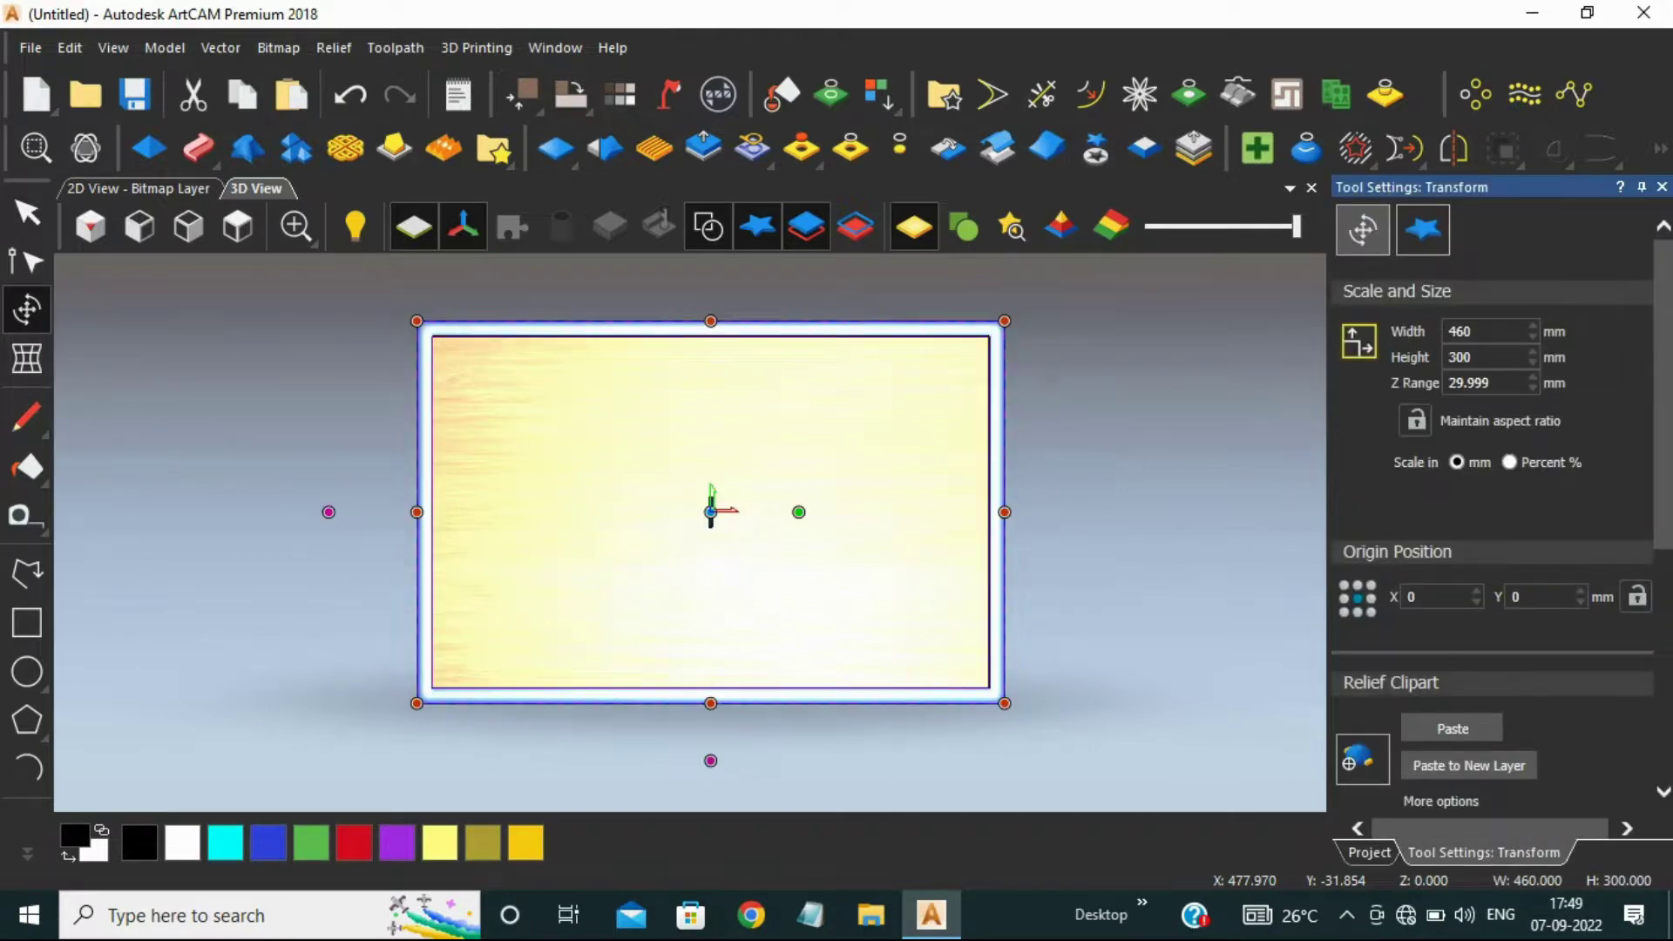
{"action": "key", "text": "Delete"}
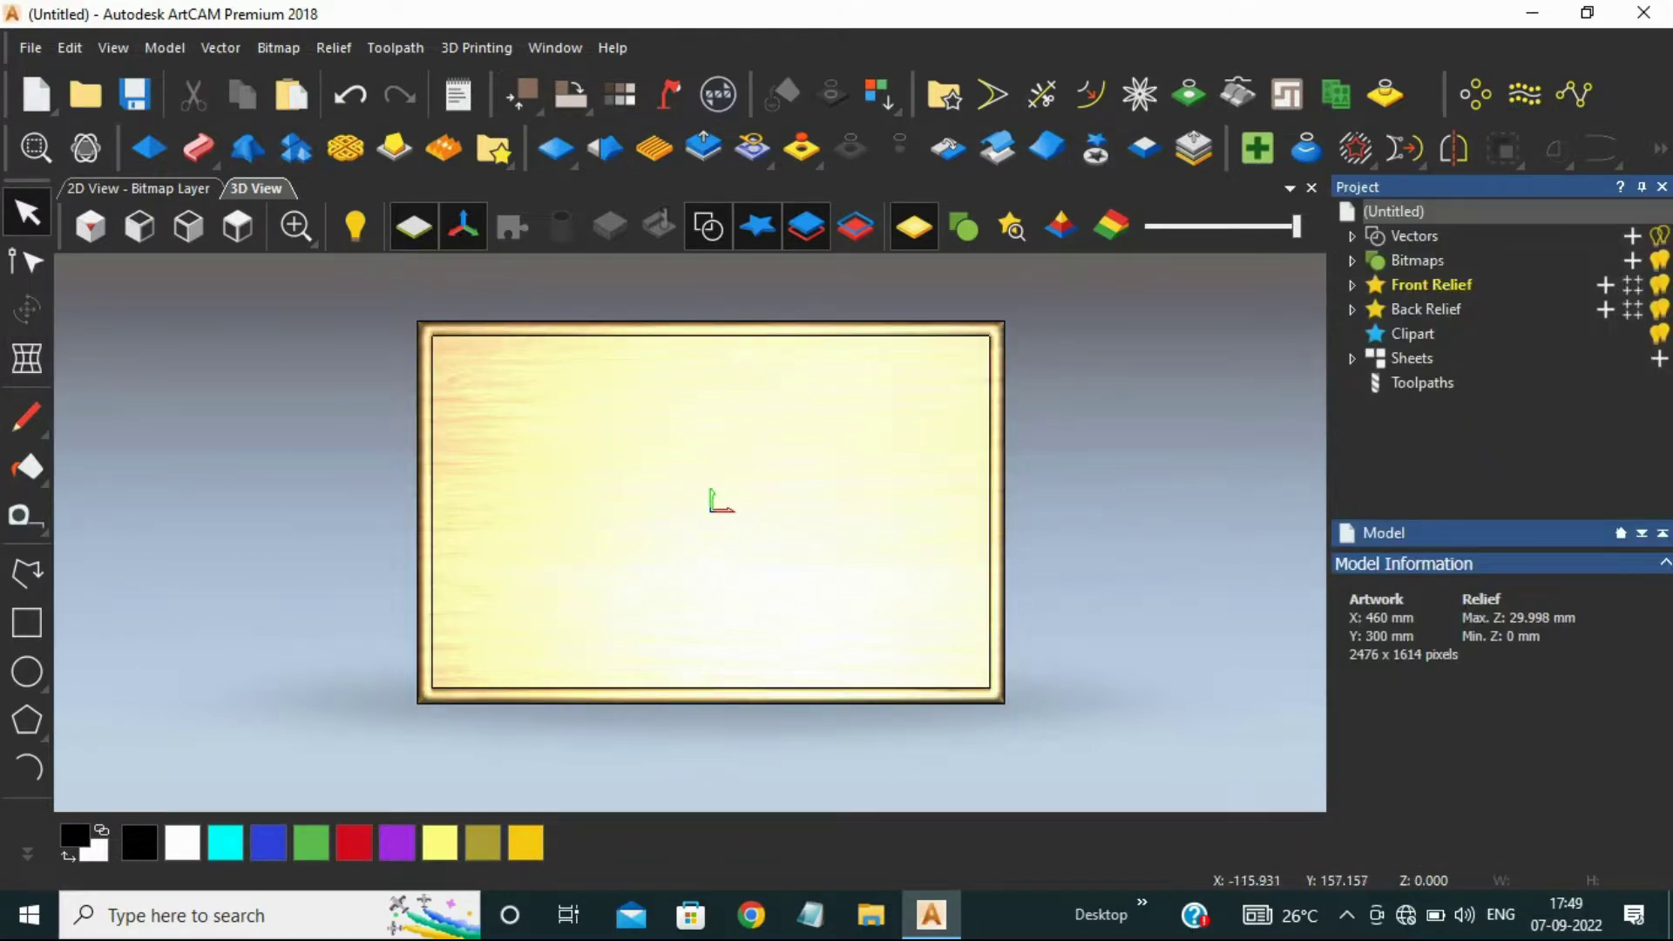
{"action": "left_click", "coordinate": [90, 226]}
{"action": "scroll", "coordinate": [775, 426], "scroll_direction": "up", "scroll_amount": 5}
{"action": "left_click_drag", "start_coordinate": [583, 557], "coordinate": [679, 557]}
{"action": "scroll", "coordinate": [688, 488], "scroll_direction": "down", "scroll_amount": 5}
{"action": "left_click", "coordinate": [237, 227]}
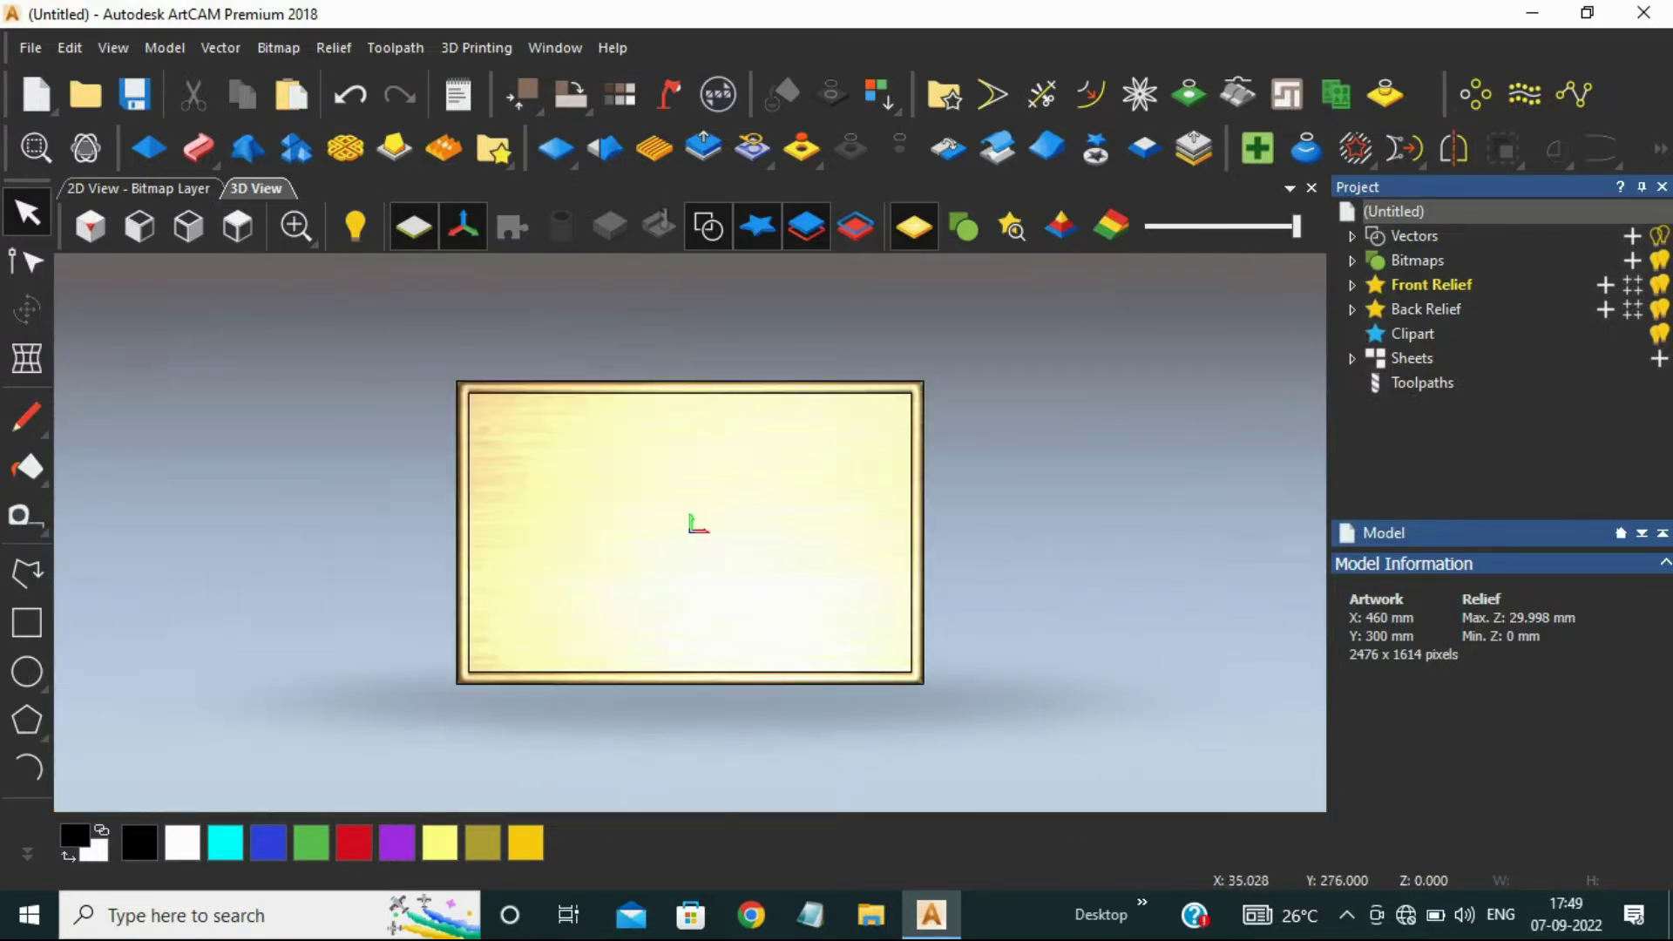
- Add the New folder directory inside CNC Data on the NVME (E:) drive as a relief clipart library
{"action": "left_click", "coordinate": [493, 148]}
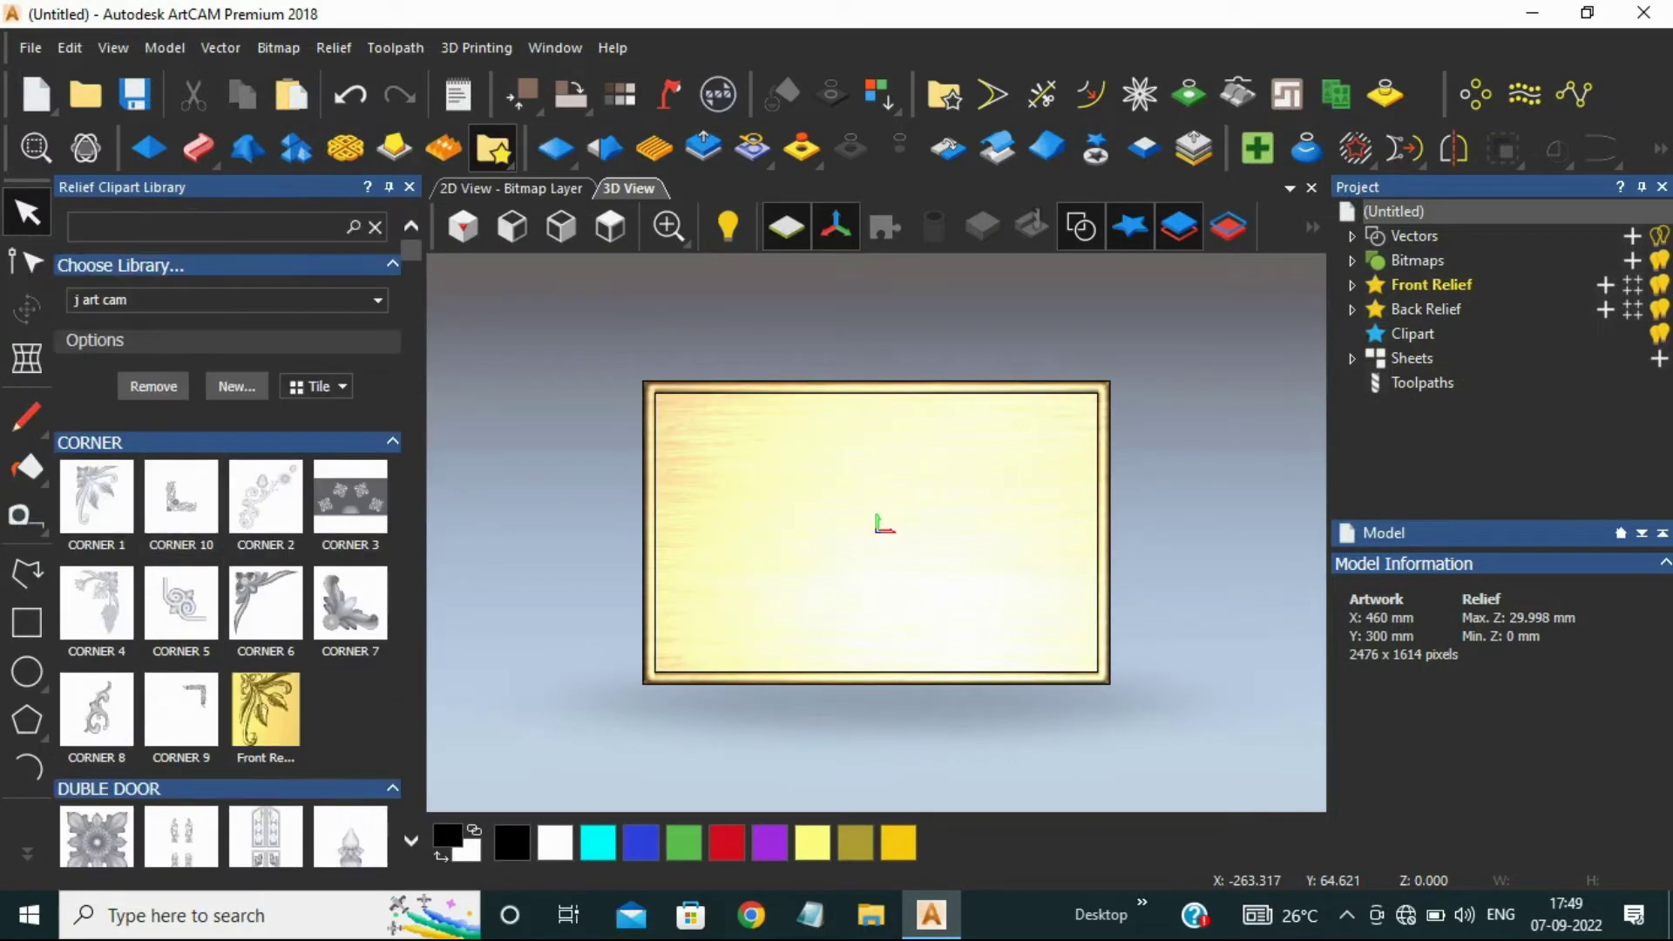
{"action": "left_click", "coordinate": [236, 386]}
{"action": "scroll", "coordinate": [697, 566], "scroll_direction": "down", "scroll_amount": 1}
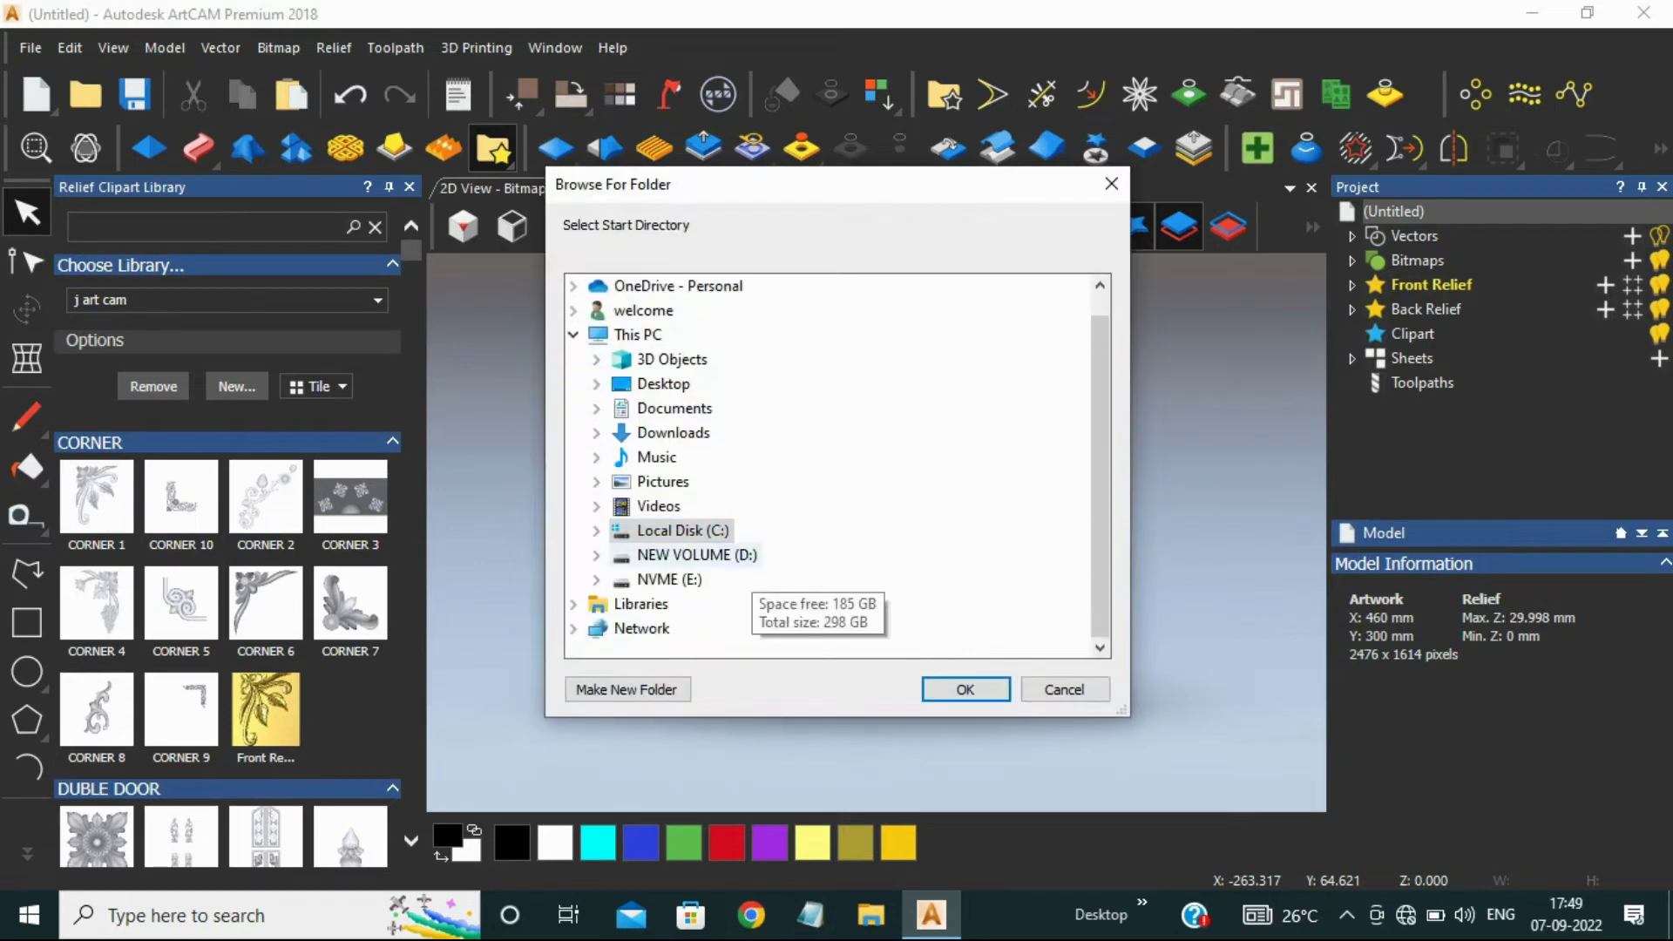
{"action": "left_click", "coordinate": [696, 554]}
{"action": "scroll", "coordinate": [692, 557], "scroll_direction": "down", "scroll_amount": 1}
{"action": "left_click", "coordinate": [671, 580]}
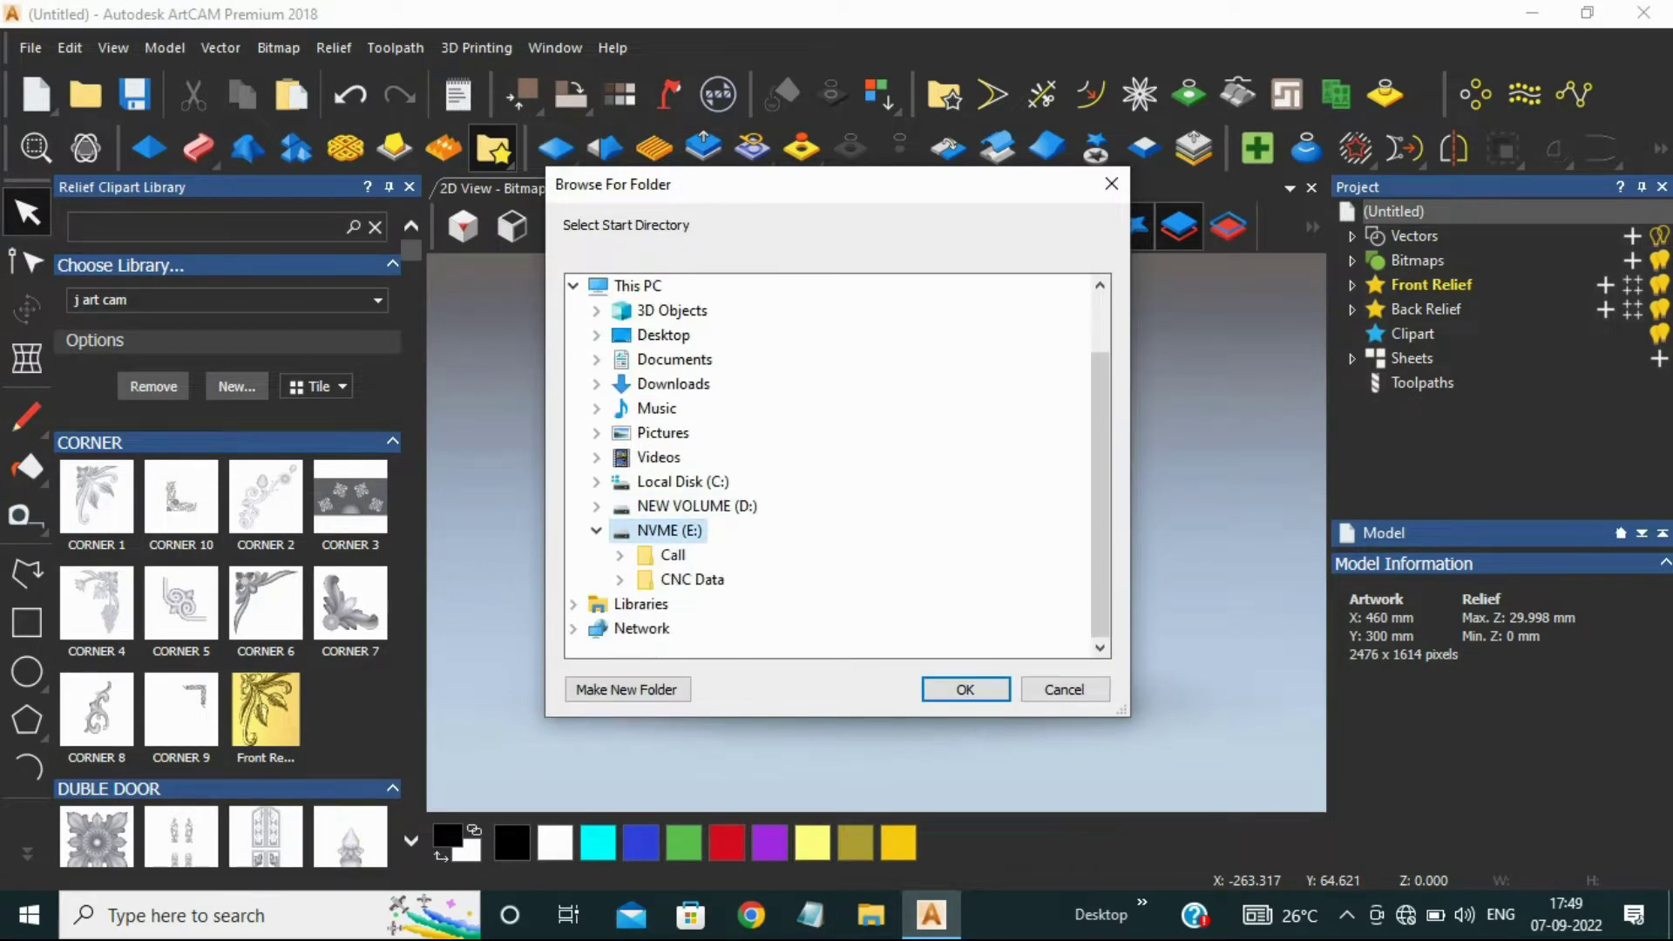
{"action": "left_click", "coordinate": [693, 578]}
{"action": "left_click", "coordinate": [727, 555]}
{"action": "left_click", "coordinate": [965, 689]}
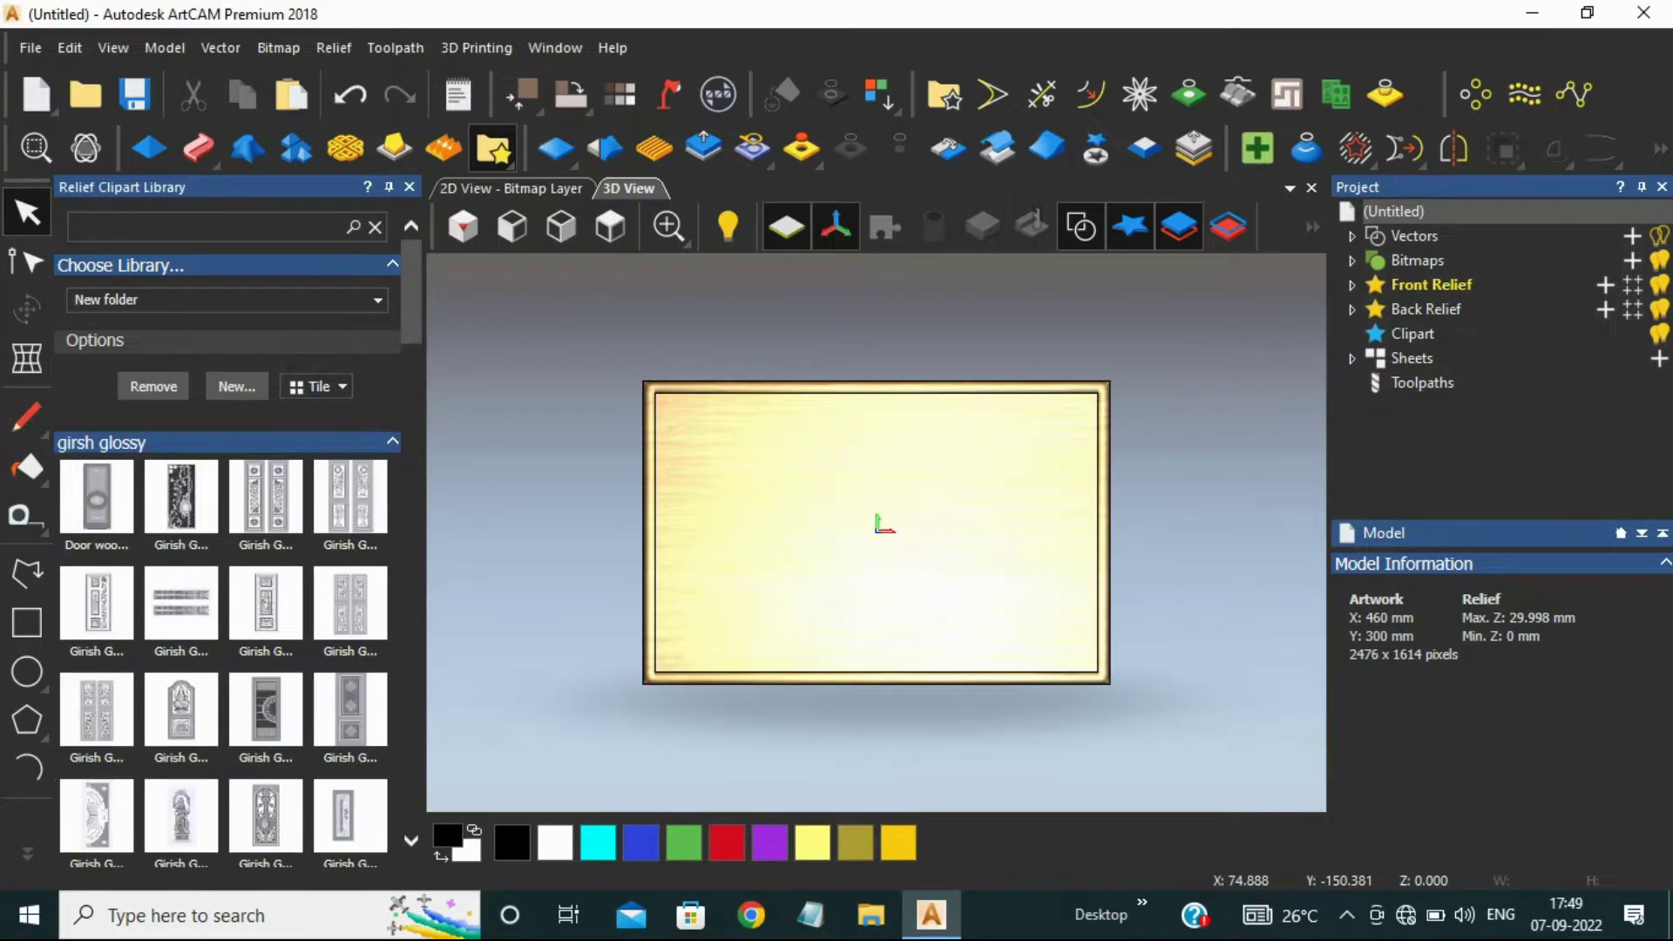
- Look through the loaded reliefs and choose the start folder for the relief clipart library again
{"action": "scroll", "coordinate": [229, 557], "scroll_direction": "down", "scroll_amount": 9}
{"action": "scroll", "coordinate": [228, 557], "scroll_direction": "down", "scroll_amount": 20}
{"action": "scroll", "coordinate": [229, 558], "scroll_direction": "up", "scroll_amount": 7}
{"action": "scroll", "coordinate": [226, 531], "scroll_direction": "up", "scroll_amount": 15}
{"action": "left_click", "coordinate": [236, 386]}
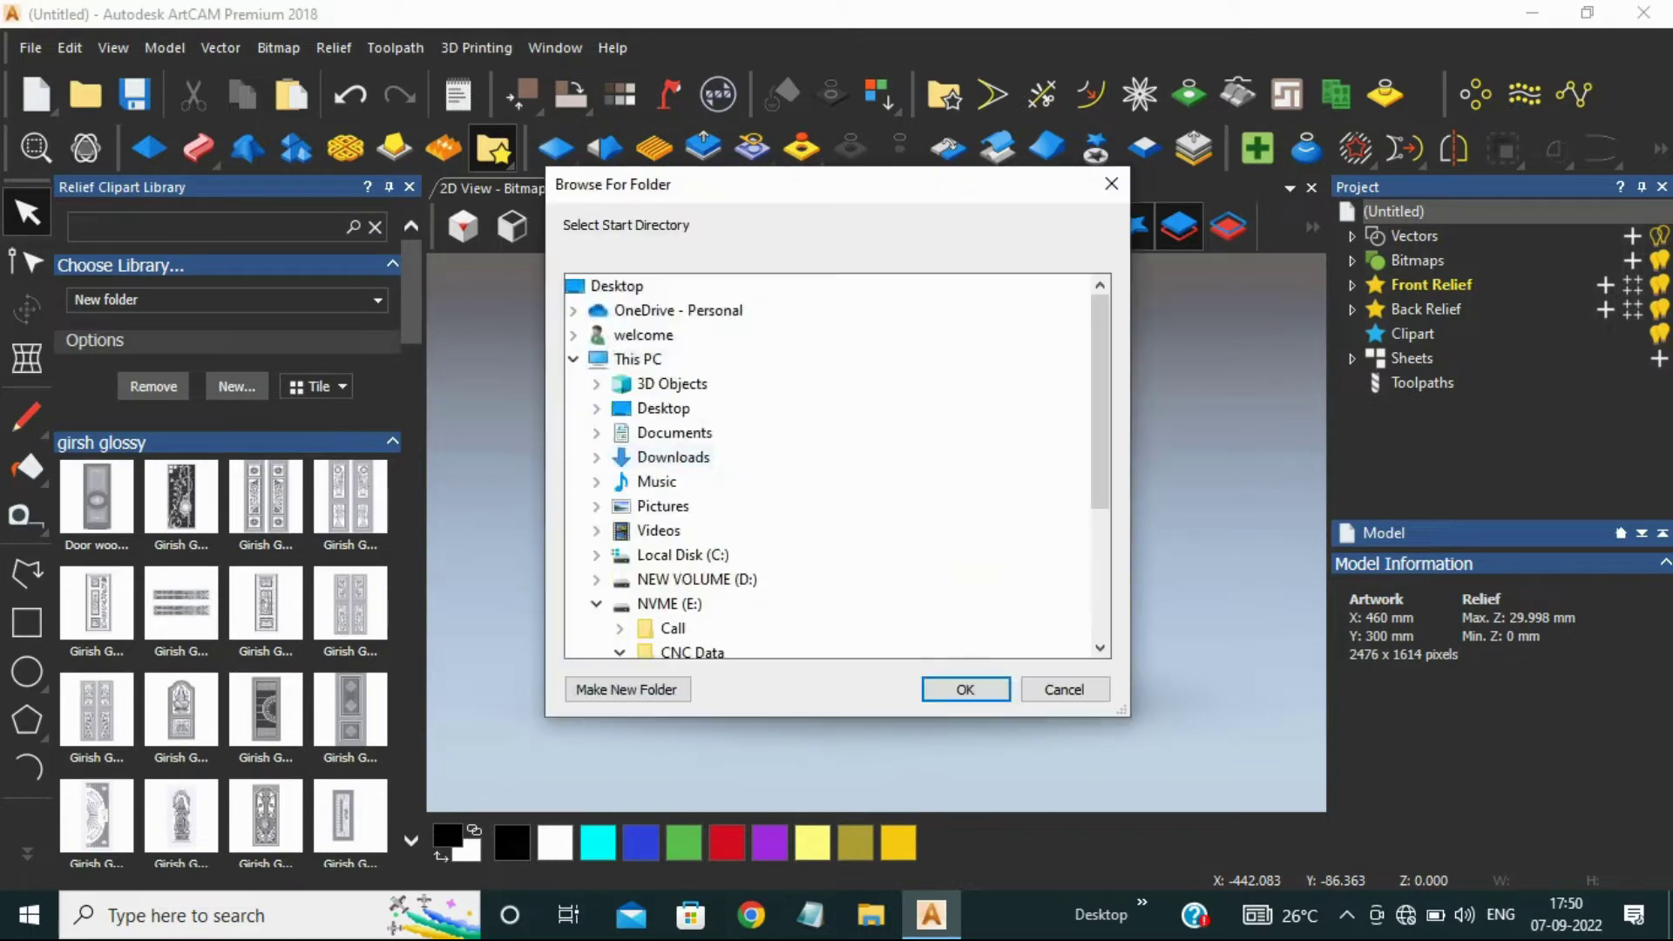
{"action": "left_click", "coordinate": [719, 506]}
{"action": "left_click", "coordinate": [767, 530]}
{"action": "left_click", "coordinate": [966, 688]}
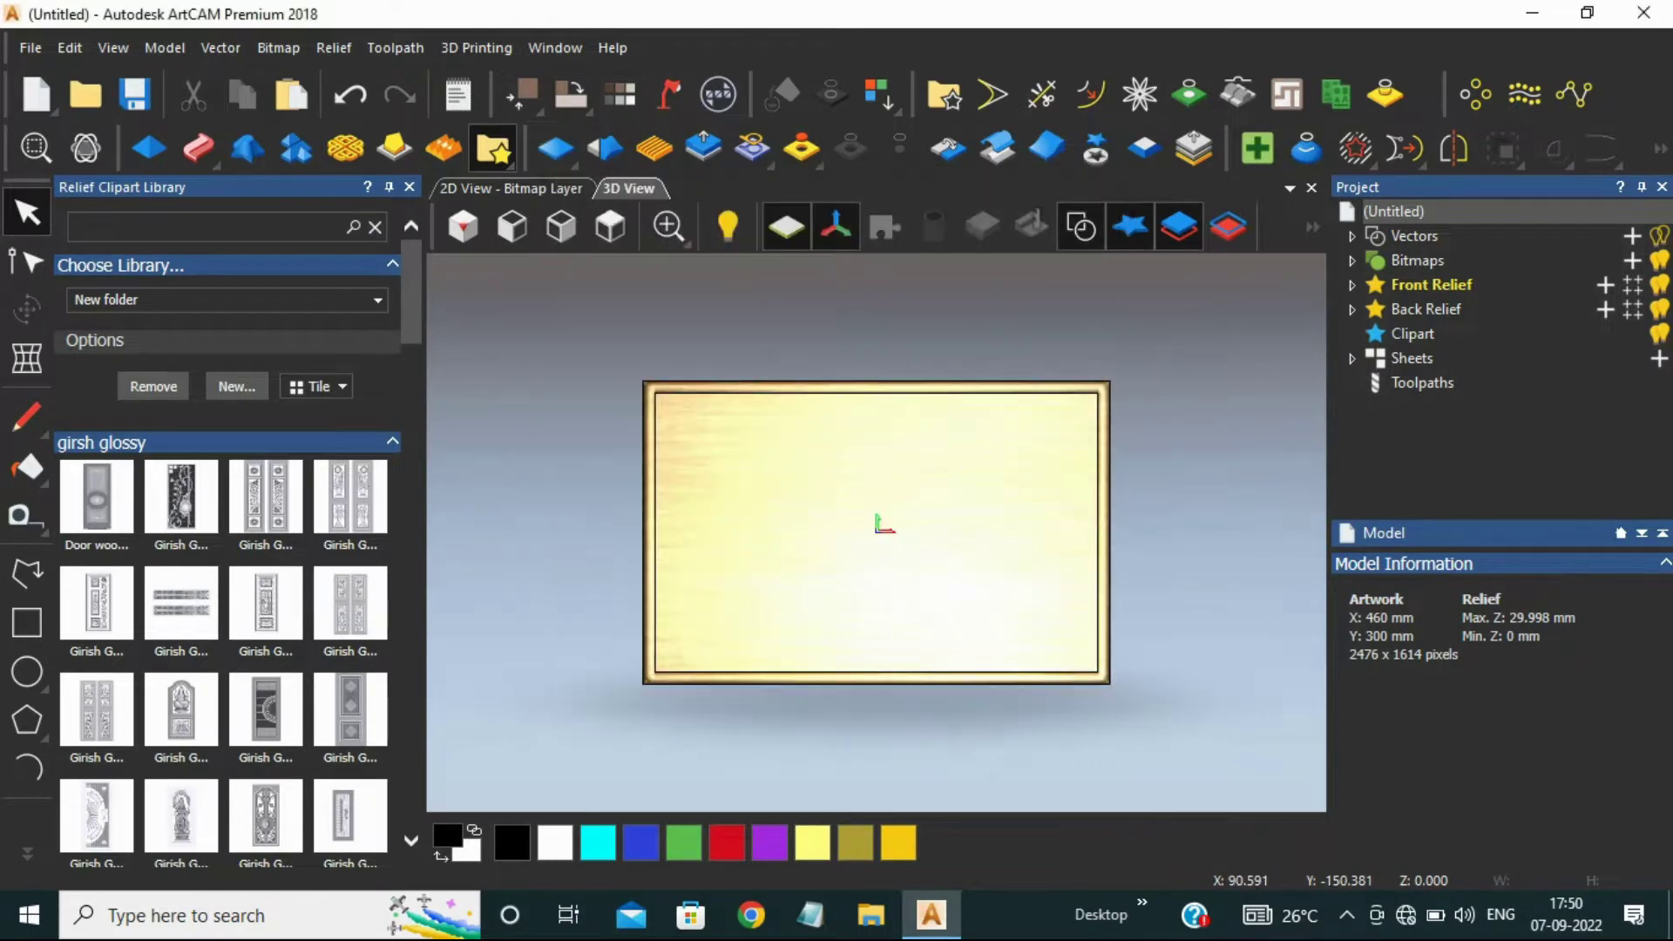
- Insert the Gajalakshmi relief with two elephants from the Hindu Gods Part - 2 clipart group
{"action": "scroll", "coordinate": [266, 505], "scroll_direction": "down", "scroll_amount": 6}
{"action": "scroll", "coordinate": [265, 505], "scroll_direction": "up", "scroll_amount": 6}
{"action": "scroll", "coordinate": [266, 505], "scroll_direction": "down", "scroll_amount": 15}
{"action": "scroll", "coordinate": [227, 531], "scroll_direction": "up", "scroll_amount": 15}
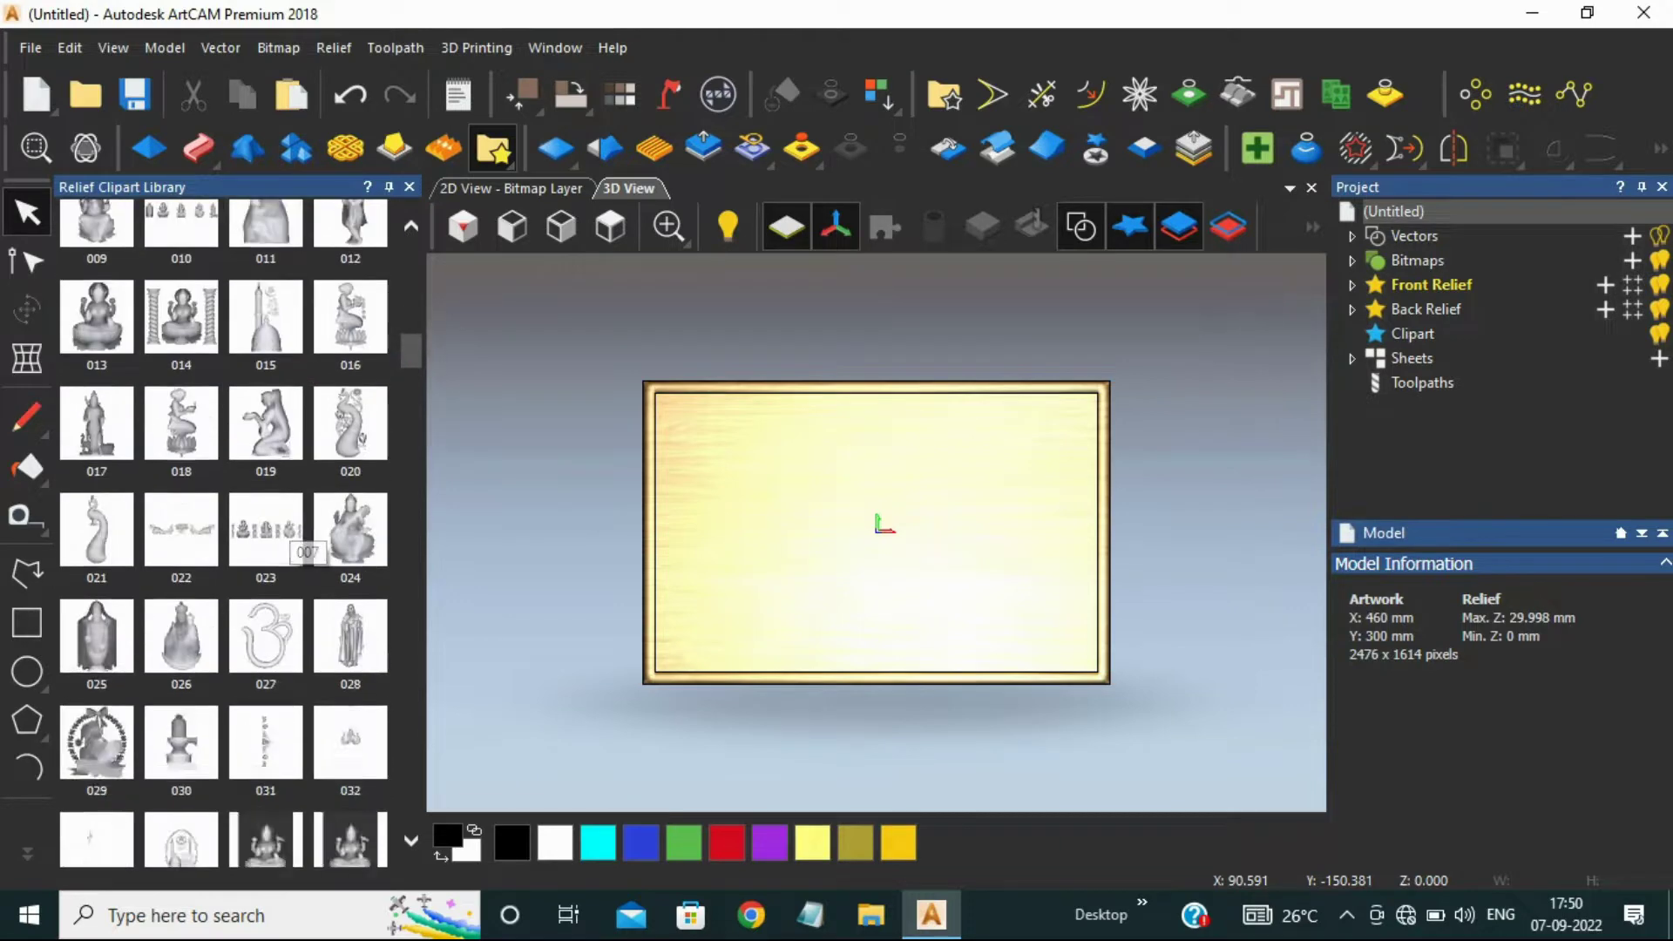
{"action": "scroll", "coordinate": [265, 540], "scroll_direction": "down", "scroll_amount": 10}
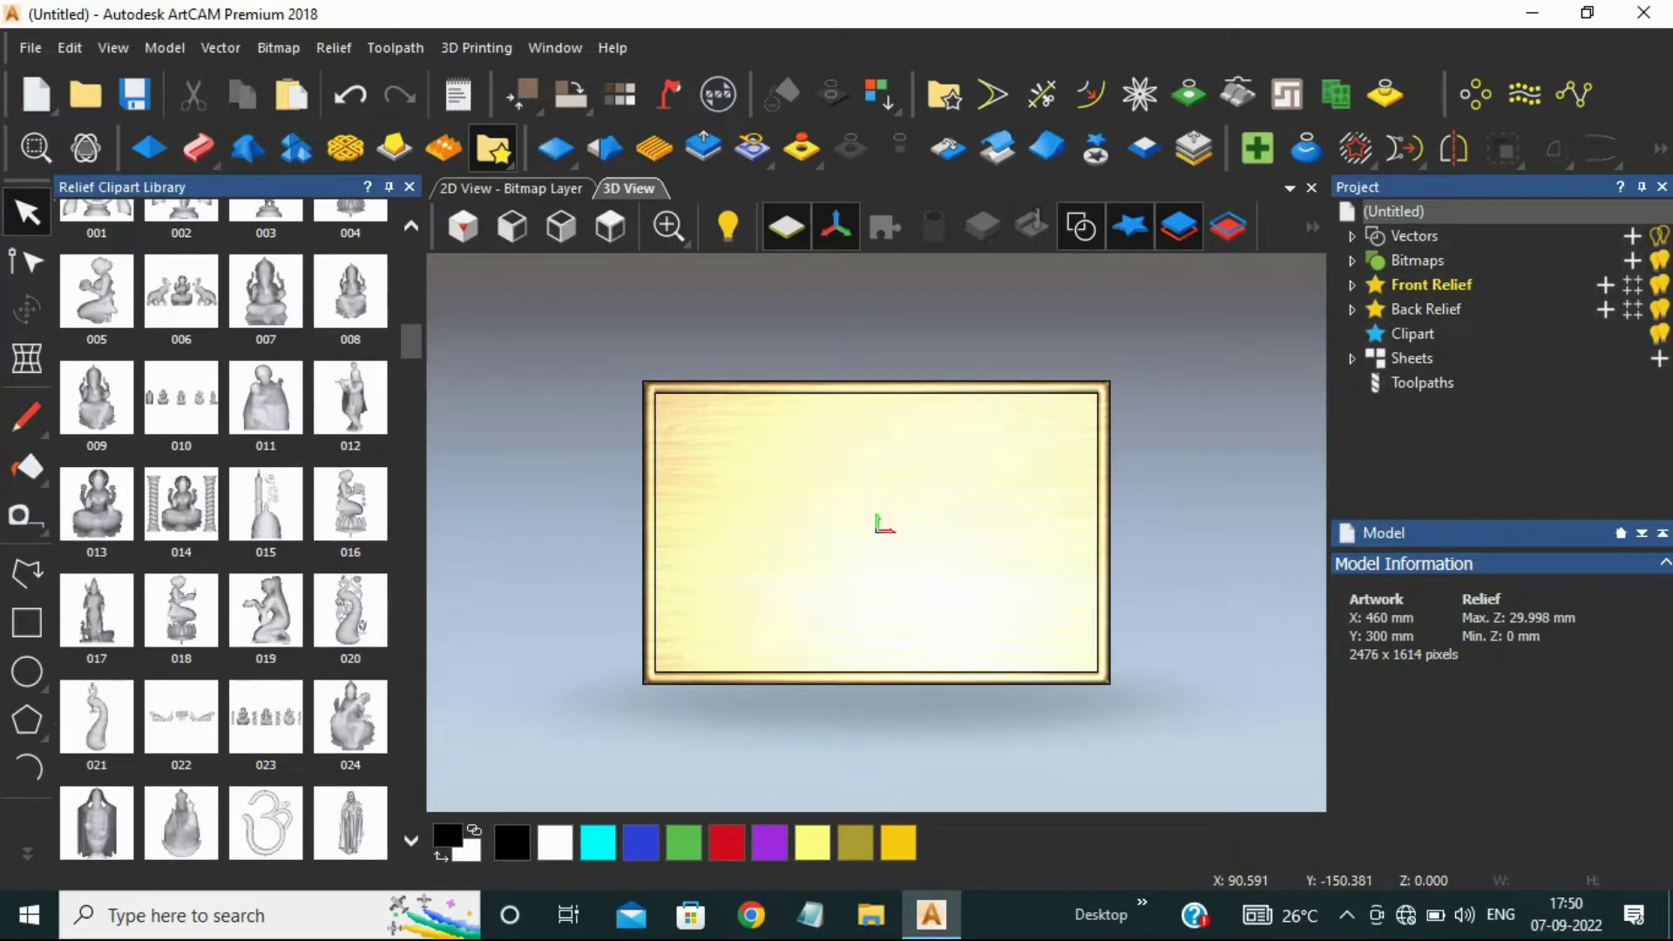
{"action": "scroll", "coordinate": [265, 496], "scroll_direction": "down", "scroll_amount": 15}
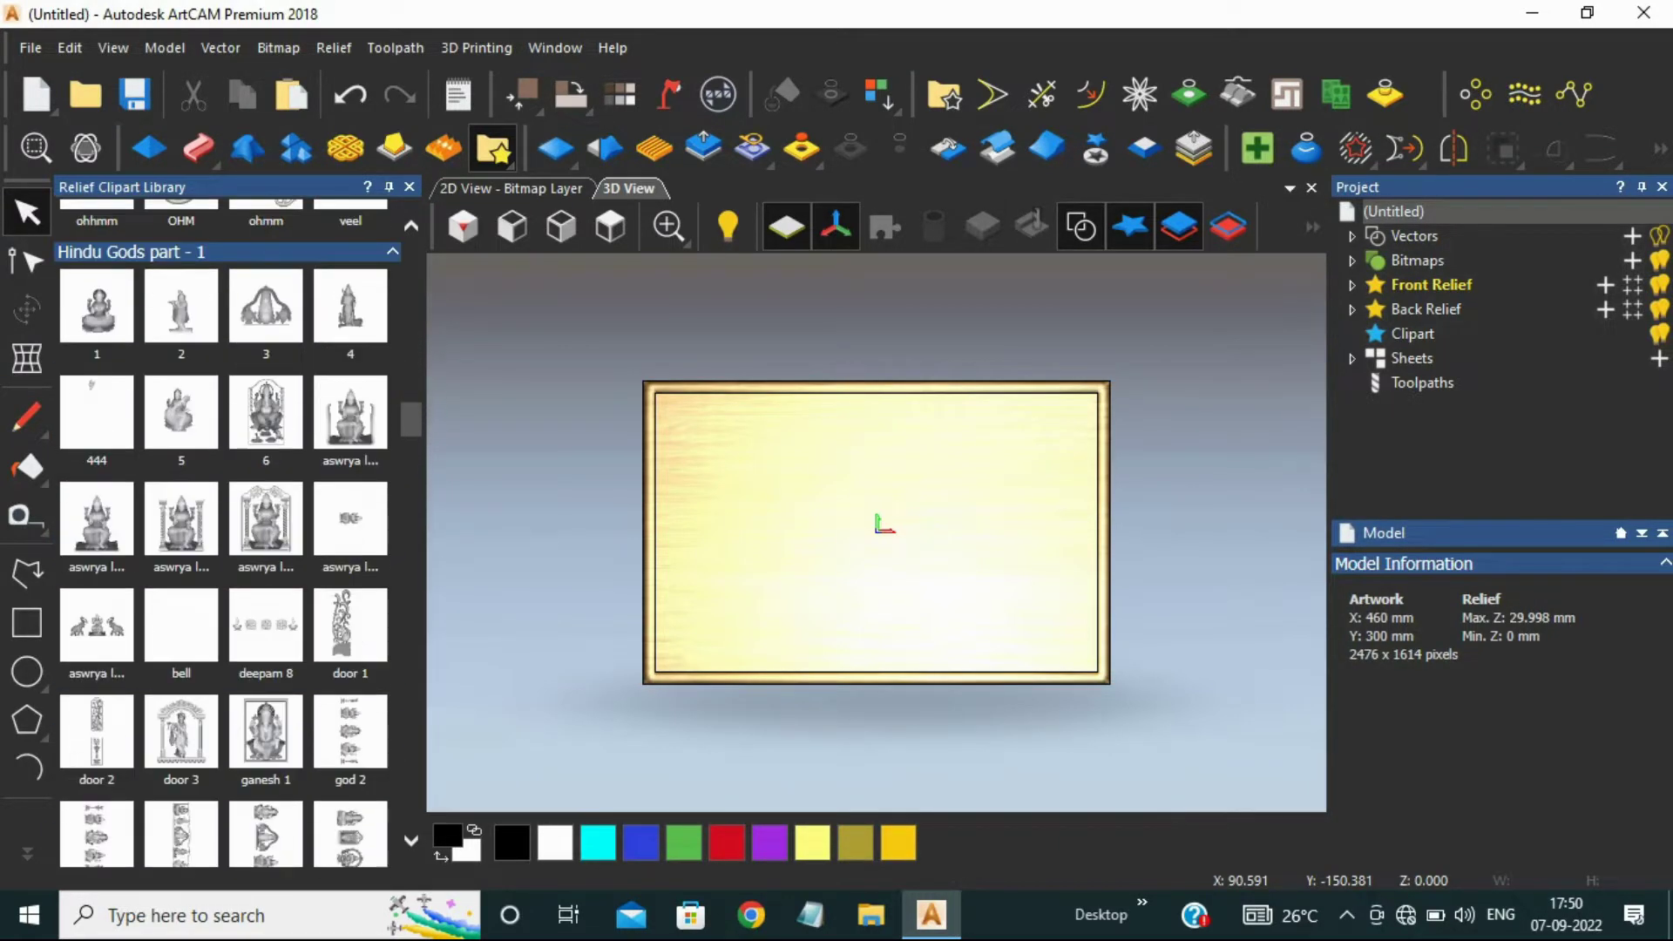
{"action": "scroll", "coordinate": [265, 453], "scroll_direction": "down", "scroll_amount": 15}
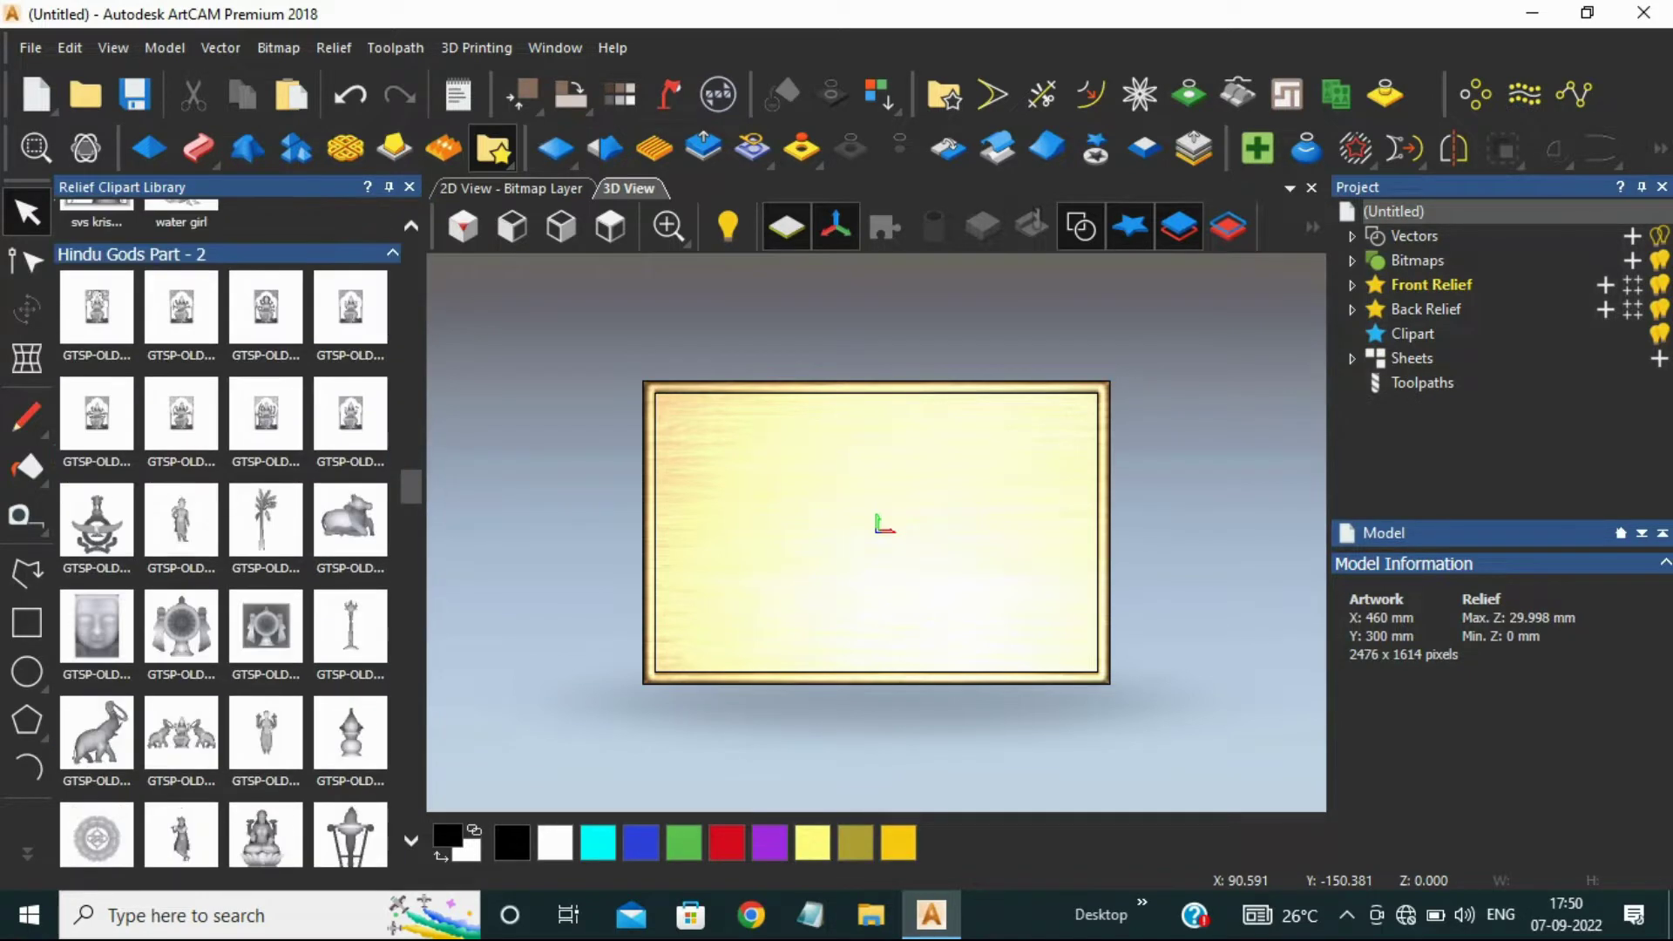
{"action": "double_click", "coordinate": [182, 631]}
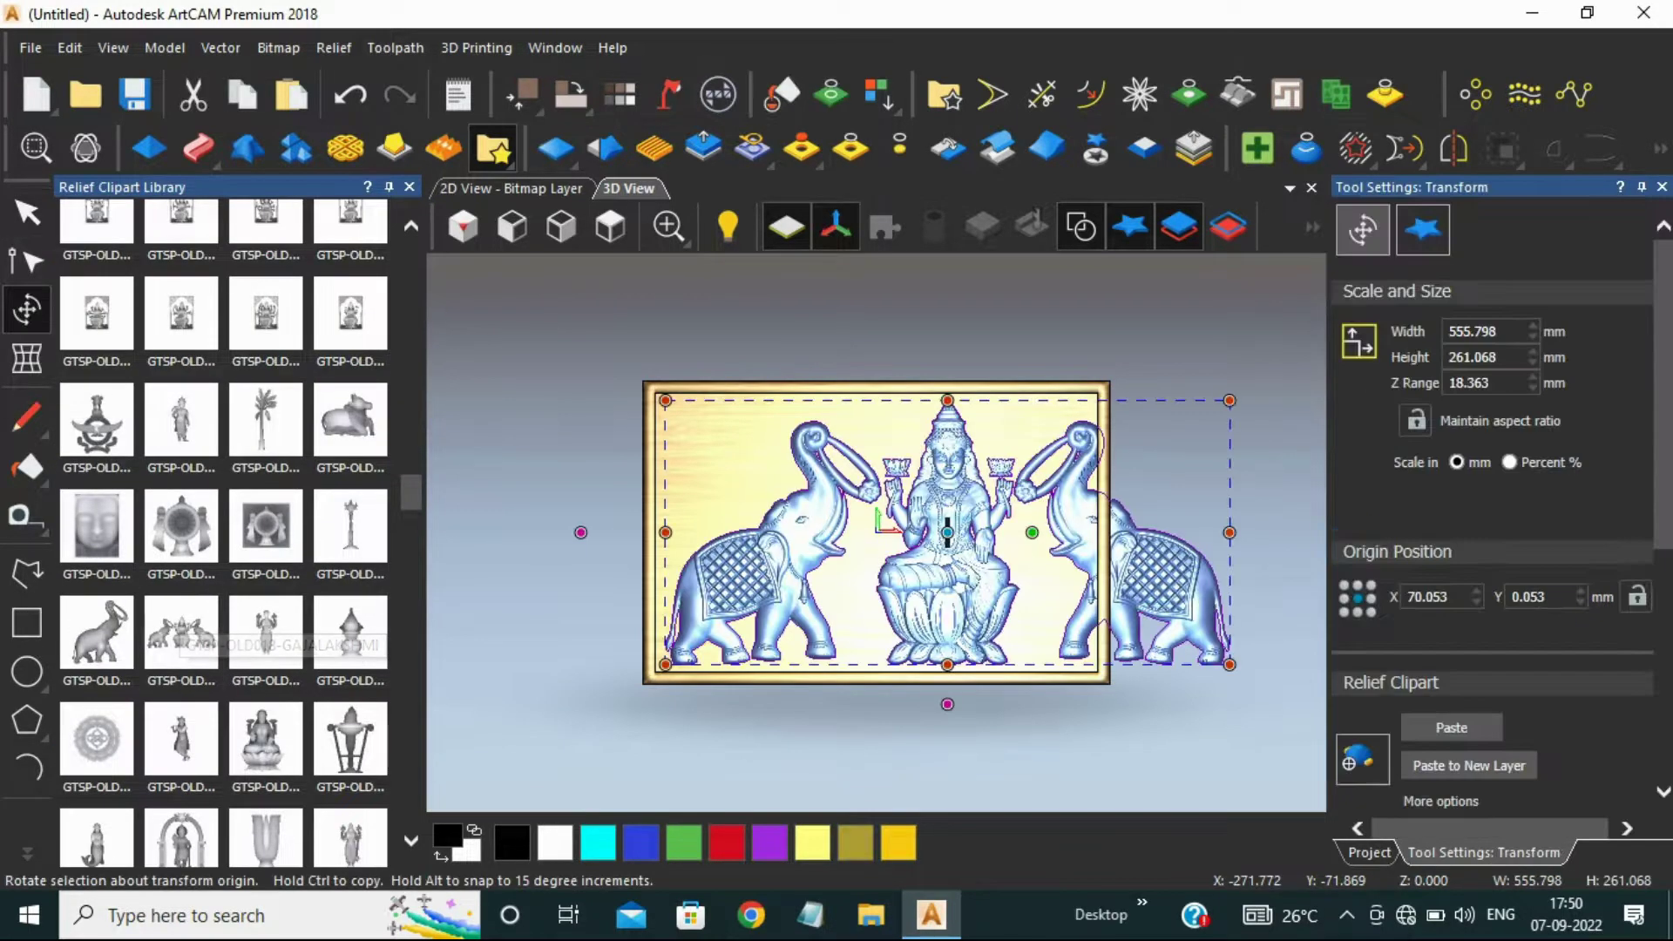
- Scale the Gajalakshmi clipart proportionally to about 359 × 169 mm and place it inside the frame, centred about 16 mm below the origin
{"action": "scroll", "coordinate": [957, 581], "scroll_direction": "up", "scroll_amount": 1}
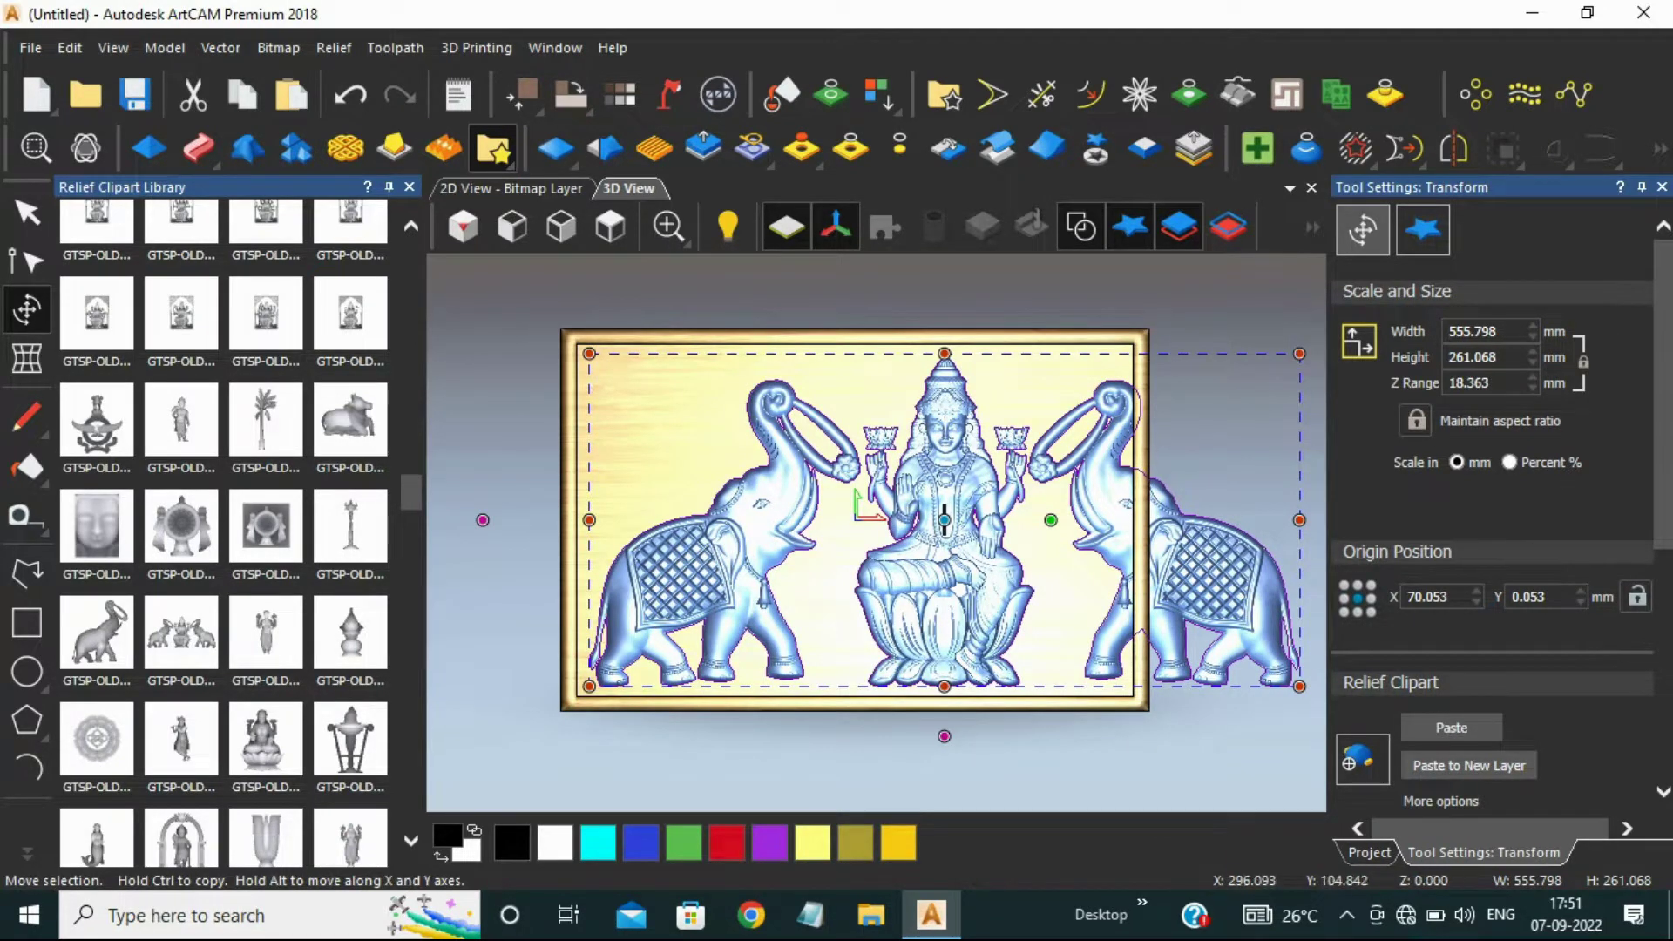
{"action": "left_click_drag", "start_coordinate": [1299, 353], "coordinate": [1111, 403]}
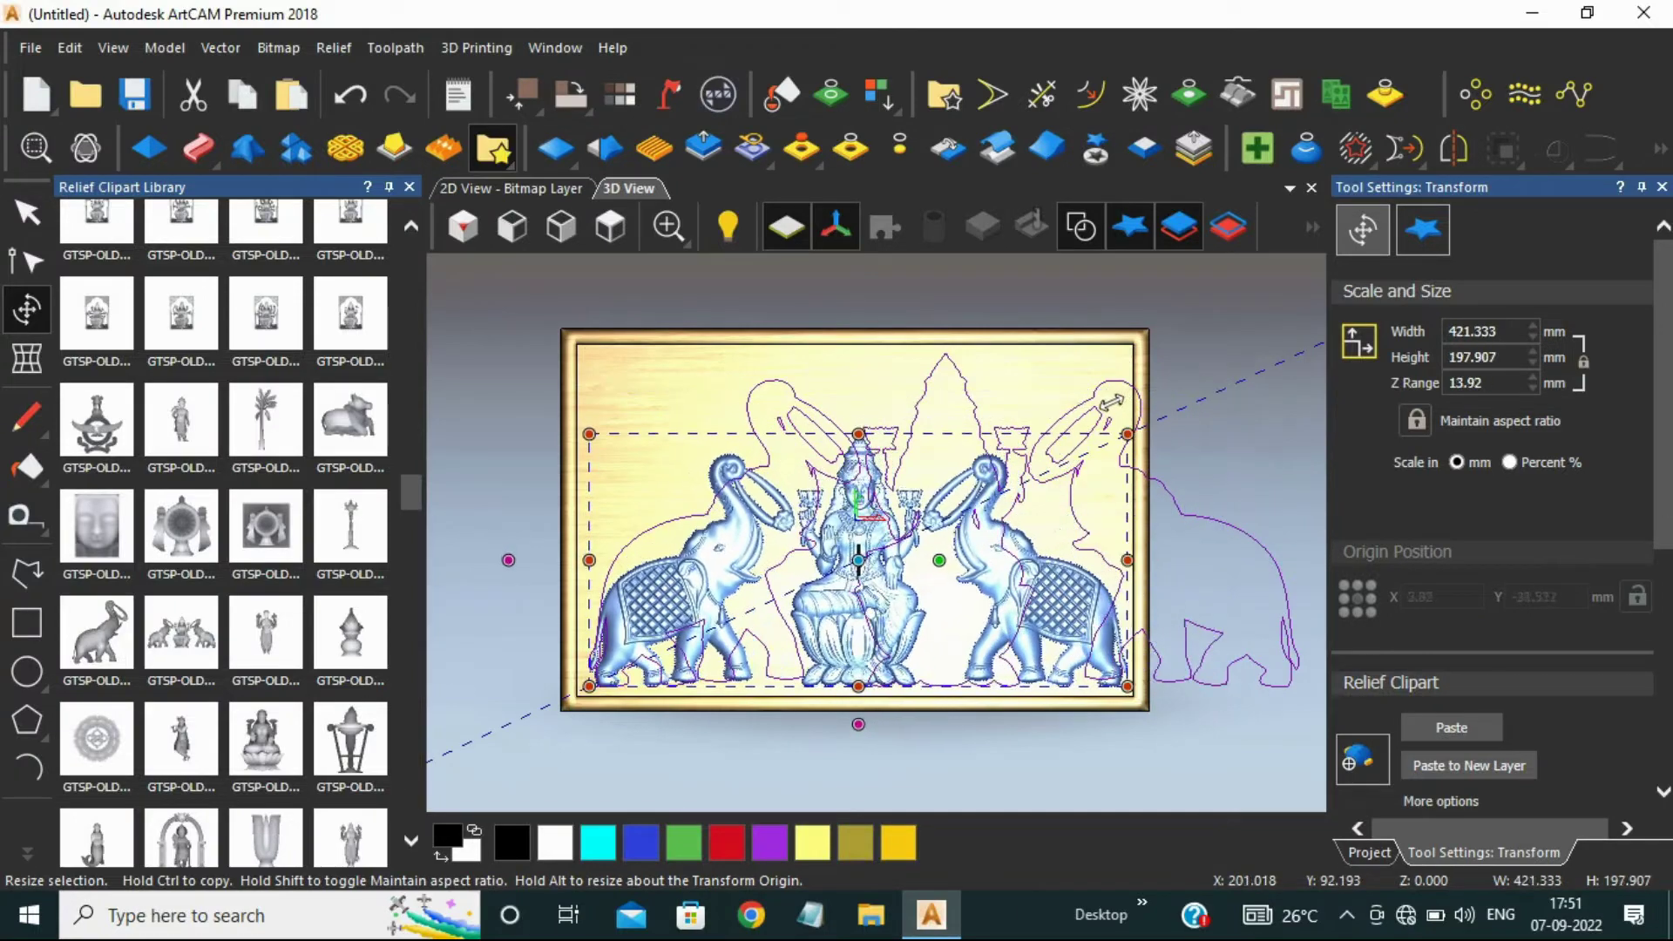
{"action": "left_click_drag", "start_coordinate": [1128, 434], "coordinate": [1047, 441]}
{"action": "left_click_drag", "start_coordinate": [841, 585], "coordinate": [870, 576]}
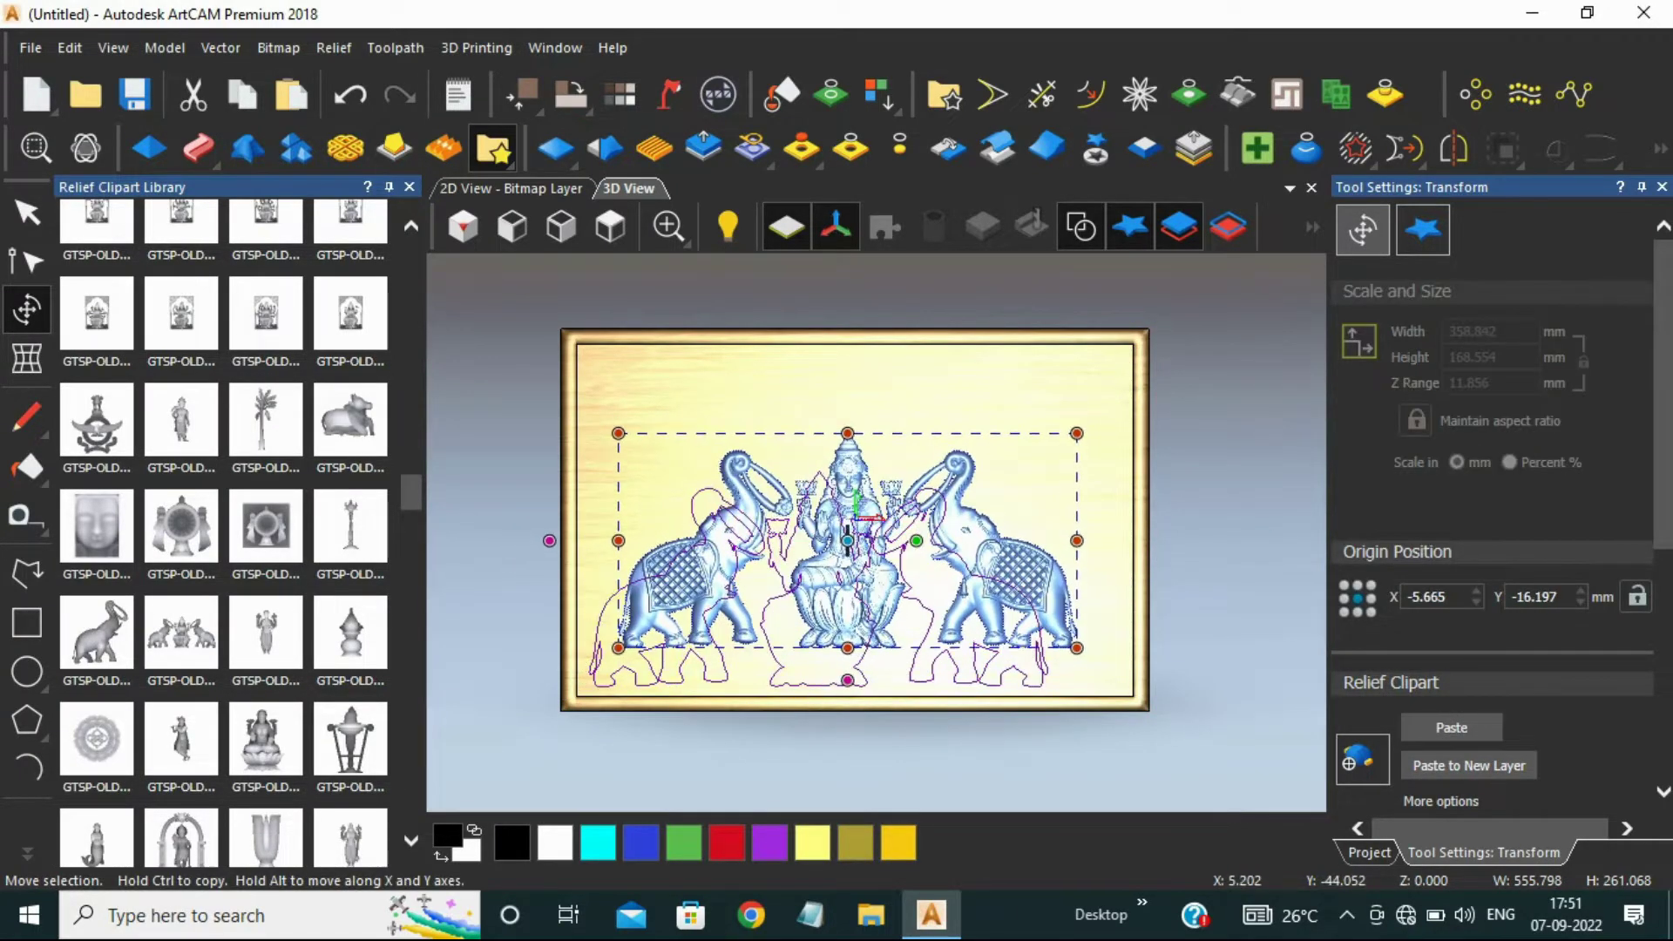
{"action": "scroll", "coordinate": [880, 528], "scroll_direction": "up", "scroll_amount": 5}
{"action": "scroll", "coordinate": [786, 400], "scroll_direction": "down", "scroll_amount": 4}
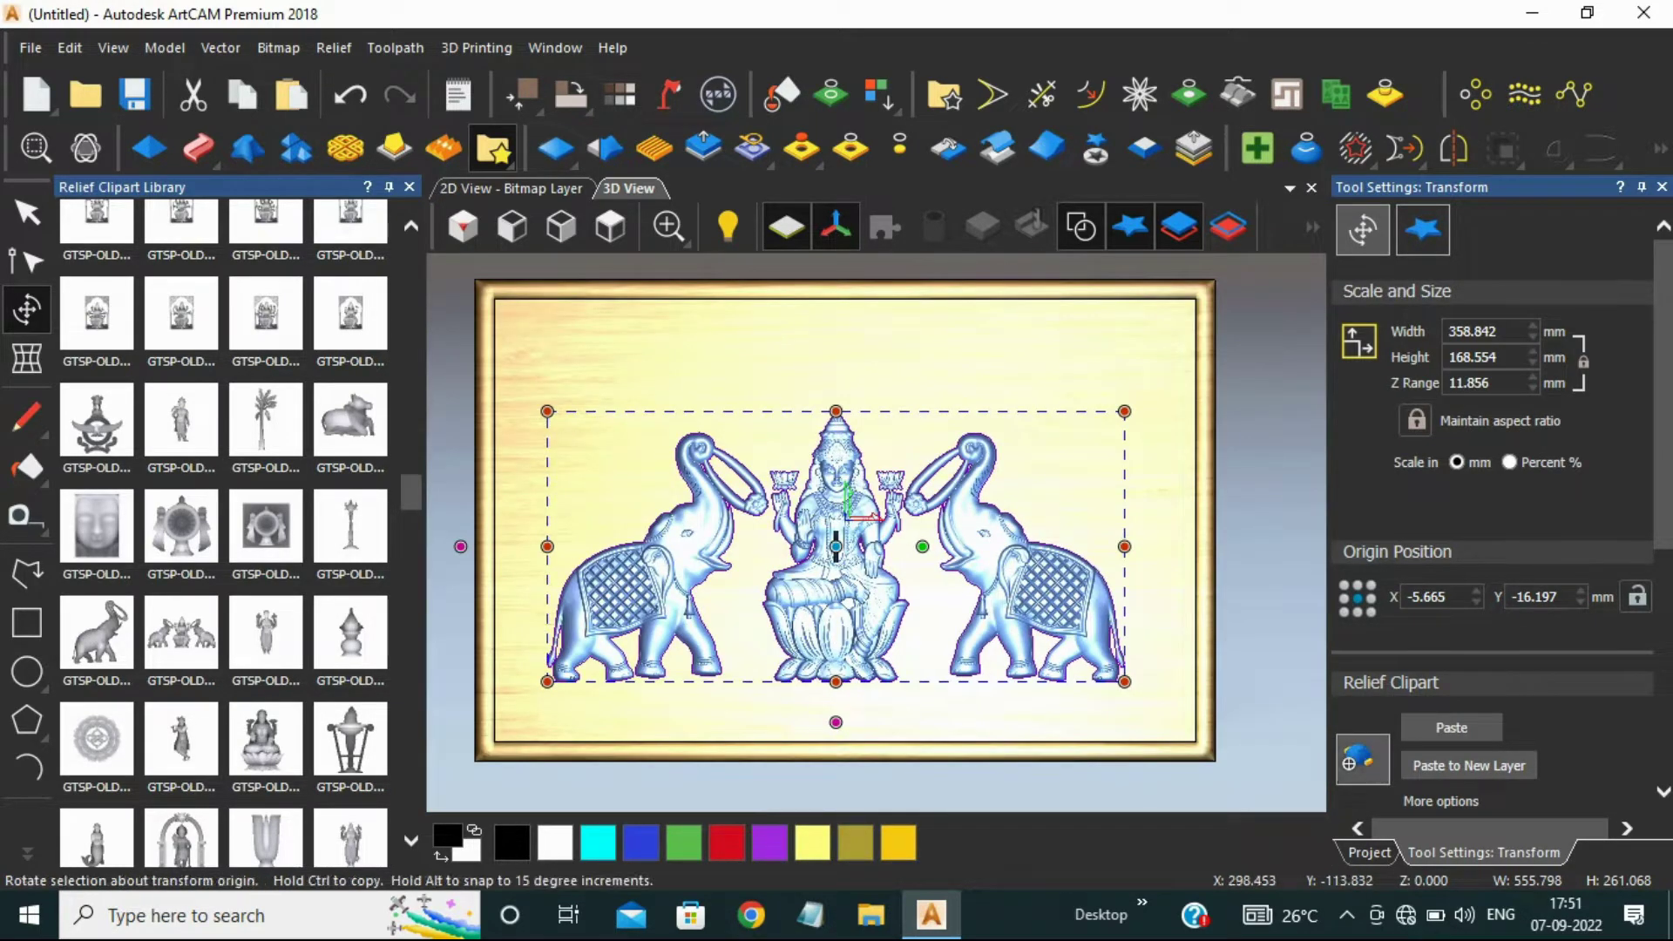
{"action": "left_click", "coordinate": [1369, 852]}
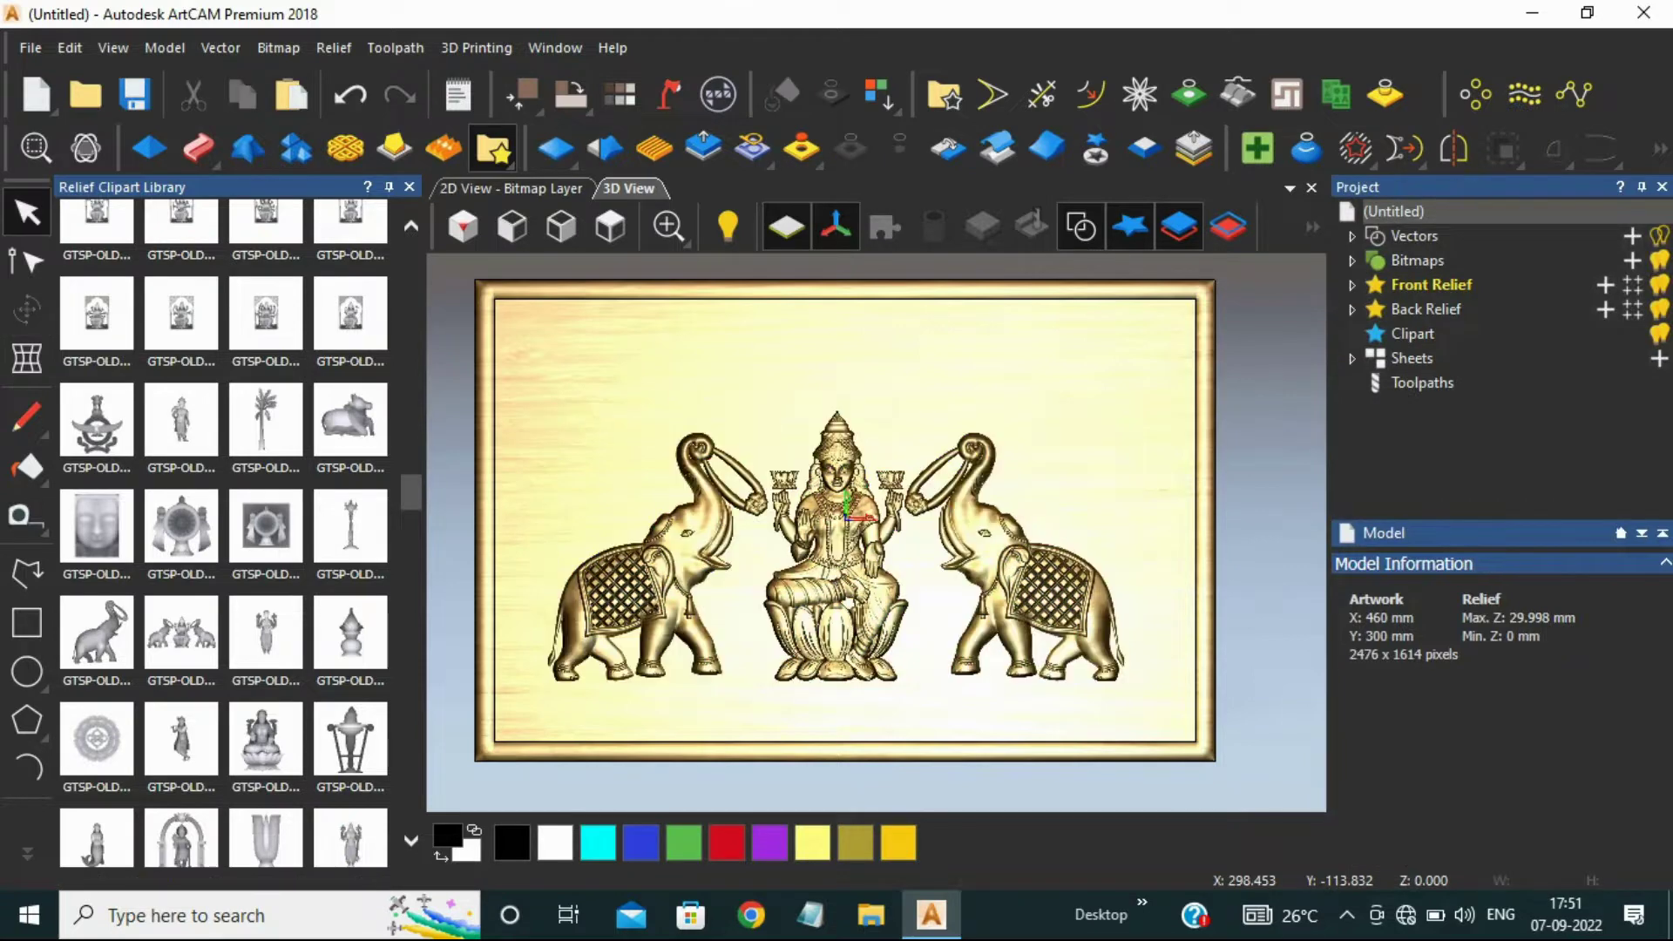
- Draw a closed polyline around the seated goddess, running through the gaps between her and the two elephants
{"action": "left_click", "coordinate": [27, 573]}
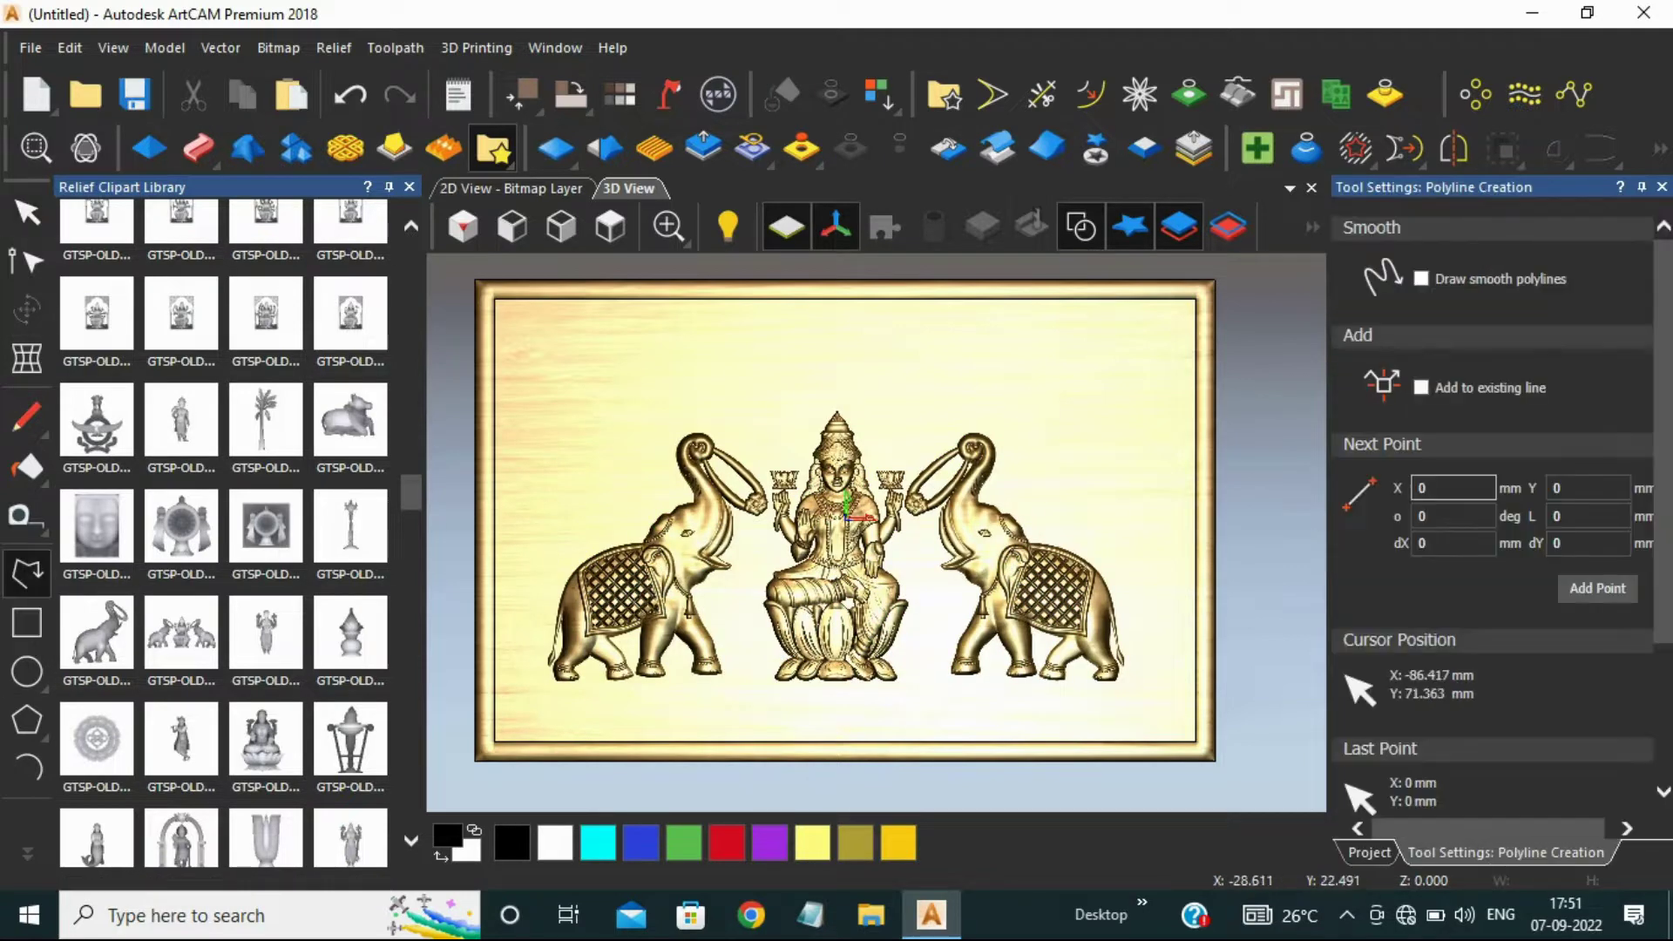
{"action": "scroll", "coordinate": [834, 601], "scroll_direction": "up", "scroll_amount": 2}
{"action": "left_click", "coordinate": [747, 273]}
{"action": "left_click", "coordinate": [933, 288]}
{"action": "scroll", "coordinate": [959, 415], "scroll_direction": "up", "scroll_amount": 3}
{"action": "left_click", "coordinate": [959, 404]}
{"action": "left_click", "coordinate": [927, 525]}
{"action": "left_click", "coordinate": [911, 588]}
{"action": "left_click", "coordinate": [929, 723]}
{"action": "scroll", "coordinate": [929, 723], "scroll_direction": "down", "scroll_amount": 5}
{"action": "left_click", "coordinate": [884, 587]}
{"action": "left_click", "coordinate": [906, 671]}
{"action": "left_click", "coordinate": [778, 674]}
{"action": "left_click", "coordinate": [788, 568]}
{"action": "scroll", "coordinate": [787, 568], "scroll_direction": "up", "scroll_amount": 5}
{"action": "left_click", "coordinate": [825, 435]}
{"action": "scroll", "coordinate": [809, 376], "scroll_direction": "up", "scroll_amount": 3}
{"action": "left_click", "coordinate": [889, 454]}
{"action": "left_click", "coordinate": [870, 318]}
{"action": "scroll", "coordinate": [870, 318], "scroll_direction": "down", "scroll_amount": 2}
{"action": "scroll", "coordinate": [881, 375], "scroll_direction": "up", "scroll_amount": 3}
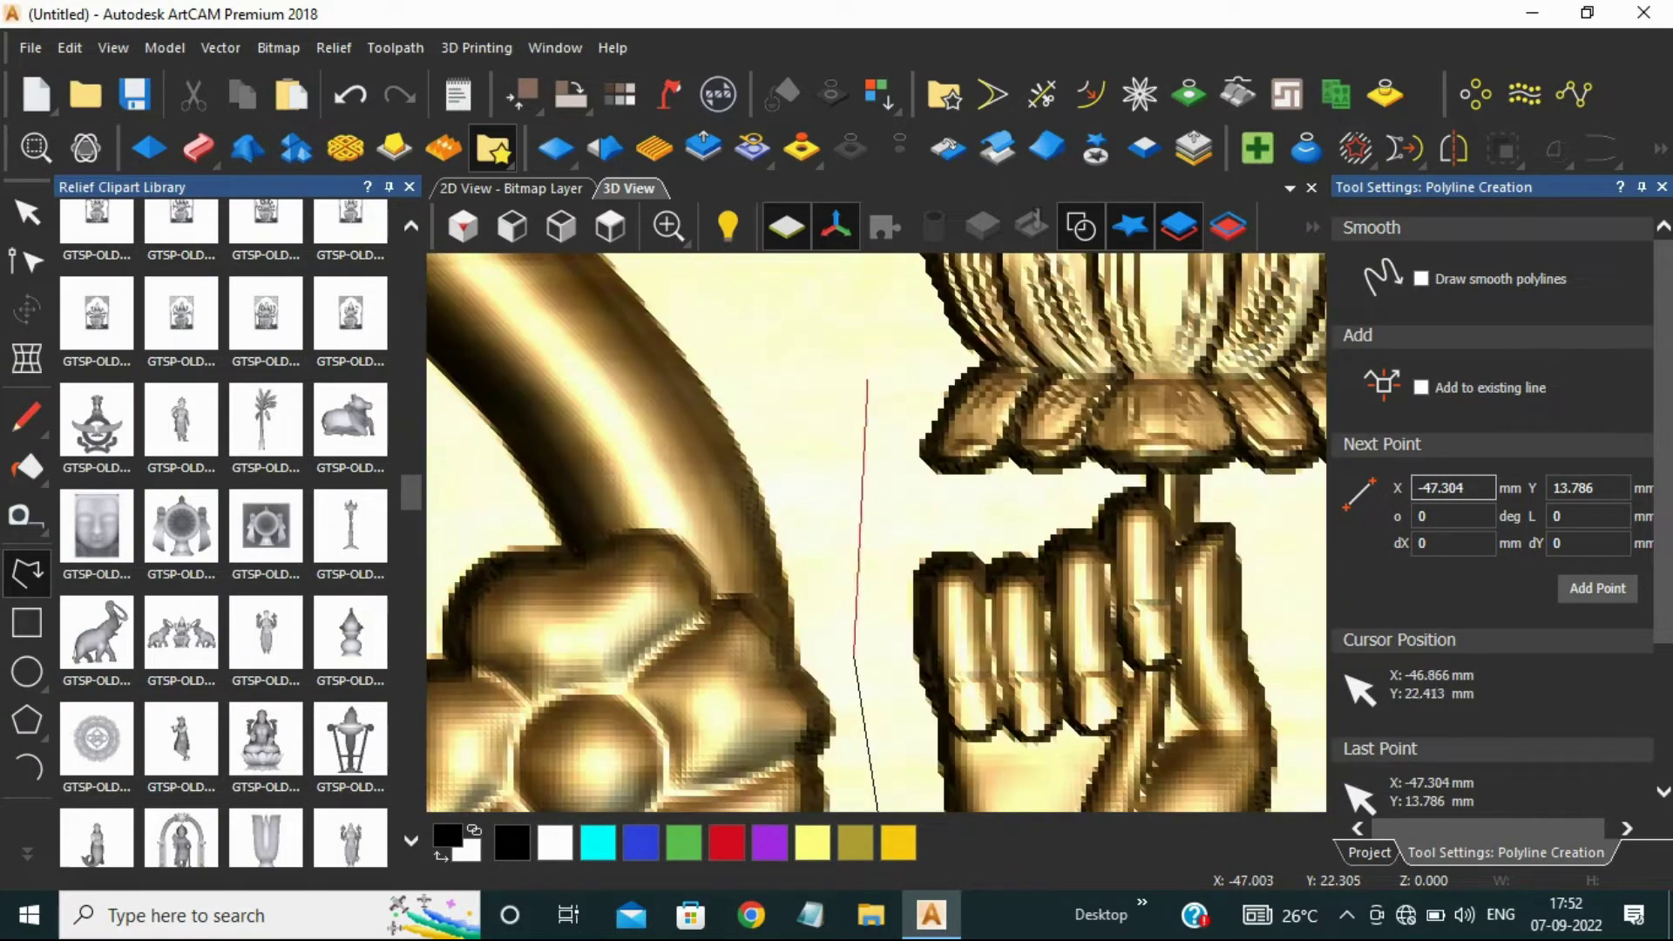
{"action": "left_click", "coordinate": [835, 346]}
{"action": "scroll", "coordinate": [834, 346], "scroll_direction": "down", "scroll_amount": 2}
{"action": "left_click", "coordinate": [807, 268]}
{"action": "scroll", "coordinate": [807, 268], "scroll_direction": "down", "scroll_amount": 4}
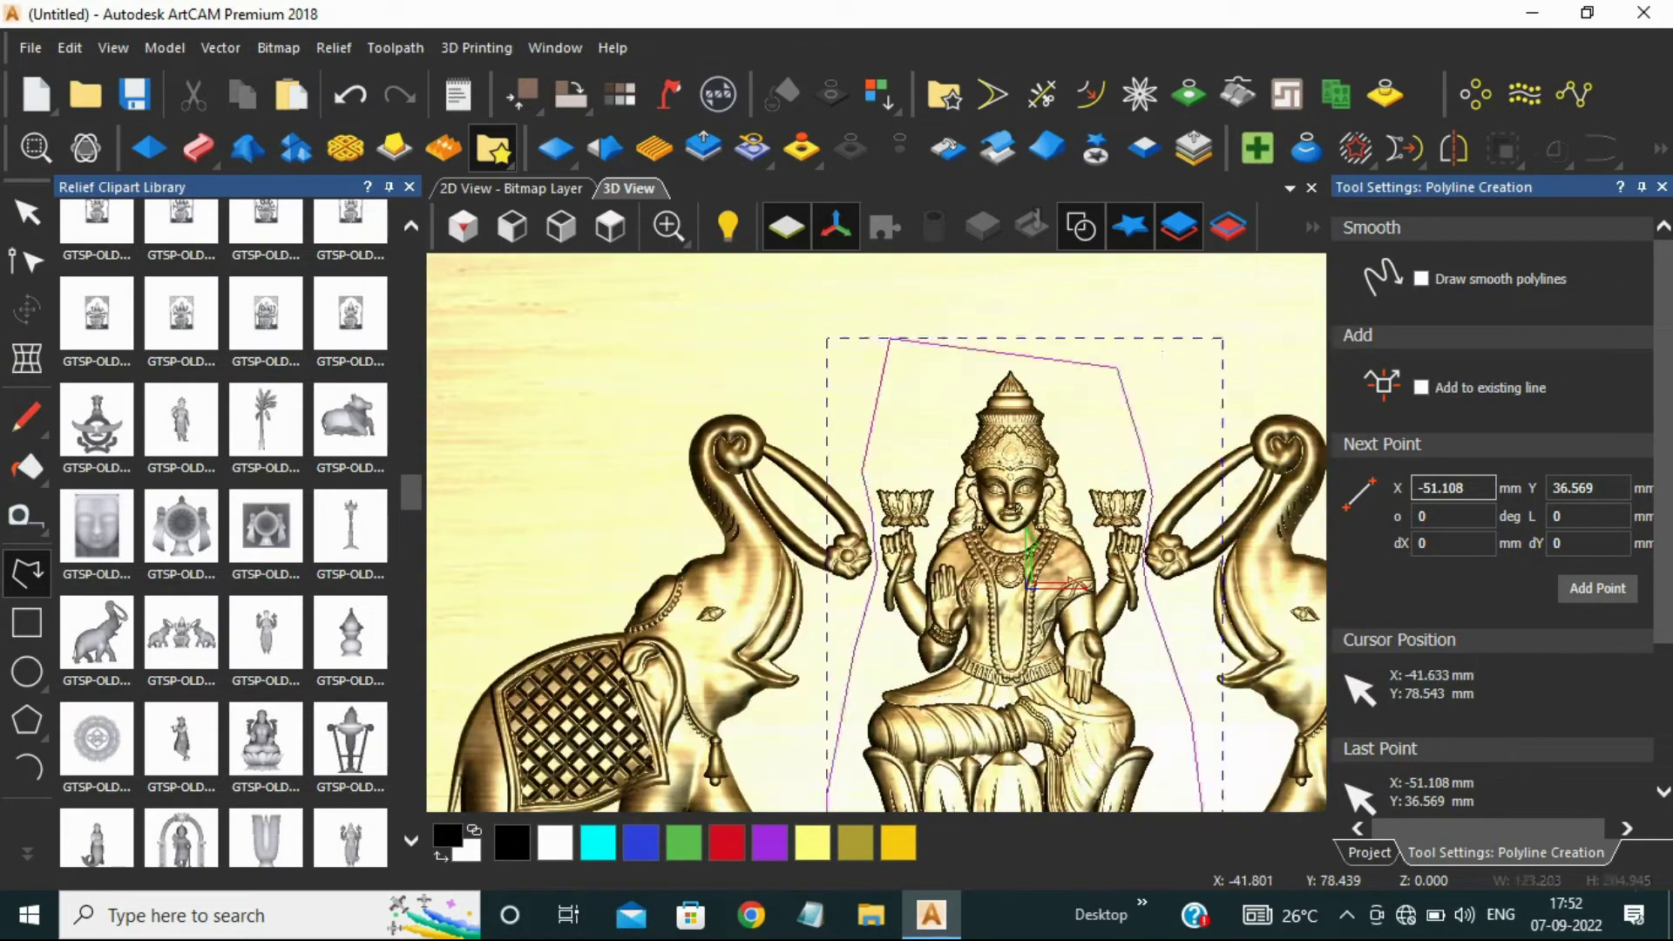
- Cut the goddess out of the relief along the closed polyline and move the clipart off the panel to about X 287, Y 225 mm
{"action": "left_click", "coordinate": [889, 338]}
{"action": "scroll", "coordinate": [889, 338], "scroll_direction": "down", "scroll_amount": 5}
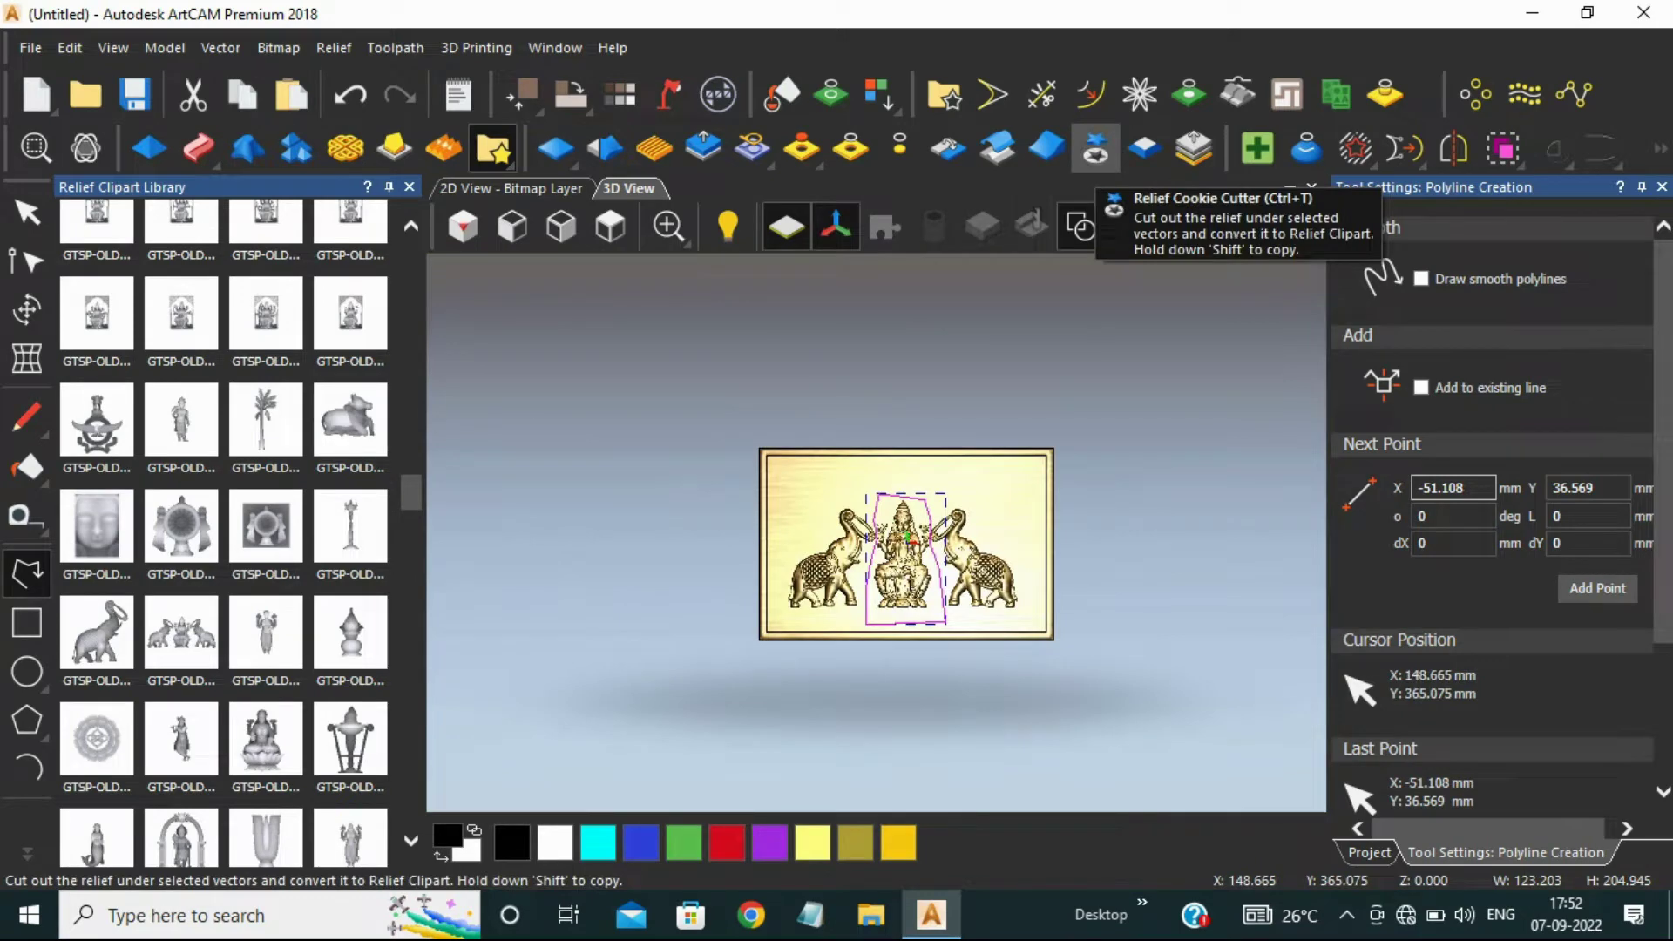
{"action": "left_click", "coordinate": [1095, 150]}
{"action": "left_click_drag", "start_coordinate": [906, 558], "coordinate": [1098, 404]}
{"action": "scroll", "coordinate": [903, 637], "scroll_direction": "up", "scroll_amount": 4}
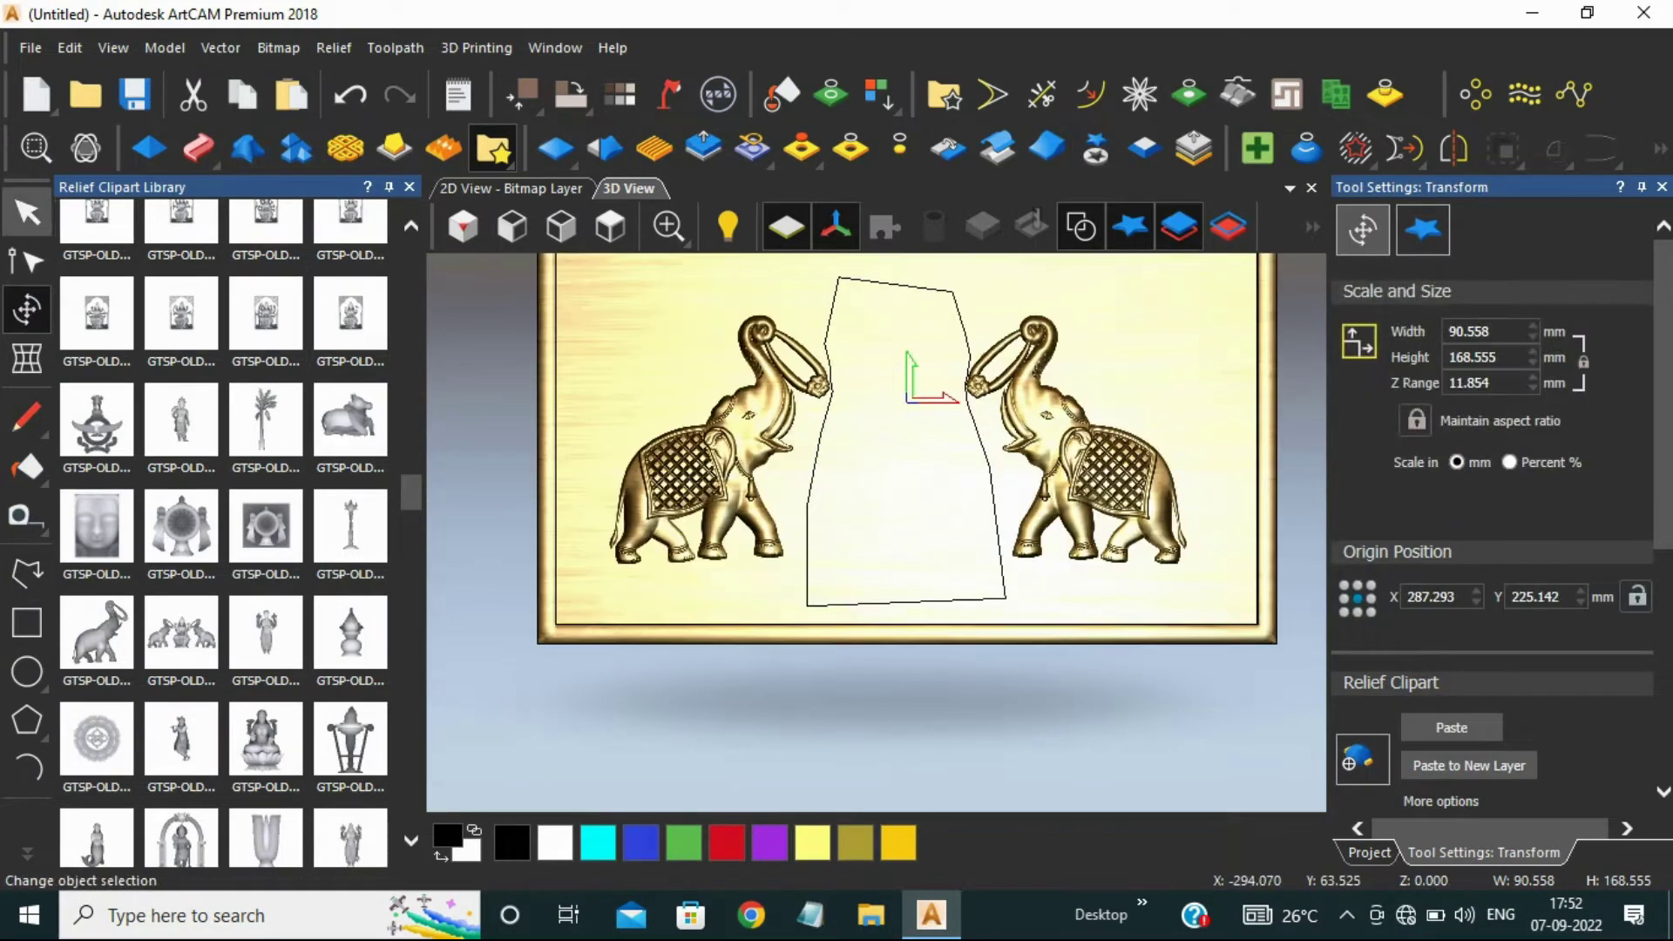
- Delete the polyline left between the two elephants
{"action": "left_click", "coordinate": [27, 212]}
{"action": "scroll", "coordinate": [847, 448], "scroll_direction": "down", "scroll_amount": 5}
{"action": "left_click_drag", "start_coordinate": [852, 425], "coordinate": [965, 590]}
{"action": "key", "text": "Delete"}
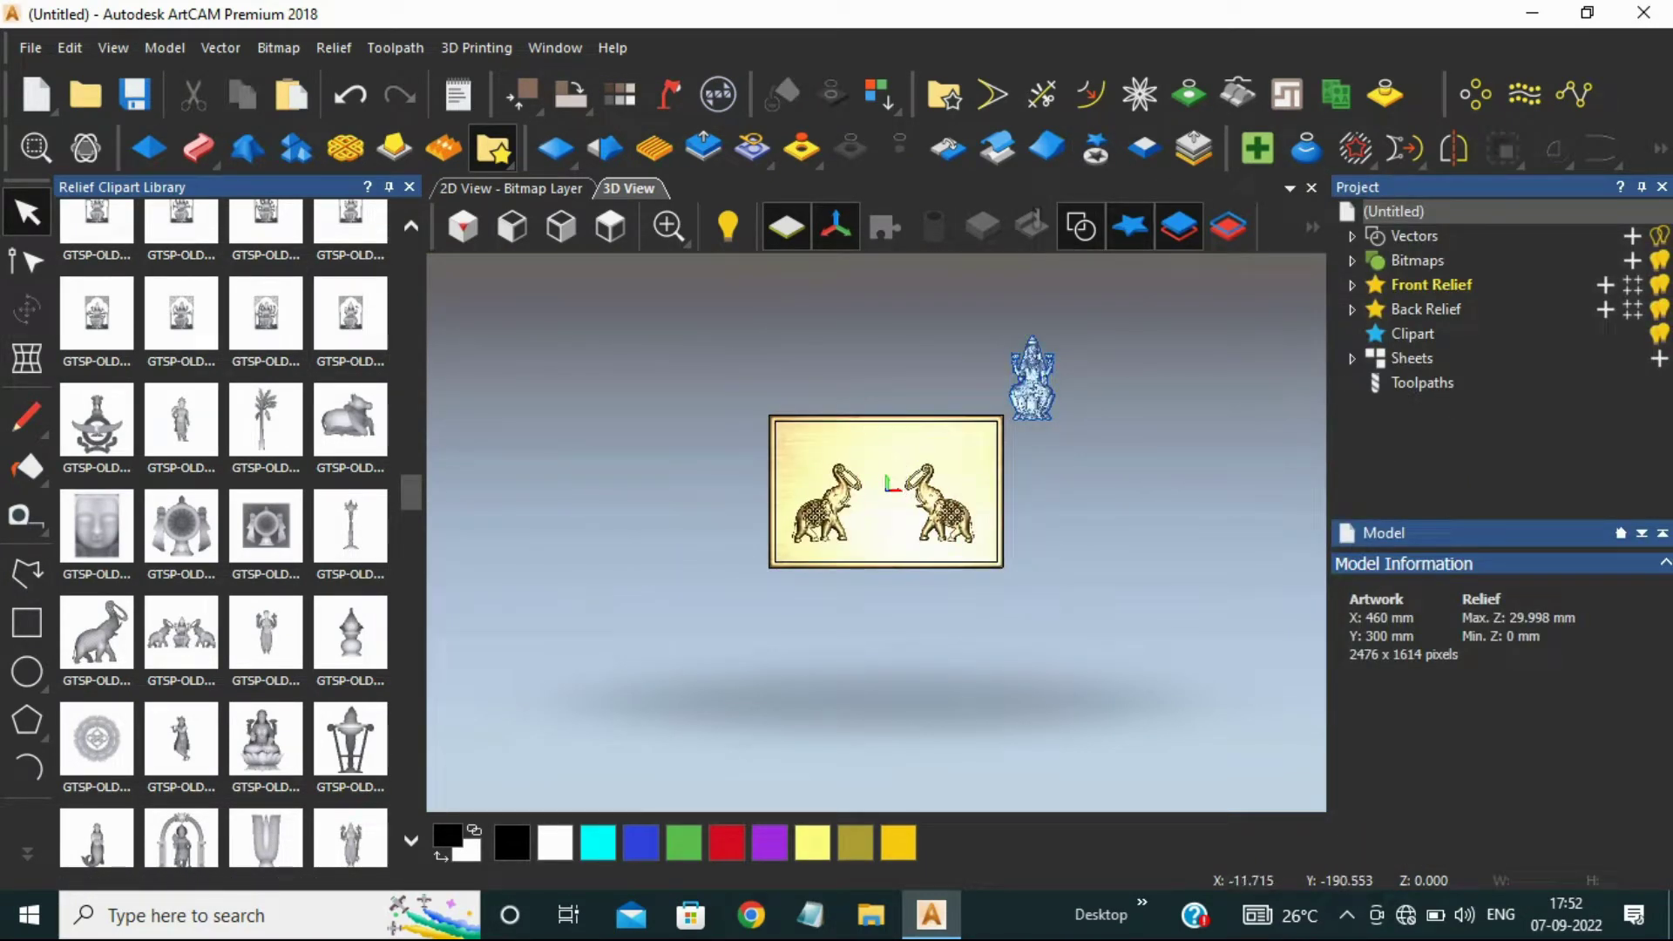
{"action": "scroll", "coordinate": [881, 580], "scroll_direction": "up", "scroll_amount": 2}
{"action": "left_click", "coordinate": [26, 622]}
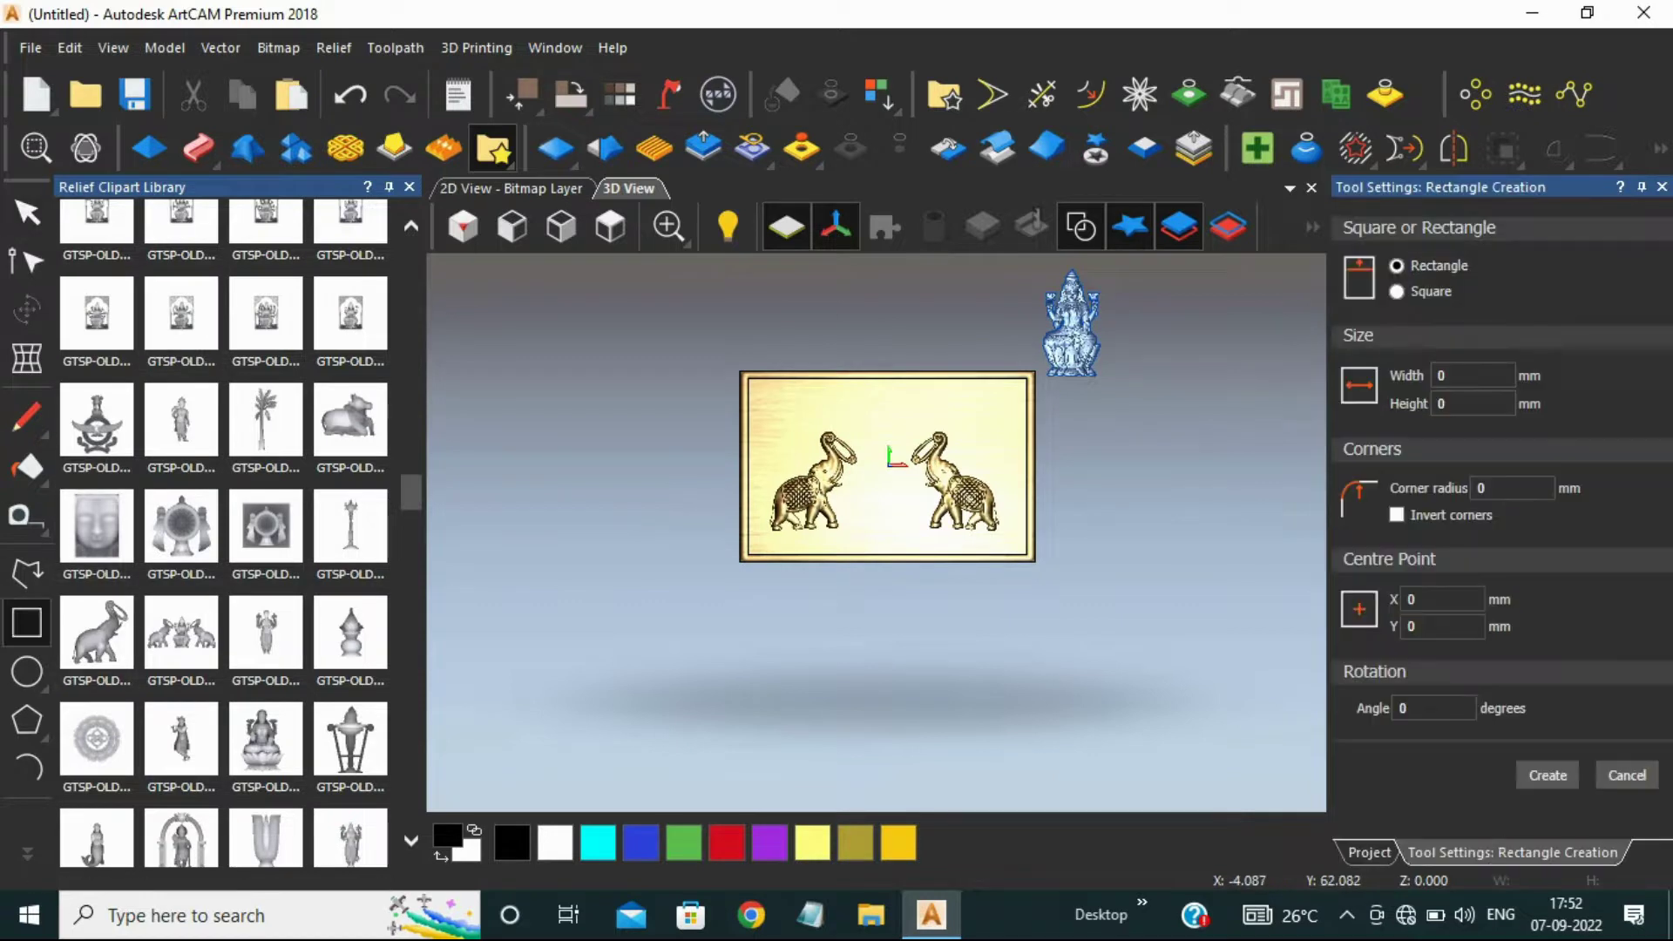
{"action": "left_click_drag", "start_coordinate": [1010, 548], "coordinate": [1012, 549]}
{"action": "left_click", "coordinate": [1095, 148]}
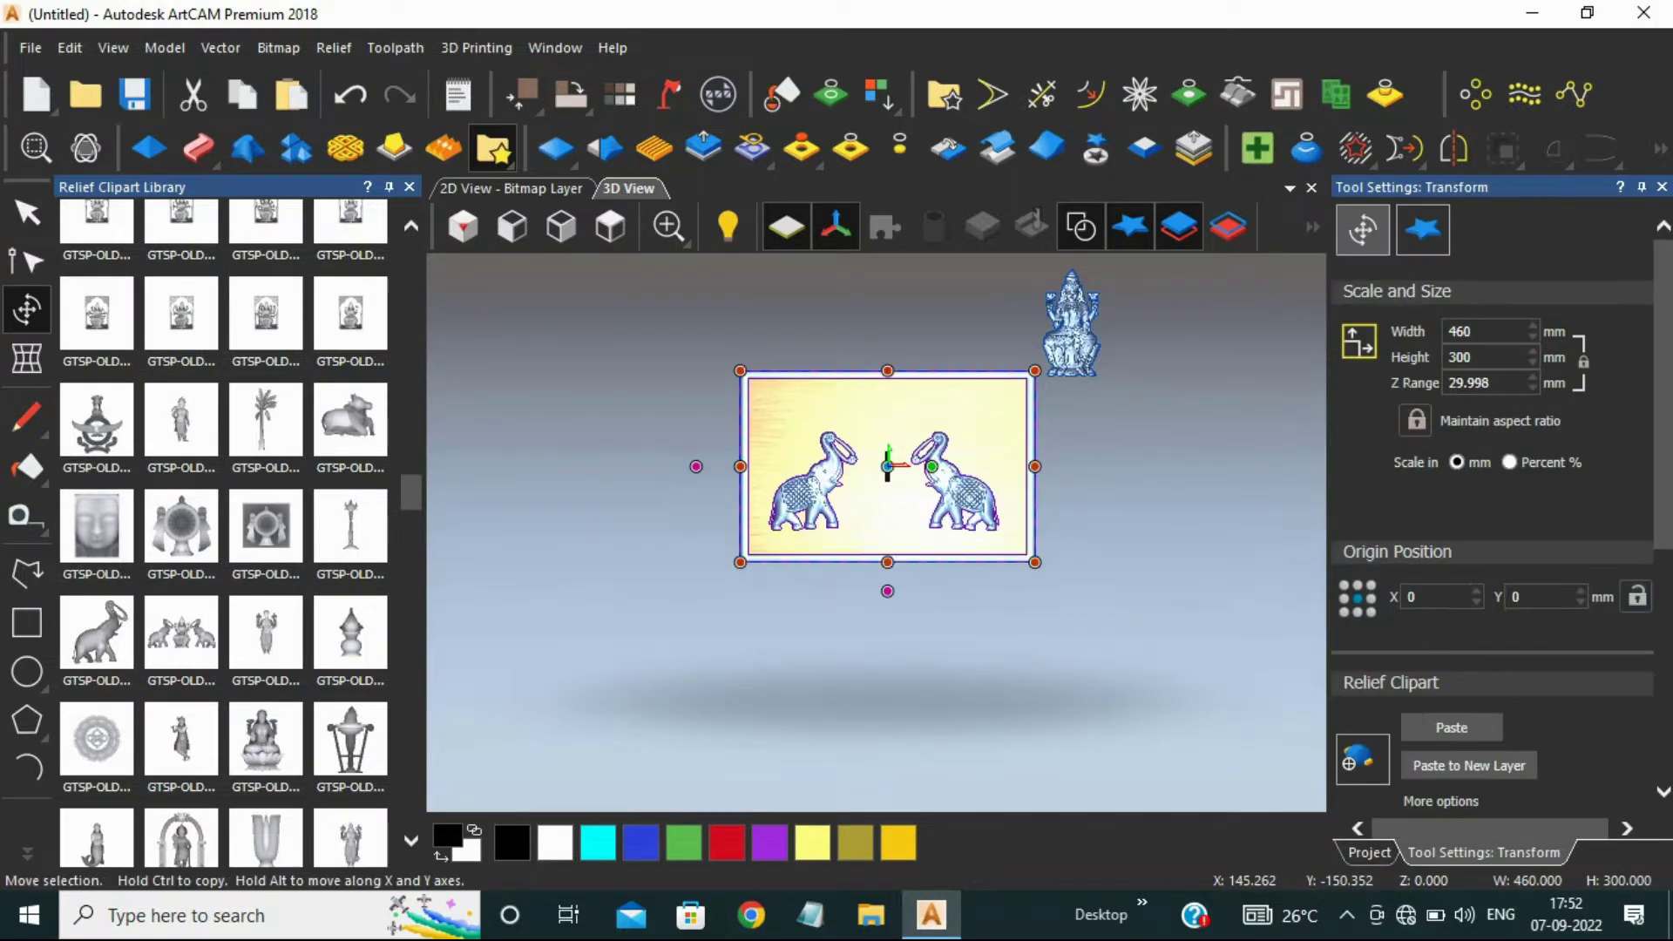
{"action": "left_click", "coordinate": [351, 94]}
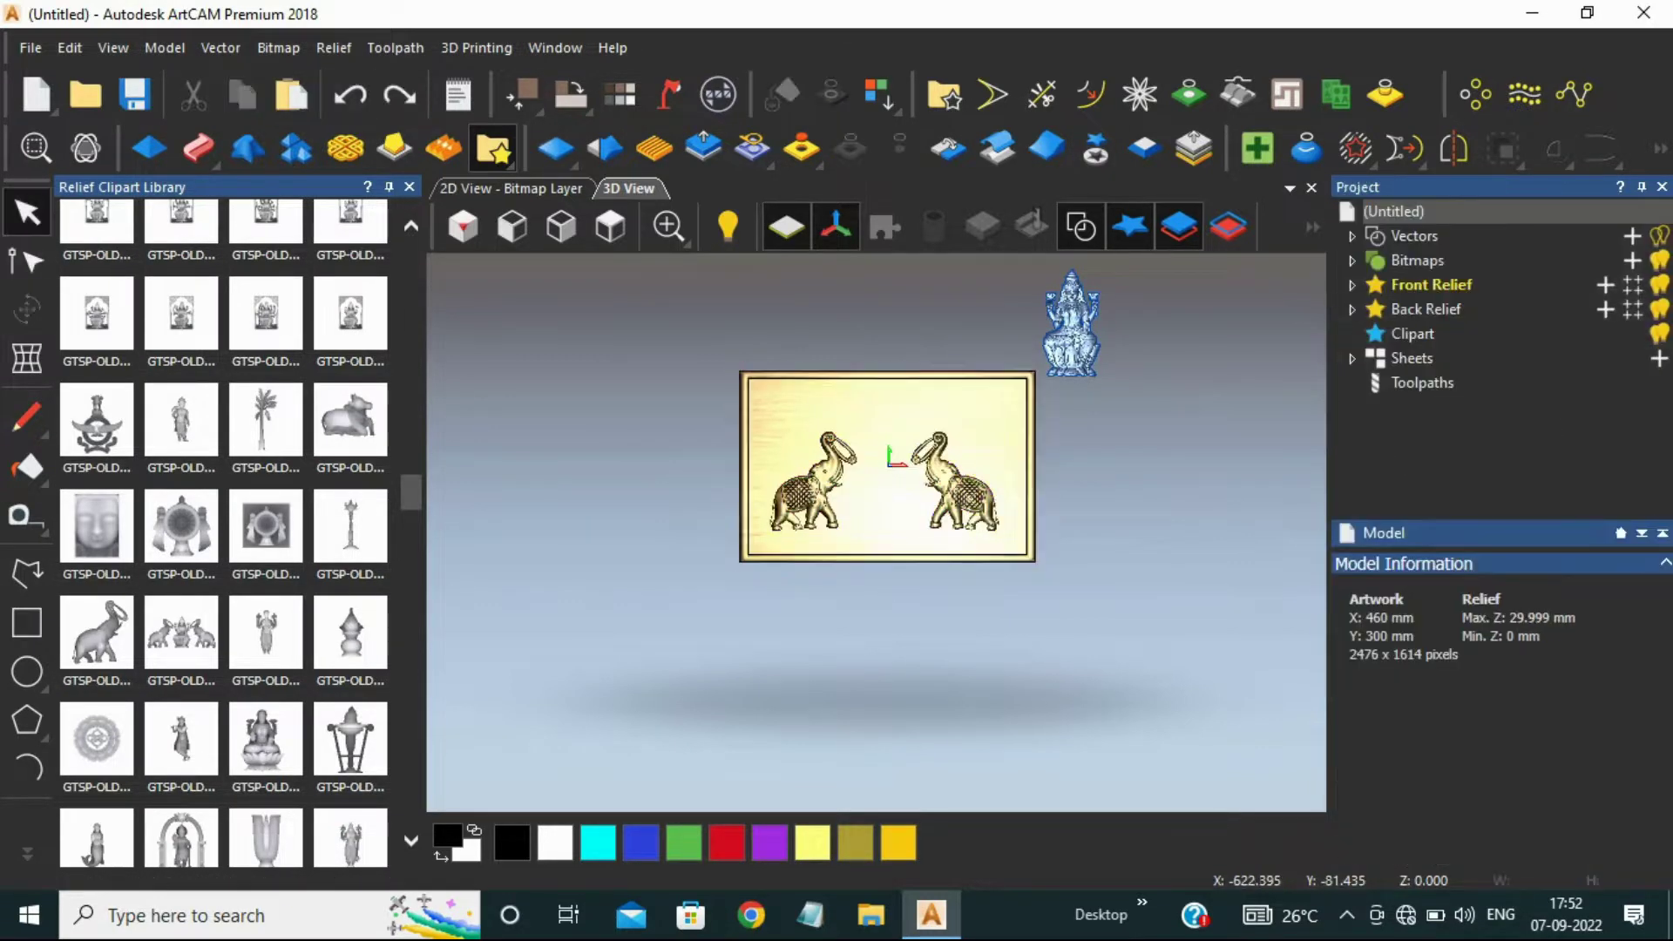
- Draw a rectangle of about 159 × 193 mm around the right elephant
{"action": "left_click", "coordinate": [27, 622]}
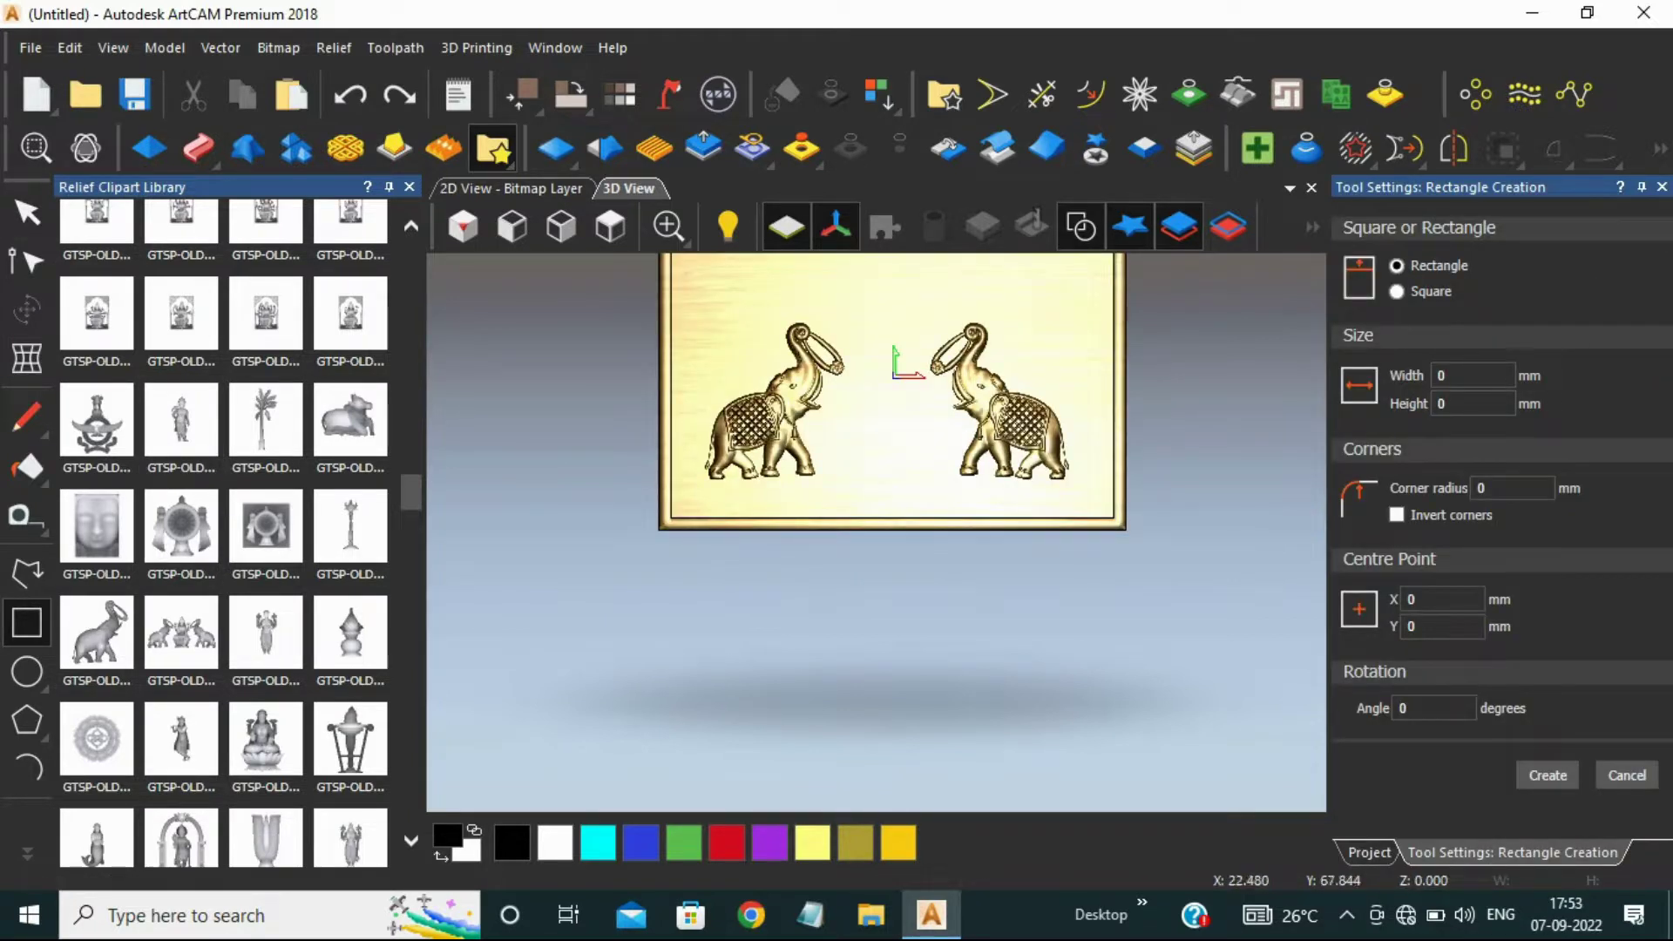
{"action": "left_click_drag", "start_coordinate": [914, 309], "coordinate": [1076, 504]}
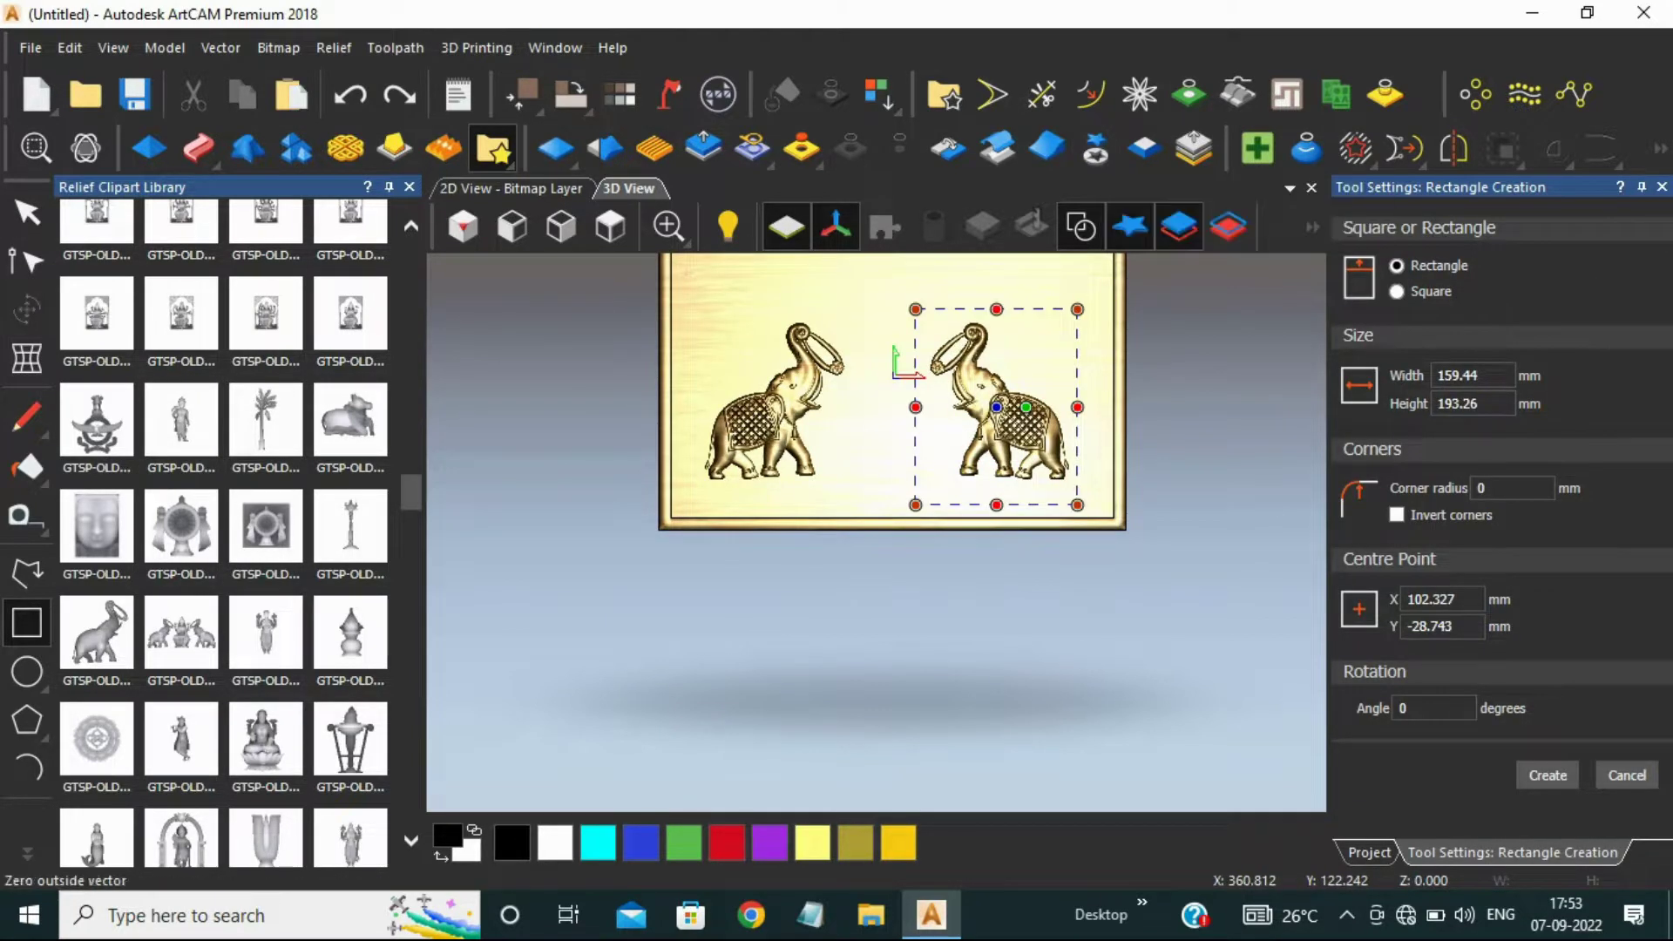
{"action": "left_click", "coordinate": [1548, 775]}
- Cut the right elephant out of the relief with the Relief Cookie Cutter and move its clipart past the panel's lower-right corner
{"action": "left_click", "coordinate": [1096, 149]}
{"action": "scroll", "coordinate": [987, 431], "scroll_direction": "down", "scroll_amount": 3}
{"action": "left_click_drag", "start_coordinate": [942, 463], "coordinate": [1035, 541]}
{"action": "left_click", "coordinate": [1090, 457]}
{"action": "scroll", "coordinate": [780, 418], "scroll_direction": "up", "scroll_amount": 2}
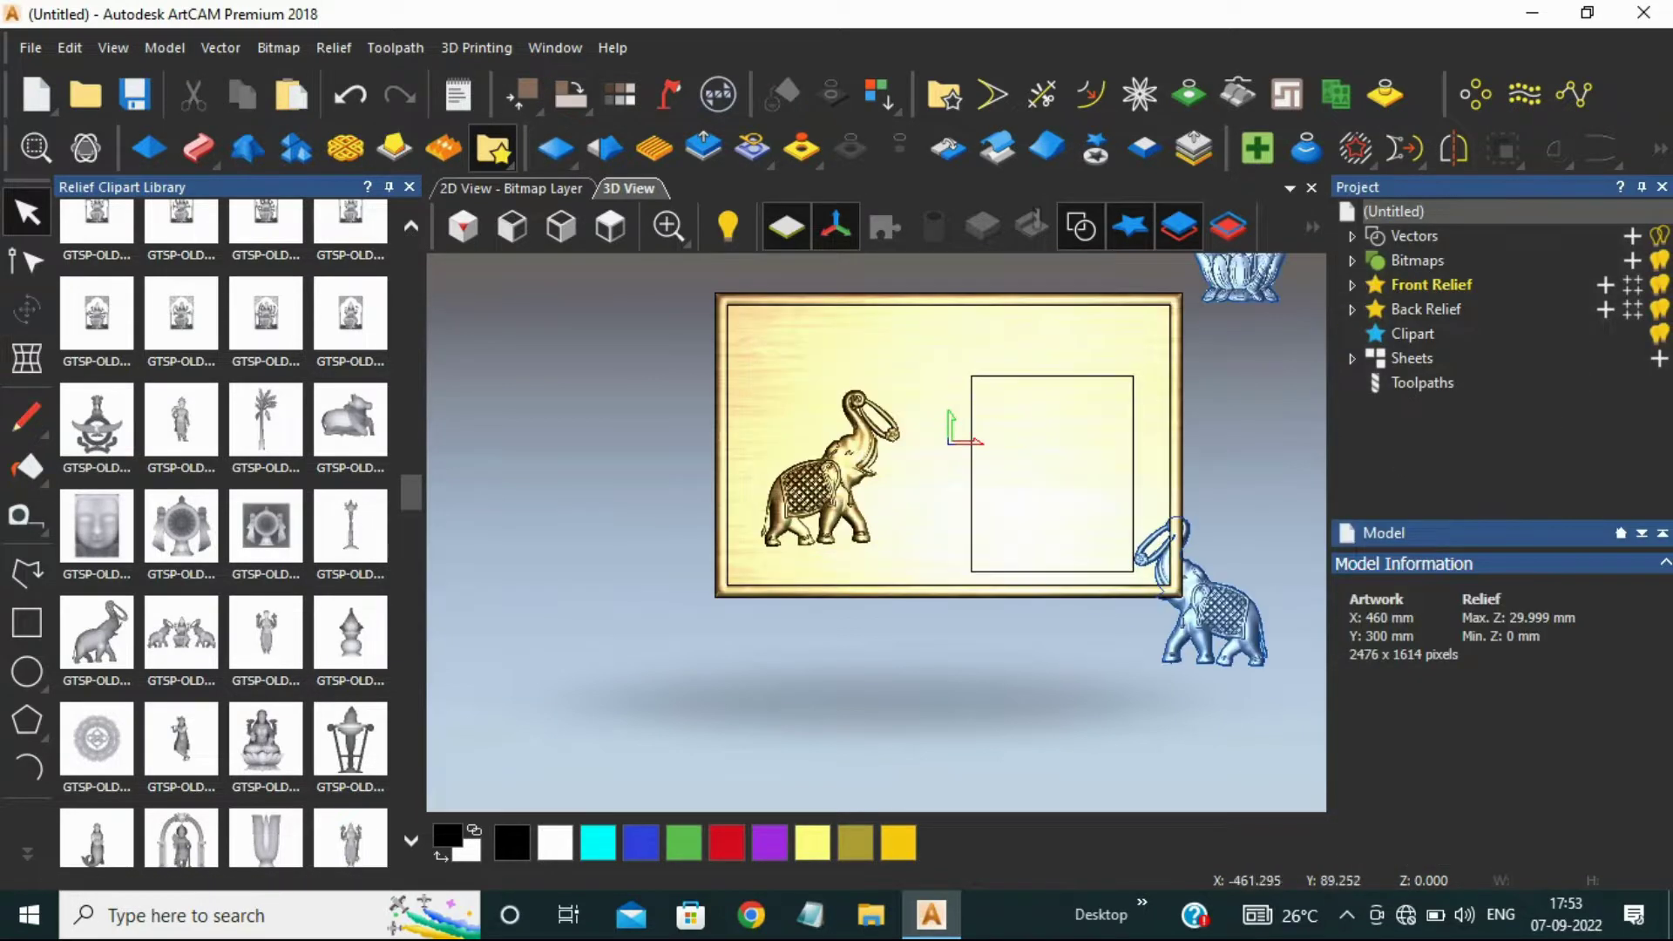
- Draw a rectangle of about 184 × 185 mm around the left elephant and select it as the cutting boundary
{"action": "left_click", "coordinate": [26, 623]}
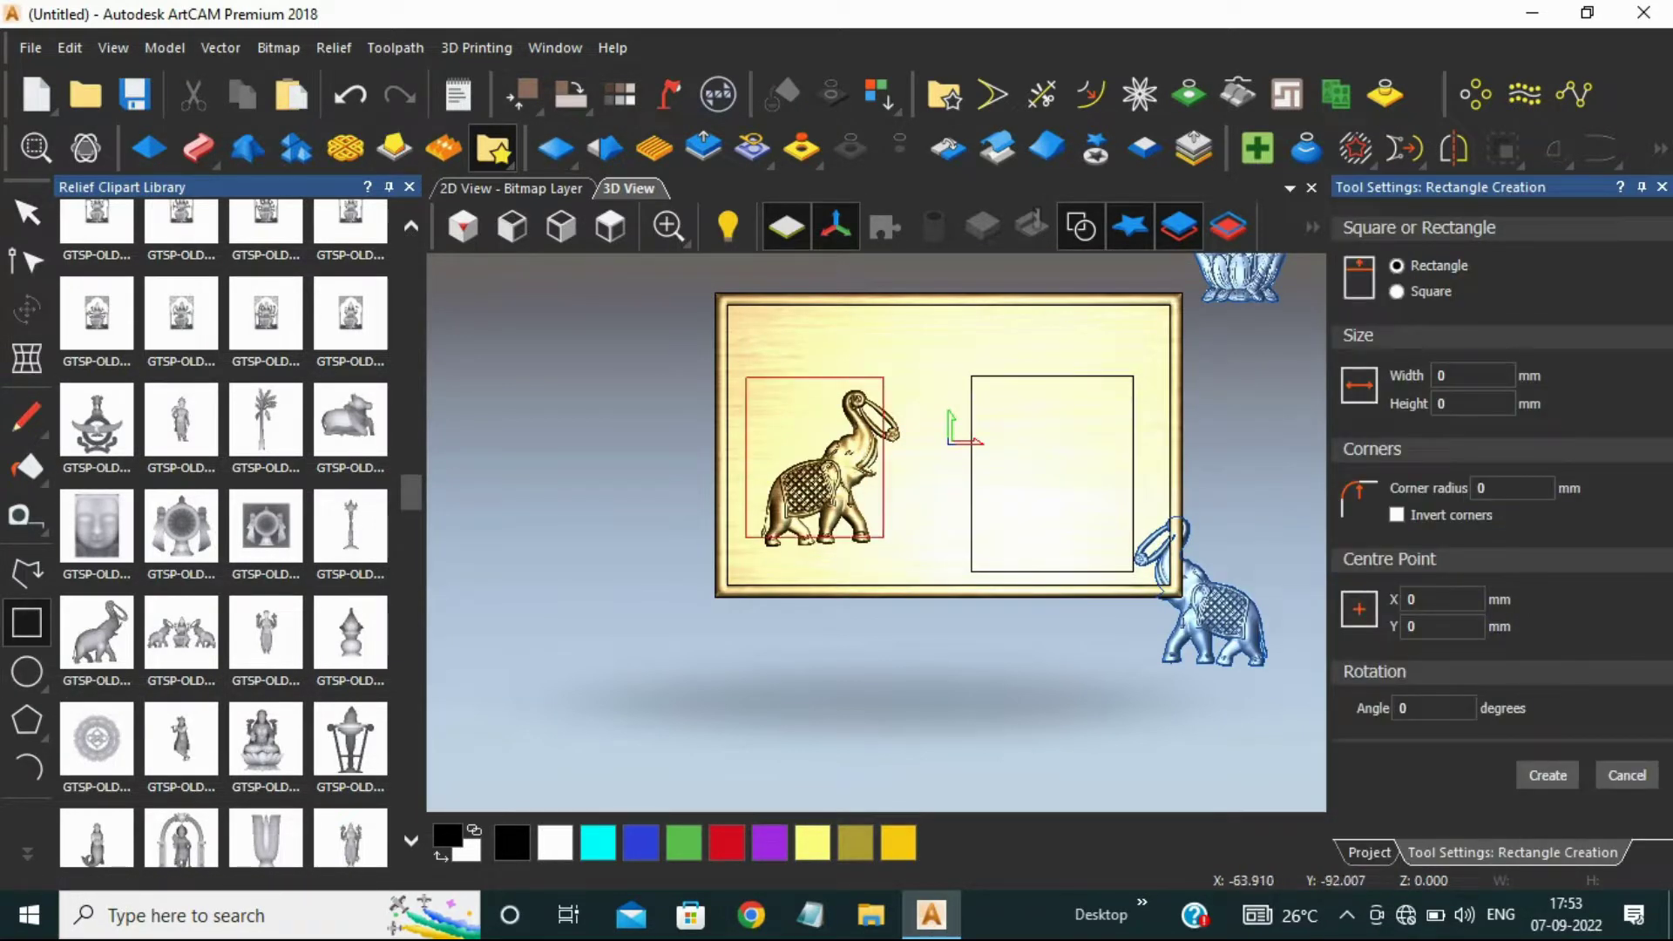
{"action": "left_click_drag", "start_coordinate": [884, 537], "coordinate": [932, 565]}
{"action": "left_click", "coordinate": [1548, 776]}
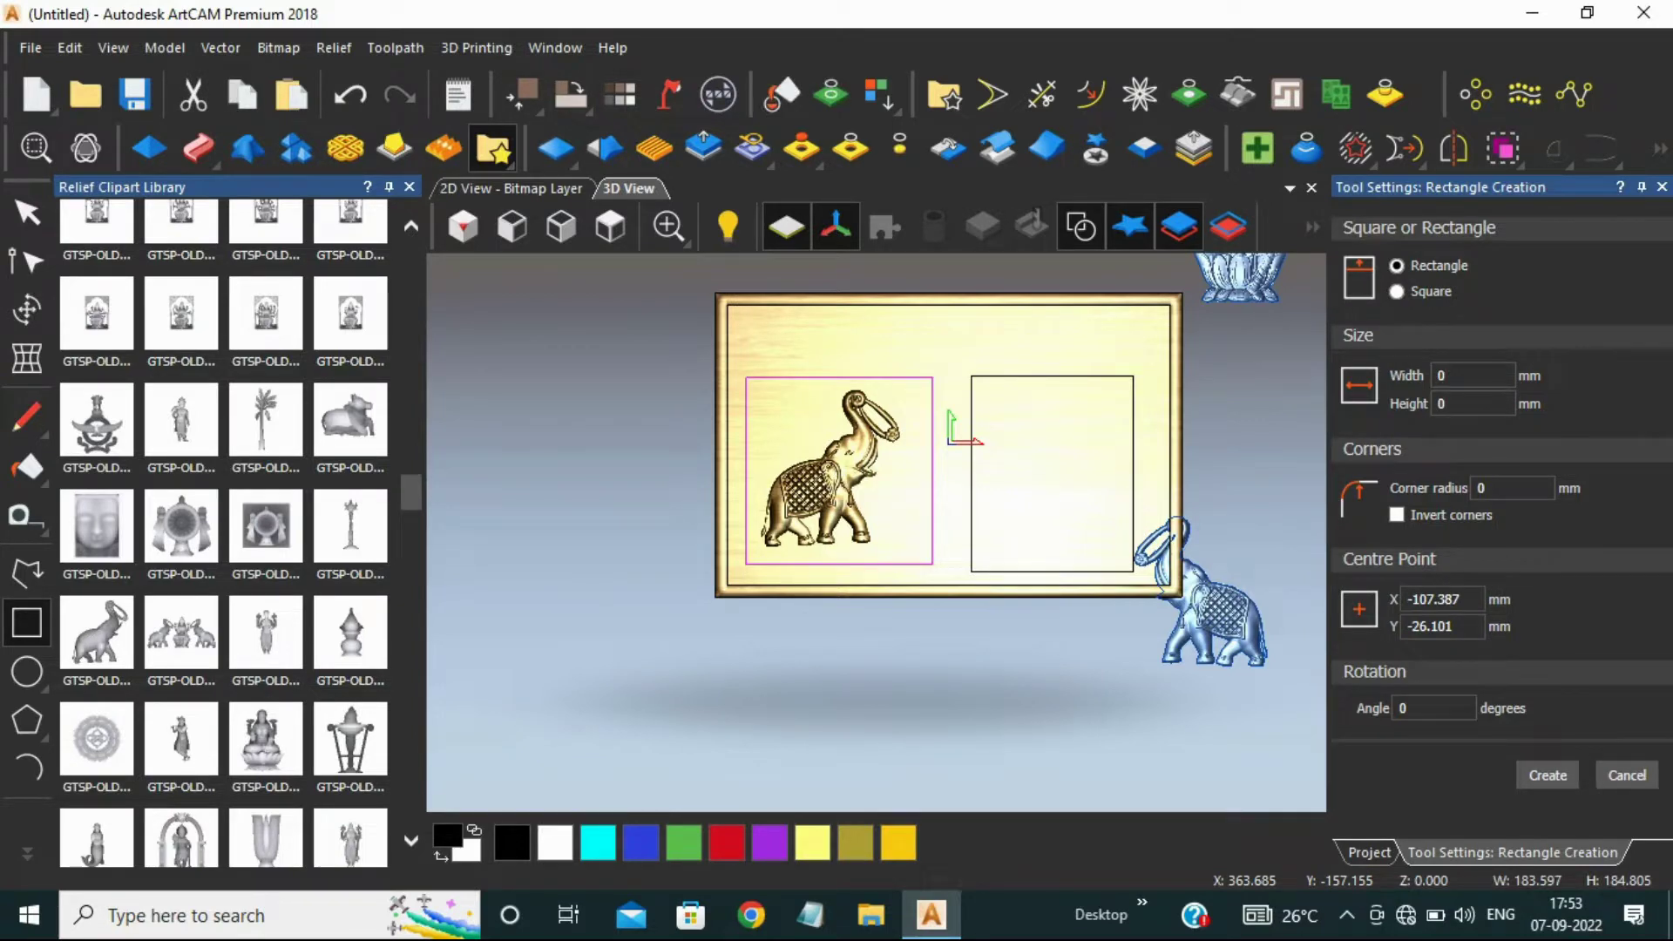
{"action": "scroll", "coordinate": [819, 458], "scroll_direction": "up", "scroll_amount": 4}
{"action": "scroll", "coordinate": [877, 541], "scroll_direction": "down", "scroll_amount": 2}
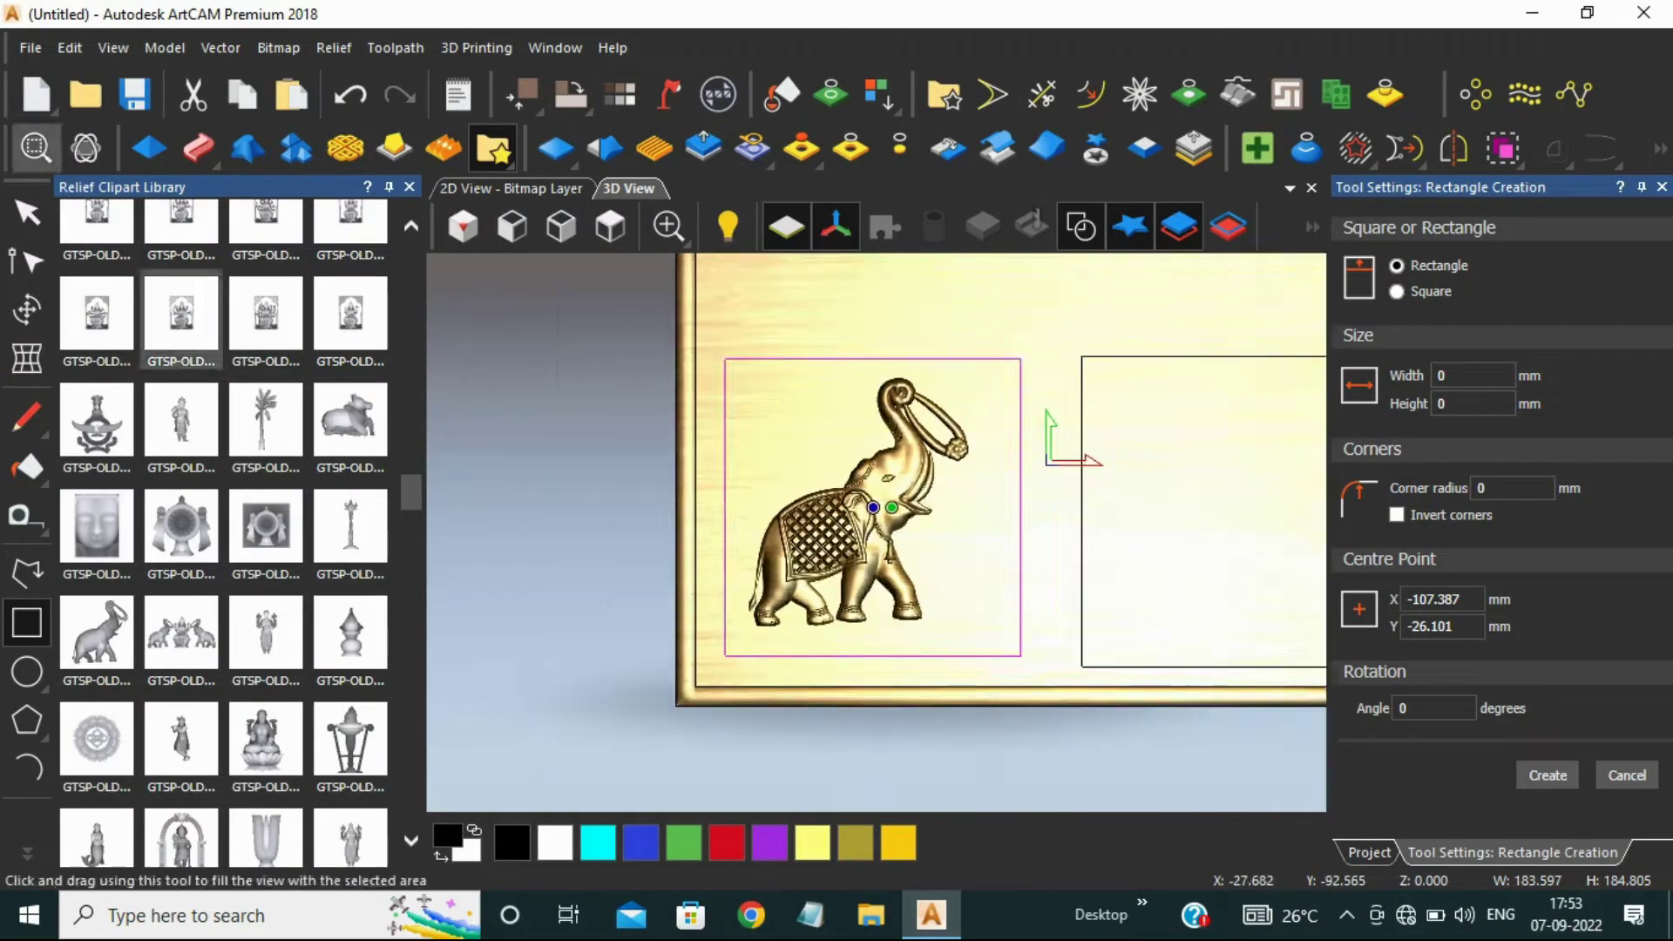
{"action": "key", "text": "Escape"}
{"action": "scroll", "coordinate": [805, 451], "scroll_direction": "down", "scroll_amount": 2}
{"action": "left_click", "coordinate": [817, 424]}
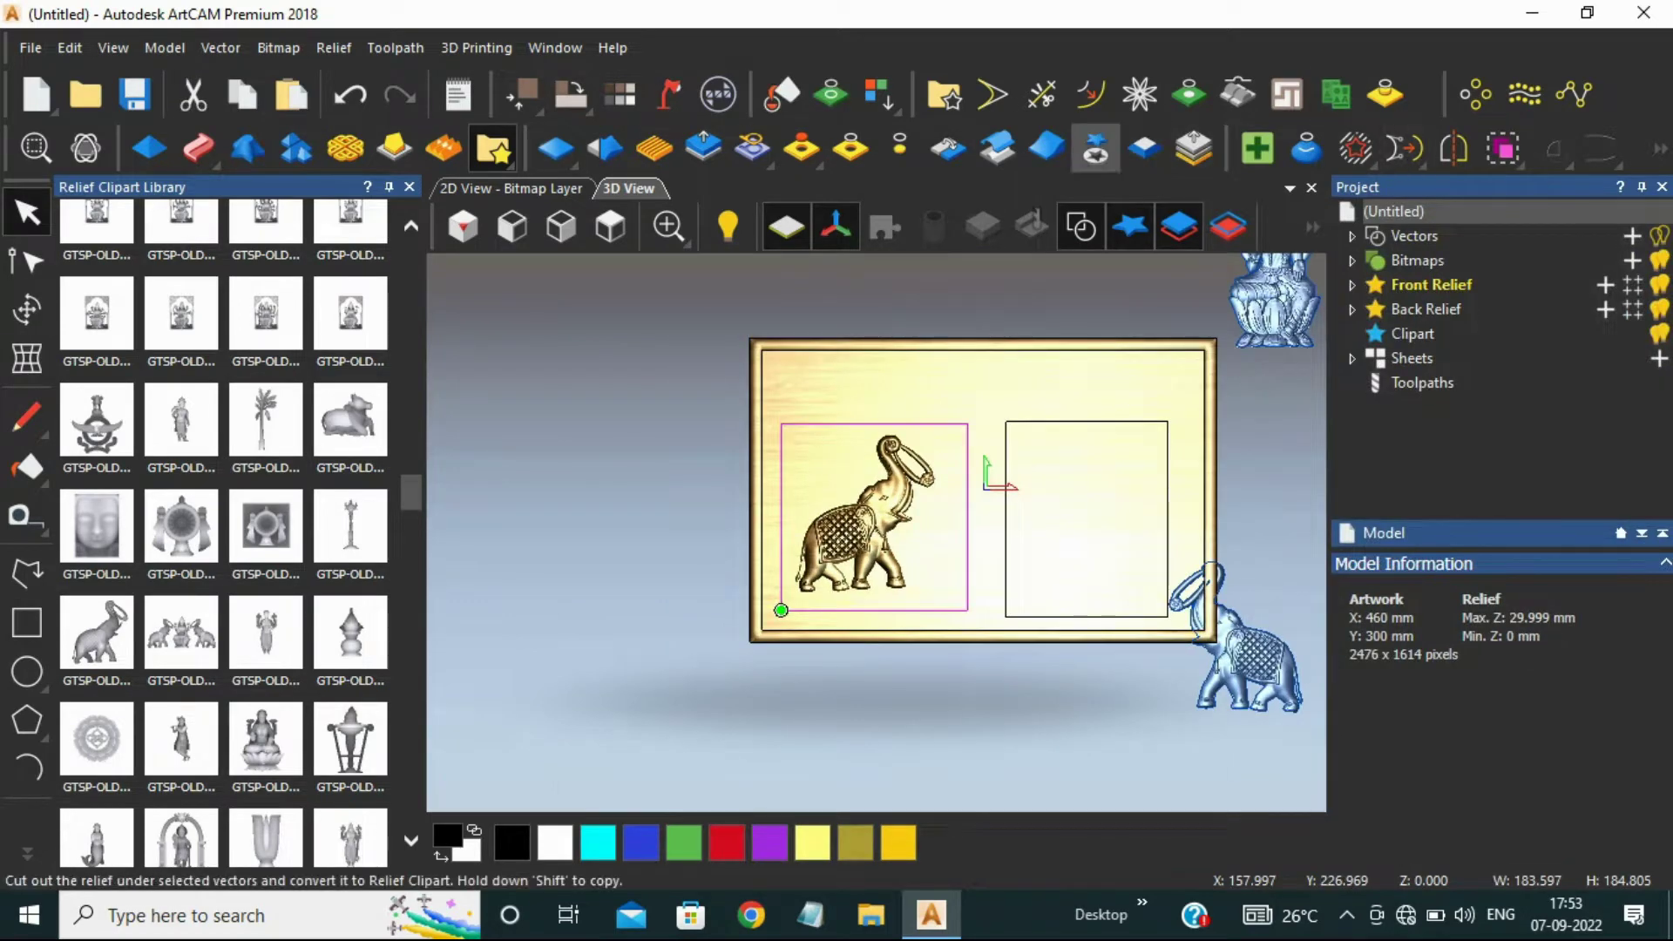
- Cut the left elephant out of the relief with the Relief Cookie Cutter and move its clipart outside the panel's left edge
{"action": "left_click", "coordinate": [1095, 148]}
{"action": "left_click", "coordinate": [1095, 148]}
{"action": "left_click_drag", "start_coordinate": [866, 517], "coordinate": [632, 562]}
{"action": "scroll", "coordinate": [876, 532], "scroll_direction": "down", "scroll_amount": 2}
{"action": "key", "text": "Escape"}
- Delete the two cutting rectangles from the panel
{"action": "left_click", "coordinate": [997, 602]}
{"action": "left_click_drag", "start_coordinate": [750, 428], "coordinate": [1085, 614]}
{"action": "key", "text": "Delete"}
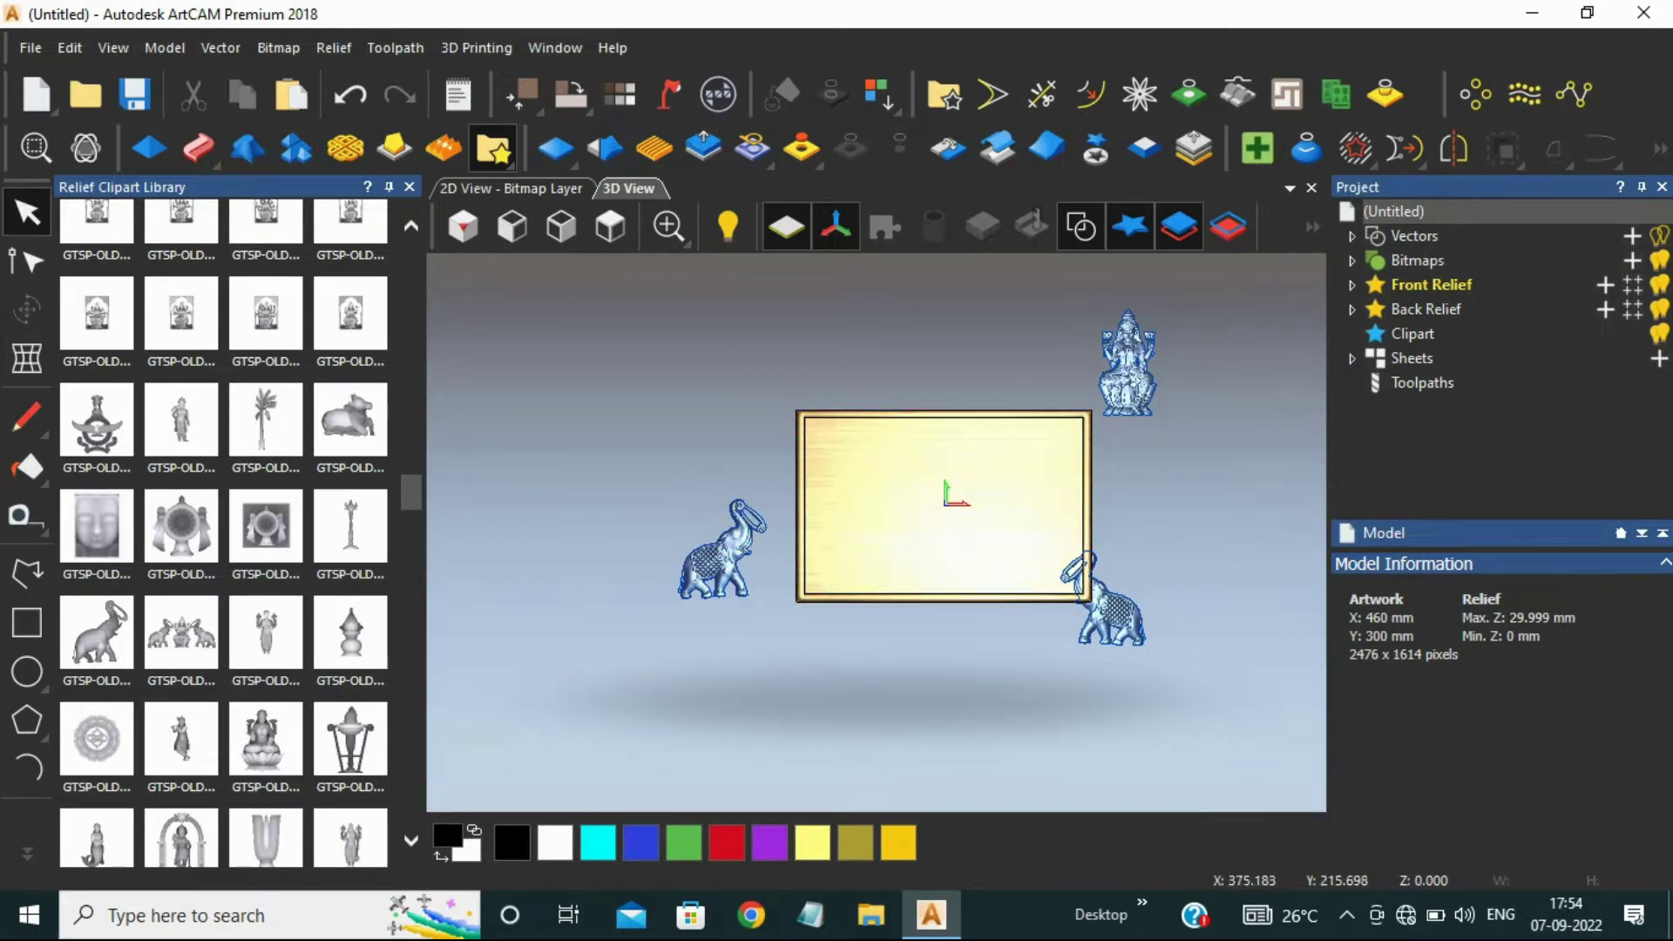
- Centre the goddess clipart on the panel at origin position X 0, Y 0
{"action": "left_click_drag", "start_coordinate": [1235, 433], "coordinate": [1237, 436]}
{"action": "left_click", "coordinate": [27, 310]}
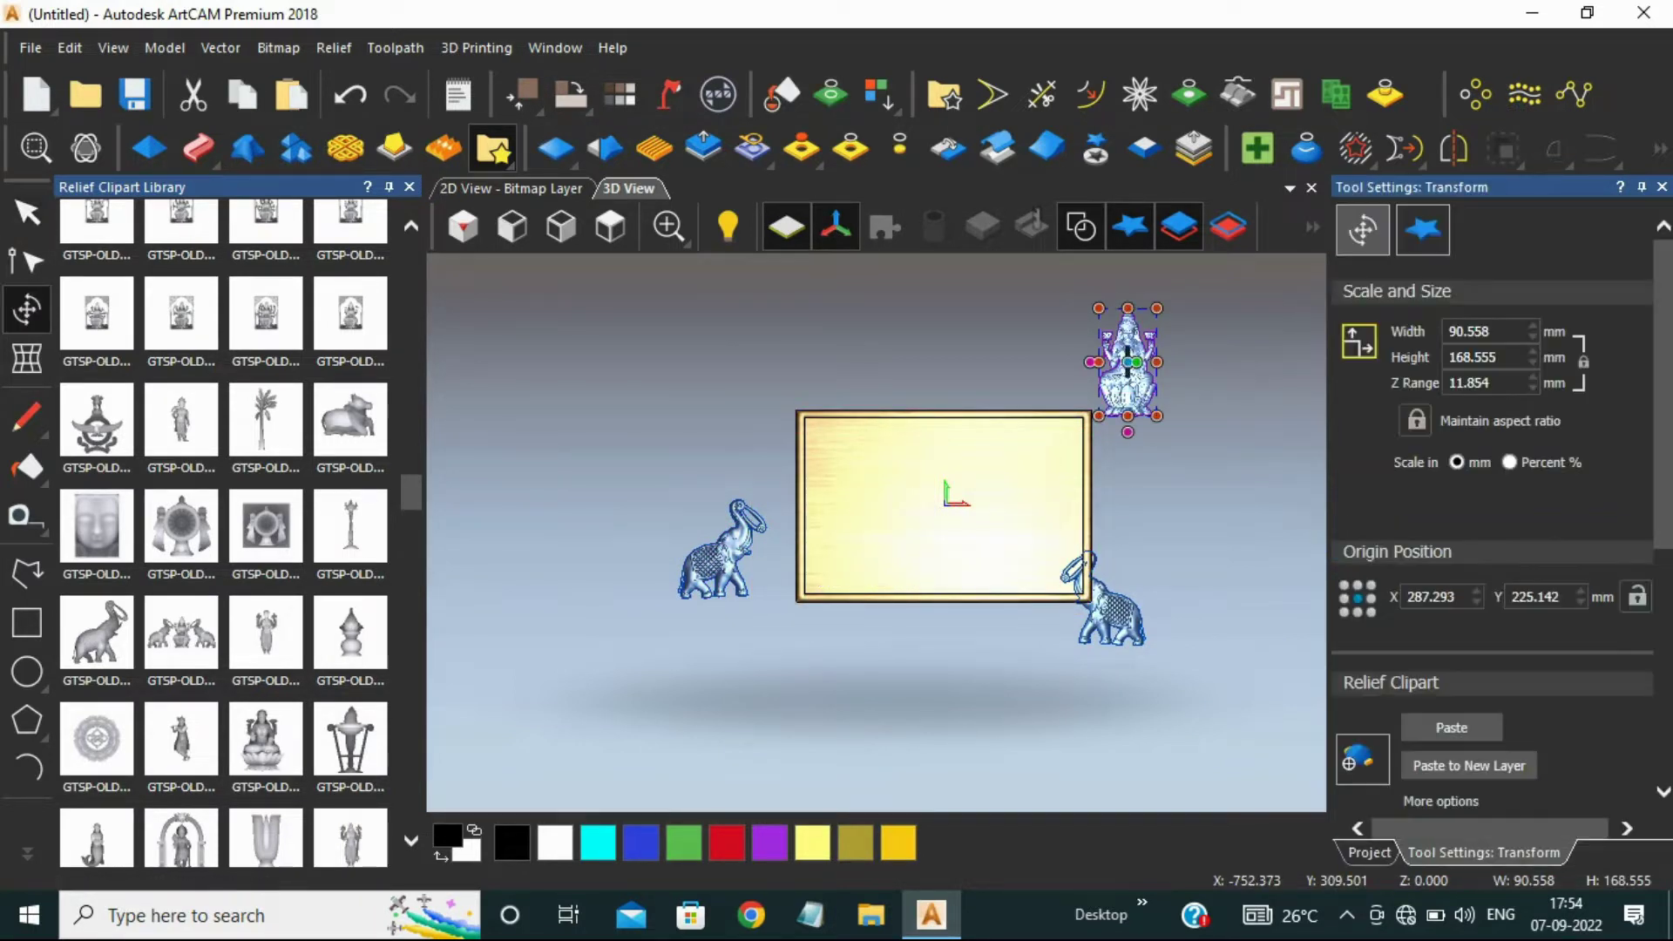
{"action": "double_click", "coordinate": [1431, 596]}
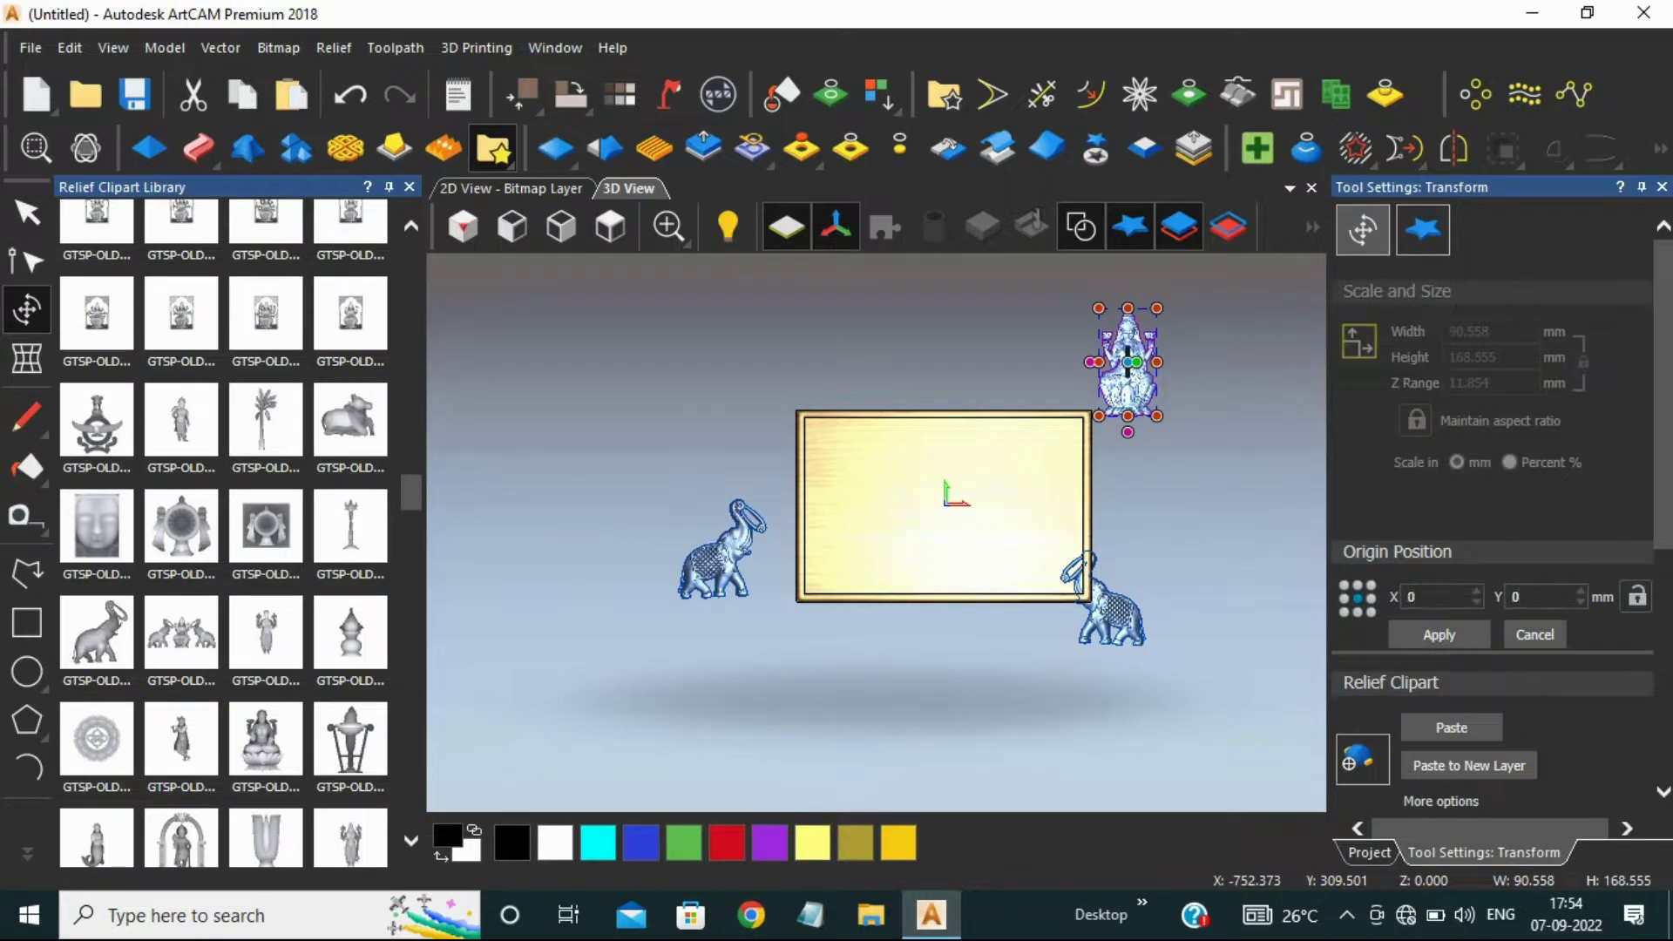
{"action": "left_click", "coordinate": [1439, 634]}
- Enlarge the goddess clipart proportionally to about 137 × 254 mm and recentre it at X 0, Y 0
{"action": "scroll", "coordinate": [993, 528], "scroll_direction": "up", "scroll_amount": 4}
{"action": "left_click_drag", "start_coordinate": [791, 609], "coordinate": [767, 658]}
{"action": "left_click_drag", "start_coordinate": [939, 338], "coordinate": [985, 253]}
{"action": "scroll", "coordinate": [902, 388], "scroll_direction": "down", "scroll_amount": 3}
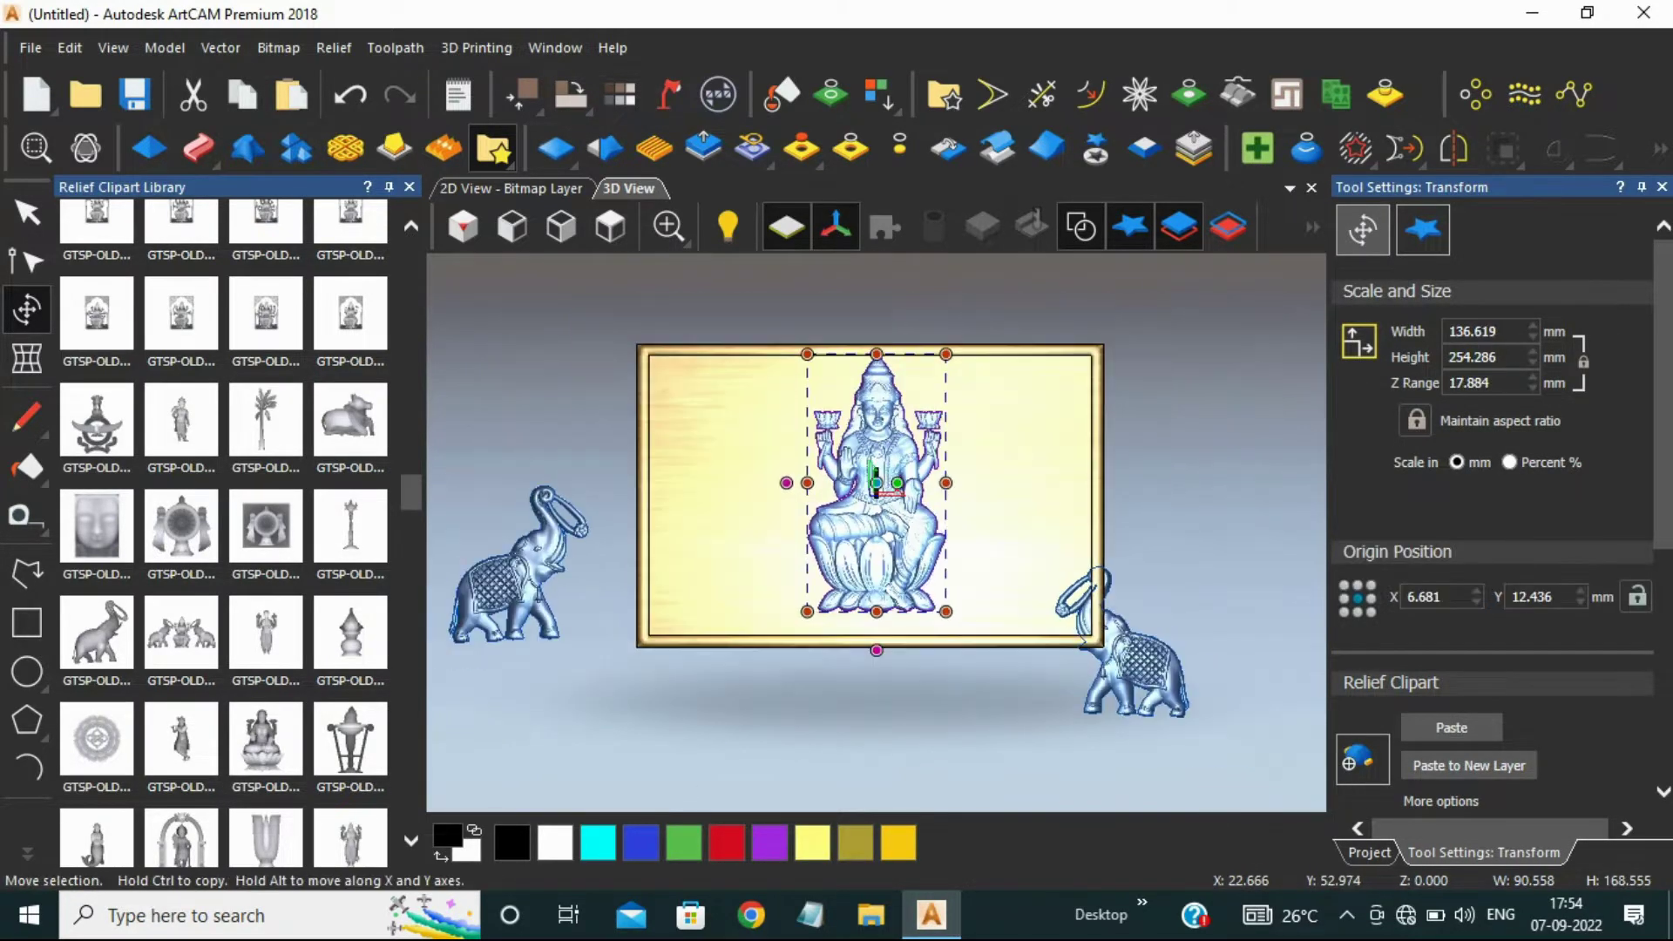
{"action": "double_click", "coordinate": [1429, 596]}
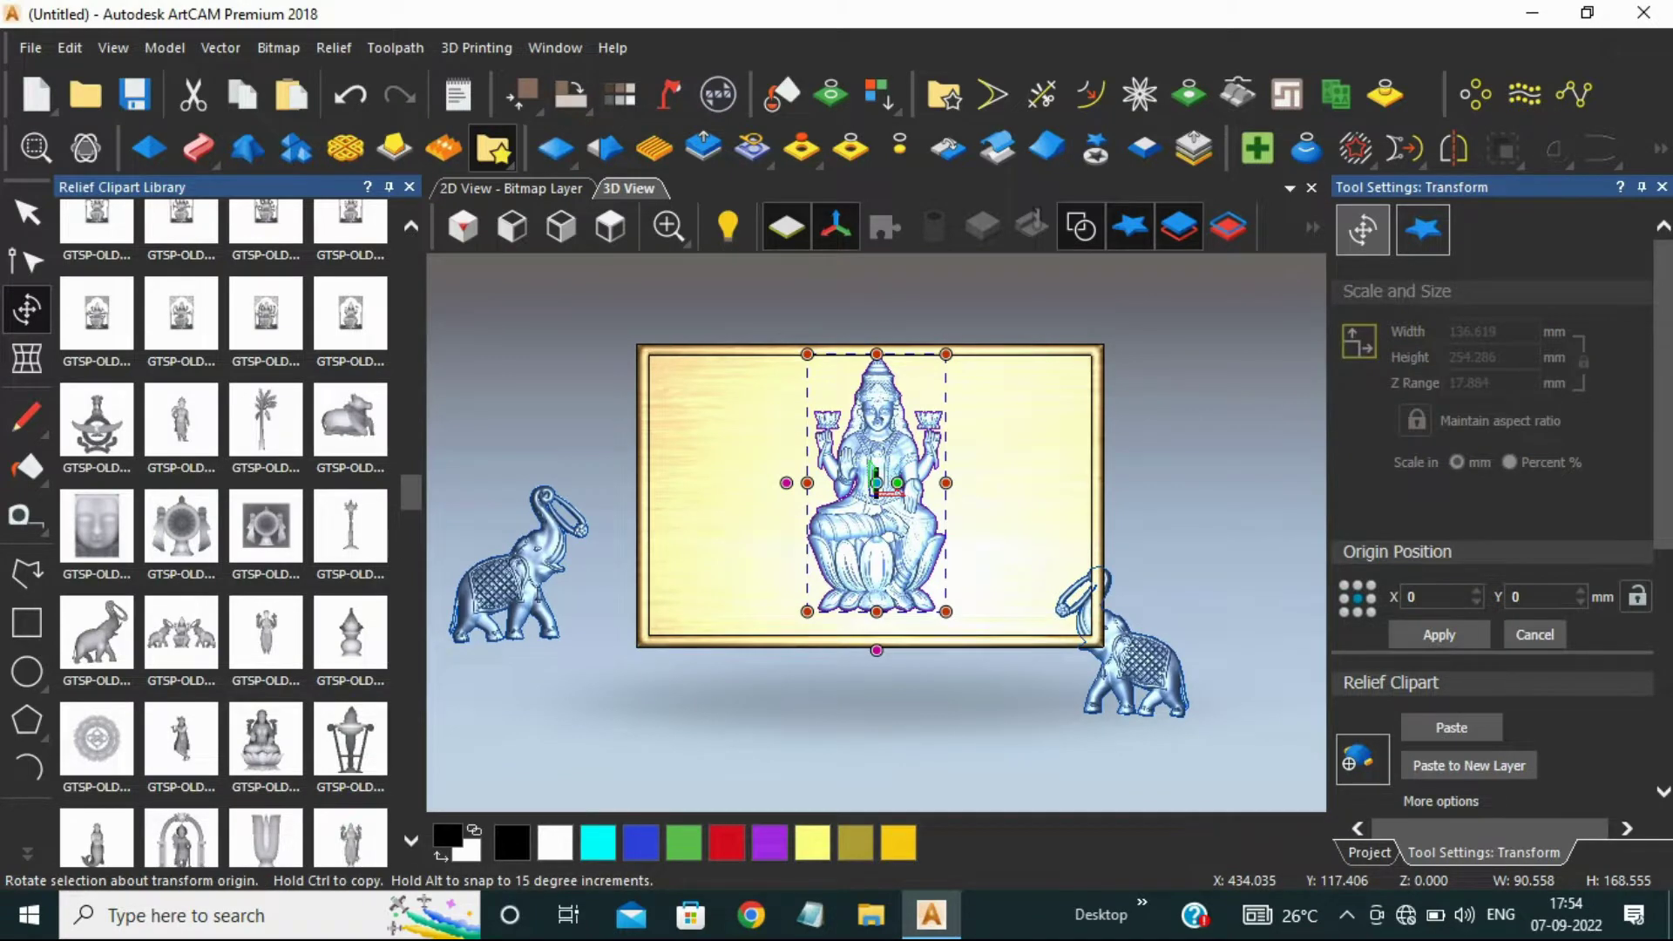
{"action": "left_click", "coordinate": [1439, 634]}
{"action": "scroll", "coordinate": [869, 532], "scroll_direction": "up", "scroll_amount": 2}
{"action": "scroll", "coordinate": [871, 532], "scroll_direction": "down", "scroll_amount": 2}
{"action": "scroll", "coordinate": [896, 363], "scroll_direction": "up", "scroll_amount": 7}
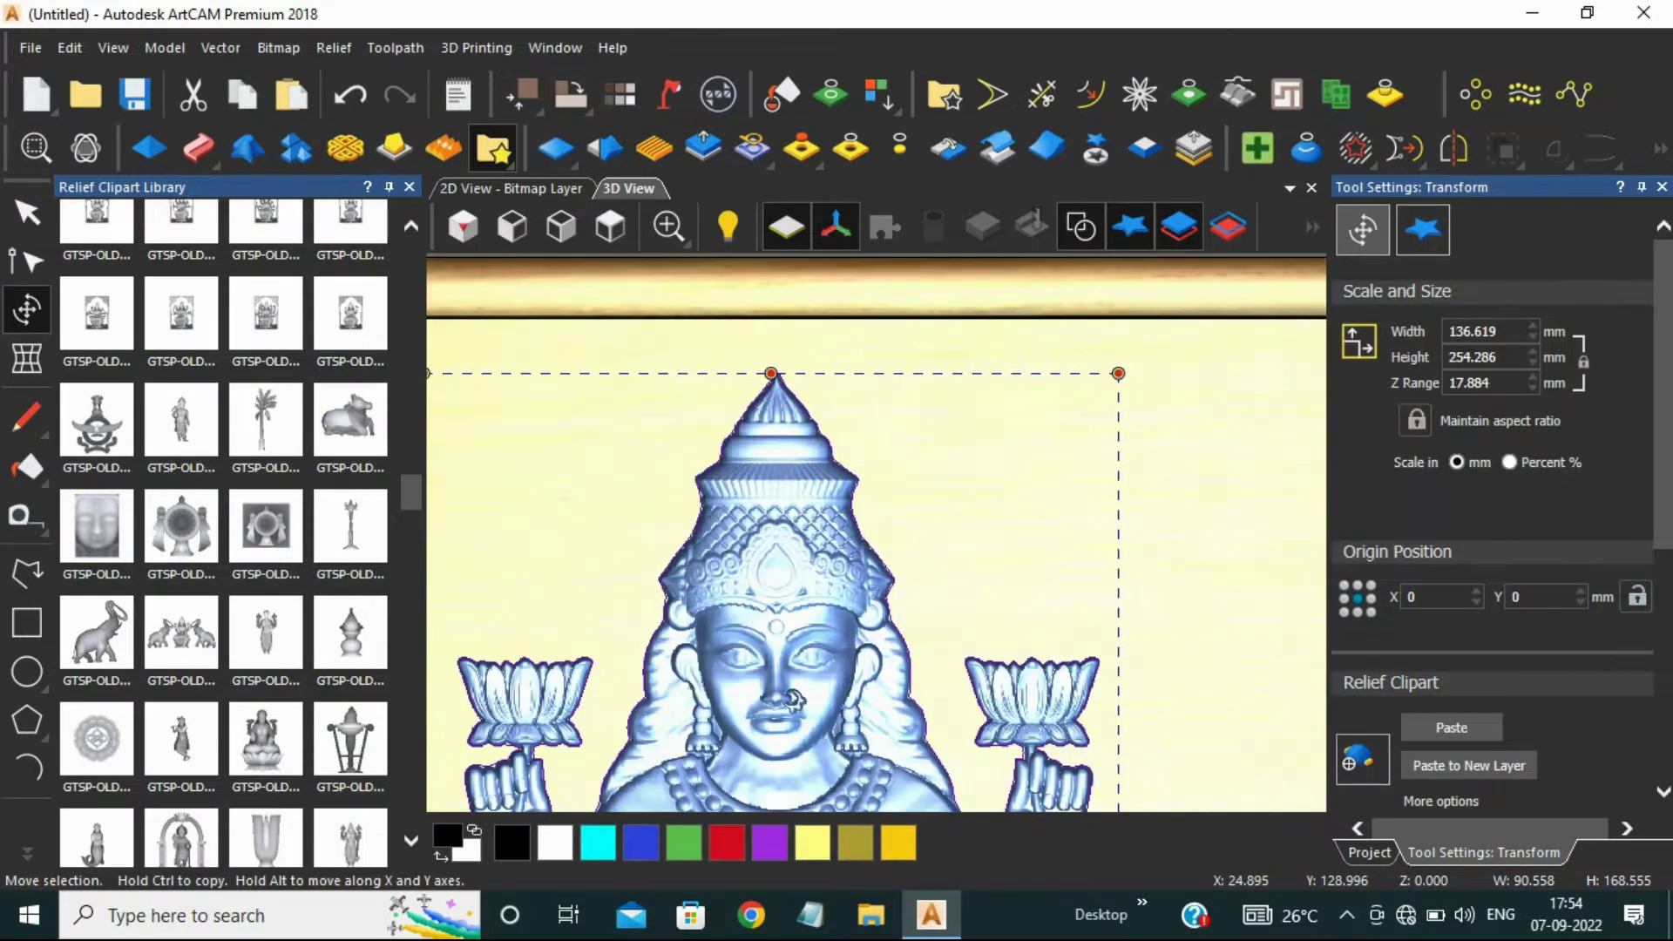
- Shrink the goddess clipart proportionally to about 129 × 239 mm, keep it centred at X 0, Y 0 and check its clearance from the frame
{"action": "scroll", "coordinate": [793, 700], "scroll_direction": "down", "scroll_amount": 5}
{"action": "left_click_drag", "start_coordinate": [919, 498], "coordinate": [916, 516]}
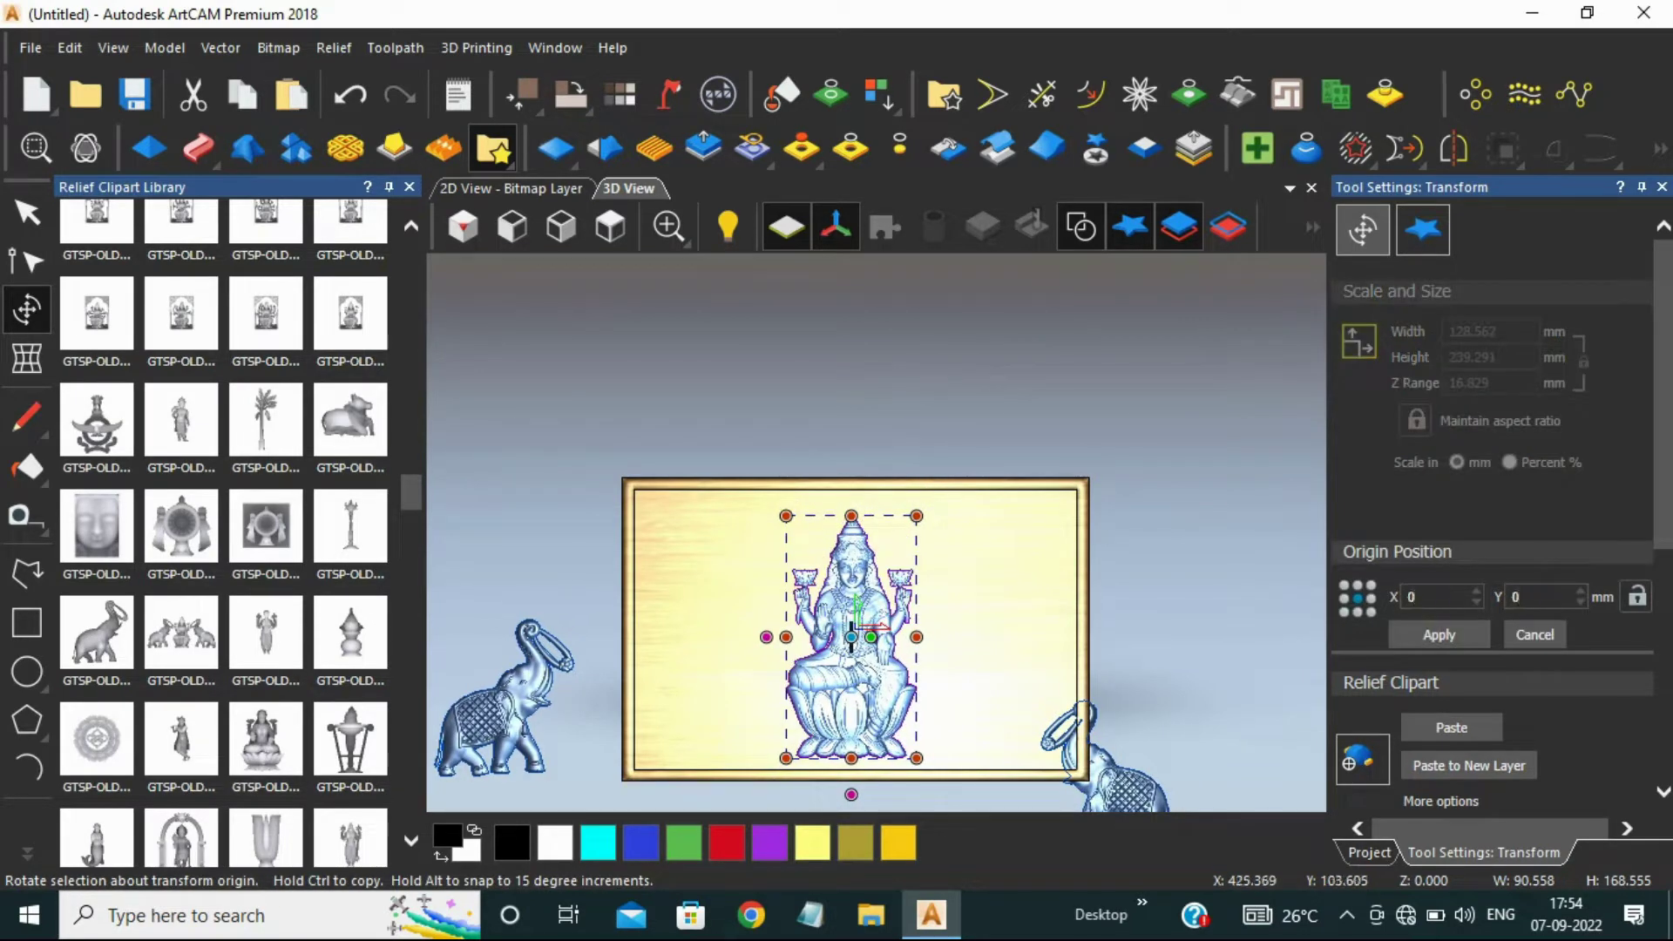
{"action": "key", "text": "Return"}
{"action": "scroll", "coordinate": [841, 571], "scroll_direction": "up", "scroll_amount": 5}
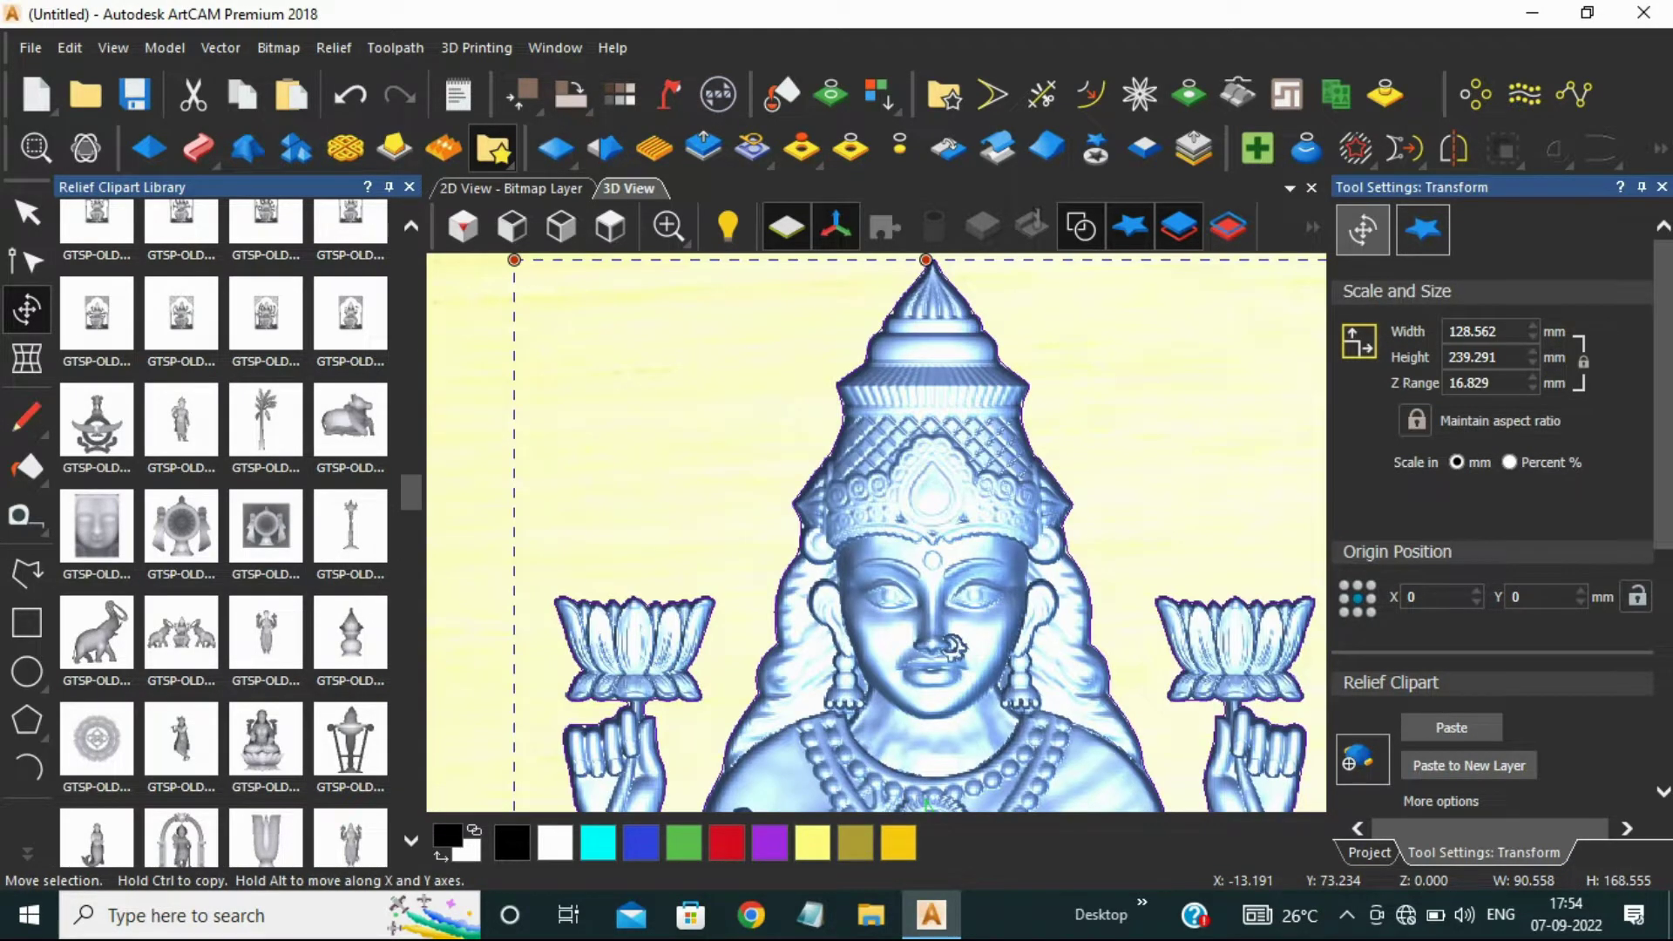
{"action": "scroll", "coordinate": [954, 644], "scroll_direction": "down", "scroll_amount": 3}
{"action": "scroll", "coordinate": [915, 591], "scroll_direction": "down", "scroll_amount": 3}
{"action": "scroll", "coordinate": [902, 593], "scroll_direction": "up", "scroll_amount": 3}
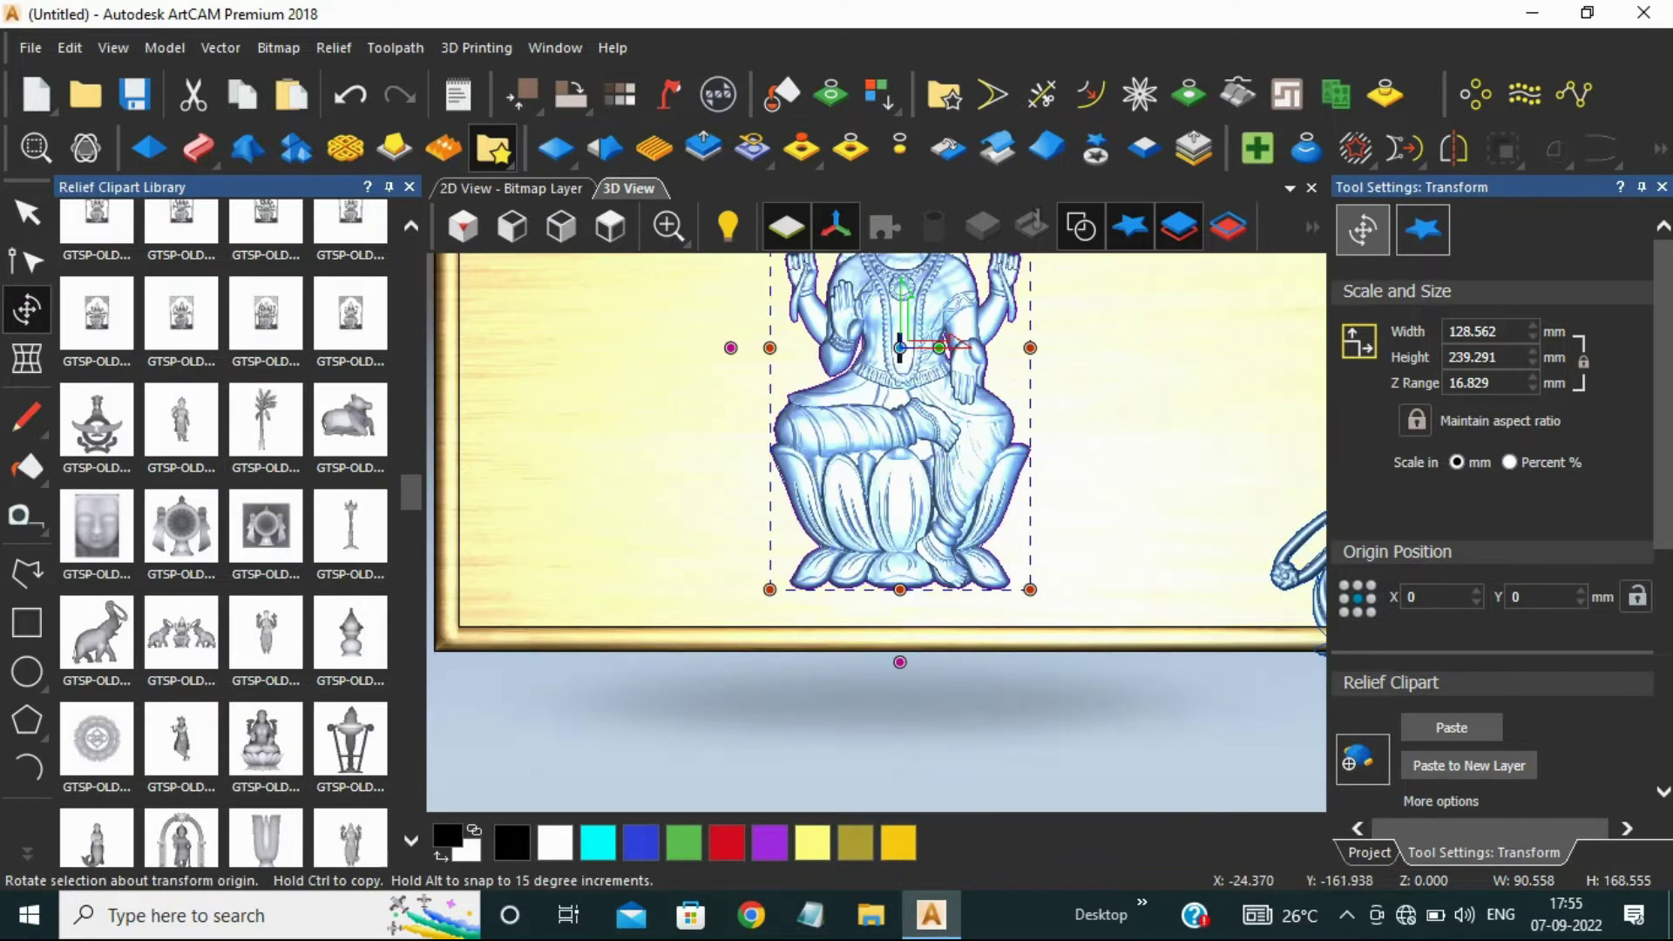
{"action": "scroll", "coordinate": [892, 596], "scroll_direction": "down", "scroll_amount": 3}
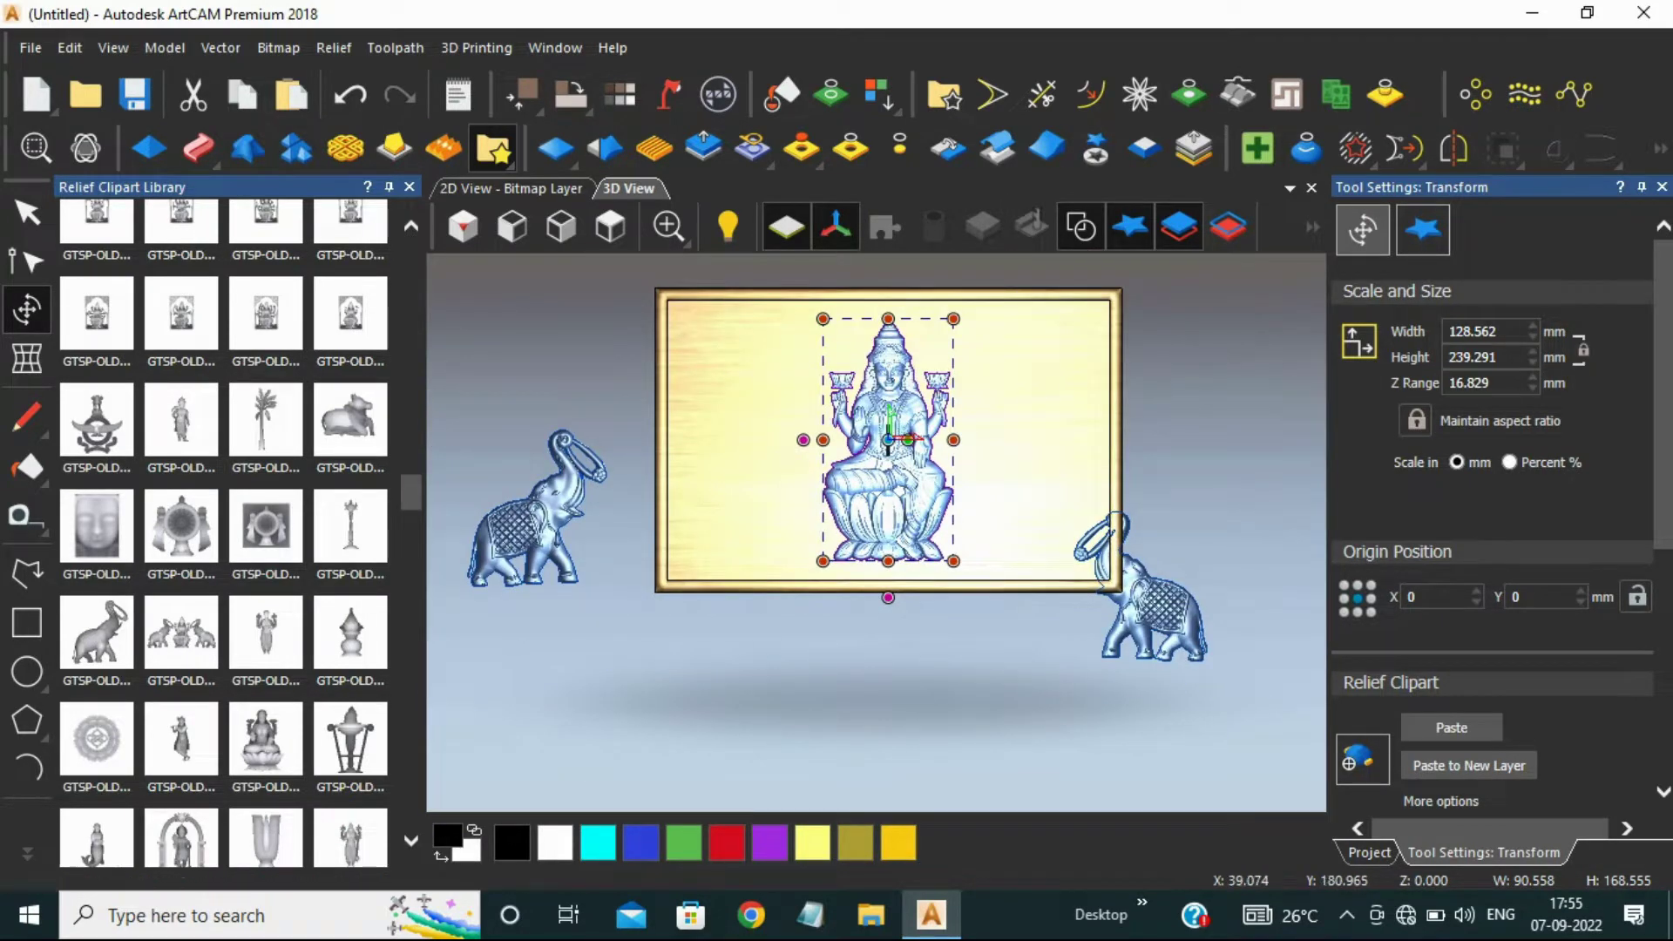
- Set the goddess clipart's Z range to 25 mm, judging its depth in an angled view
{"action": "left_click", "coordinate": [463, 227]}
{"action": "middle_click_drag", "start_coordinate": [899, 529], "coordinate": [871, 592]}
{"action": "scroll", "coordinate": [896, 541], "scroll_direction": "up", "scroll_amount": 3}
{"action": "scroll", "coordinate": [896, 540], "scroll_direction": "down", "scroll_amount": 3}
{"action": "scroll", "coordinate": [896, 540], "scroll_direction": "up", "scroll_amount": 3}
{"action": "left_click", "coordinate": [1481, 384]}
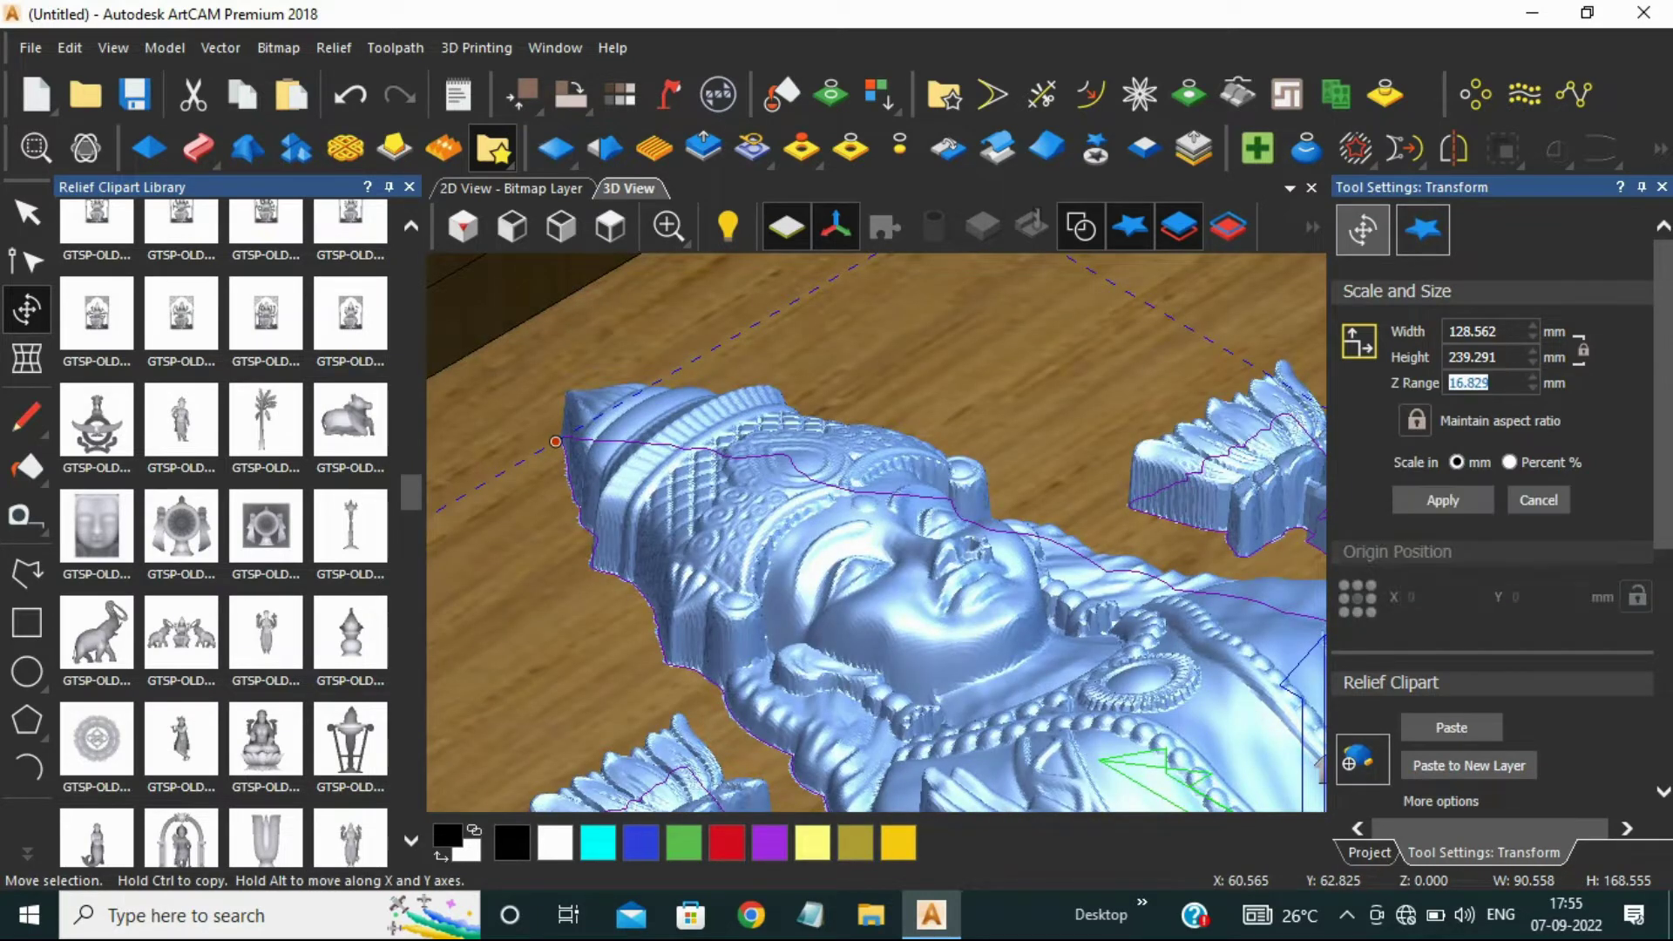
{"action": "key", "text": "Return"}
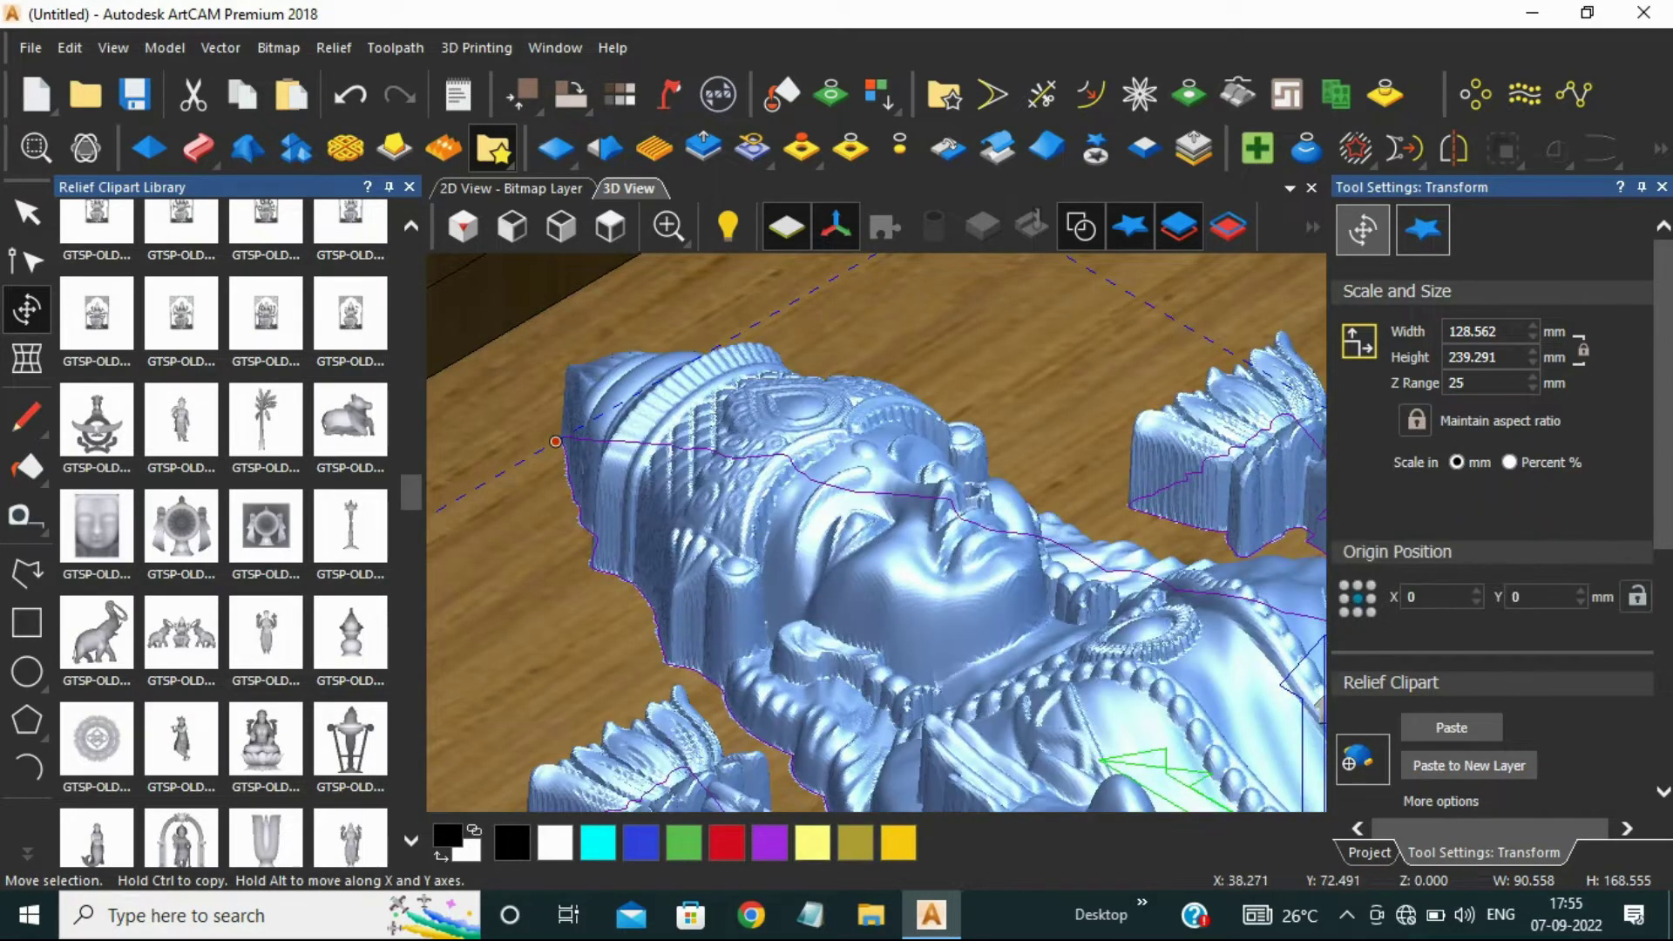
- Set the goddess clipart's Z range to 28 mm
{"action": "left_click", "coordinate": [1469, 384]}
{"action": "key", "text": "Return"}
{"action": "middle_click_drag", "start_coordinate": [906, 488], "coordinate": [784, 453]}
{"action": "left_click", "coordinate": [1472, 384]}
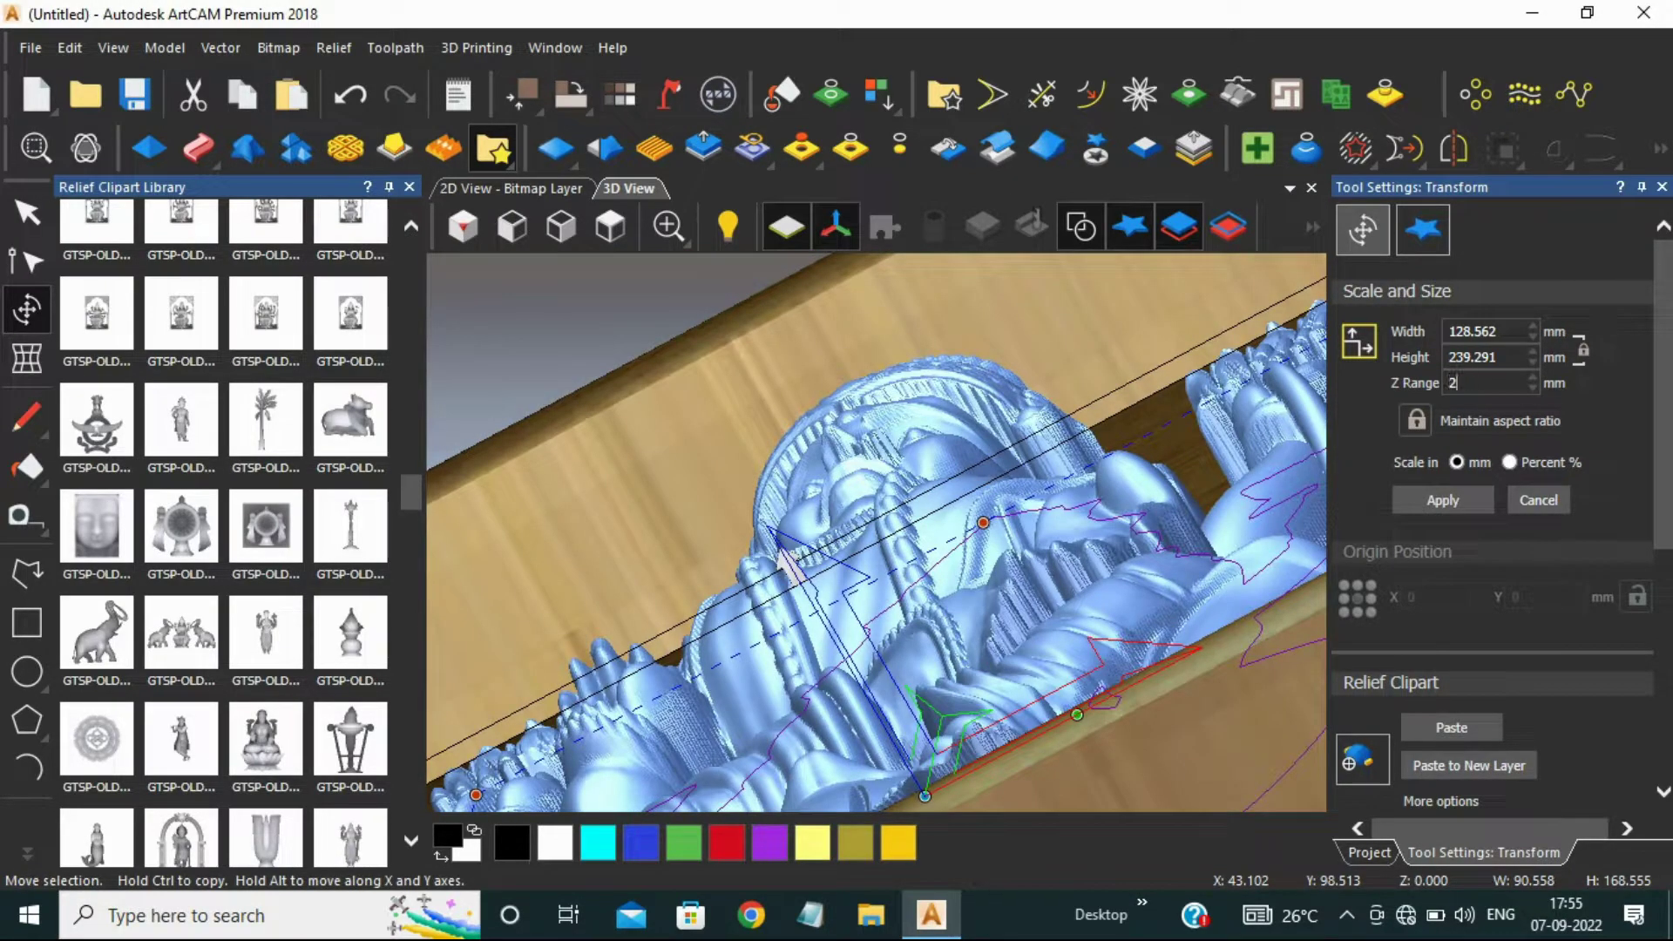
{"action": "key", "text": "Return"}
- Examine the depth of the goddess clipart against the frame from several angles and distances
{"action": "middle_click_drag", "start_coordinate": [958, 523], "coordinate": [941, 602]}
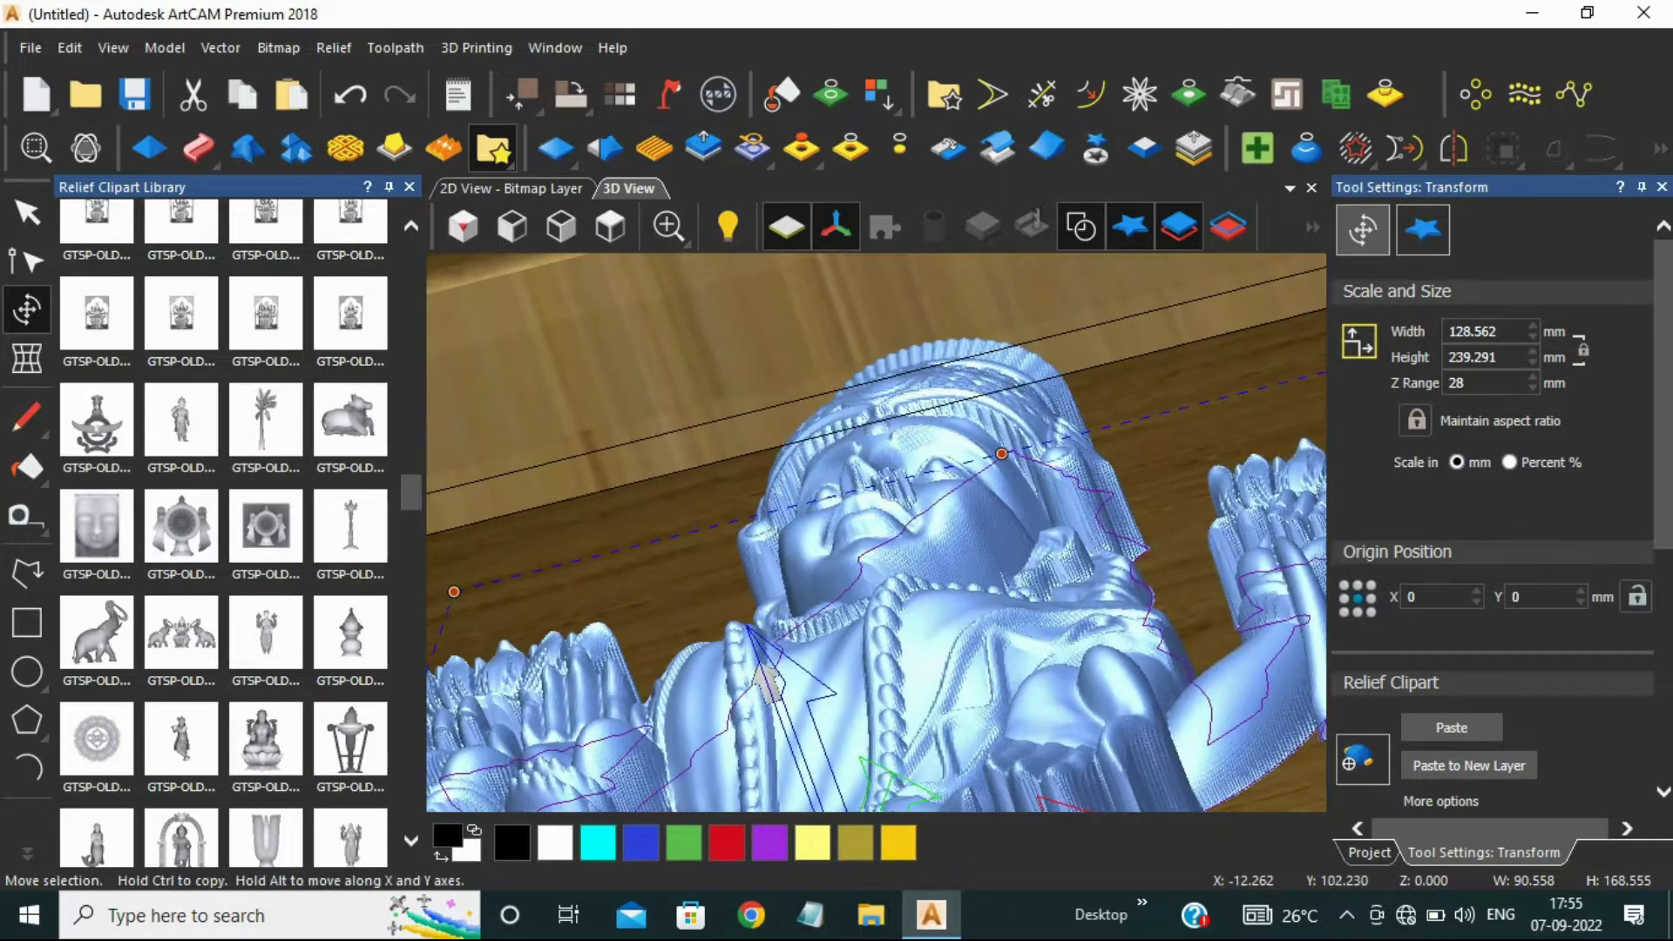
{"action": "scroll", "coordinate": [880, 532], "scroll_direction": "up", "scroll_amount": 5}
{"action": "middle_click_drag", "start_coordinate": [880, 531], "coordinate": [941, 523]}
{"action": "scroll", "coordinate": [915, 523], "scroll_direction": "down", "scroll_amount": 5}
{"action": "scroll", "coordinate": [915, 531], "scroll_direction": "down", "scroll_amount": 8}
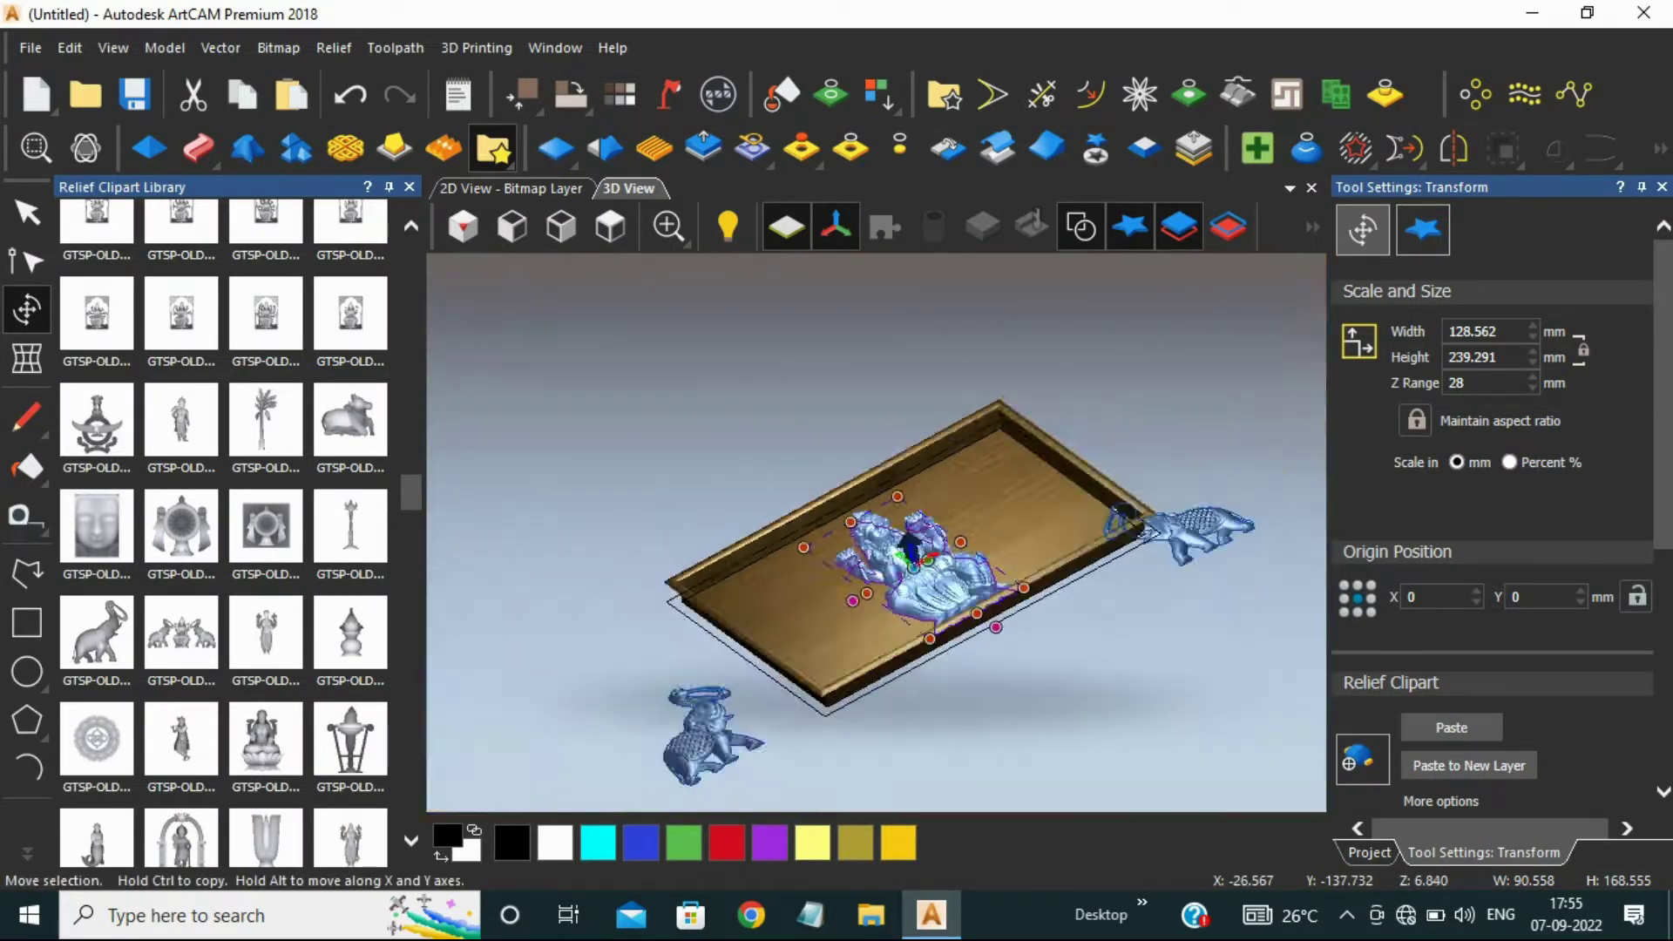
{"action": "scroll", "coordinate": [985, 601], "scroll_direction": "up", "scroll_amount": 8}
{"action": "scroll", "coordinate": [984, 593], "scroll_direction": "down", "scroll_amount": 4}
{"action": "middle_click_drag", "start_coordinate": [985, 592], "coordinate": [941, 623]}
{"action": "scroll", "coordinate": [893, 566], "scroll_direction": "down", "scroll_amount": 5}
{"action": "scroll", "coordinate": [871, 379], "scroll_direction": "up", "scroll_amount": 7}
{"action": "scroll", "coordinate": [1481, 488], "scroll_direction": "down", "scroll_amount": 5}
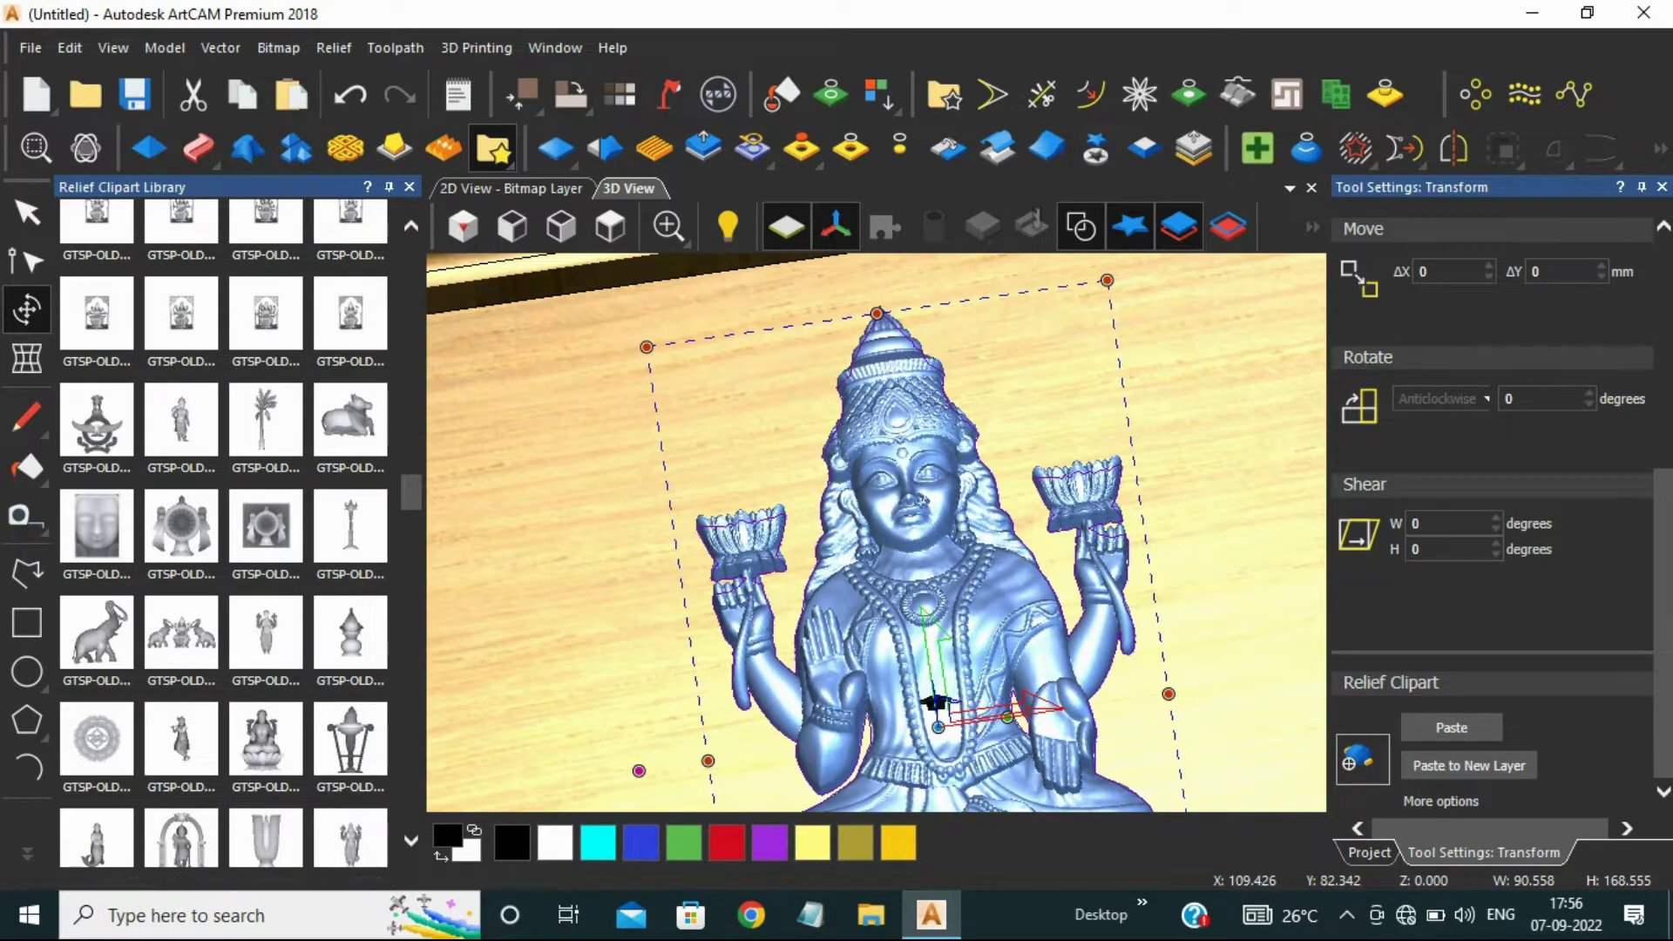
- Paste the goddess clipart into the front relief
{"action": "left_click", "coordinate": [1451, 727]}
{"action": "scroll", "coordinate": [836, 431], "scroll_direction": "down", "scroll_amount": 3}
{"action": "scroll", "coordinate": [875, 531], "scroll_direction": "down", "scroll_amount": 3}
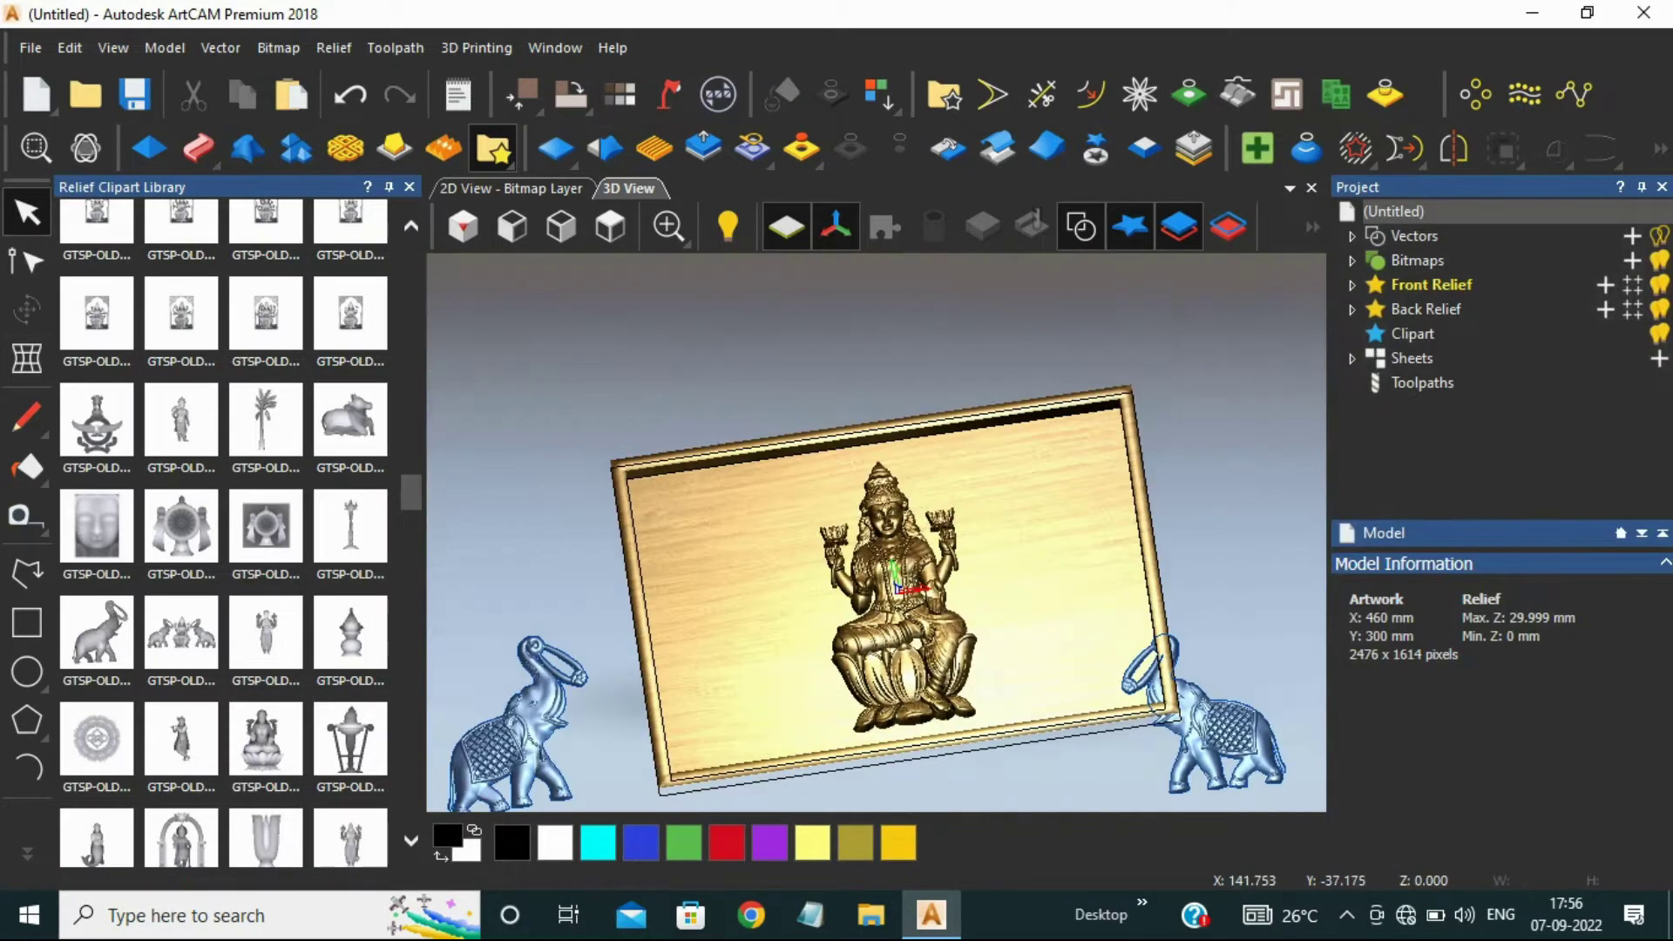
{"action": "scroll", "coordinate": [875, 532], "scroll_direction": "down", "scroll_amount": 2}
- Move the right elephant clipart onto the panel beside the goddess, centred at about X 142, Y -36 mm
{"action": "left_click_drag", "start_coordinate": [1105, 689], "coordinate": [993, 603]}
{"action": "left_click", "coordinate": [27, 310]}
{"action": "left_click", "coordinate": [610, 226]}
{"action": "scroll", "coordinate": [977, 585], "scroll_direction": "up", "scroll_amount": 5}
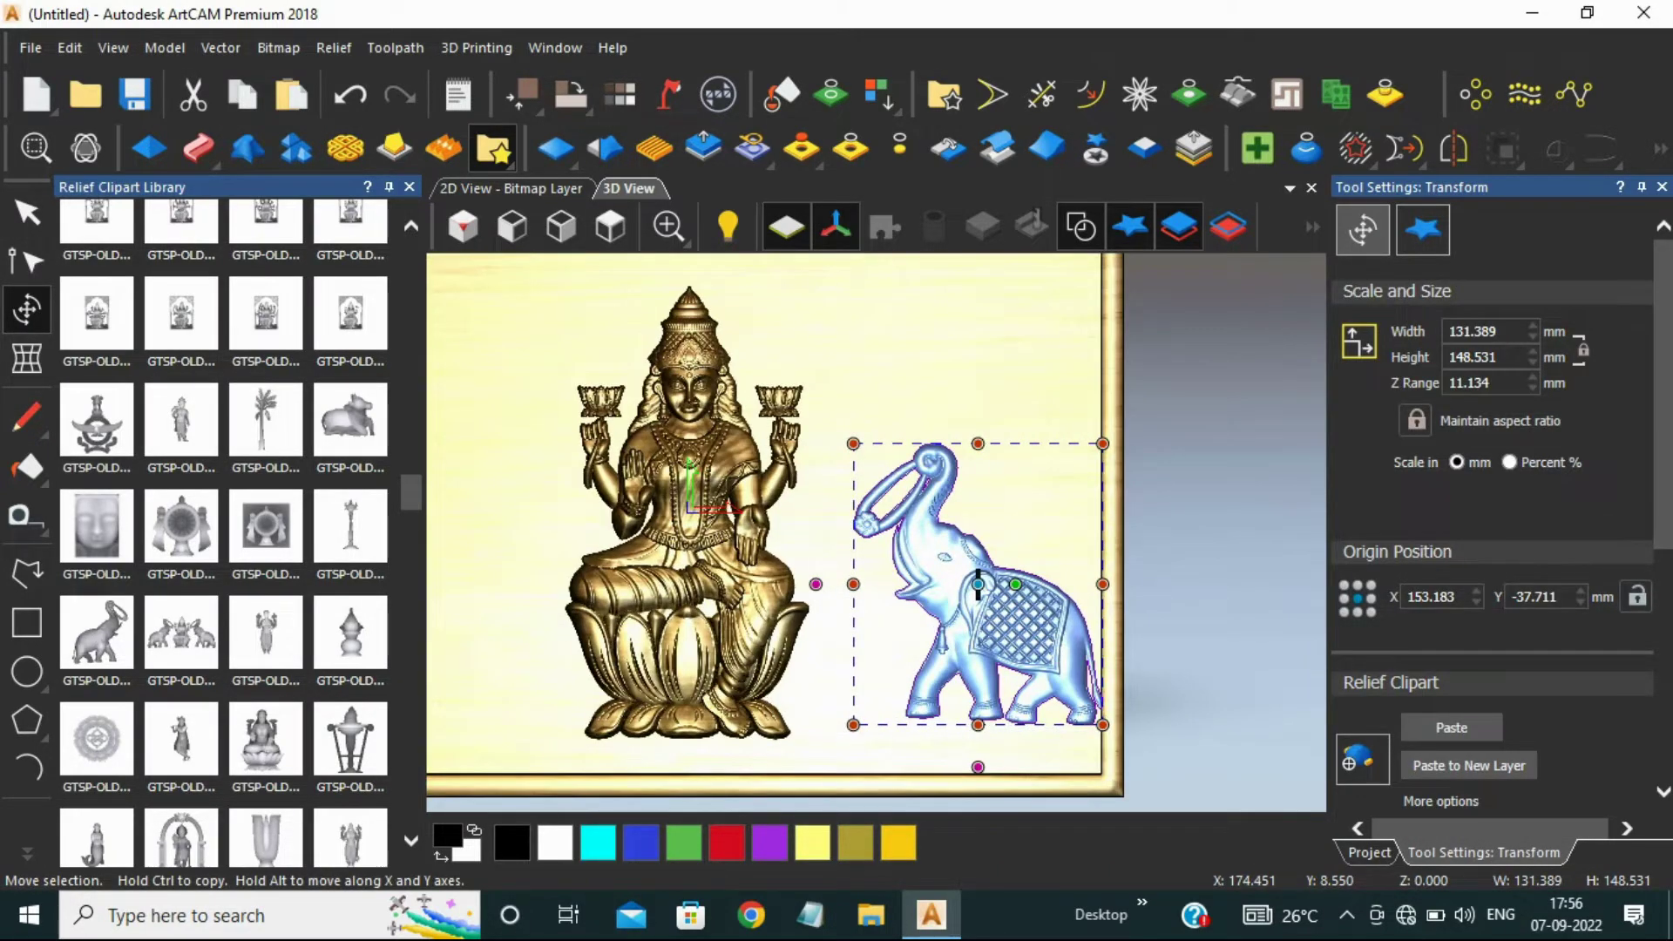
{"action": "left_click_drag", "start_coordinate": [978, 586], "coordinate": [956, 580]}
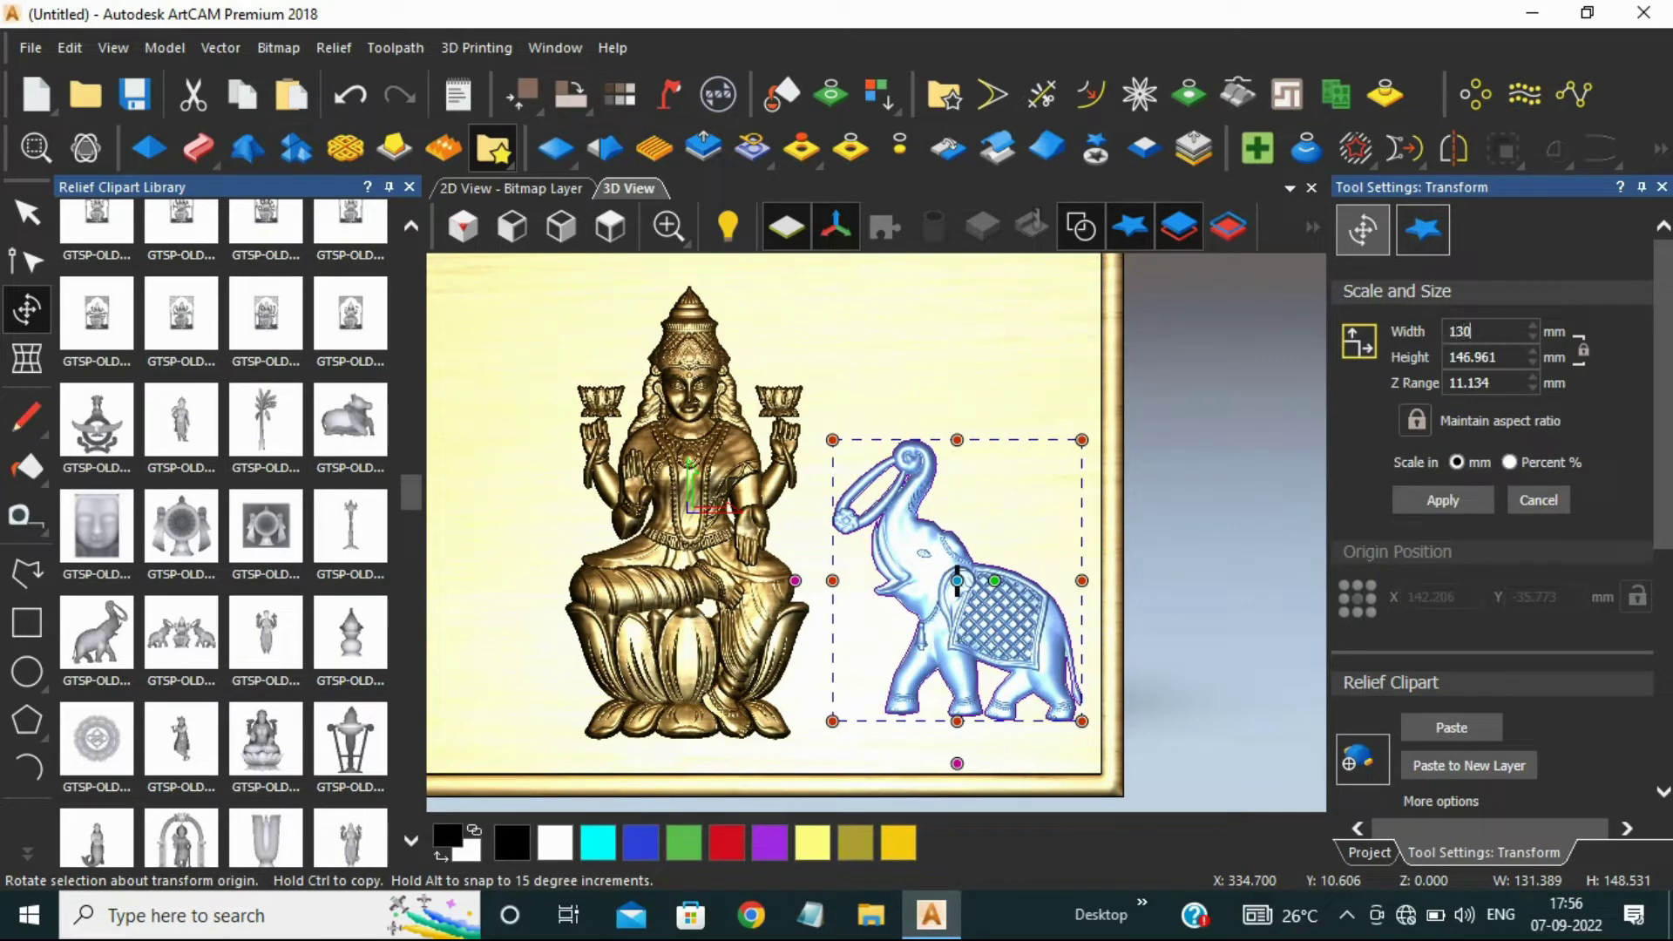
- Resize the right elephant clipart proportionally to 140 mm wide and set its origin Y position to -35 mm
{"action": "left_click", "coordinate": [1444, 501]}
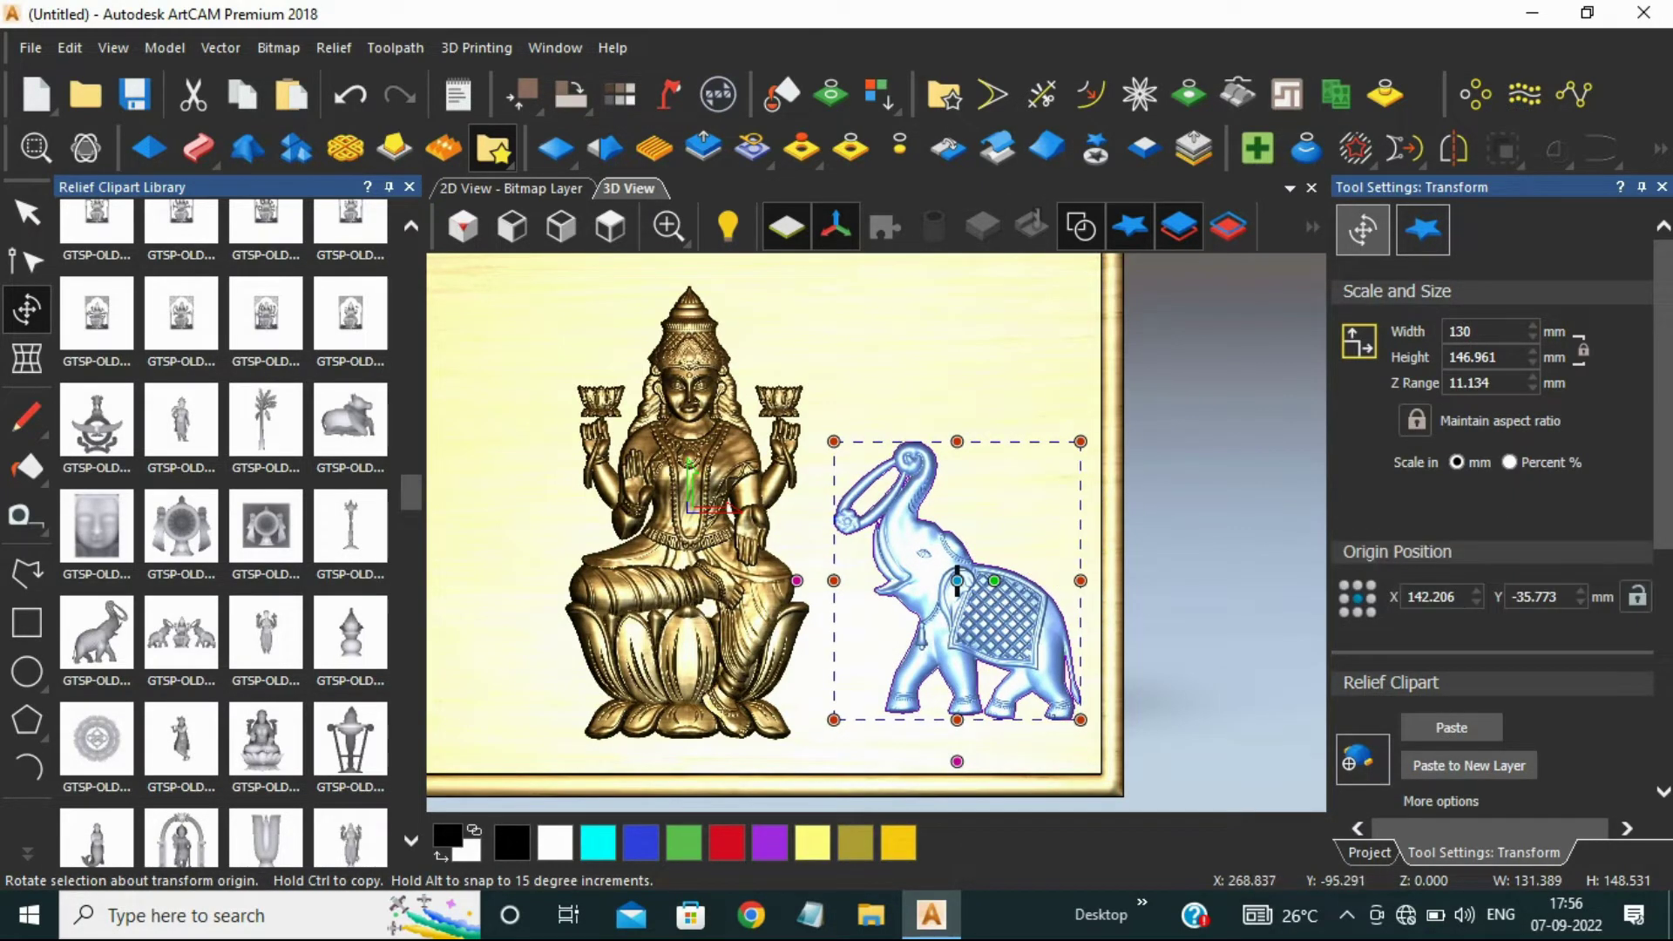
{"action": "double_click", "coordinate": [1535, 597]}
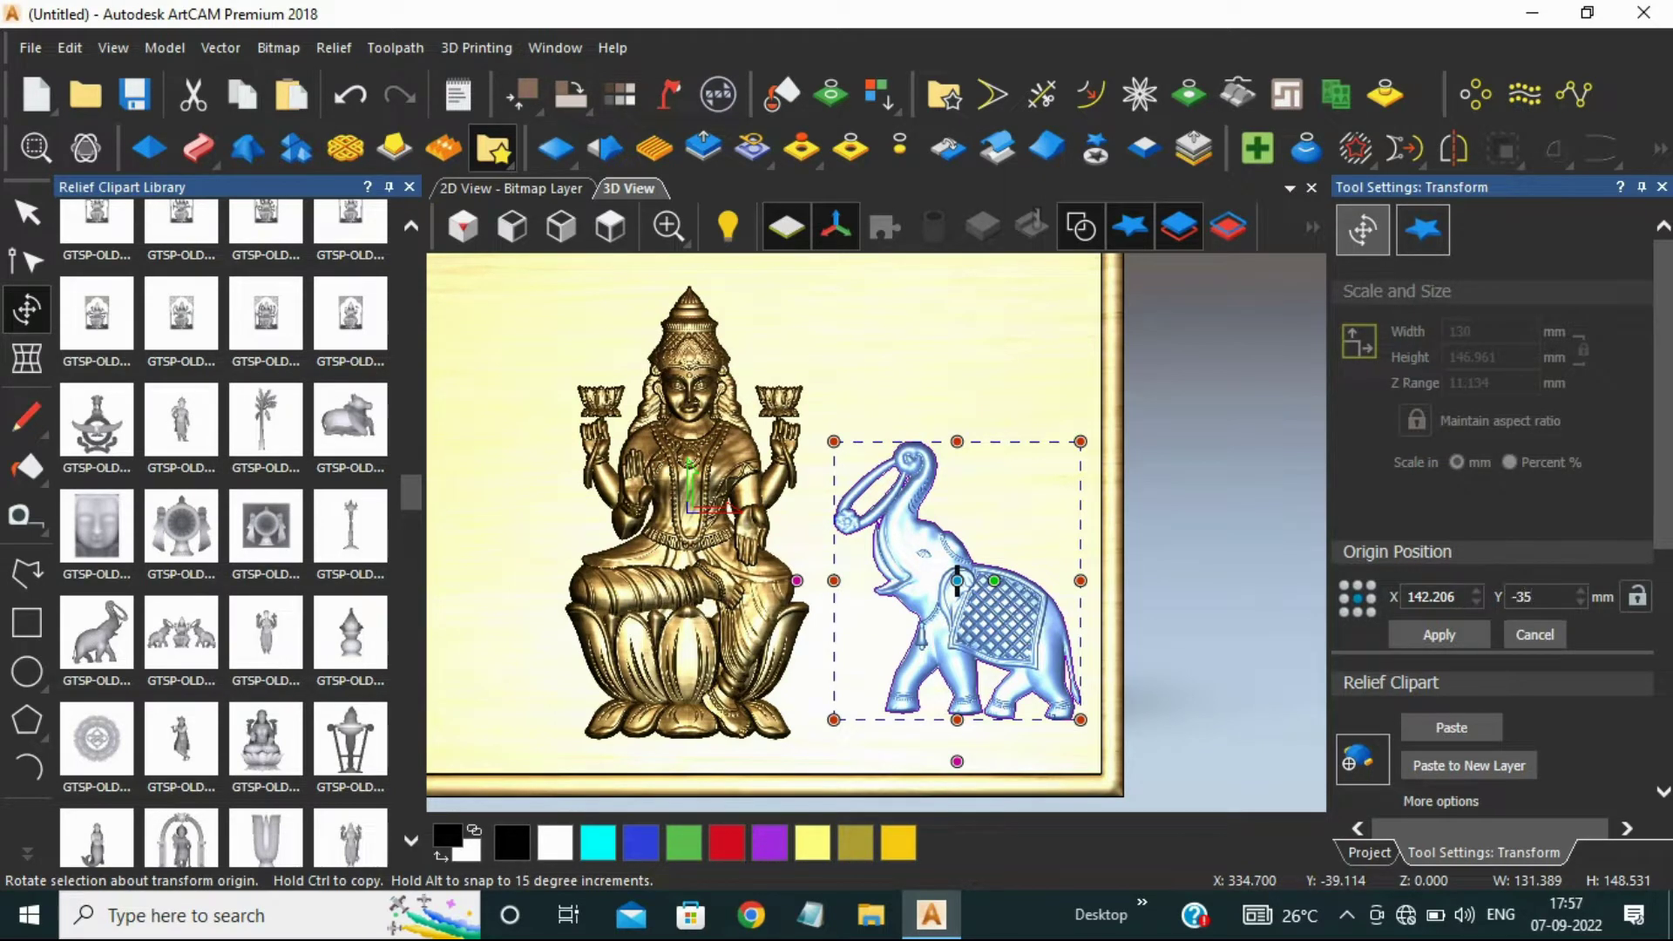
{"action": "key", "text": "Return"}
{"action": "key", "text": "Return"}
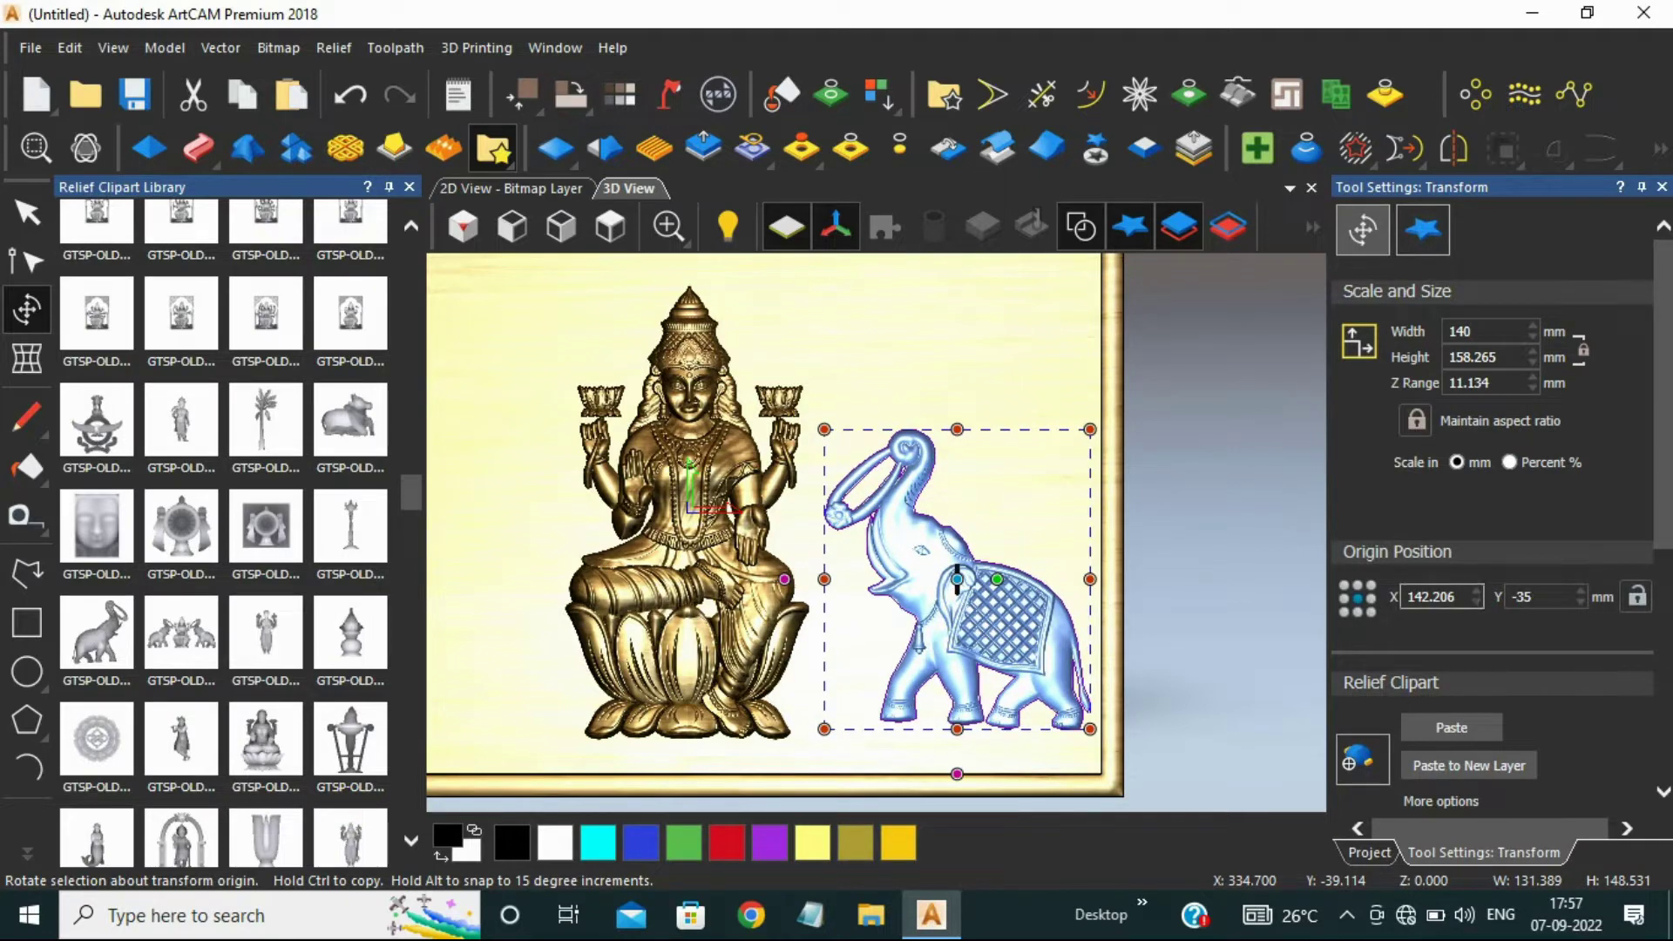
- Shift the right elephant clipart horizontally, trying origin X positions of 145 and 140 mm before settling on 135 mm
{"action": "double_click", "coordinate": [1431, 596]}
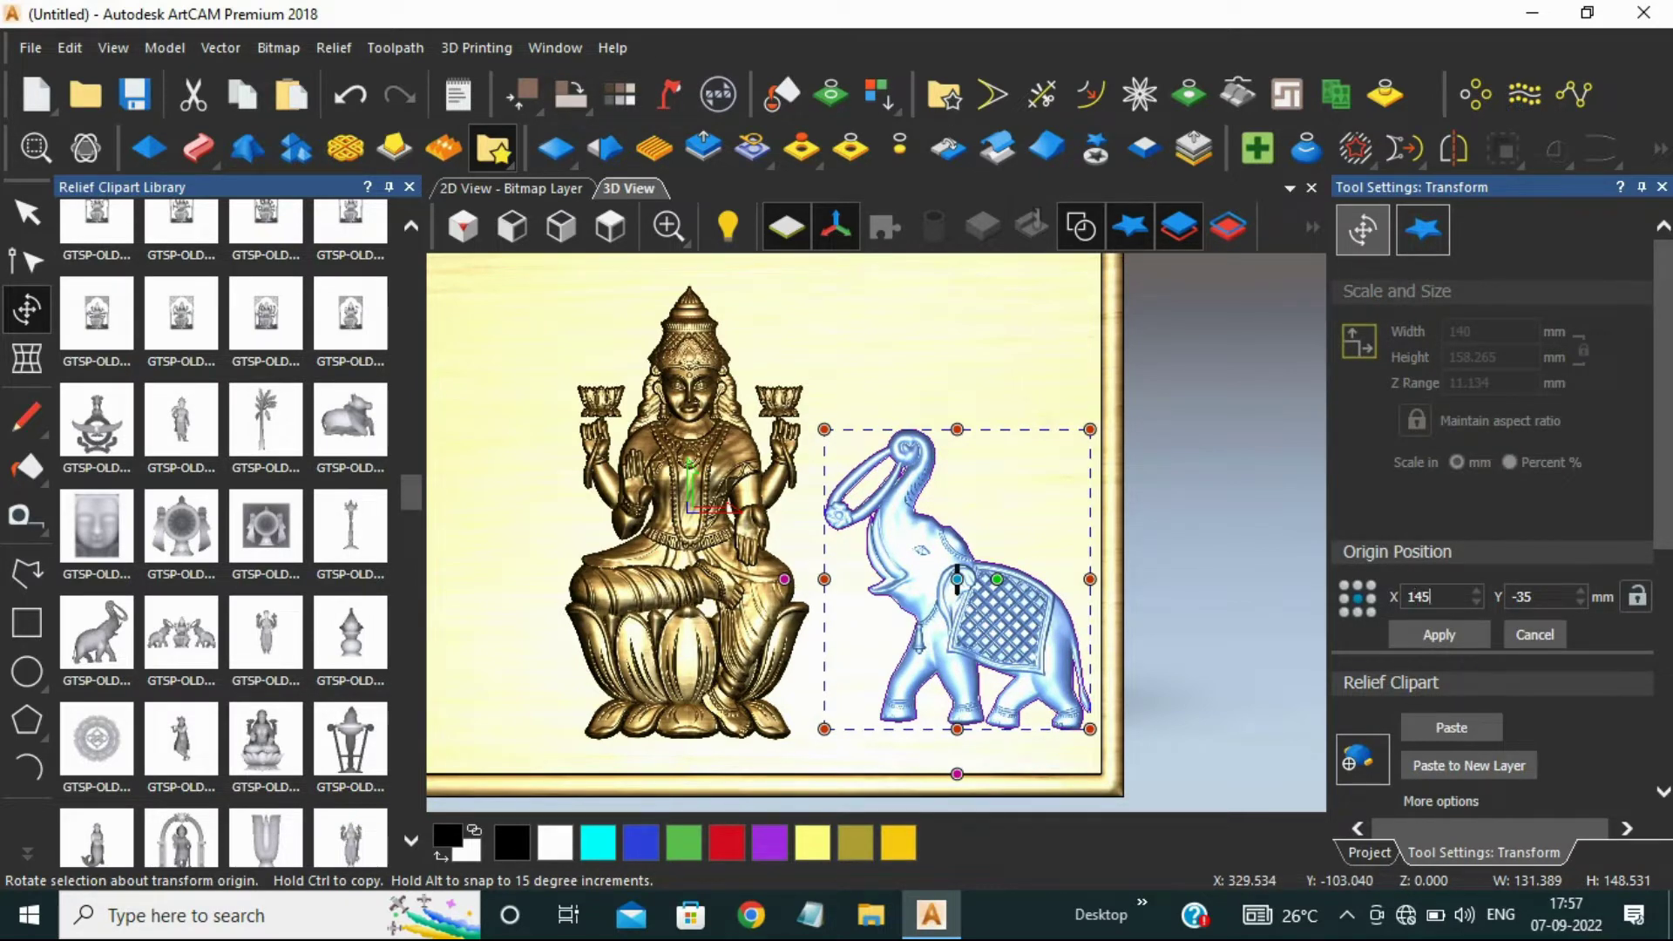
{"action": "key", "text": "Return"}
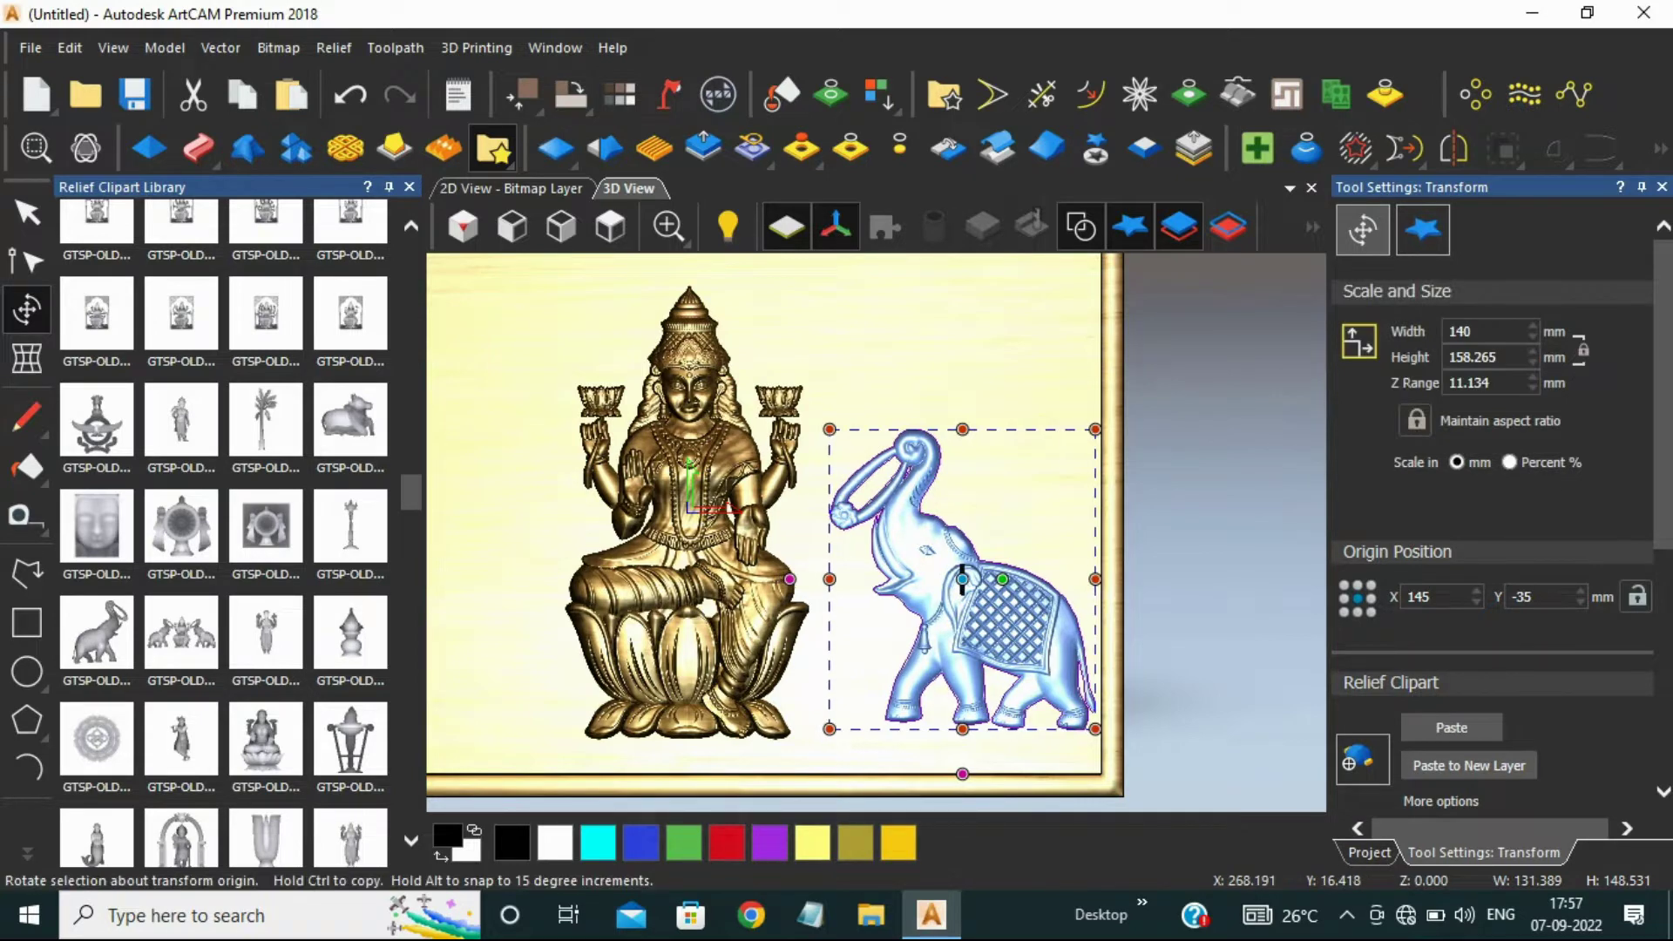
{"action": "scroll", "coordinate": [1186, 483], "scroll_direction": "down", "scroll_amount": 1}
{"action": "double_click", "coordinate": [1420, 597]}
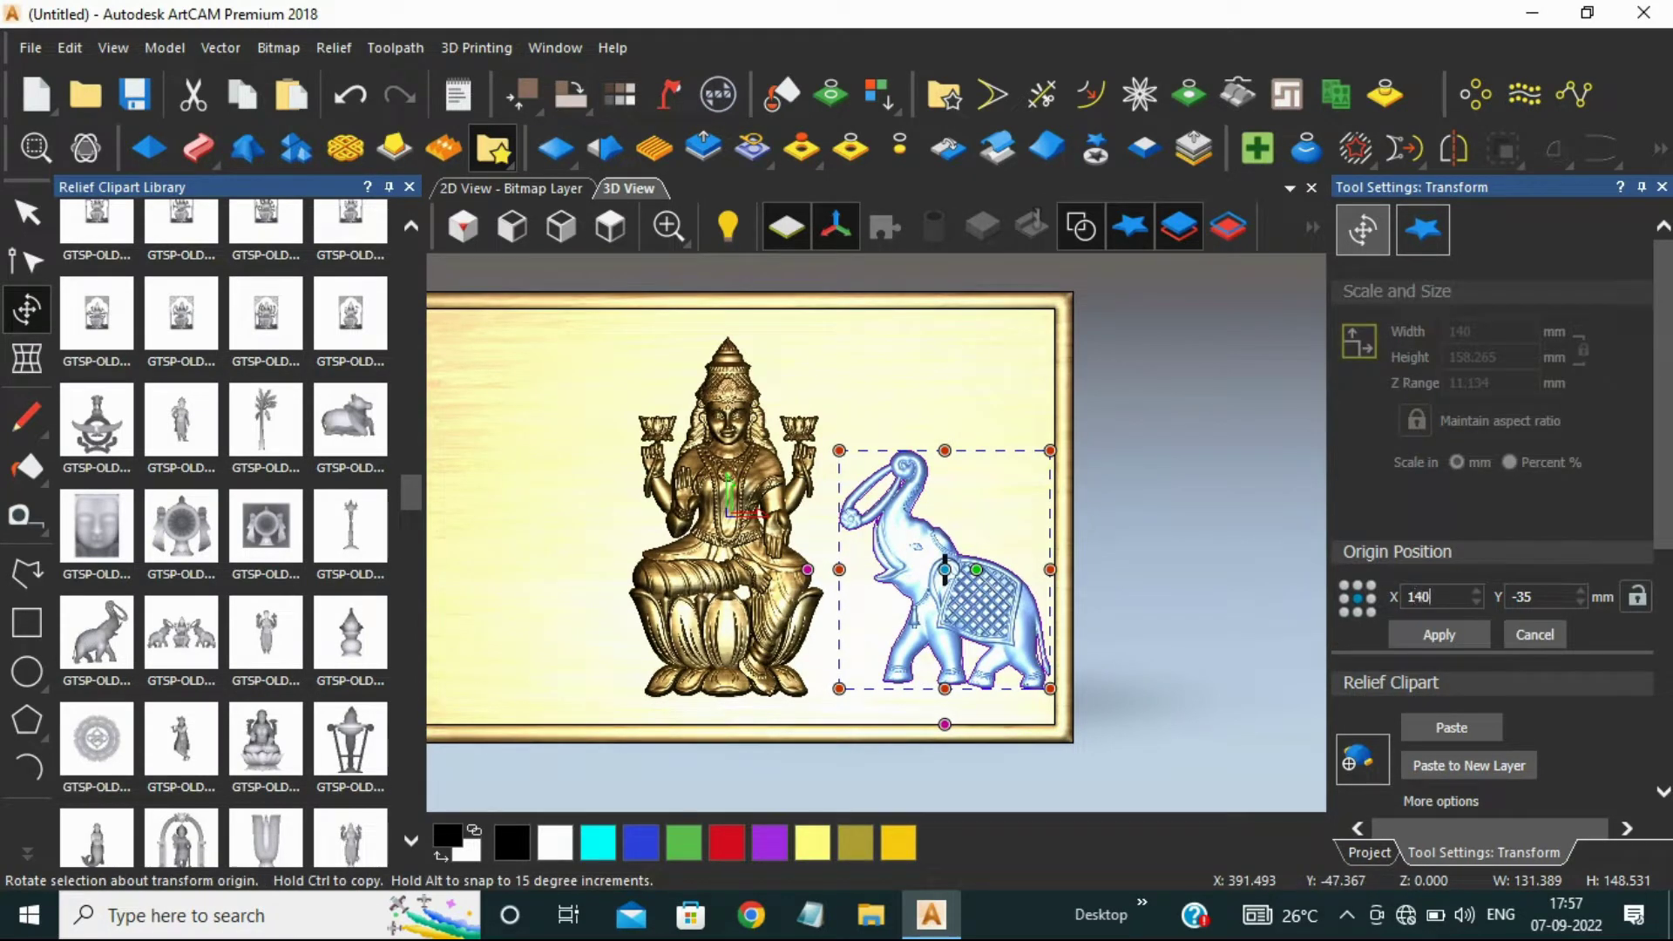
{"action": "key", "text": "Return"}
{"action": "left_click", "coordinate": [1431, 597]}
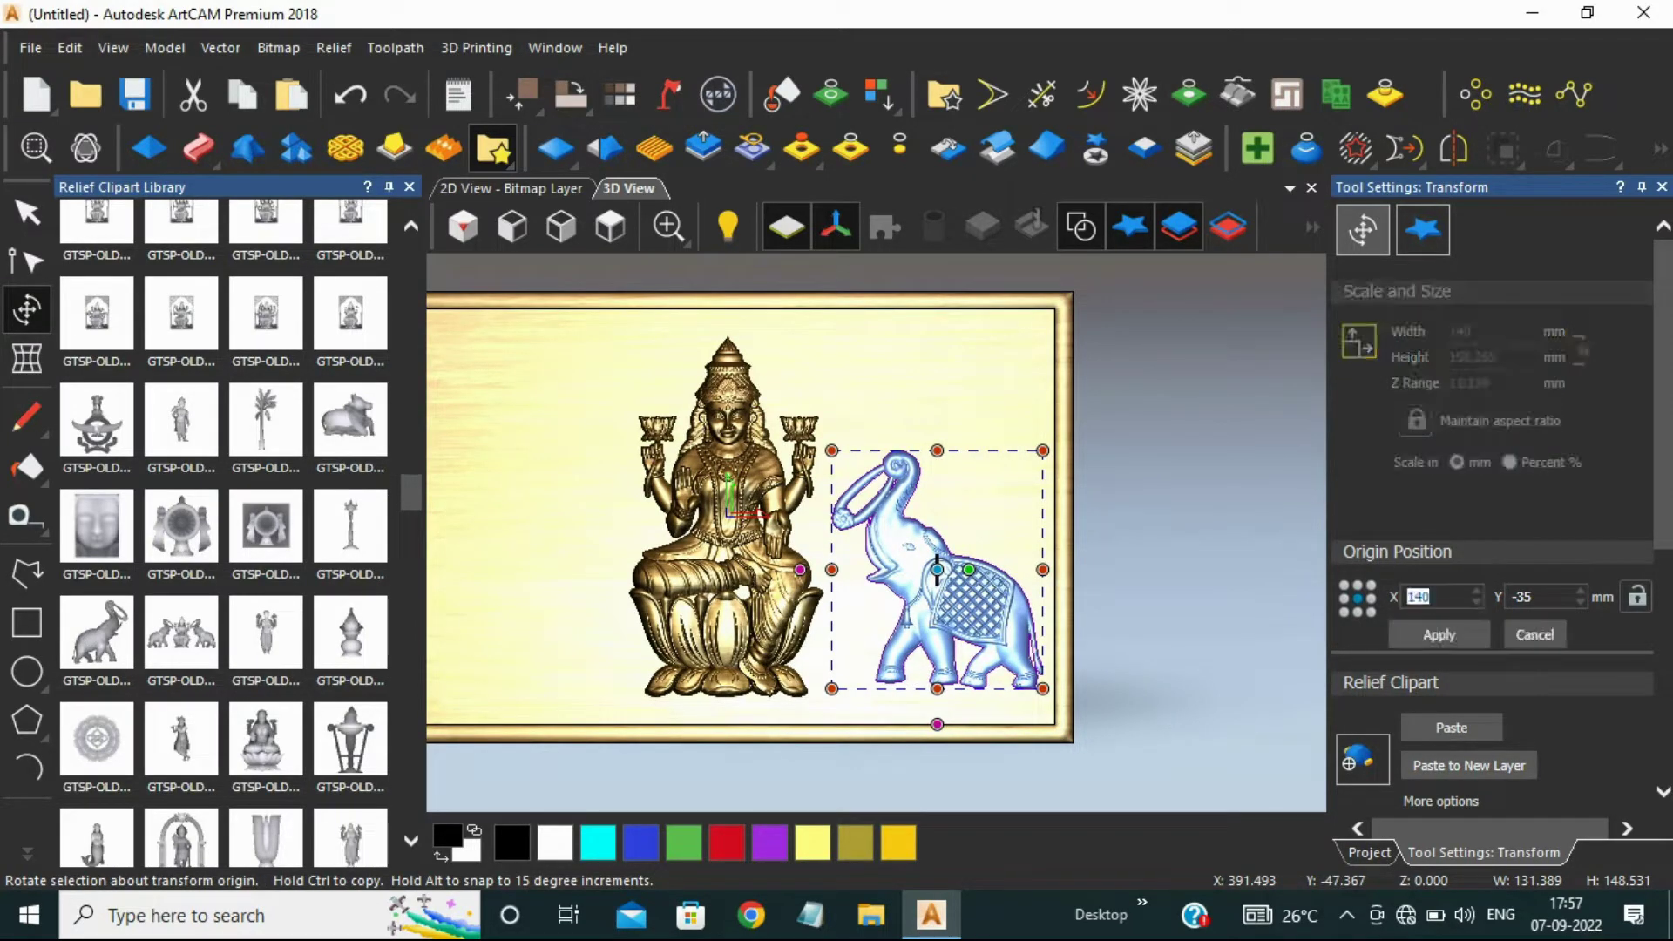
{"action": "key", "text": "Return"}
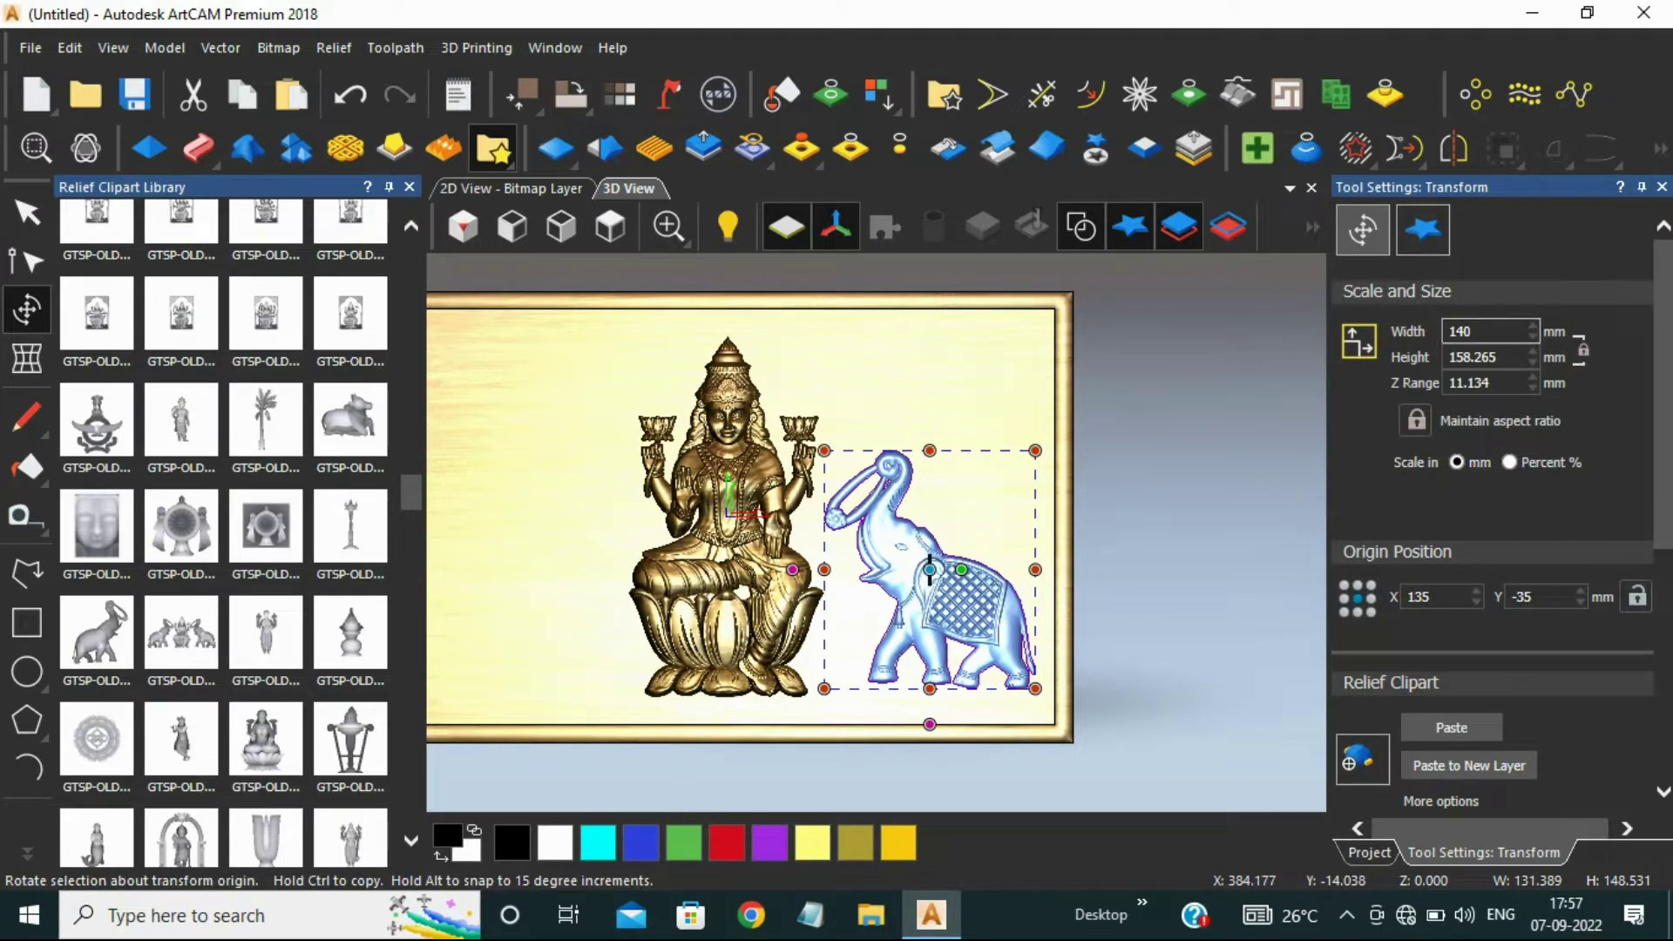
- Try a Z range of 20 mm on the right elephant clipart and inspect its depth against the frame
{"action": "double_click", "coordinate": [1469, 383]}
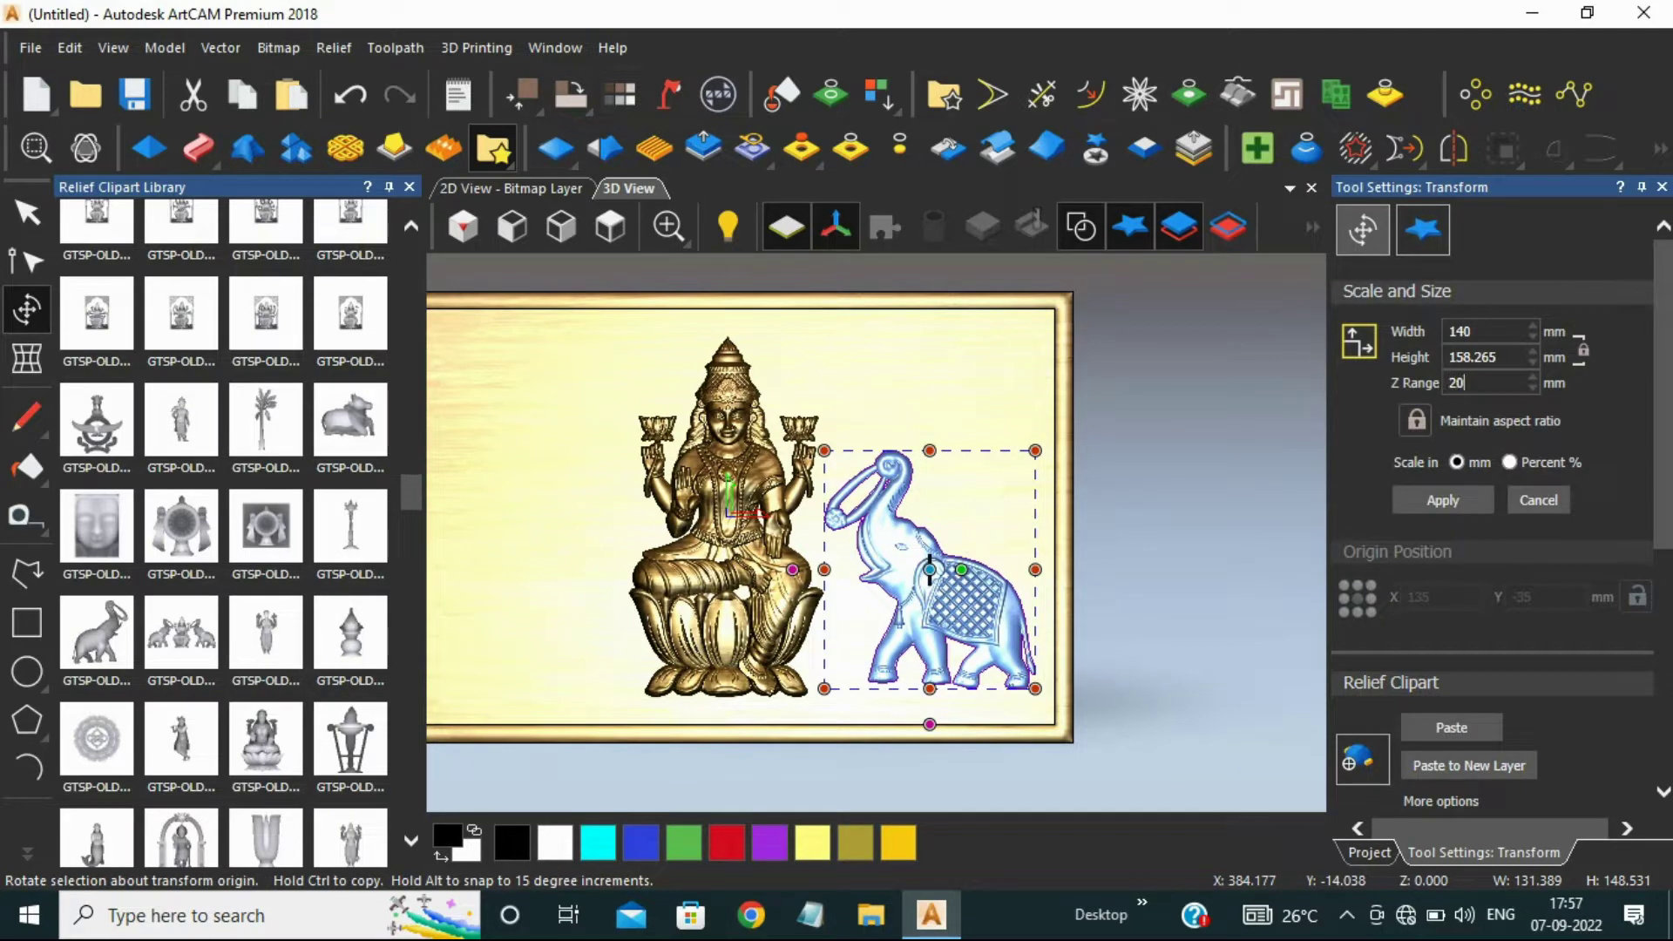
{"action": "key", "text": "Return"}
{"action": "scroll", "coordinate": [940, 578], "scroll_direction": "up", "scroll_amount": 6}
{"action": "middle_click_drag", "start_coordinate": [946, 582], "coordinate": [1129, 229]}
{"action": "scroll", "coordinate": [1000, 601], "scroll_direction": "down", "scroll_amount": 2}
{"action": "middle_click_drag", "start_coordinate": [901, 531], "coordinate": [842, 484]}
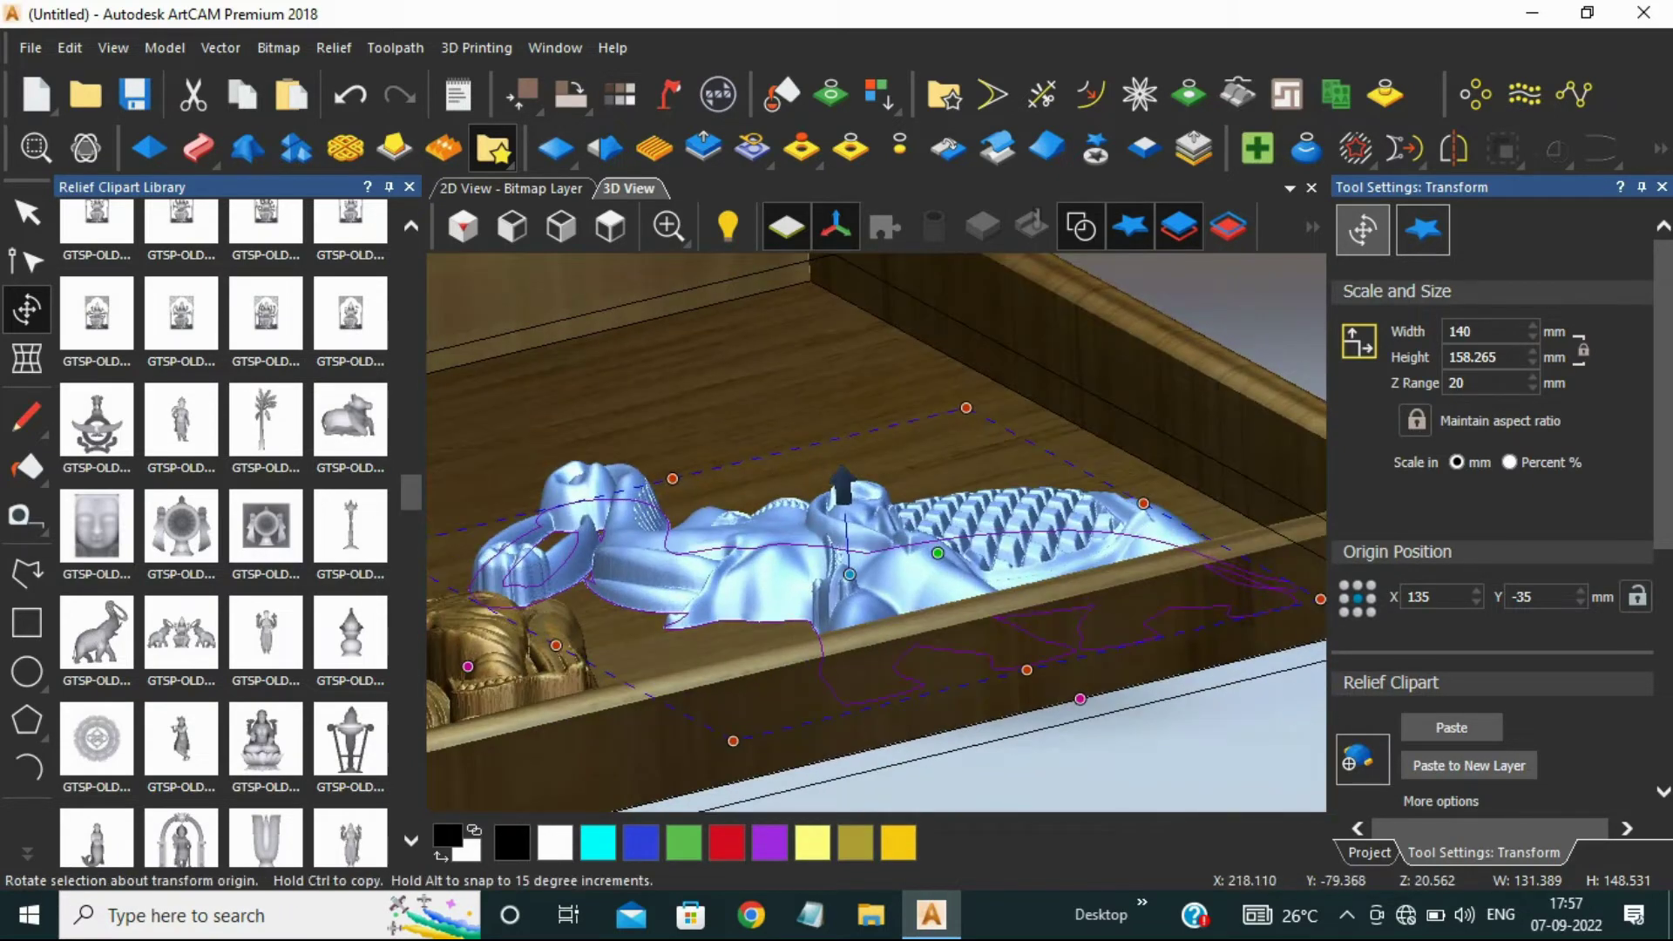
- Set the right elephant clipart's Z range to 23 mm and paste it into the front relief
{"action": "double_click", "coordinate": [1466, 383]}
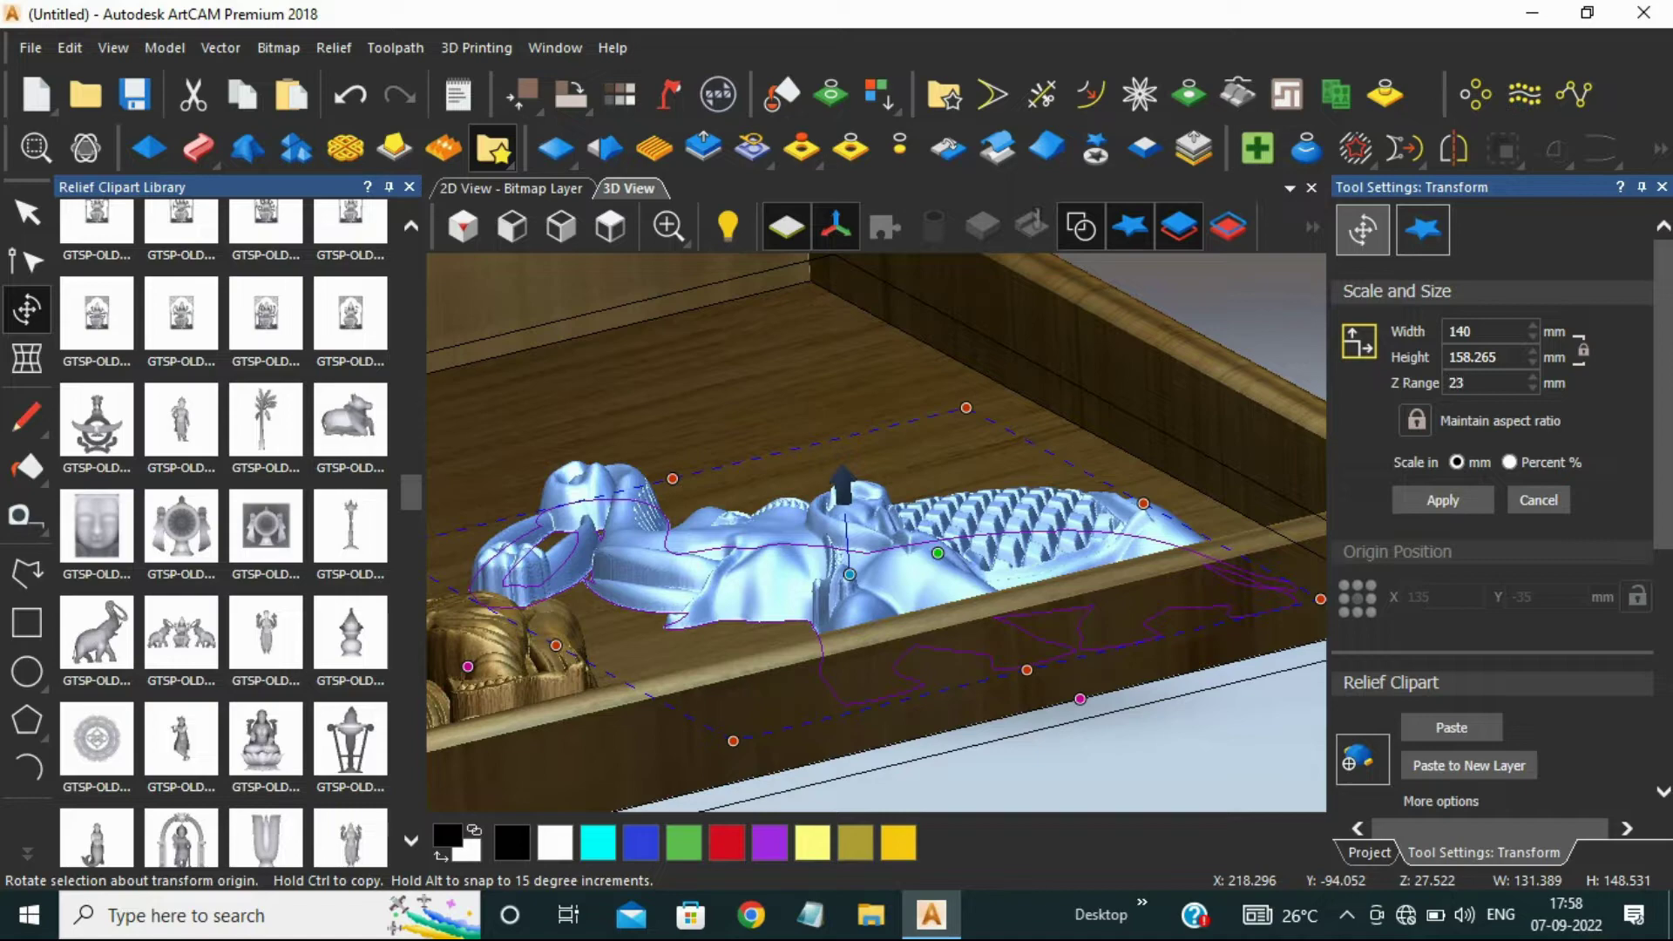
{"action": "key", "text": "Return"}
{"action": "scroll", "coordinate": [876, 532], "scroll_direction": "down", "scroll_amount": 2}
{"action": "scroll", "coordinate": [878, 446], "scroll_direction": "down", "scroll_amount": 2}
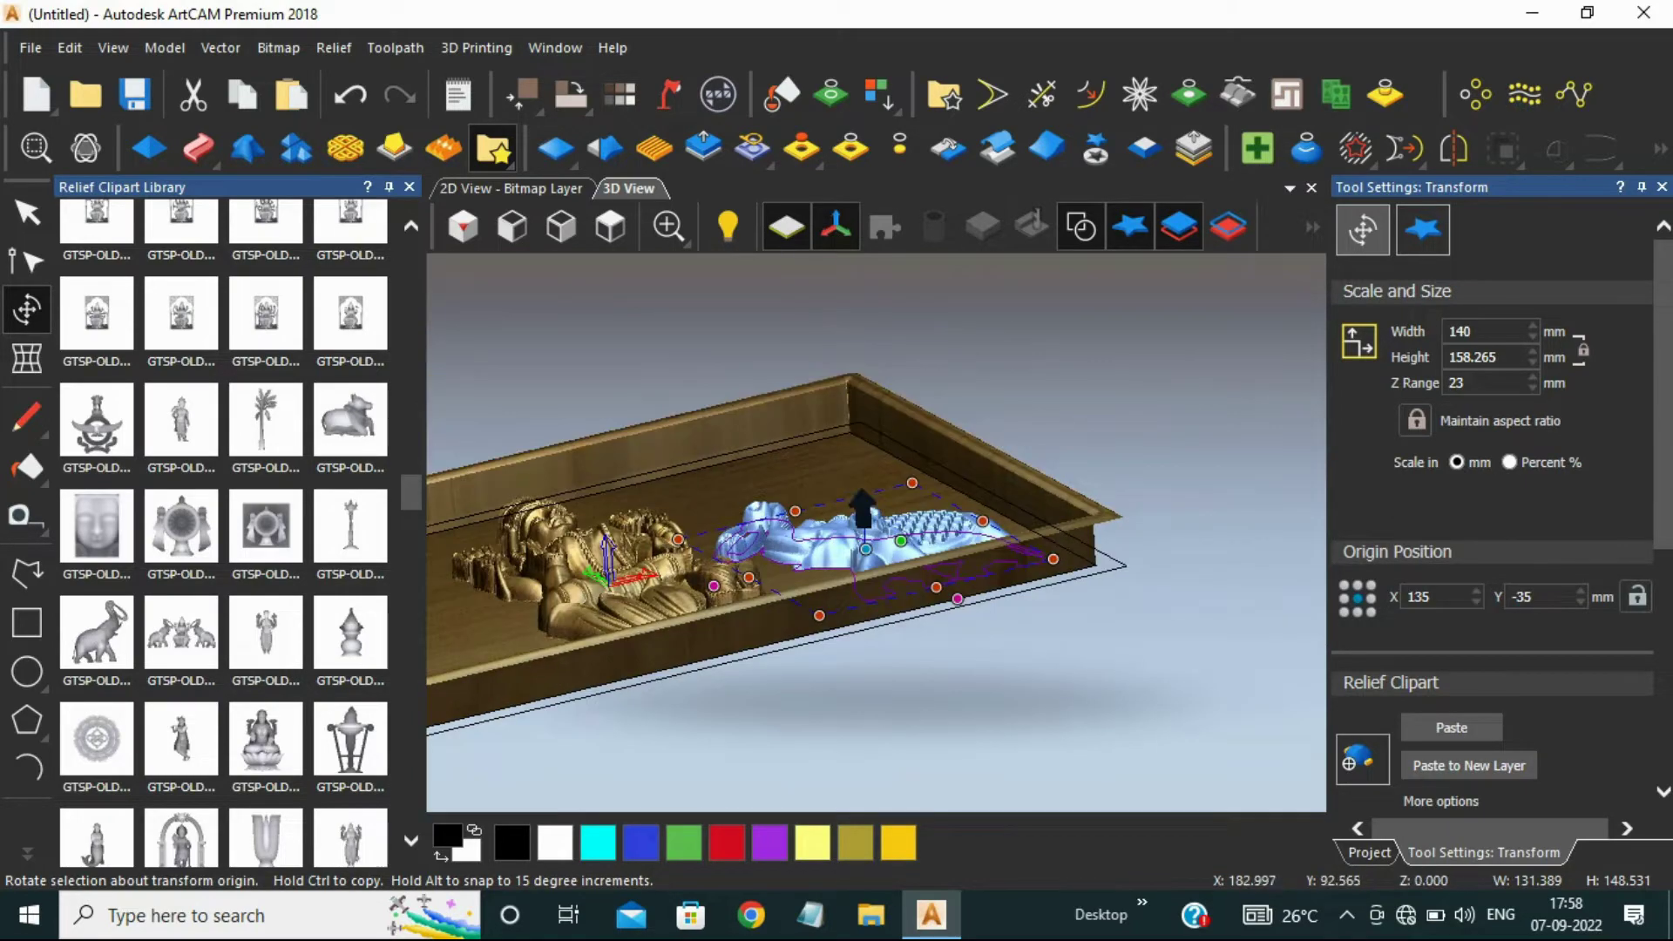
{"action": "middle_click_drag", "start_coordinate": [878, 446], "coordinate": [876, 547]}
{"action": "scroll", "coordinate": [877, 547], "scroll_direction": "down", "scroll_amount": 3}
{"action": "scroll", "coordinate": [871, 516], "scroll_direction": "up", "scroll_amount": 2}
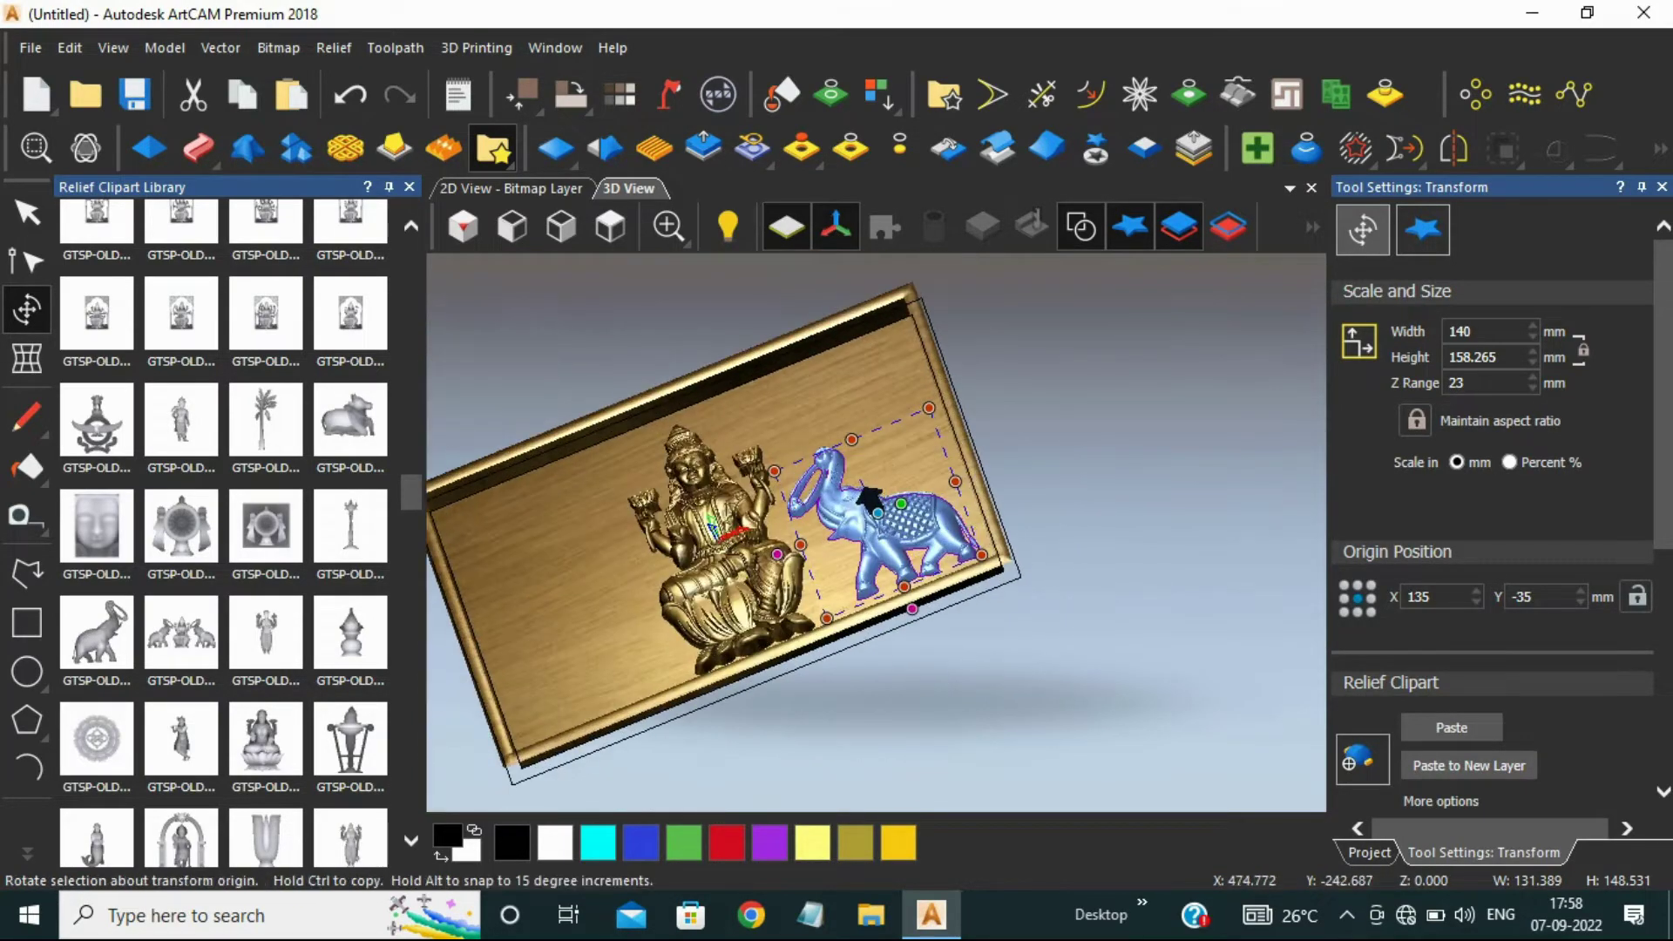
{"action": "left_click", "coordinate": [1452, 728]}
{"action": "scroll", "coordinate": [898, 522], "scroll_direction": "down", "scroll_amount": 3}
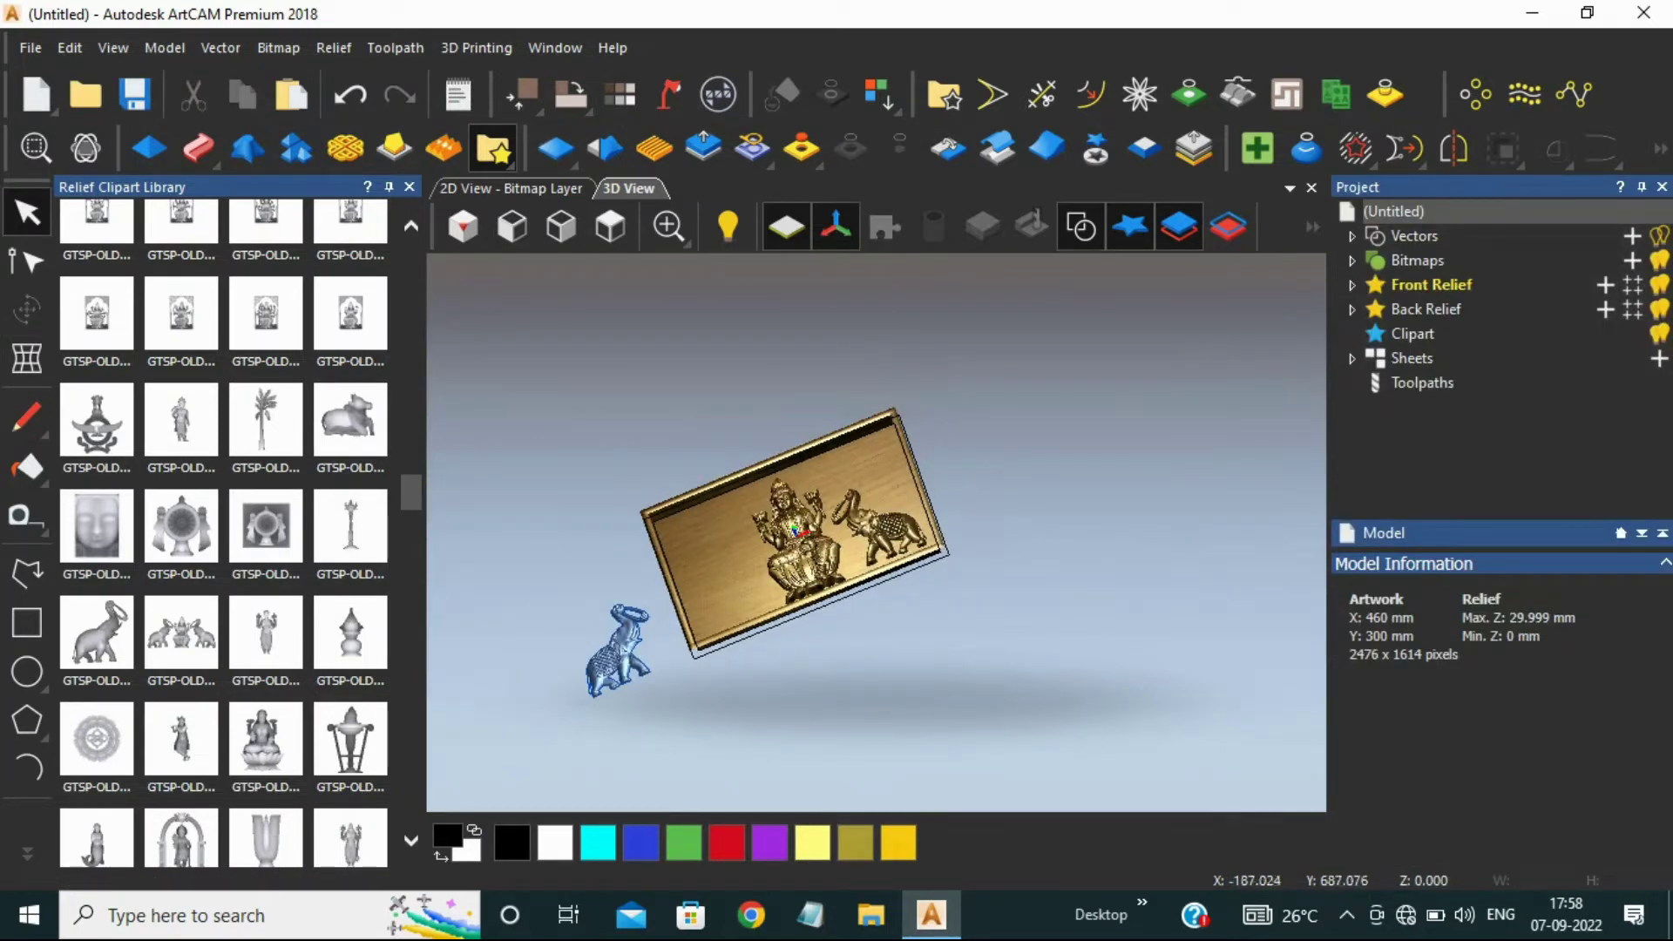
- From a straight top view, select the left elephant clipart and resize it proportionally to 140 mm wide
{"action": "left_click", "coordinate": [610, 226]}
{"action": "left_click", "coordinate": [720, 558]}
{"action": "left_click", "coordinate": [719, 558]}
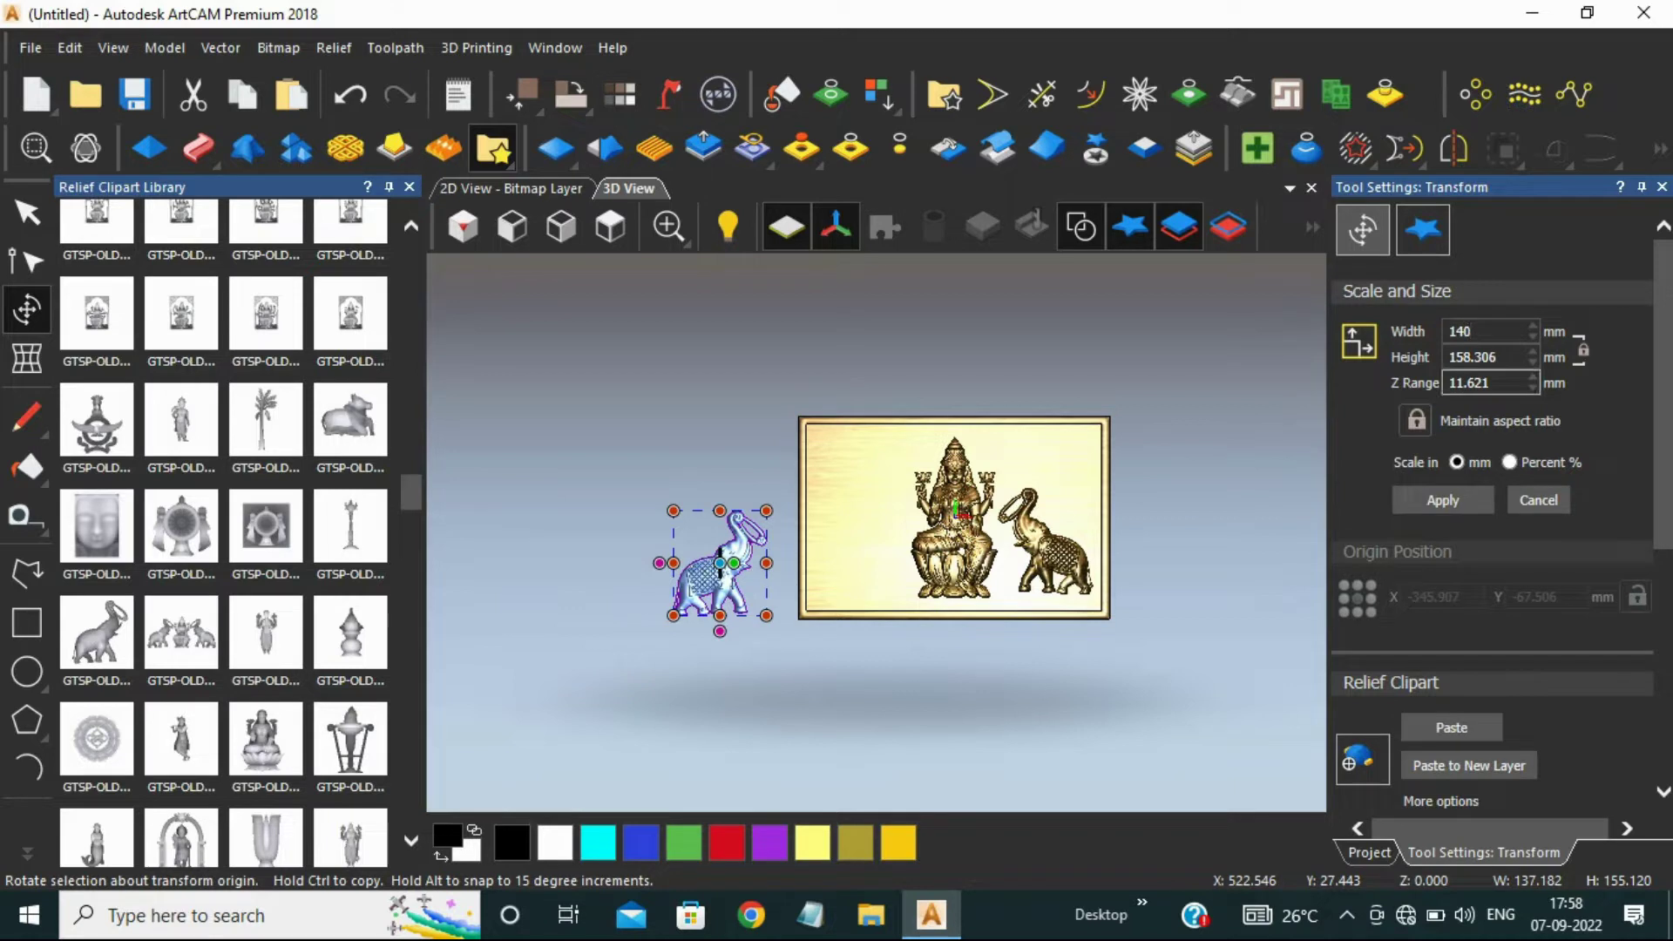
{"action": "key", "text": "Return"}
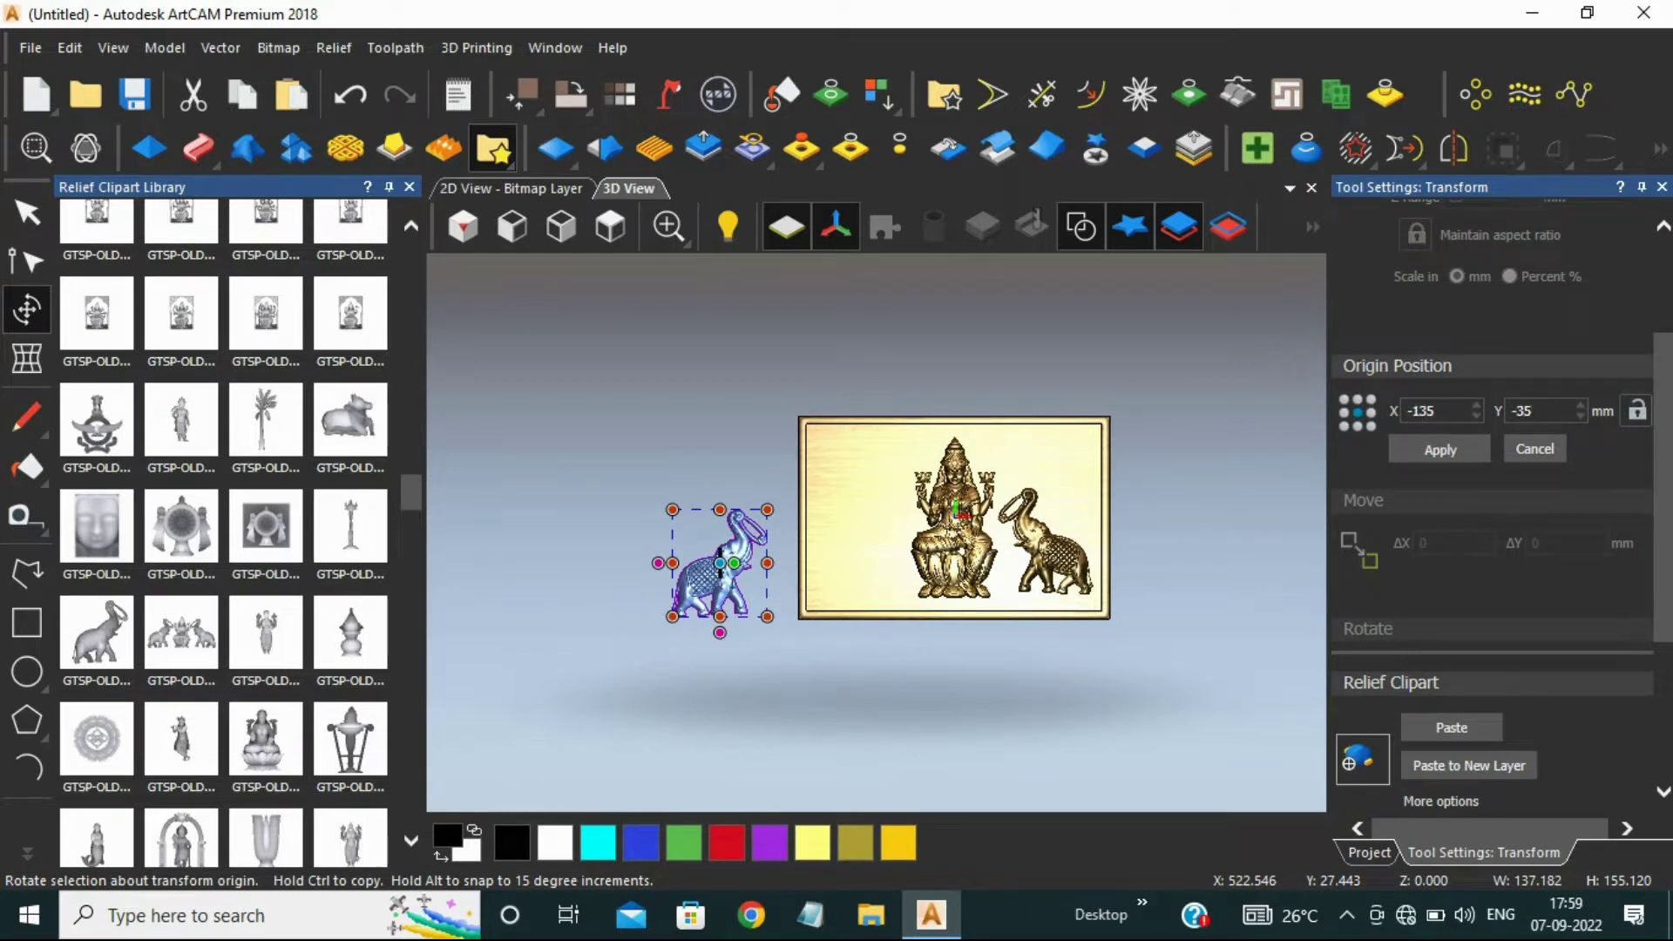
- Position the left elephant clipart's origin at X -135, Y -35 mm and paste it into the front relief
{"action": "scroll", "coordinate": [816, 590], "scroll_direction": "up", "scroll_amount": 5}
{"action": "scroll", "coordinate": [819, 586], "scroll_direction": "down", "scroll_amount": 5}
{"action": "scroll", "coordinate": [1219, 554], "scroll_direction": "up", "scroll_amount": 5}
{"action": "scroll", "coordinate": [1246, 559], "scroll_direction": "down", "scroll_amount": 4}
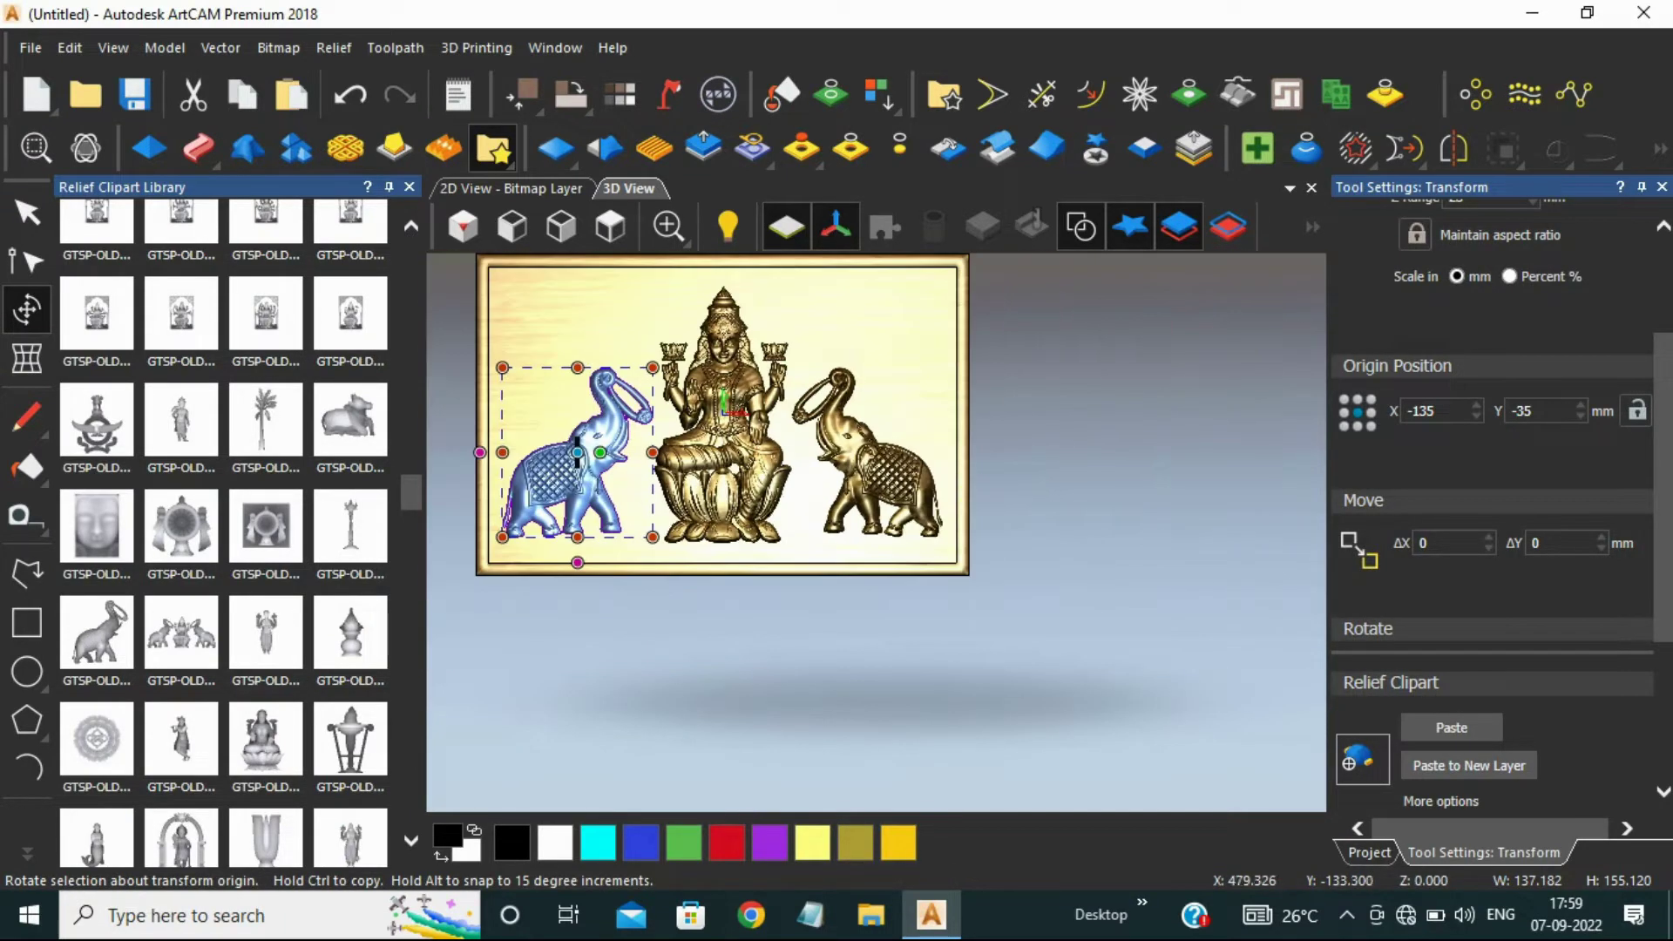
{"action": "left_click", "coordinate": [1451, 729]}
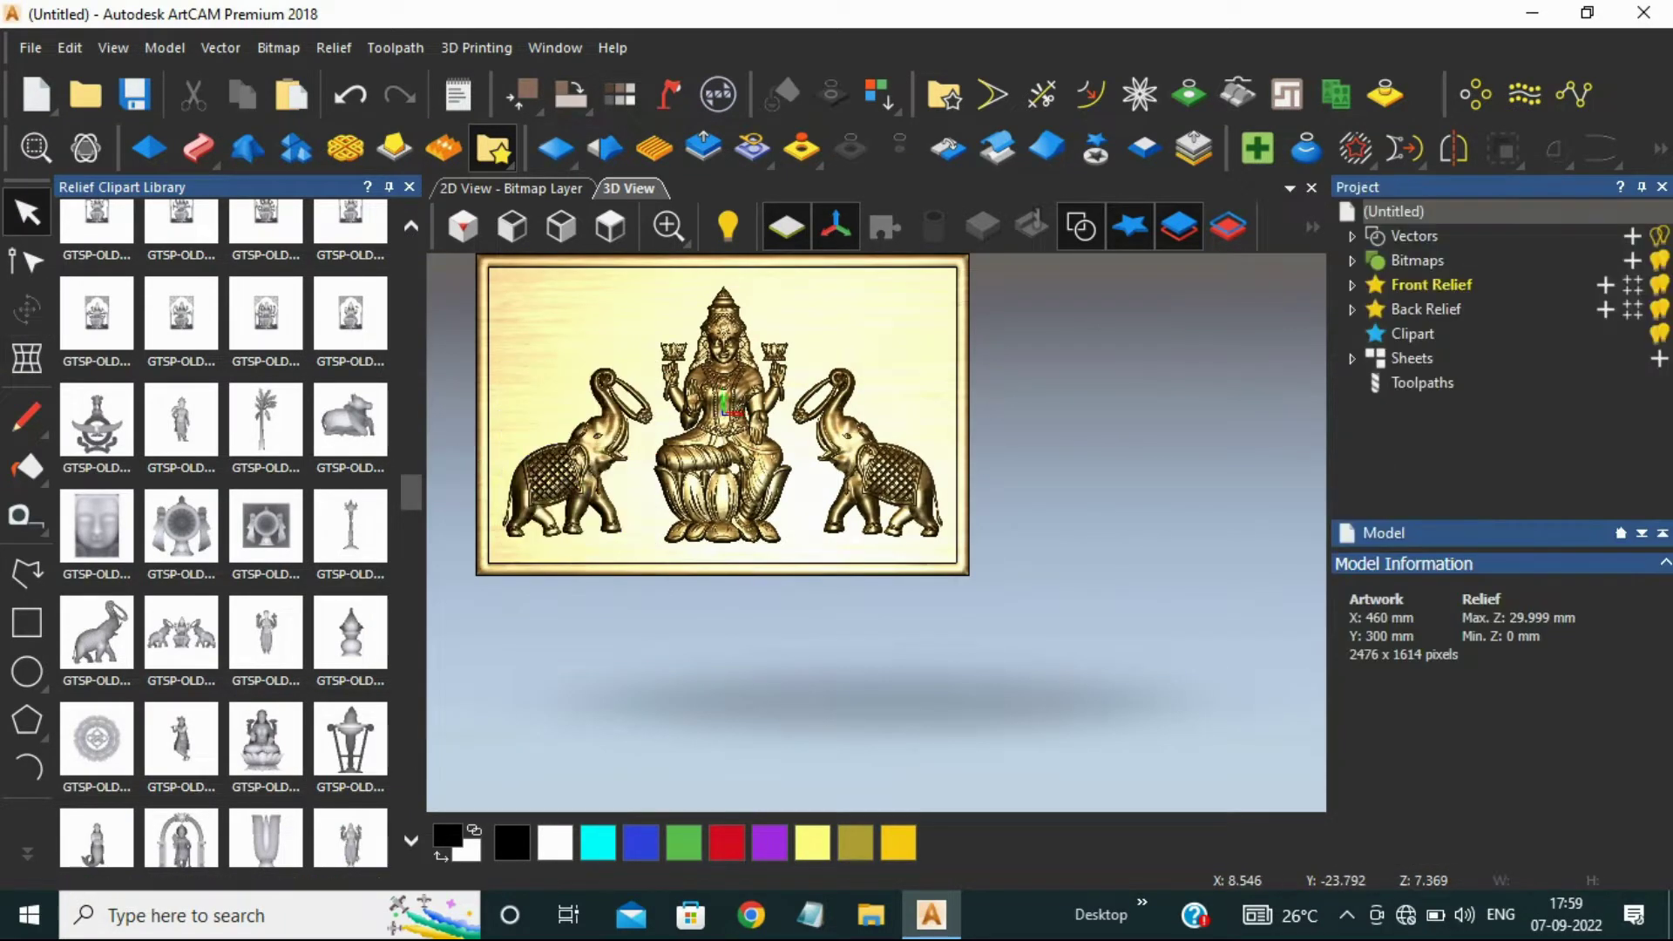
{"action": "scroll", "coordinate": [728, 435], "scroll_direction": "down", "scroll_amount": 4}
{"action": "scroll", "coordinate": [626, 358], "scroll_direction": "up", "scroll_amount": 4}
{"action": "scroll", "coordinate": [945, 475], "scroll_direction": "up", "scroll_amount": 1}
- Open the CORNER clipart library and place the Front Relief floral corner over the left elephant, centred at about X -128, Y -6 mm
{"action": "scroll", "coordinate": [227, 532], "scroll_direction": "up", "scroll_amount": 15}
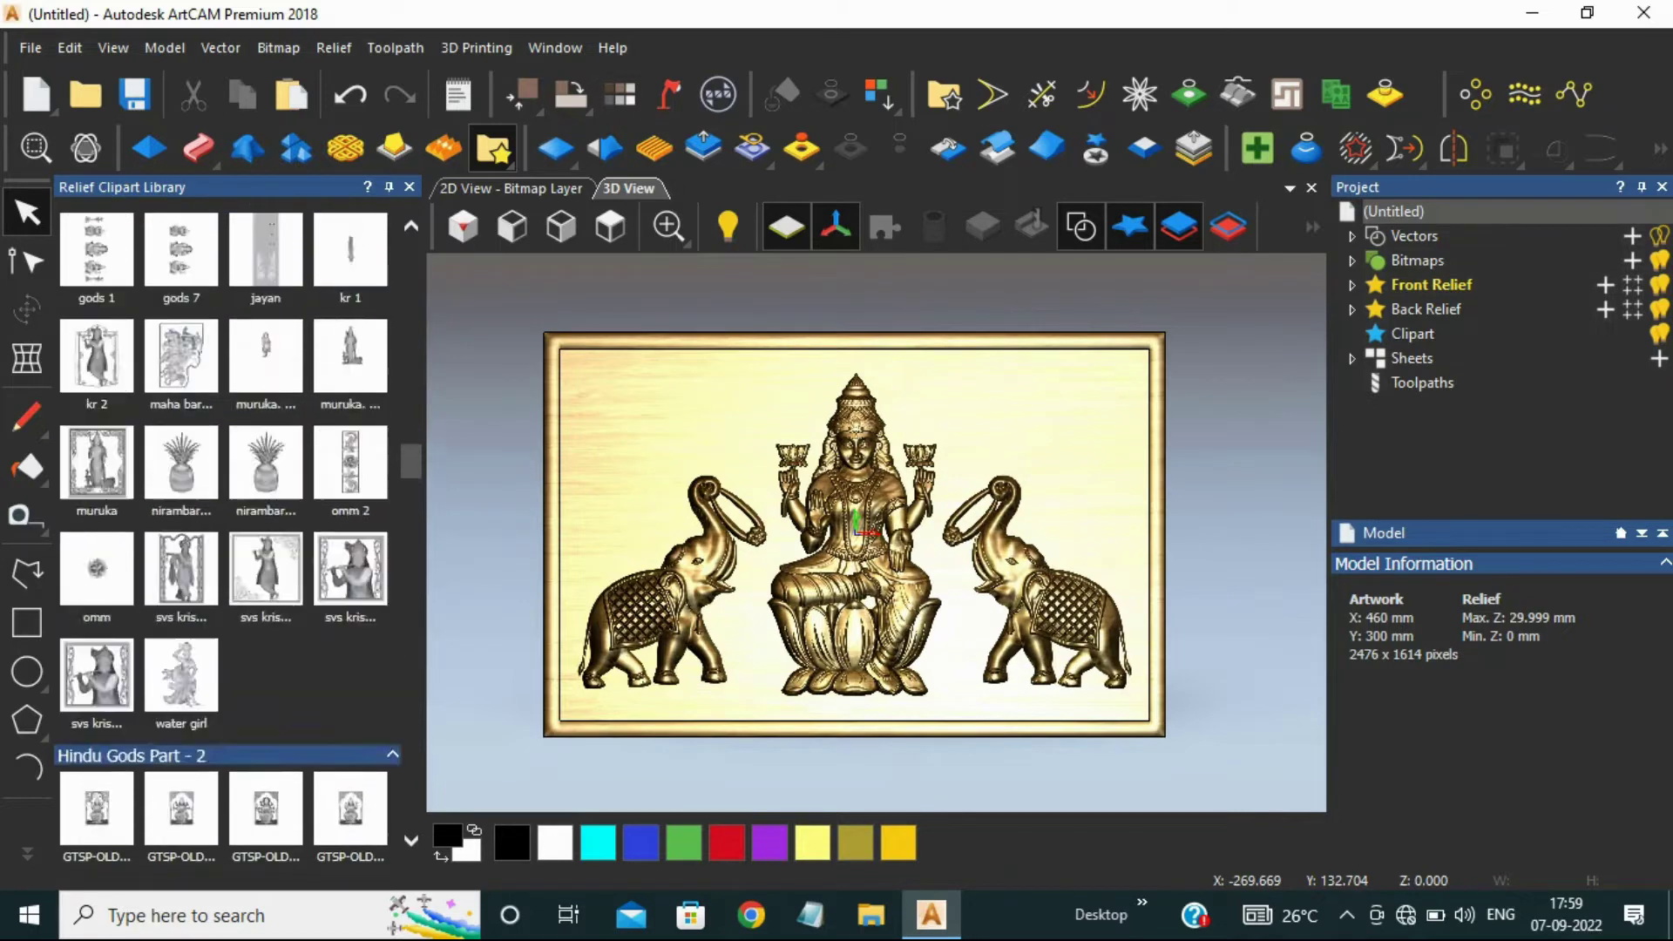
{"action": "left_click", "coordinate": [228, 299]}
{"action": "scroll", "coordinate": [218, 610], "scroll_direction": "down", "scroll_amount": 8}
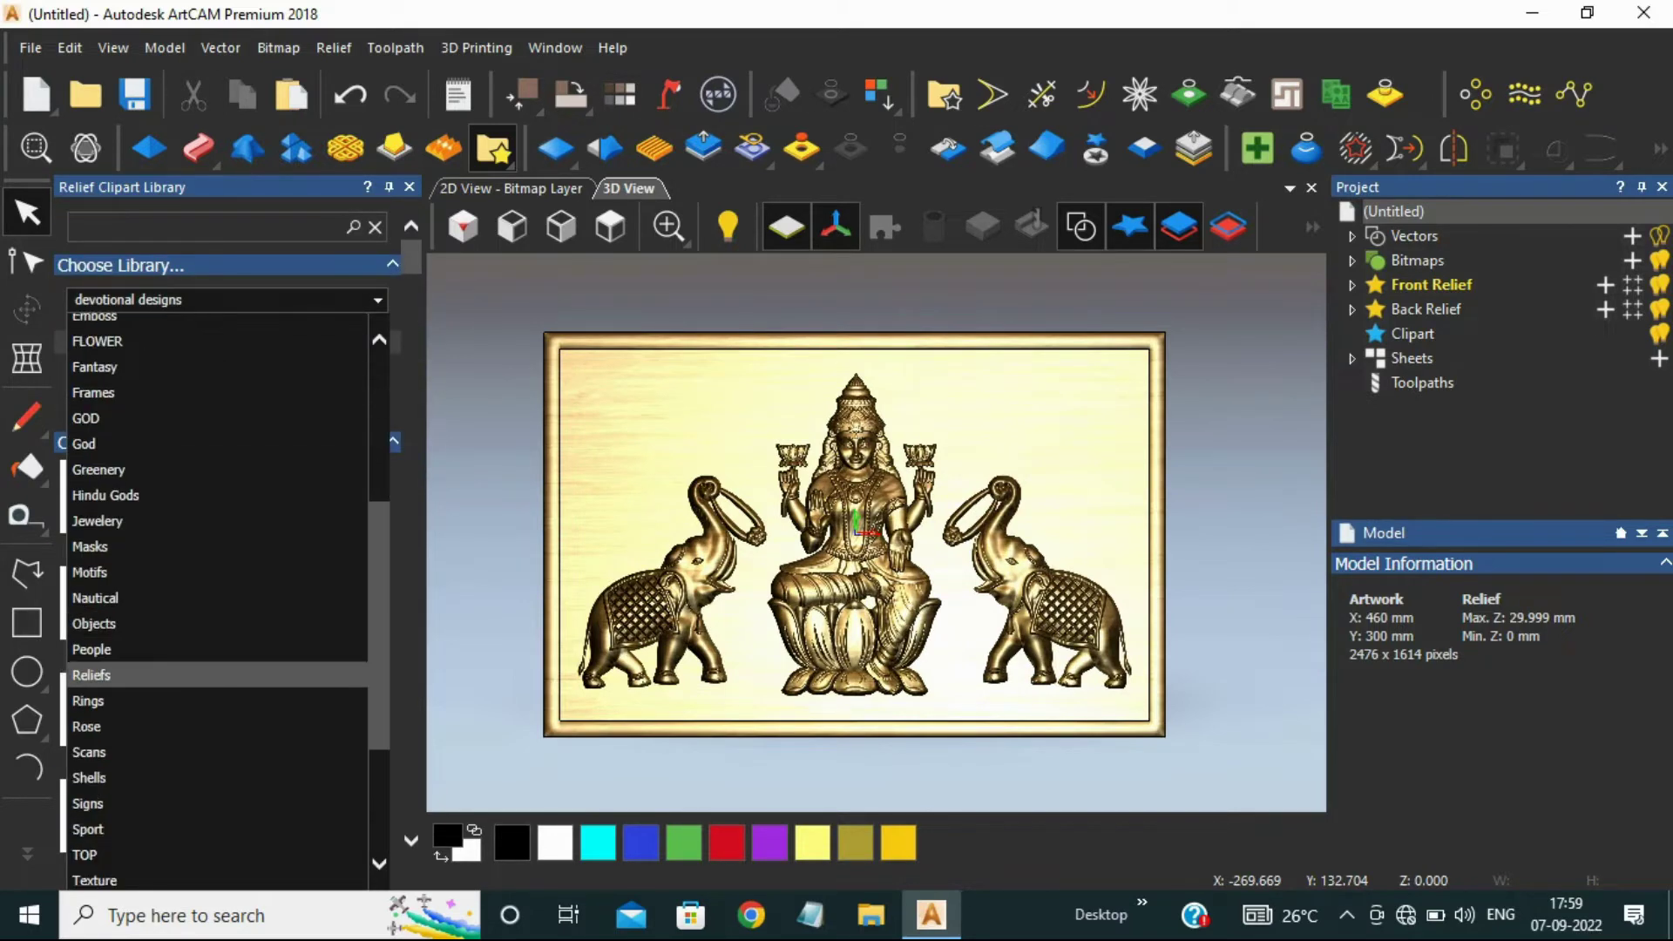
{"action": "scroll", "coordinate": [218, 557], "scroll_direction": "up", "scroll_amount": 7}
{"action": "left_click", "coordinate": [97, 420]}
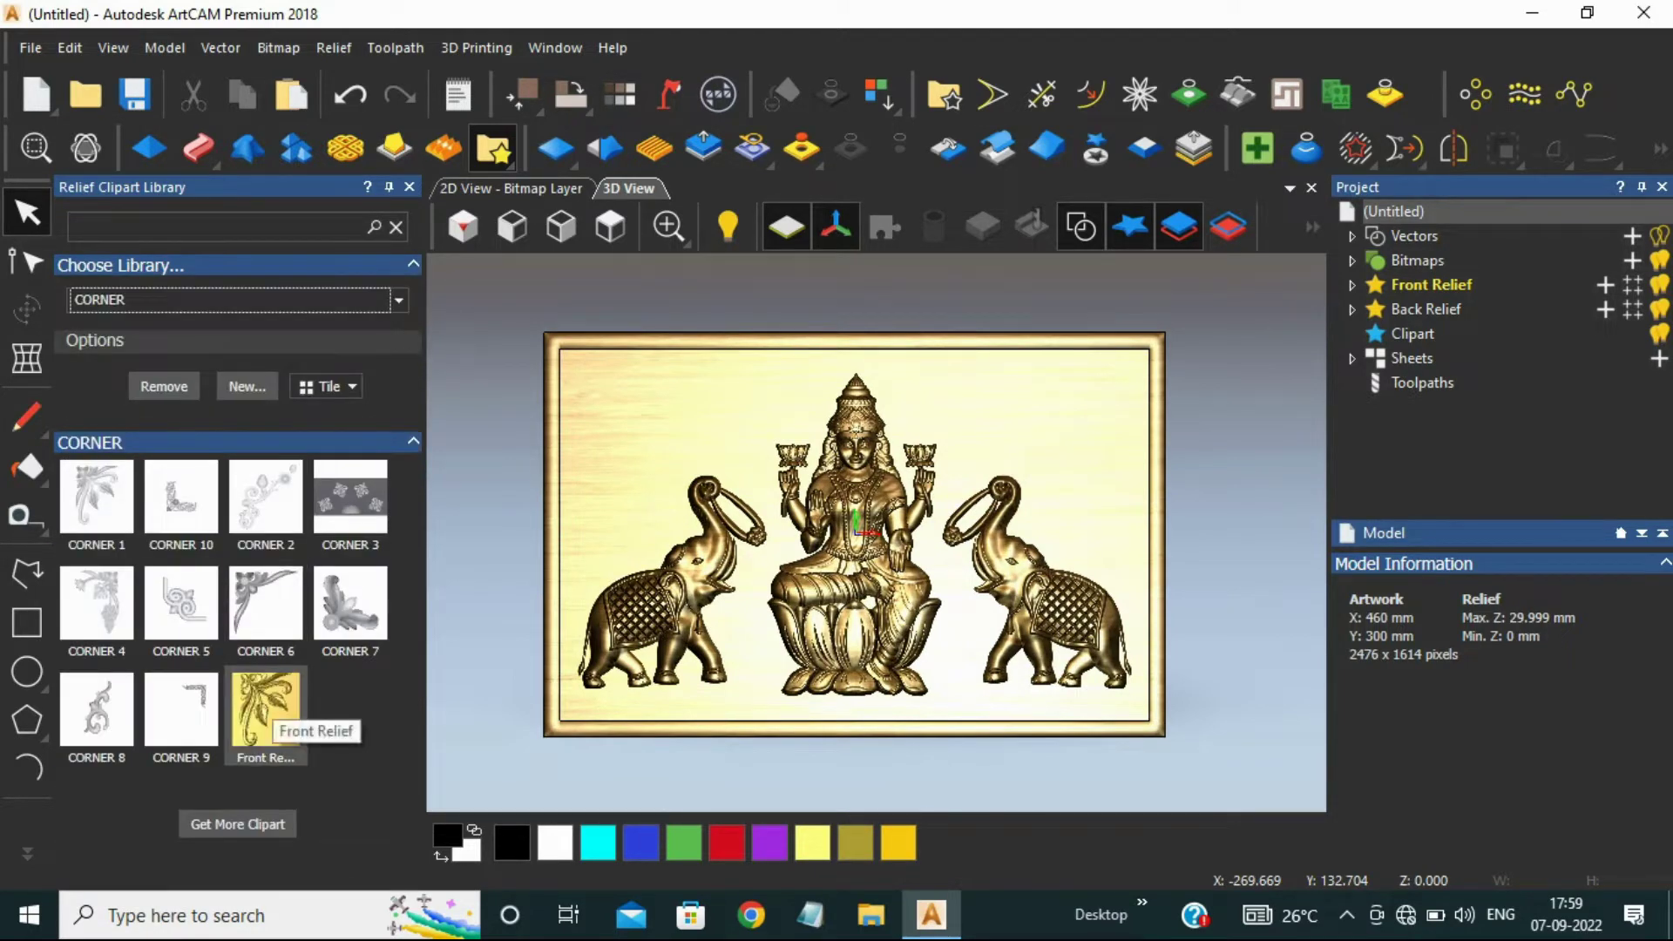
{"action": "left_click_drag", "start_coordinate": [261, 714], "coordinate": [659, 455]}
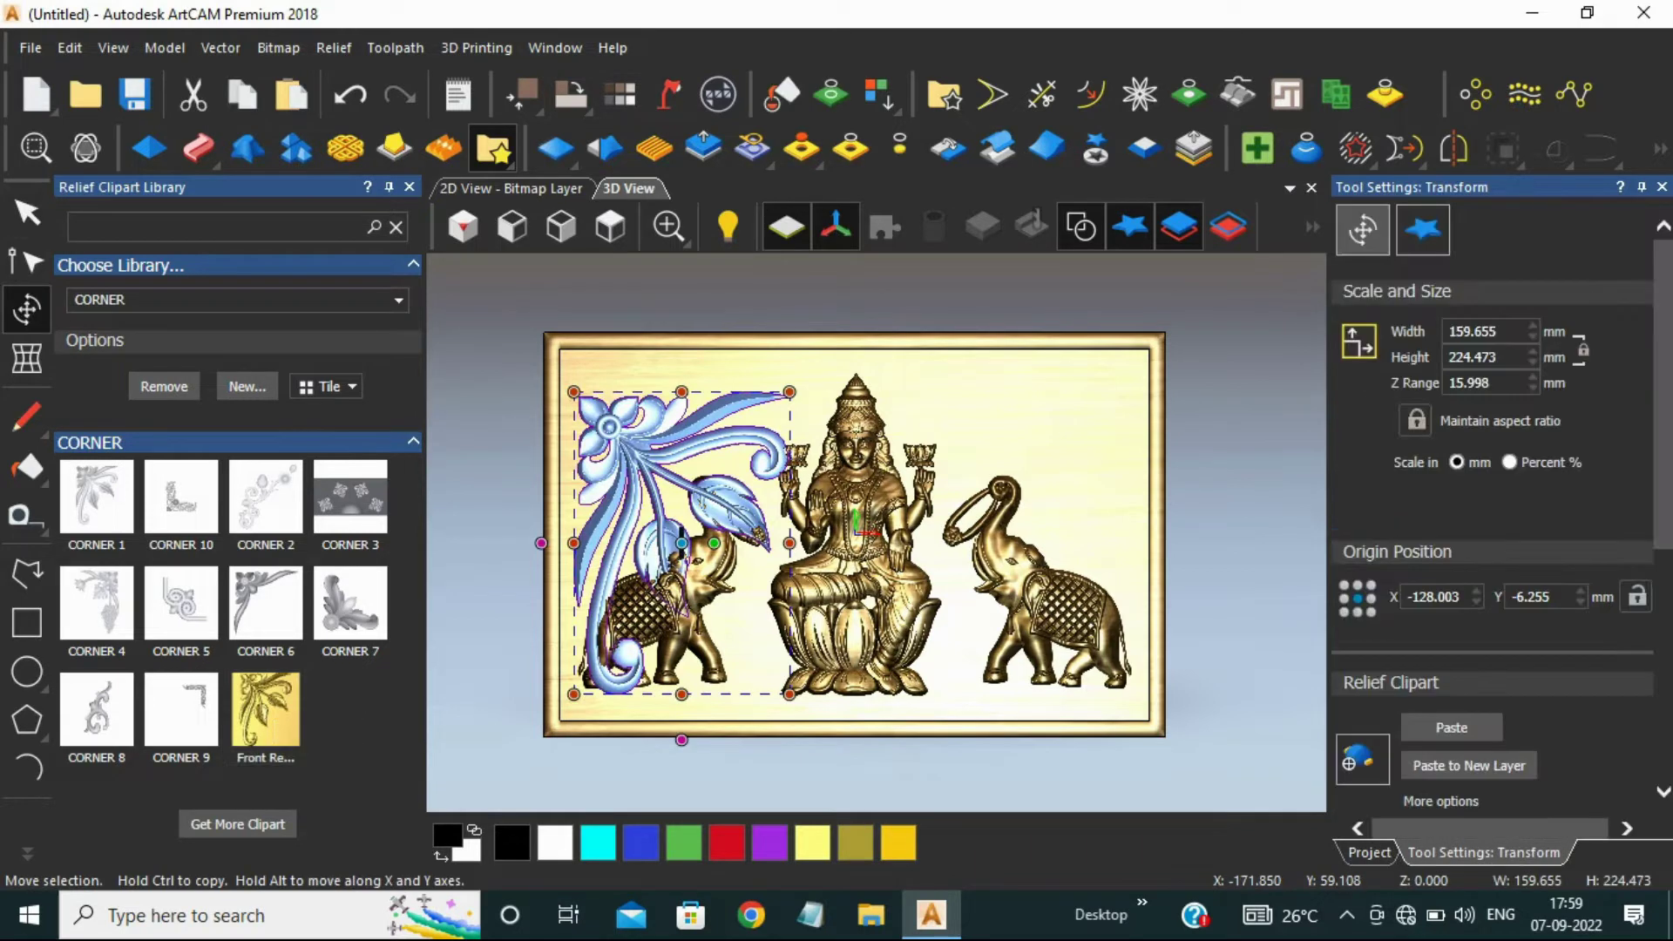
- Move the floral corner clipart toward the panel's upper-left corner and scale it proportionally to about 117 × 164 mm
{"action": "left_click_drag", "start_coordinate": [681, 533], "coordinate": [686, 491]}
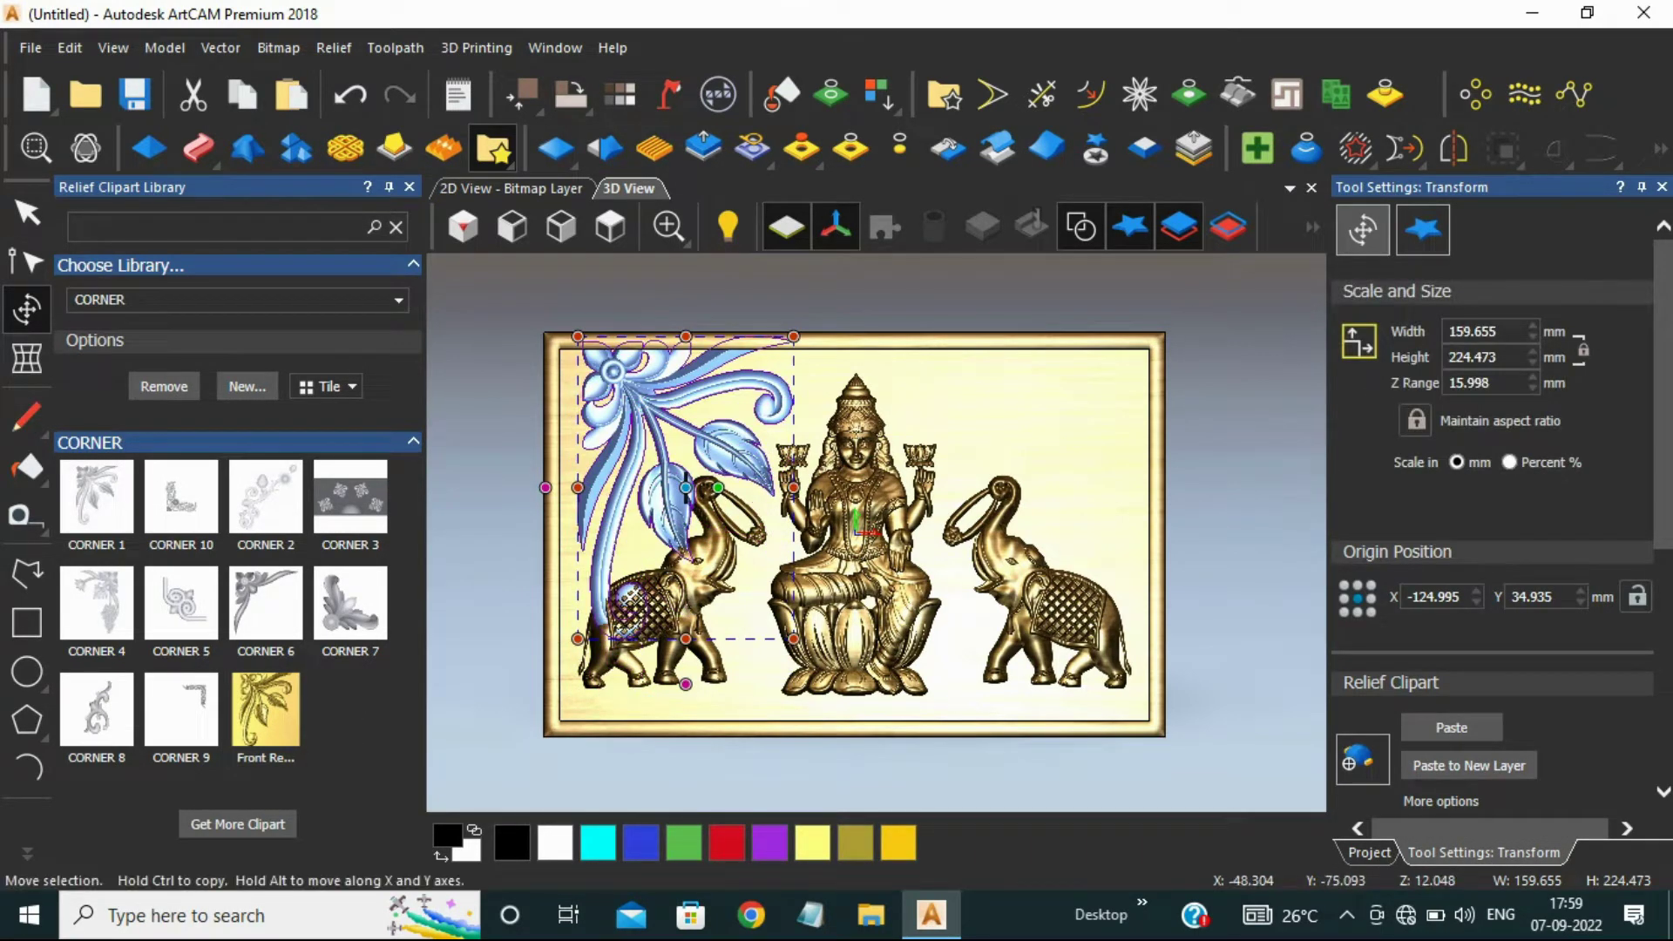
{"action": "left_click_drag", "start_coordinate": [794, 639], "coordinate": [733, 559]}
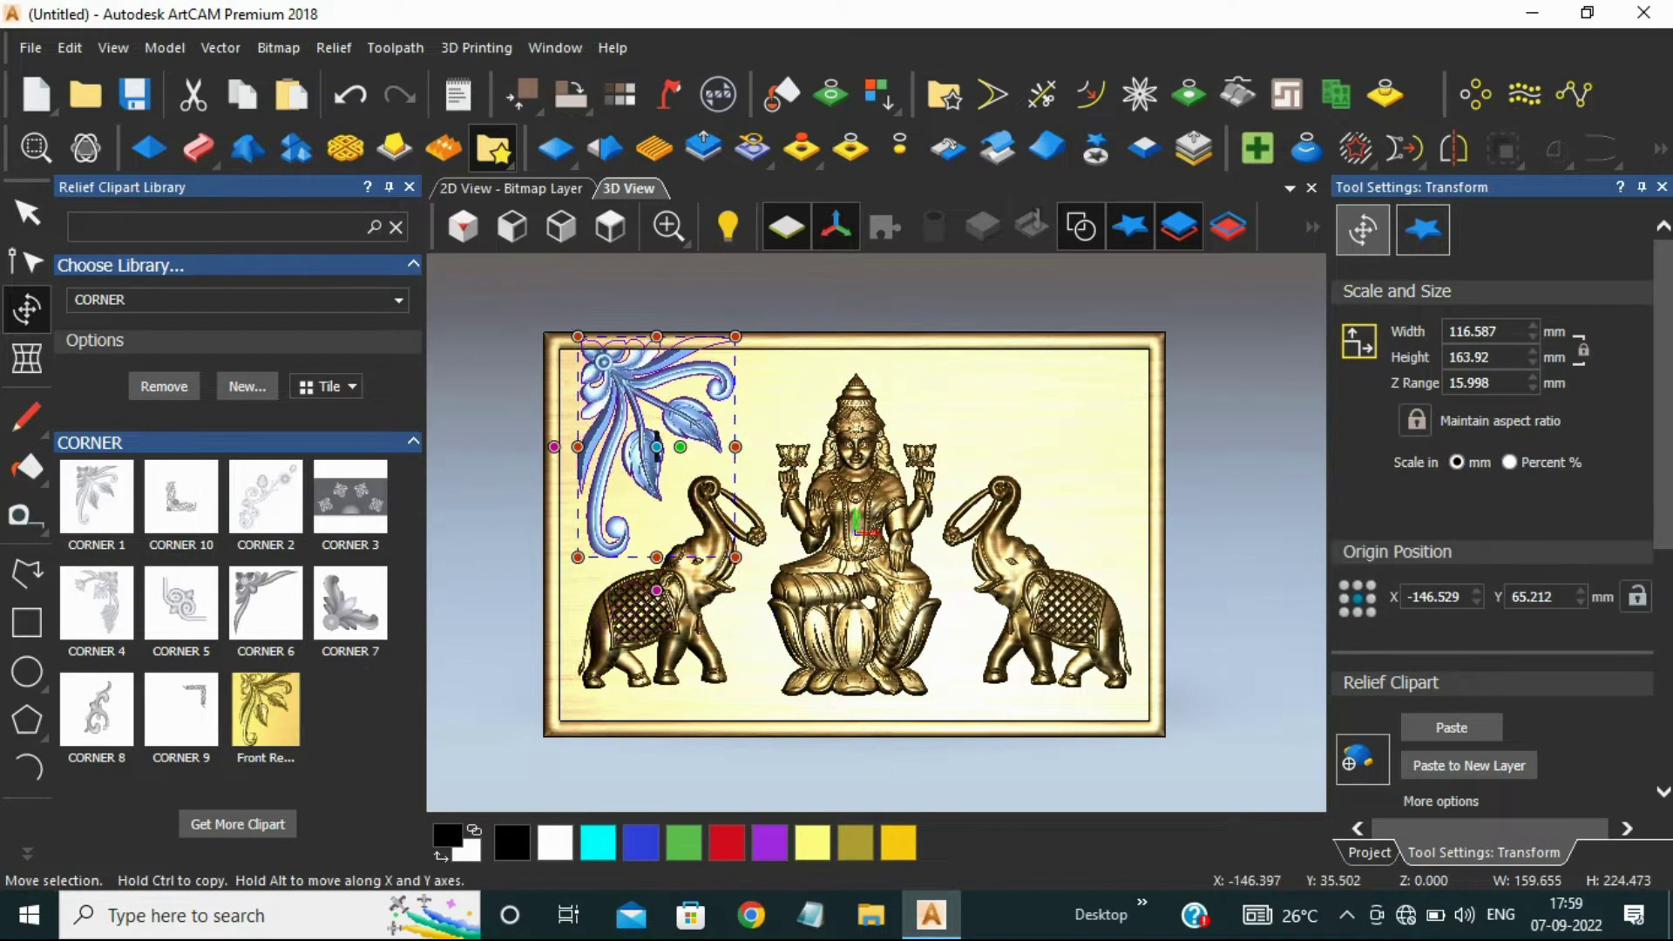
{"action": "scroll", "coordinate": [651, 481], "scroll_direction": "up", "scroll_amount": 3}
{"action": "left_click_drag", "start_coordinate": [644, 497], "coordinate": [632, 503]}
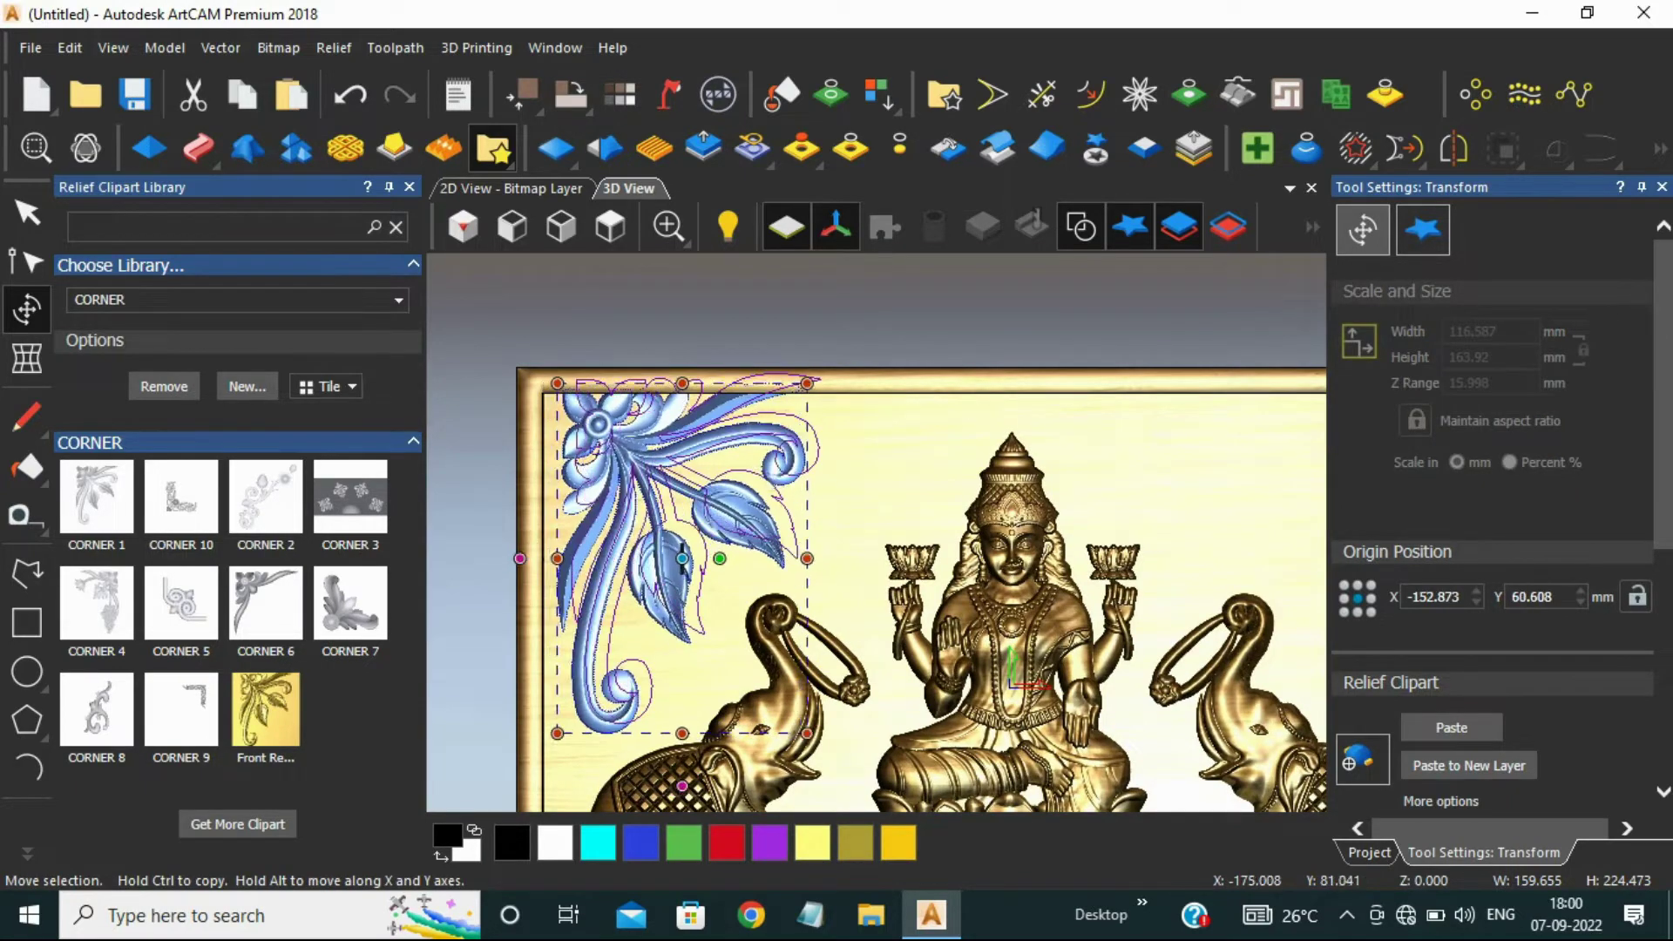
- Nudge the floral corner clipart down and left inside the frame's corner to about X -157.5, Y 54.2 mm
{"action": "scroll", "coordinate": [601, 398], "scroll_direction": "up", "scroll_amount": 4}
{"action": "key", "text": "Down"}
{"action": "key", "text": "Down"}
{"action": "key", "text": "Down"}
{"action": "key", "text": "Down"}
{"action": "key", "text": "Down"}
{"action": "key", "text": "Down"}
{"action": "key", "text": "Down"}
{"action": "key", "text": "Down"}
{"action": "key", "text": "Down"}
{"action": "key", "text": "Down"}
{"action": "key", "text": "Down"}
{"action": "key", "text": "Down"}
{"action": "key", "text": "Down"}
{"action": "key", "text": "Down"}
{"action": "key", "text": "Down"}
{"action": "key", "text": "Down"}
{"action": "key", "text": "Down"}
{"action": "key", "text": "Down"}
{"action": "key", "text": "Down"}
{"action": "key", "text": "Down"}
{"action": "key", "text": "Down"}
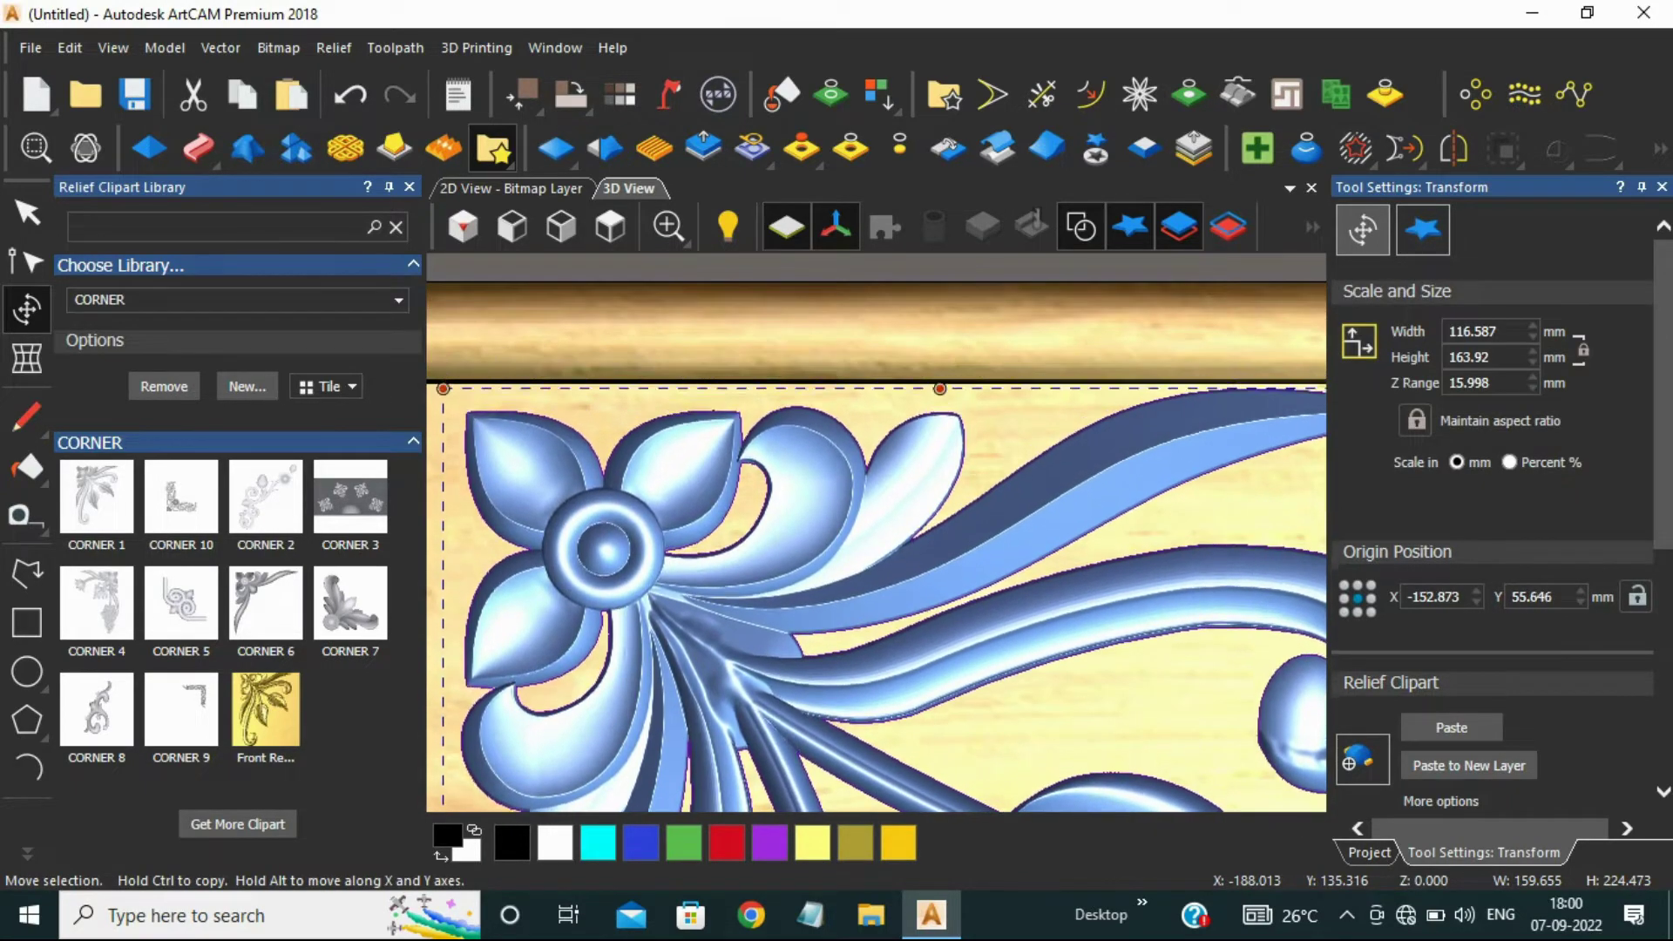
{"action": "scroll", "coordinate": [640, 408], "scroll_direction": "down", "scroll_amount": 1}
{"action": "middle_click_drag", "start_coordinate": [645, 427], "coordinate": [754, 427]}
{"action": "key", "text": "Down"}
{"action": "key", "text": "Left"}
{"action": "key", "text": "Left"}
{"action": "key", "text": "Left"}
{"action": "key", "text": "Left"}
{"action": "key", "text": "Left"}
{"action": "key", "text": "Left"}
{"action": "key", "text": "Left"}
{"action": "key", "text": "Left"}
{"action": "key", "text": "Left"}
{"action": "key", "text": "Left"}
{"action": "key", "text": "Left"}
{"action": "key", "text": "Left"}
{"action": "key", "text": "Left"}
{"action": "key", "text": "Left"}
{"action": "key", "text": "Left"}
{"action": "key", "text": "Left"}
{"action": "key", "text": "Left"}
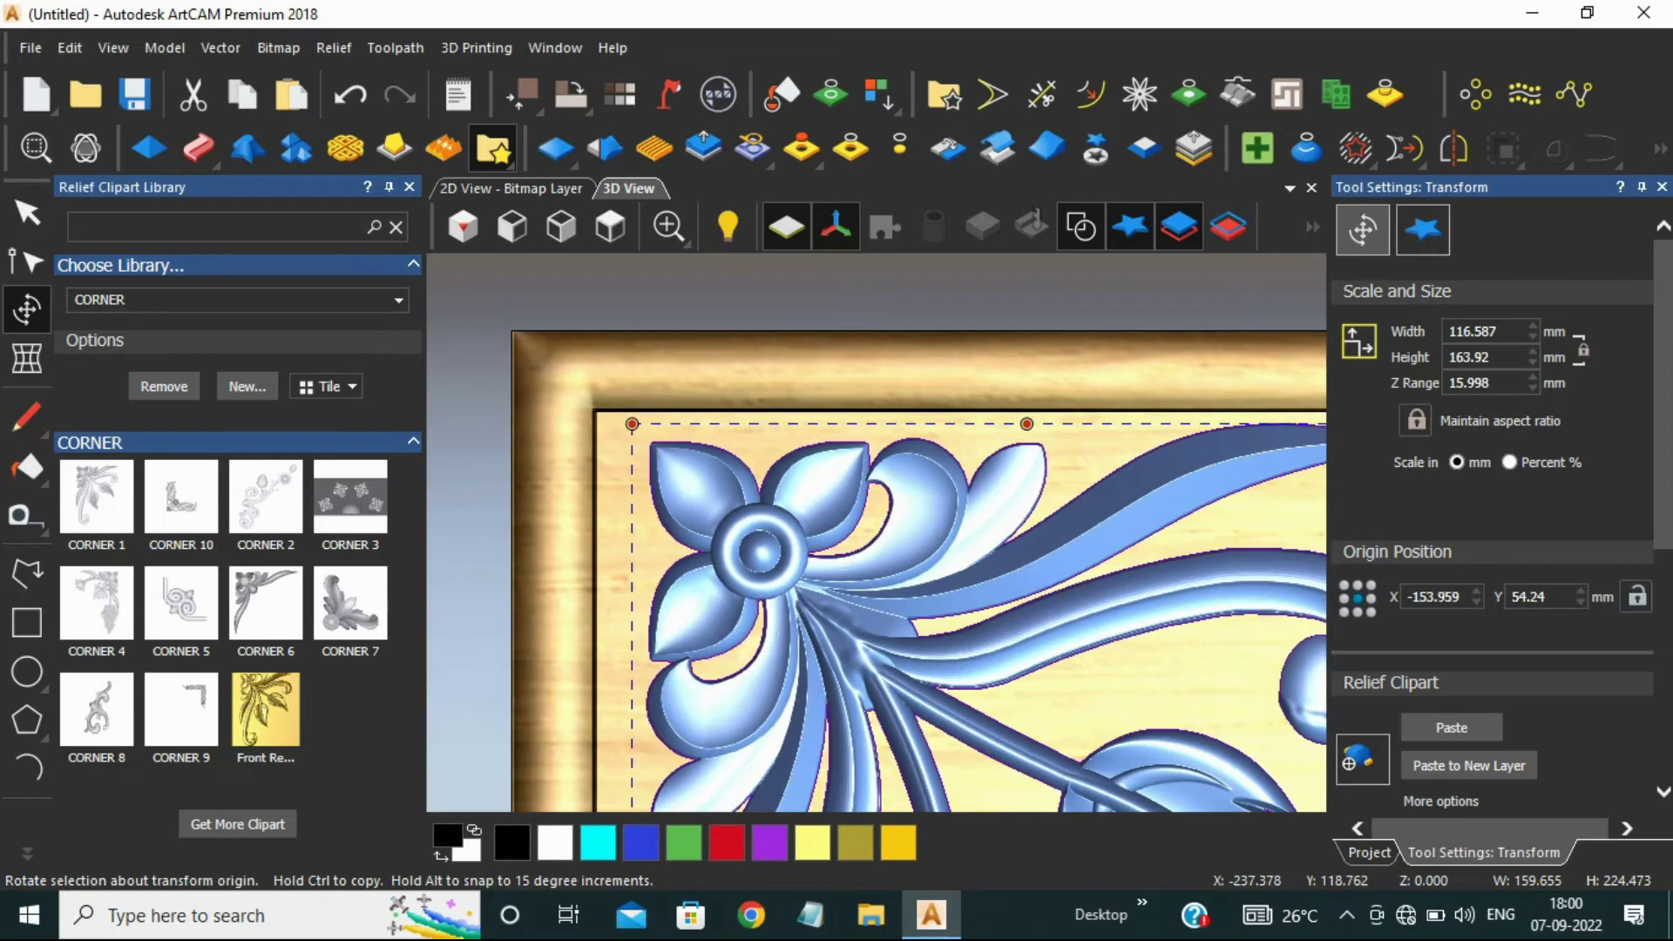
- Paste the floral corner clipart into the front relief
{"action": "scroll", "coordinate": [462, 541], "scroll_direction": "down", "scroll_amount": 2}
{"action": "scroll", "coordinate": [689, 479], "scroll_direction": "down", "scroll_amount": 3}
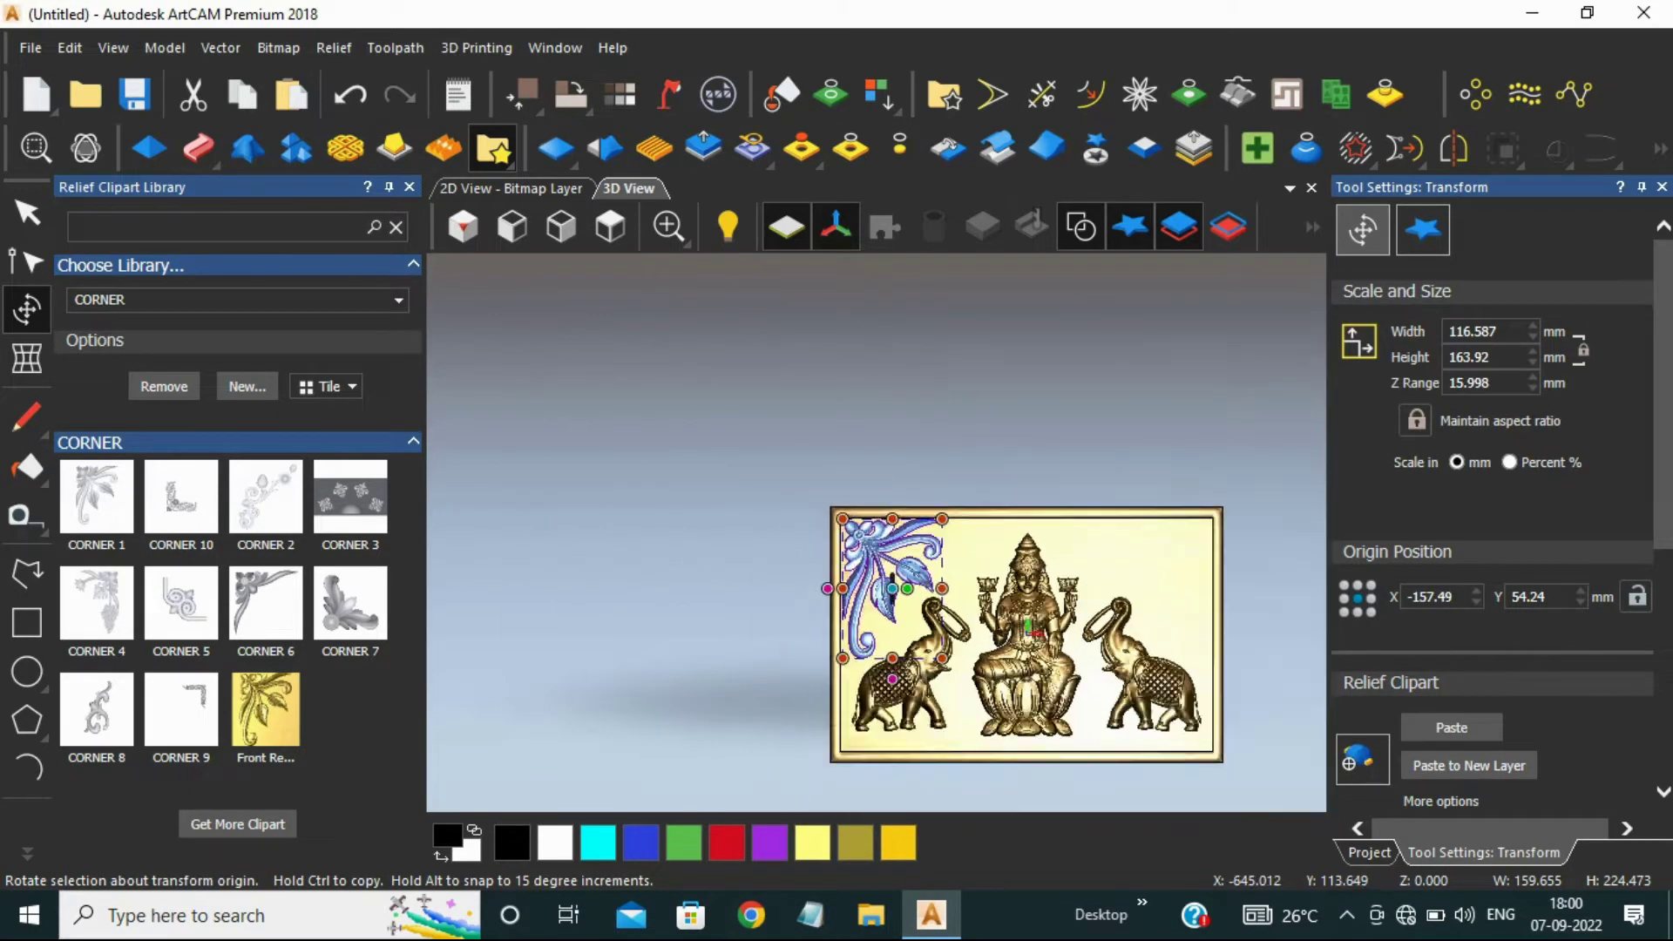
{"action": "scroll", "coordinate": [689, 478], "scroll_direction": "down", "scroll_amount": 3}
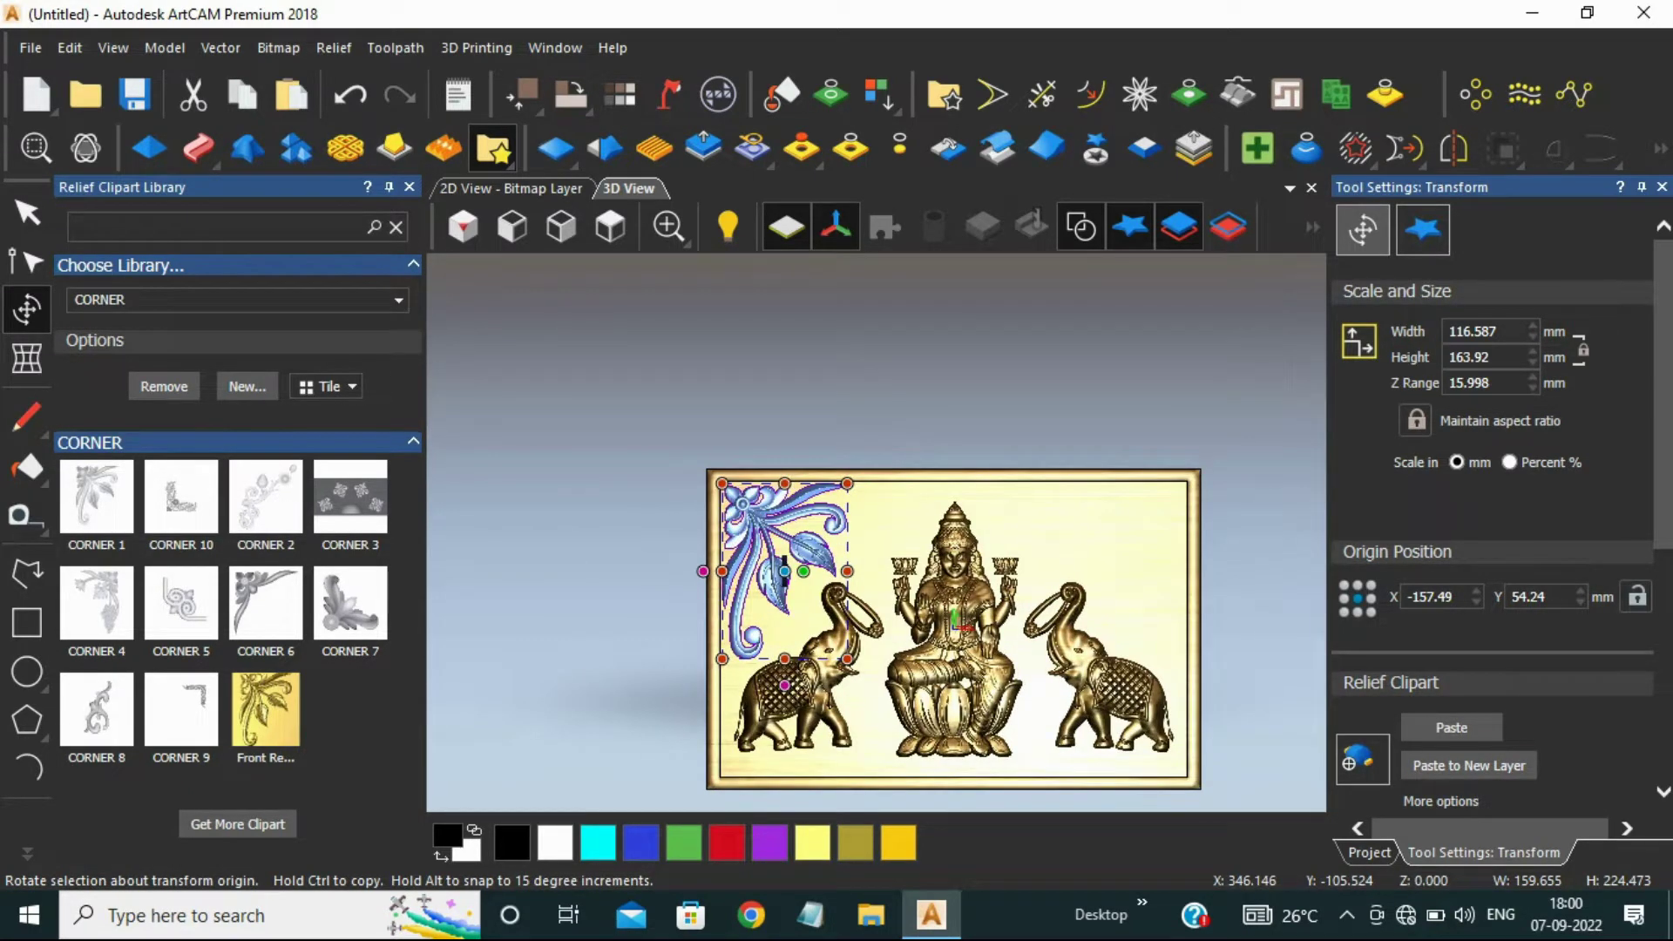
{"action": "left_click", "coordinate": [1452, 727]}
{"action": "scroll", "coordinate": [716, 571], "scroll_direction": "up", "scroll_amount": 4}
{"action": "scroll", "coordinate": [723, 595], "scroll_direction": "down", "scroll_amount": 6}
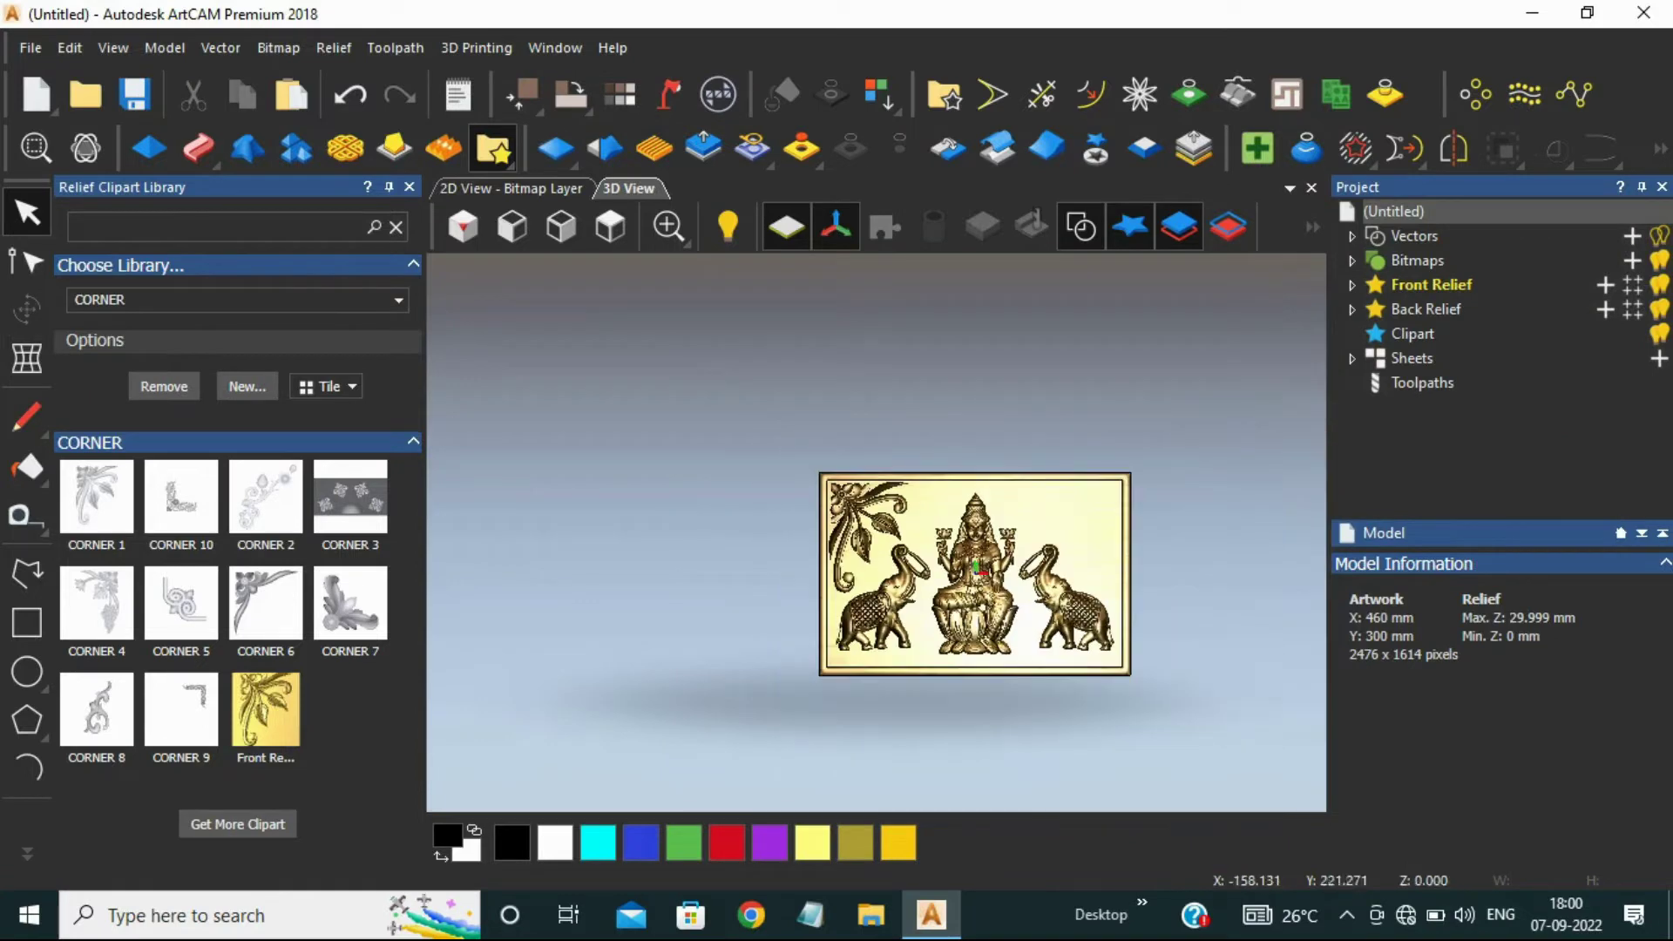
{"action": "scroll", "coordinate": [810, 488], "scroll_direction": "up", "scroll_amount": 3}
{"action": "scroll", "coordinate": [810, 488], "scroll_direction": "up", "scroll_amount": 2}
{"action": "scroll", "coordinate": [871, 531], "scroll_direction": "down", "scroll_amount": 3}
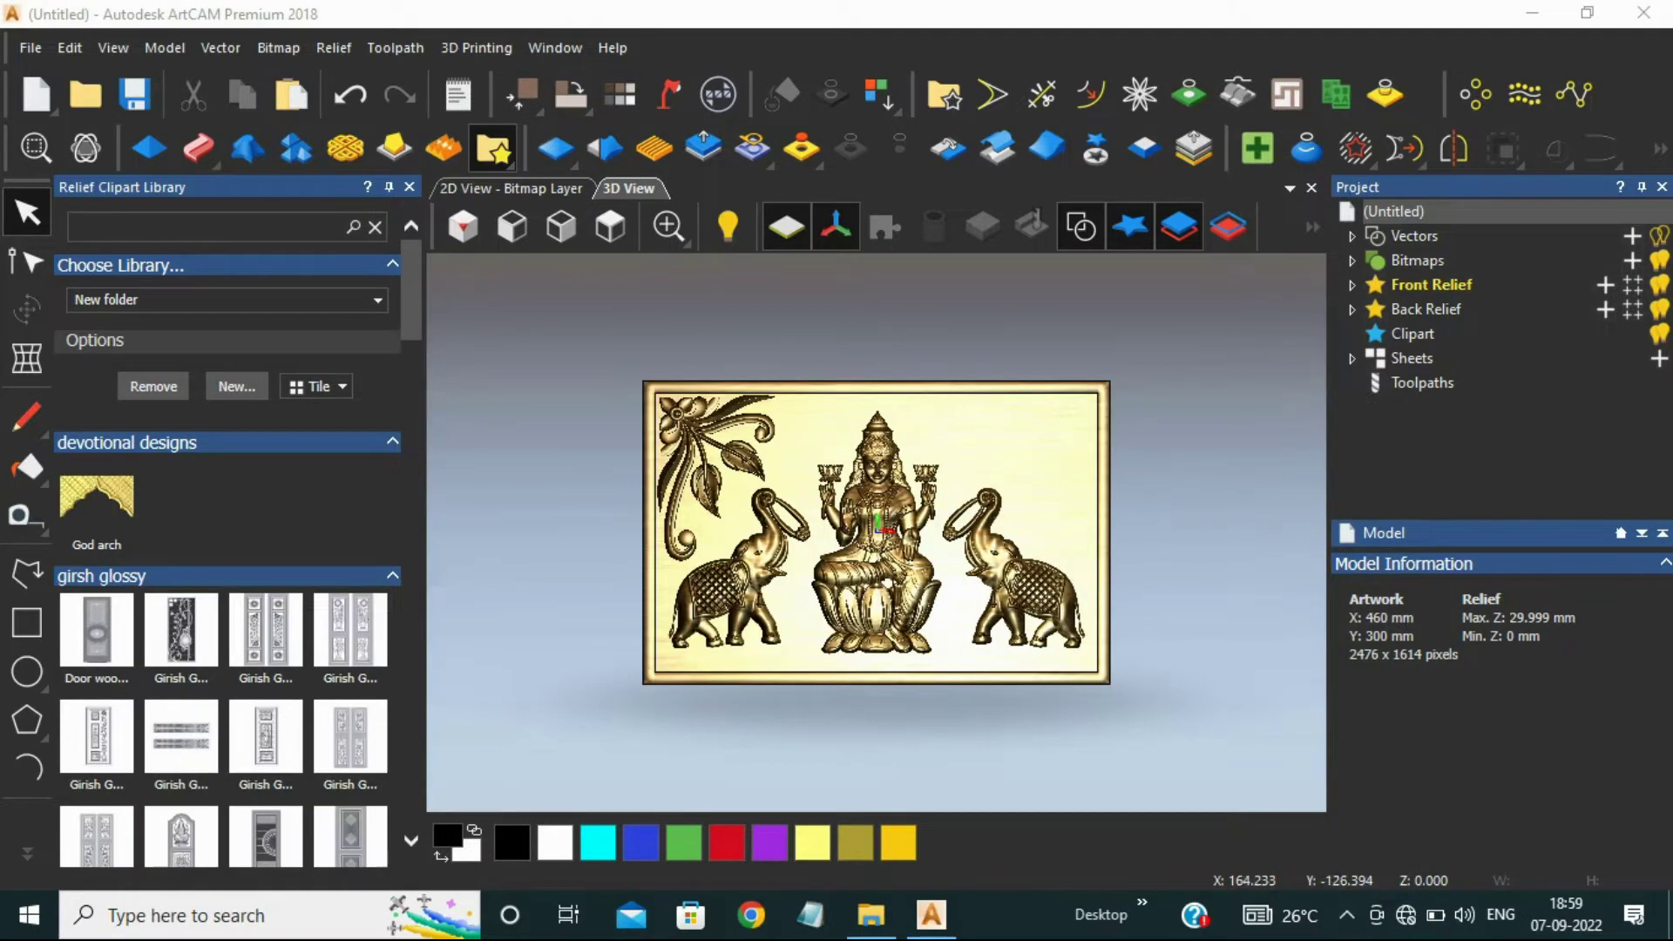
- Start a polyline on the frame's left inner edge at X -218, Y -28.837 mm, running through the upper-left corner and along the top edge
{"action": "scroll", "coordinate": [714, 634], "scroll_direction": "up", "scroll_amount": 2}
{"action": "left_click", "coordinate": [27, 573]}
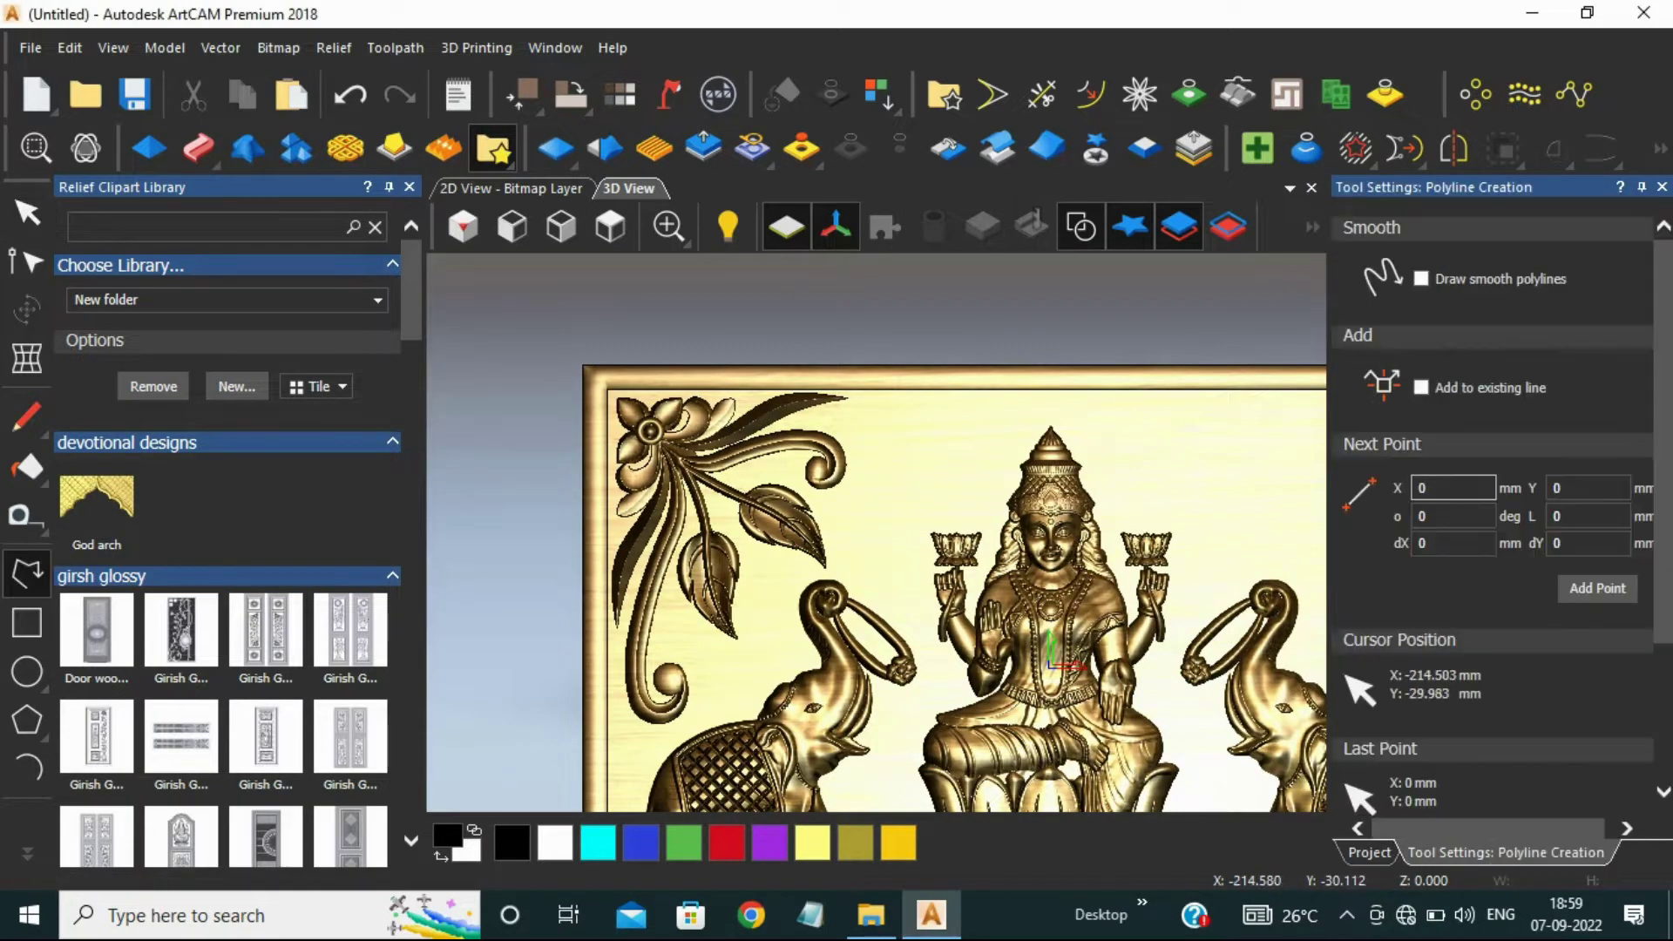
{"action": "scroll", "coordinate": [575, 627], "scroll_direction": "up", "scroll_amount": 2}
{"action": "left_click", "coordinate": [603, 719]}
{"action": "scroll", "coordinate": [604, 716], "scroll_direction": "down", "scroll_amount": 3}
{"action": "scroll", "coordinate": [739, 375], "scroll_direction": "up", "scroll_amount": 4}
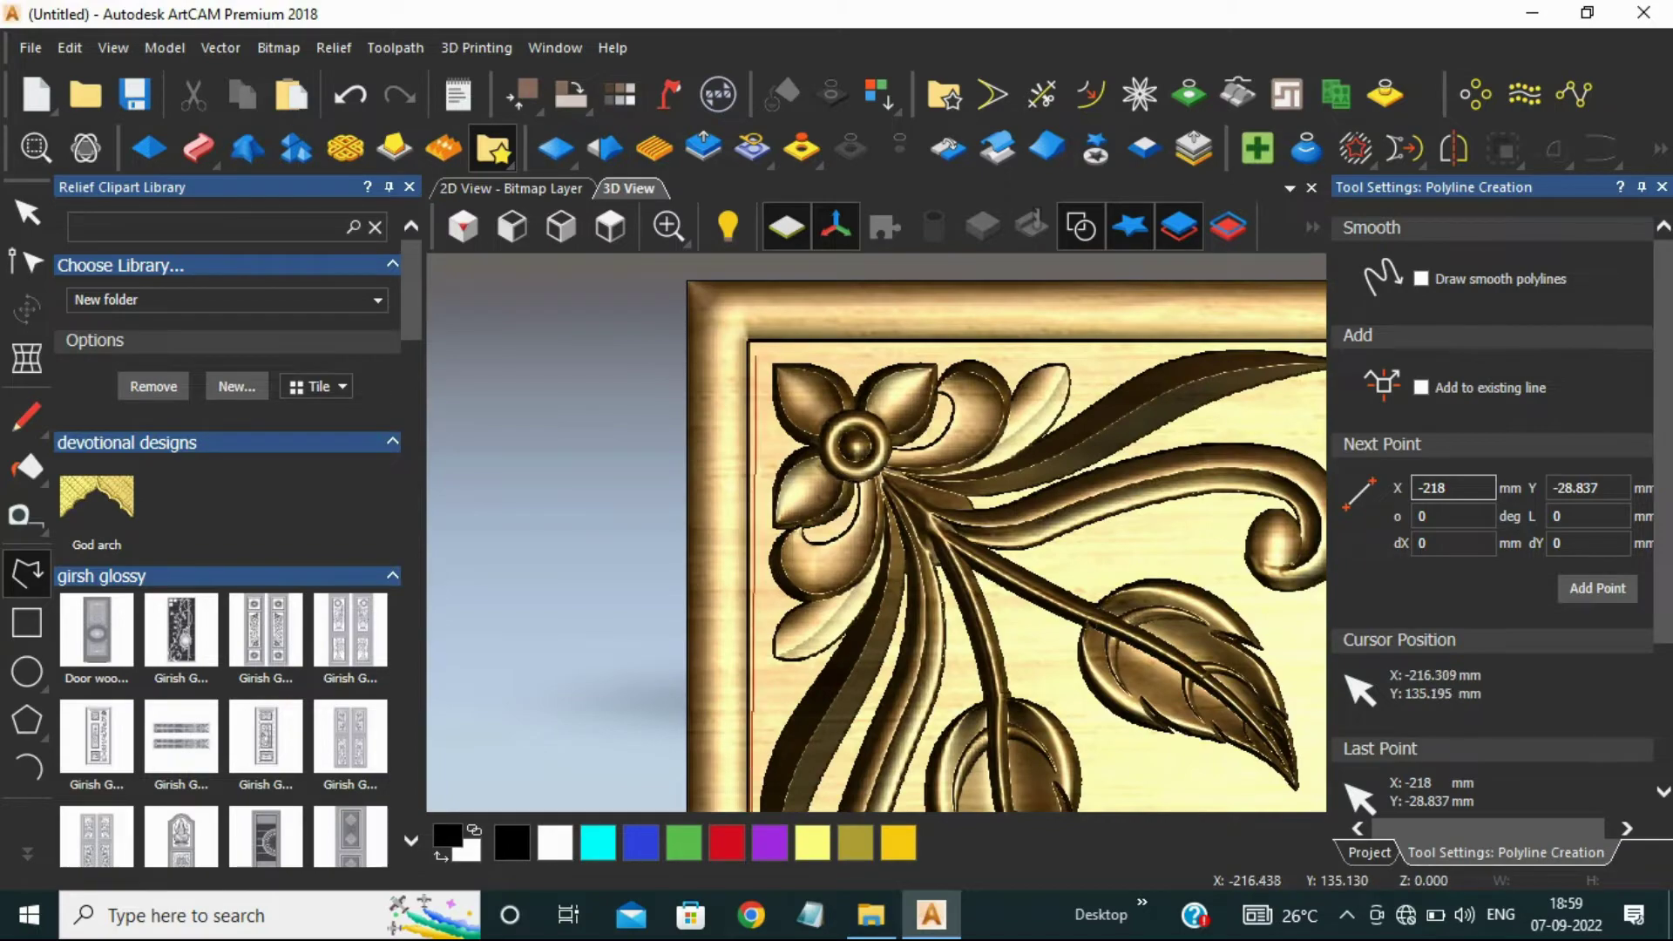
{"action": "left_click", "coordinate": [748, 343]}
{"action": "scroll", "coordinate": [747, 349], "scroll_direction": "down", "scroll_amount": 3}
{"action": "scroll", "coordinate": [1046, 421], "scroll_direction": "up", "scroll_amount": 3}
{"action": "left_click", "coordinate": [1118, 420]}
- Continue the polyline between the floral ornament and the elephant, returning to the frame's left inner edge at X -218, Y -32.561 mm
{"action": "scroll", "coordinate": [1119, 421], "scroll_direction": "down", "scroll_amount": 3}
{"action": "left_click", "coordinate": [925, 727]}
{"action": "scroll", "coordinate": [925, 728], "scroll_direction": "down", "scroll_amount": 3}
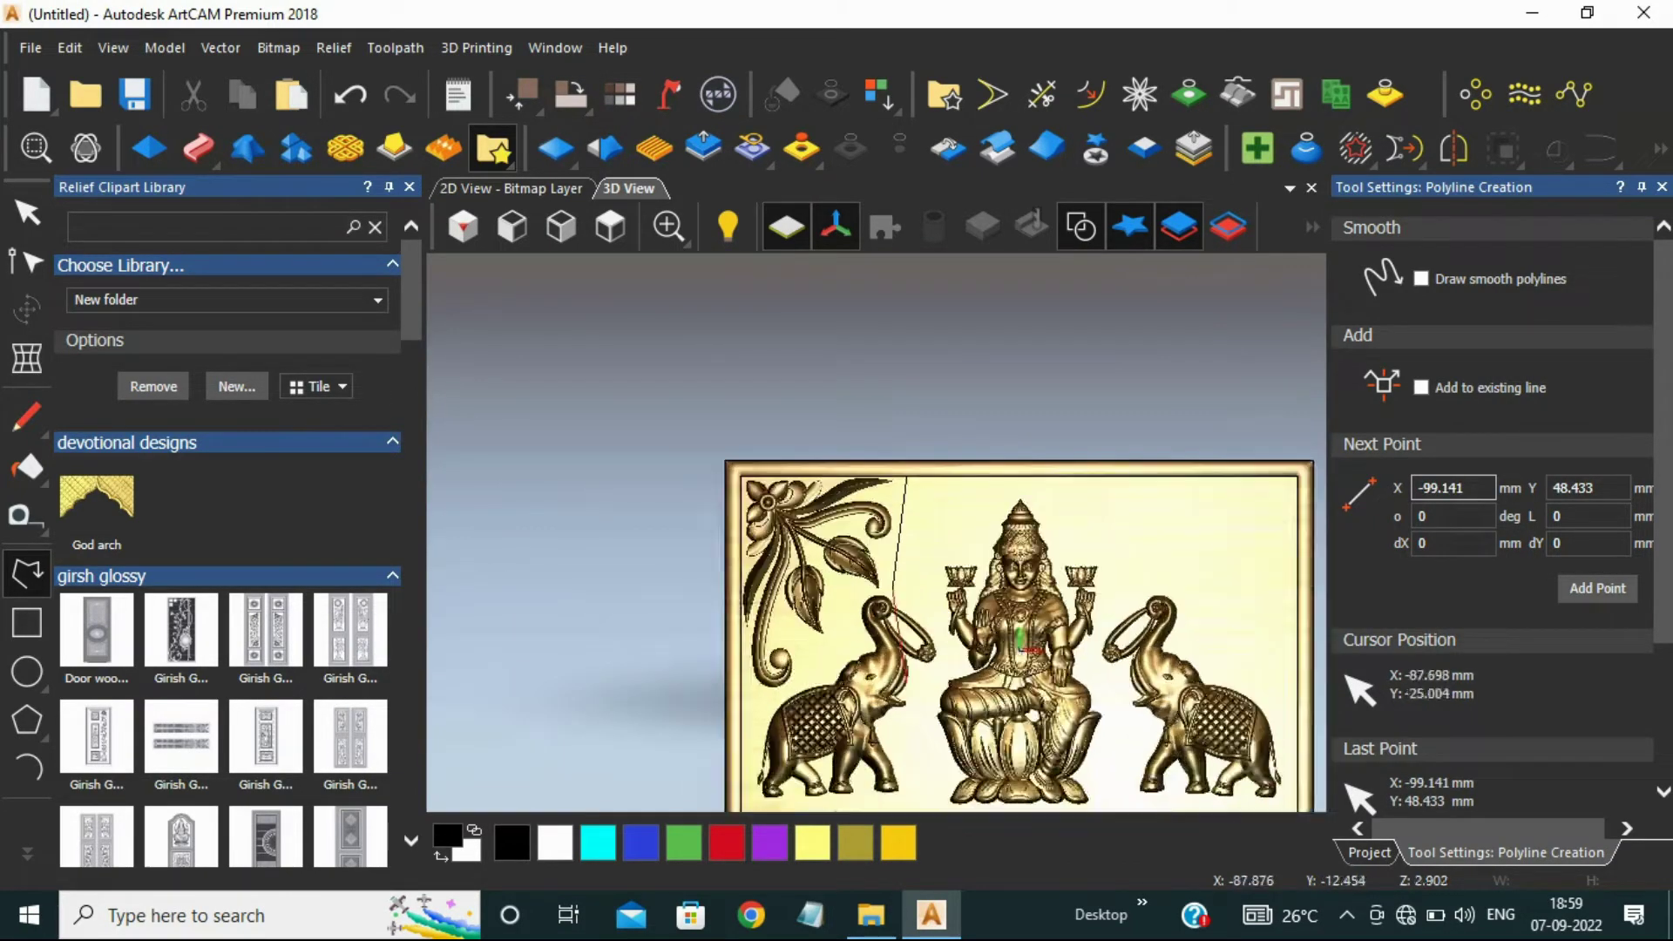
{"action": "scroll", "coordinate": [885, 642], "scroll_direction": "up", "scroll_amount": 4}
{"action": "left_click", "coordinate": [727, 442]}
{"action": "left_click", "coordinate": [663, 616]}
{"action": "left_click", "coordinate": [550, 743]}
{"action": "scroll", "coordinate": [552, 739], "scroll_direction": "down", "scroll_amount": 4}
{"action": "scroll", "coordinate": [560, 655], "scroll_direction": "up", "scroll_amount": 3}
{"action": "left_click", "coordinate": [734, 631]}
{"action": "left_click", "coordinate": [480, 619]}
{"action": "scroll", "coordinate": [481, 619], "scroll_direction": "down", "scroll_amount": 3}
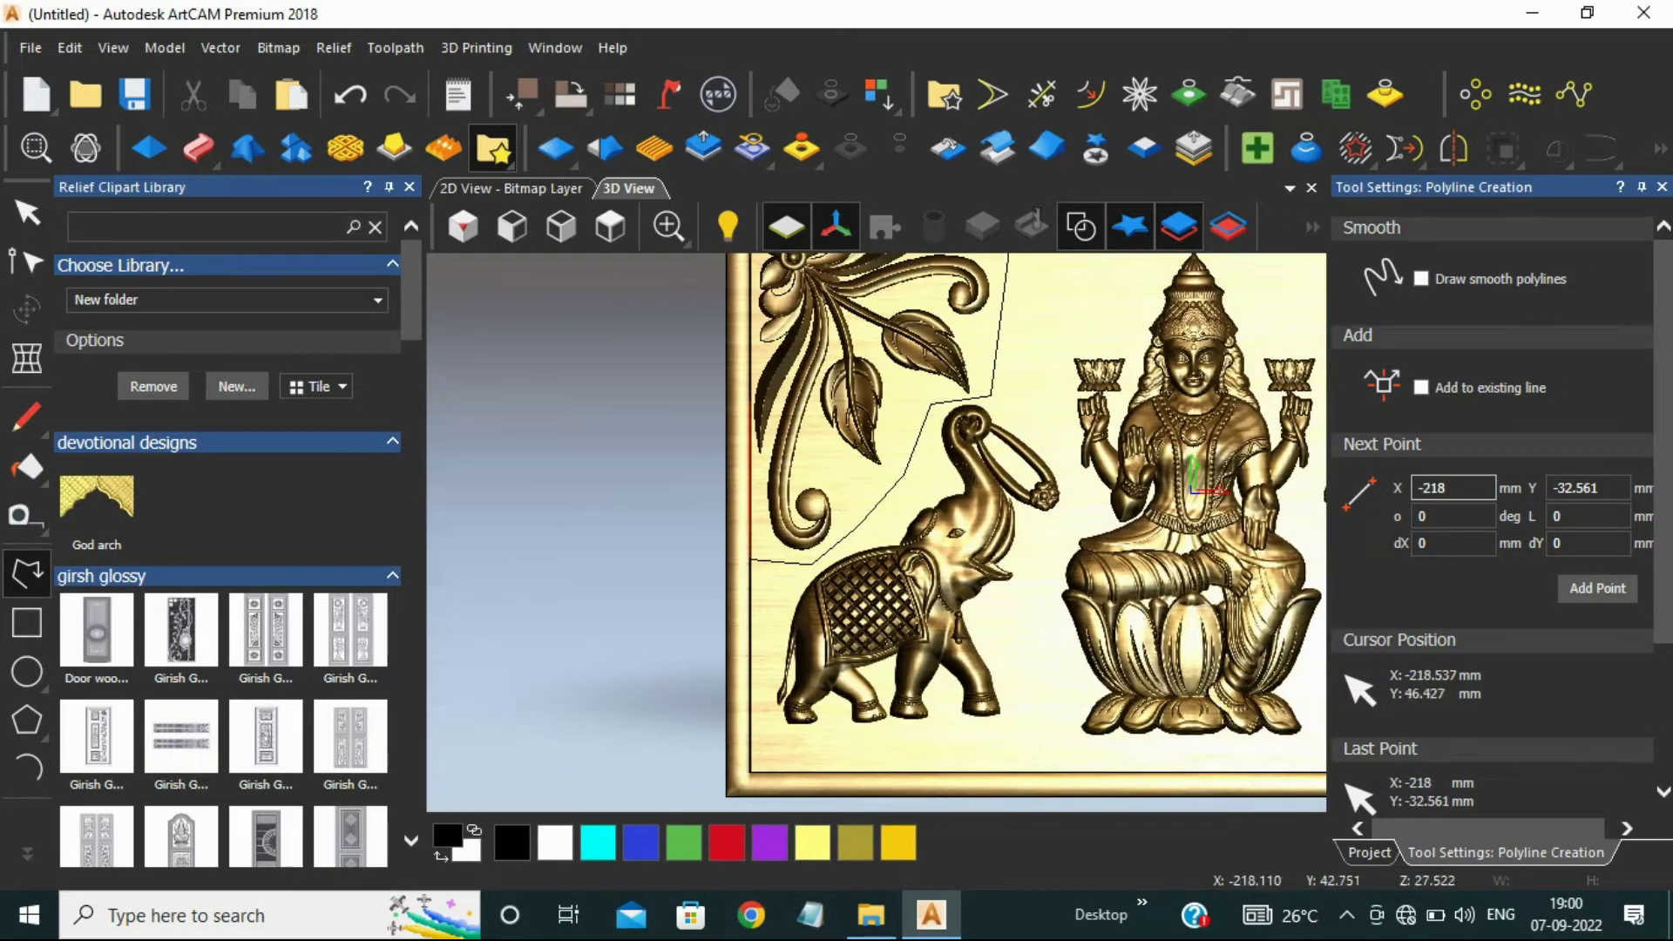
- Try to join the polyline's ends on the frame's left inner edge, and delete the unclosed polyline
{"action": "scroll", "coordinate": [747, 465], "scroll_direction": "up", "scroll_amount": 3}
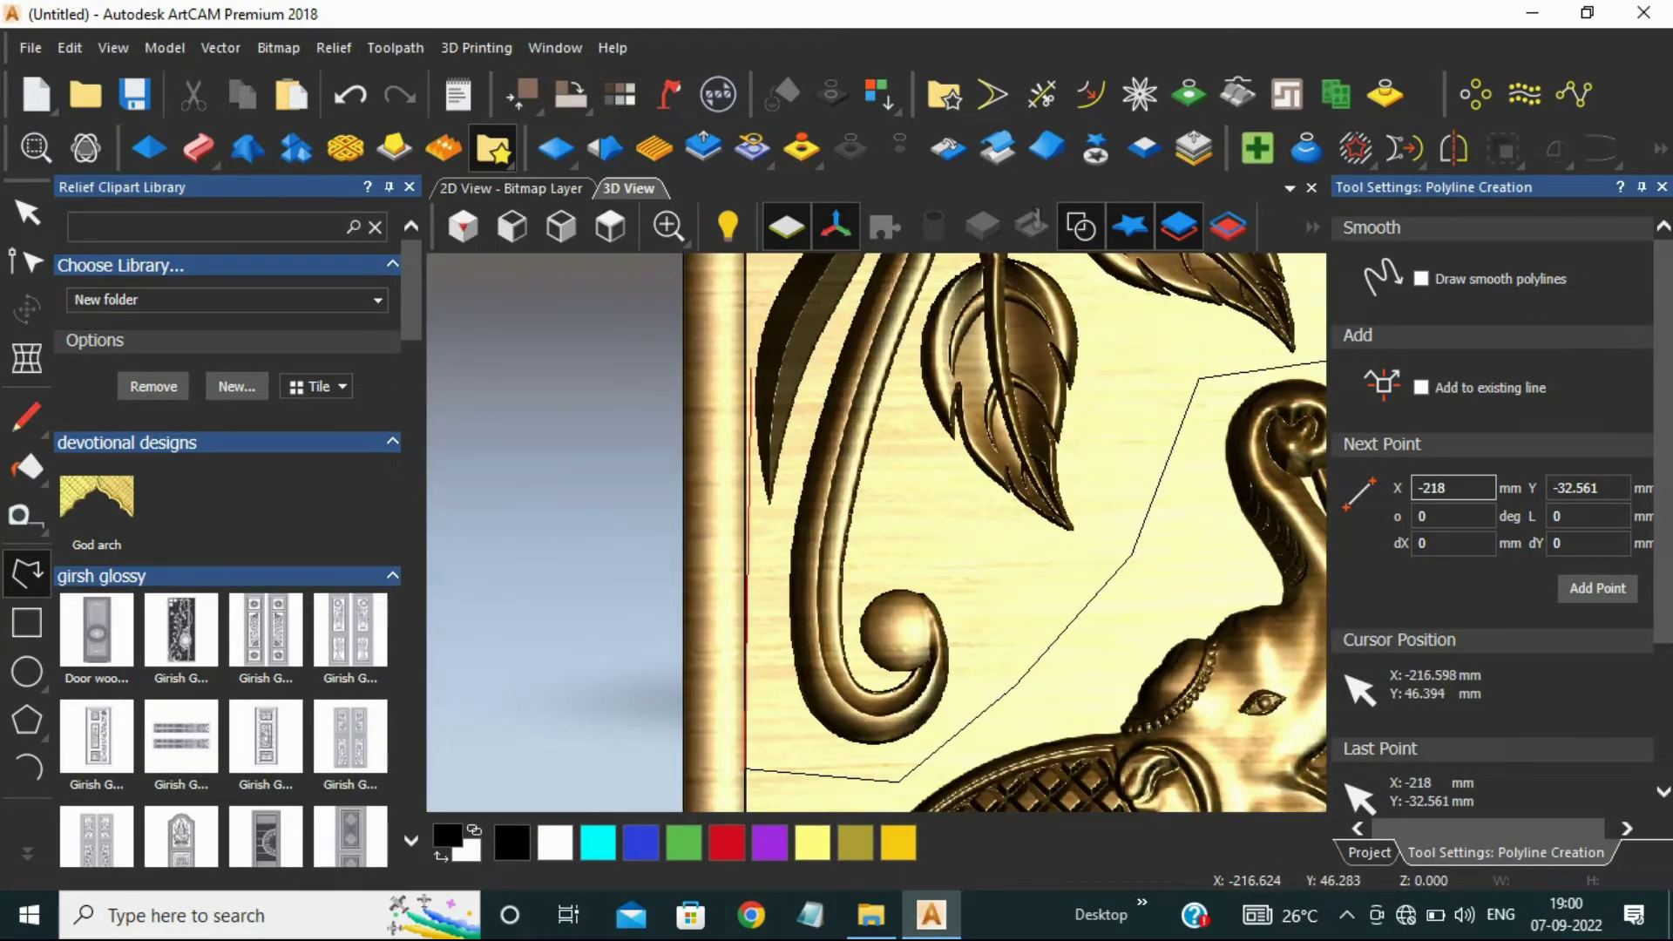
{"action": "scroll", "coordinate": [756, 629], "scroll_direction": "up", "scroll_amount": 3}
{"action": "scroll", "coordinate": [871, 531], "scroll_direction": "down", "scroll_amount": 6}
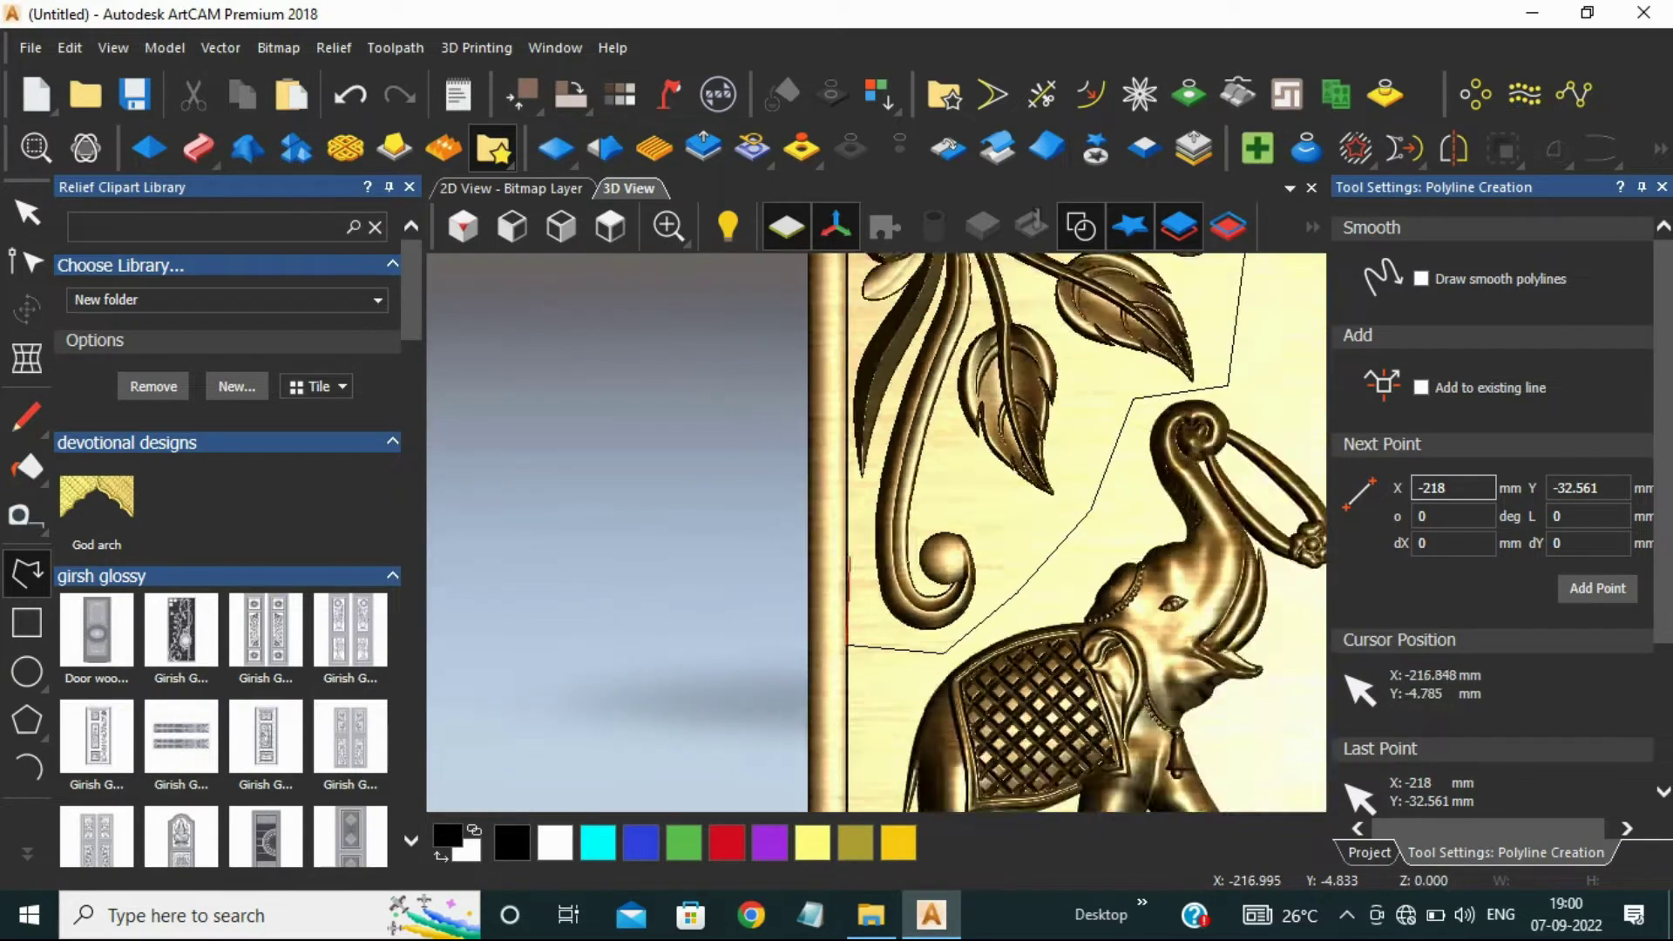
{"action": "scroll", "coordinate": [860, 308], "scroll_direction": "up", "scroll_amount": 3}
{"action": "scroll", "coordinate": [859, 307], "scroll_direction": "down", "scroll_amount": 5}
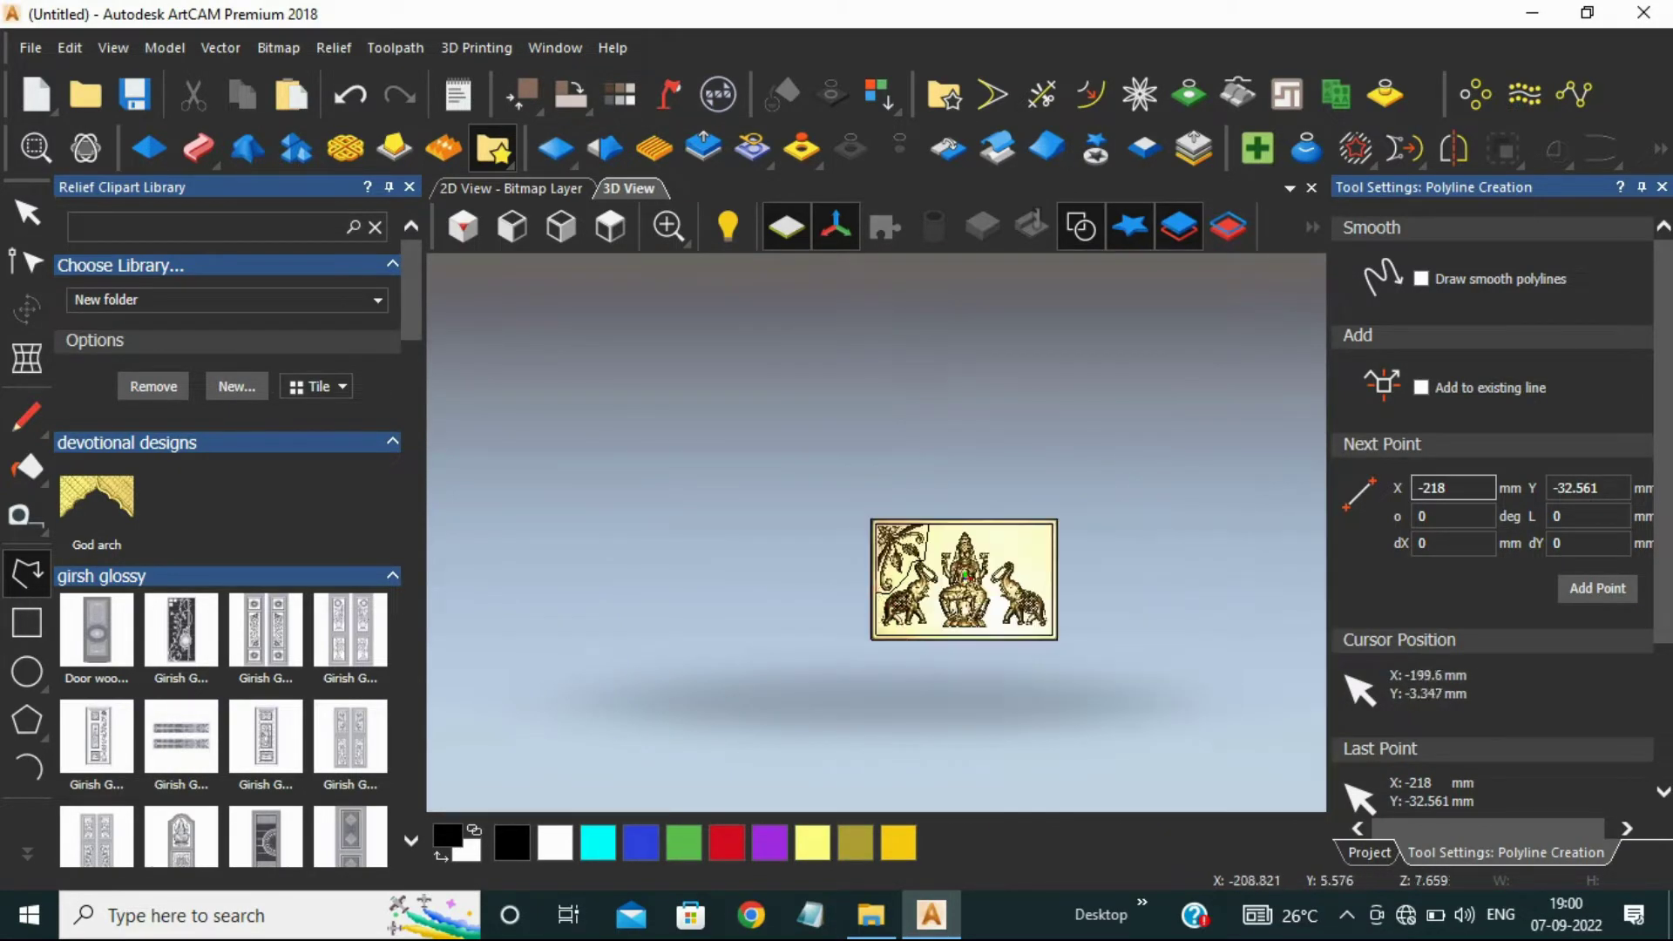
{"action": "scroll", "coordinate": [877, 560], "scroll_direction": "up", "scroll_amount": 6}
{"action": "scroll", "coordinate": [877, 559], "scroll_direction": "down", "scroll_amount": 2}
{"action": "scroll", "coordinate": [1559, 740], "scroll_direction": "down", "scroll_amount": 3}
{"action": "left_click", "coordinate": [1607, 793]}
{"action": "key", "text": "Escape"}
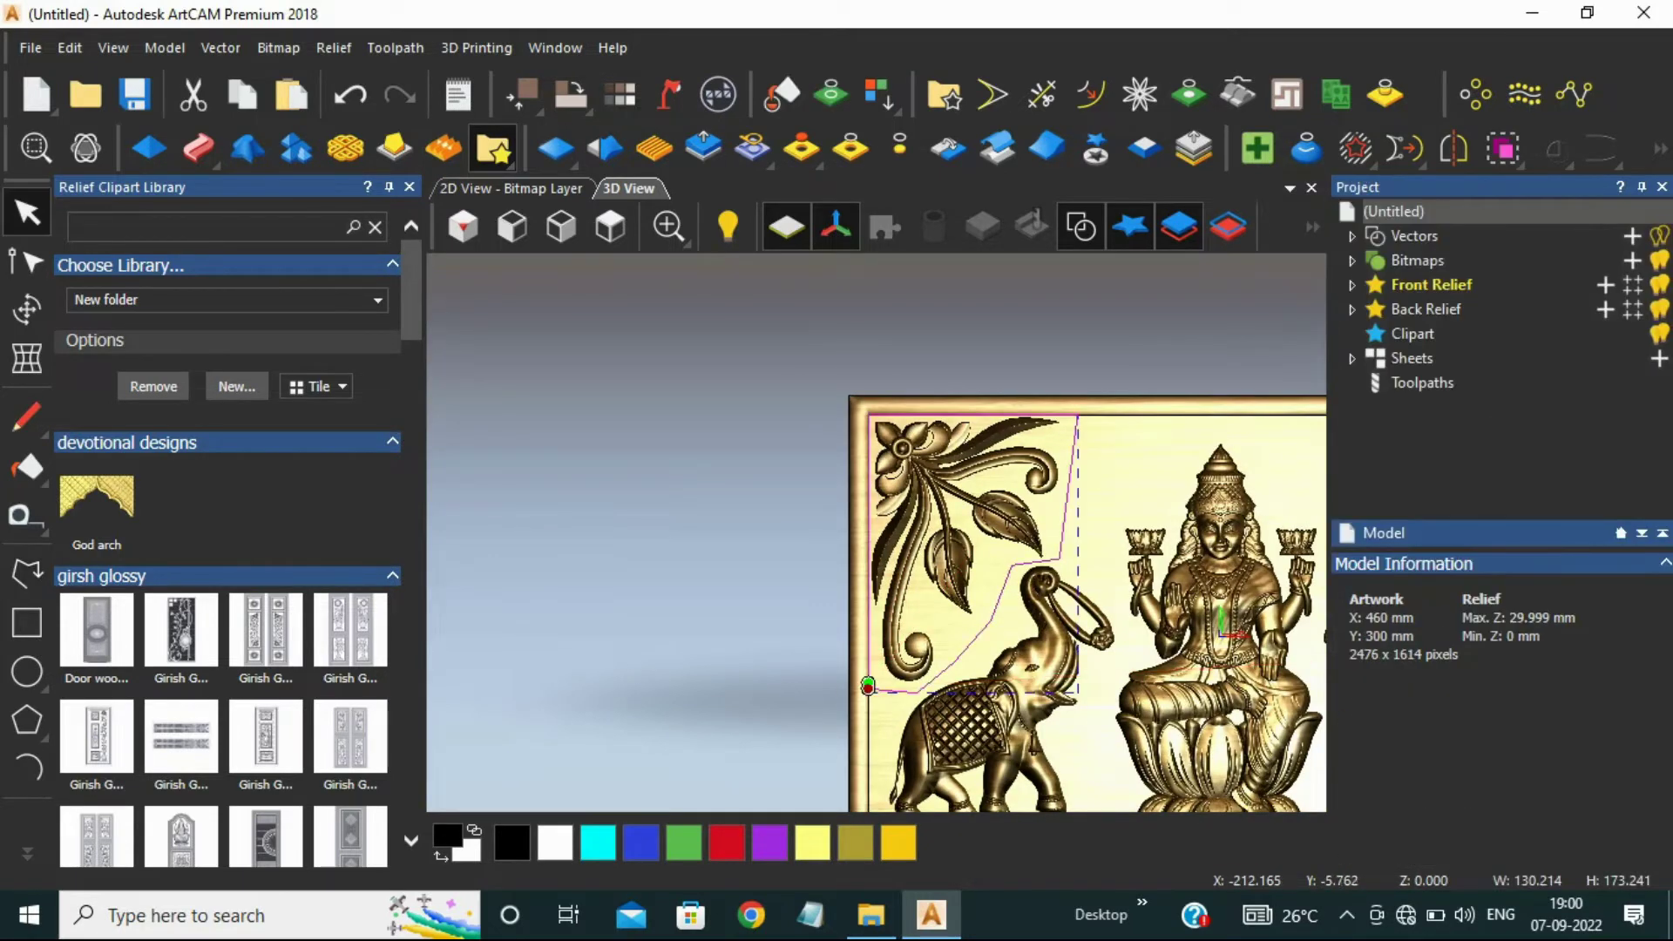
{"action": "scroll", "coordinate": [881, 701], "scroll_direction": "up", "scroll_amount": 6}
{"action": "key", "text": "Up"}
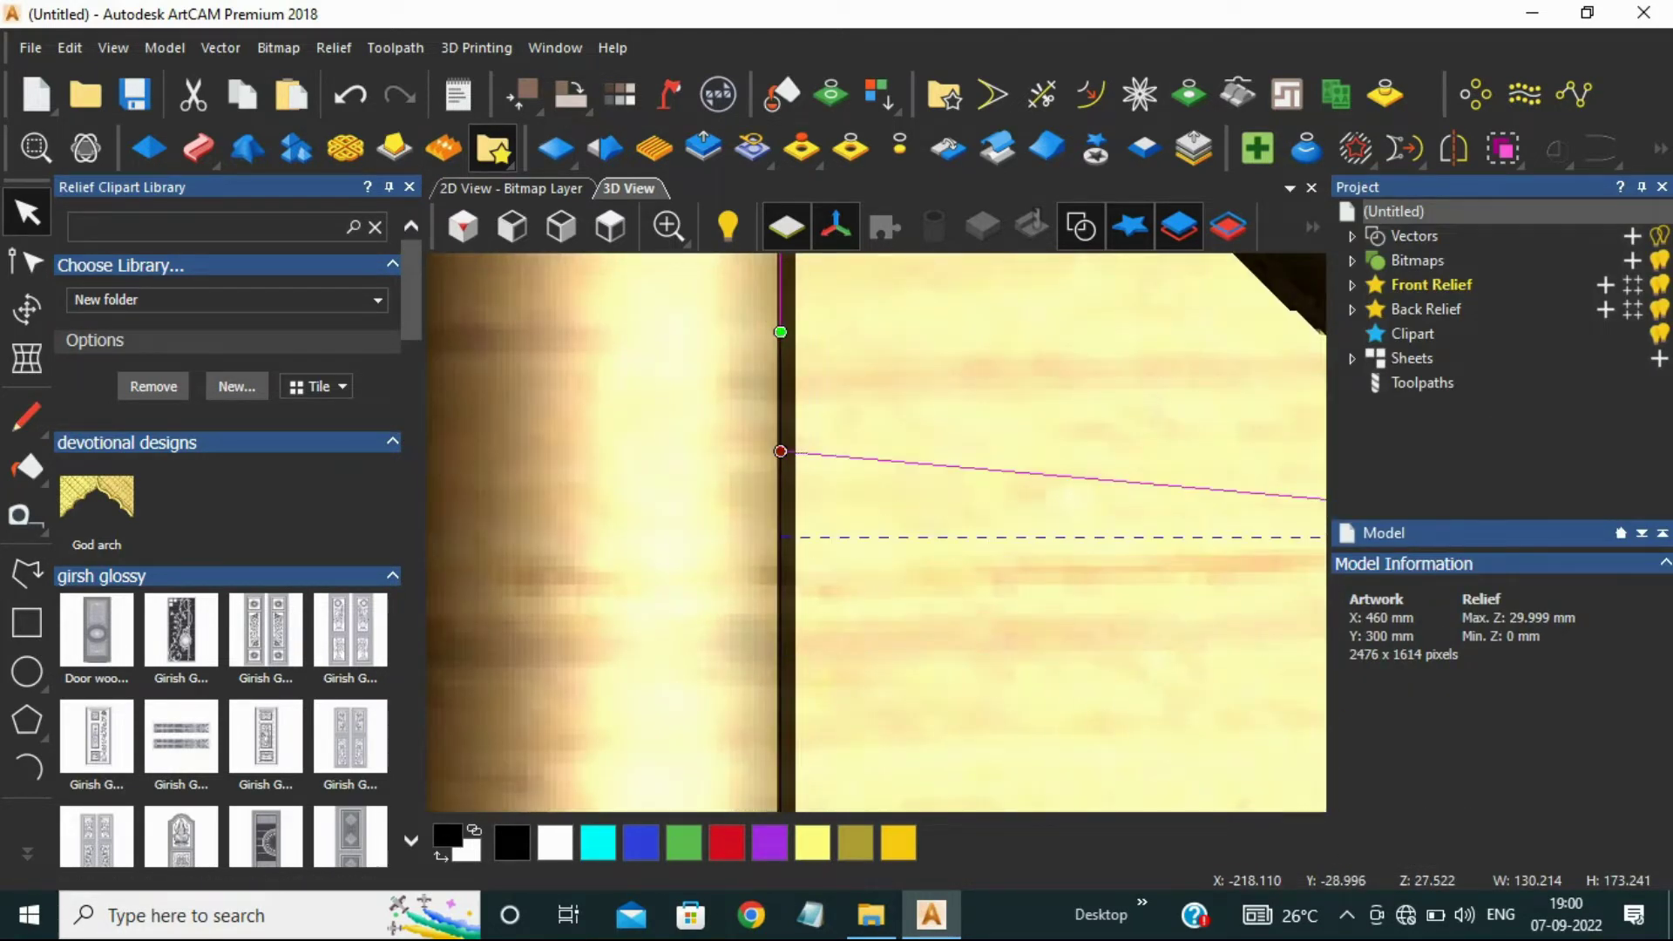
{"action": "scroll", "coordinate": [877, 532], "scroll_direction": "down", "scroll_amount": 6}
{"action": "key", "text": "Delete"}
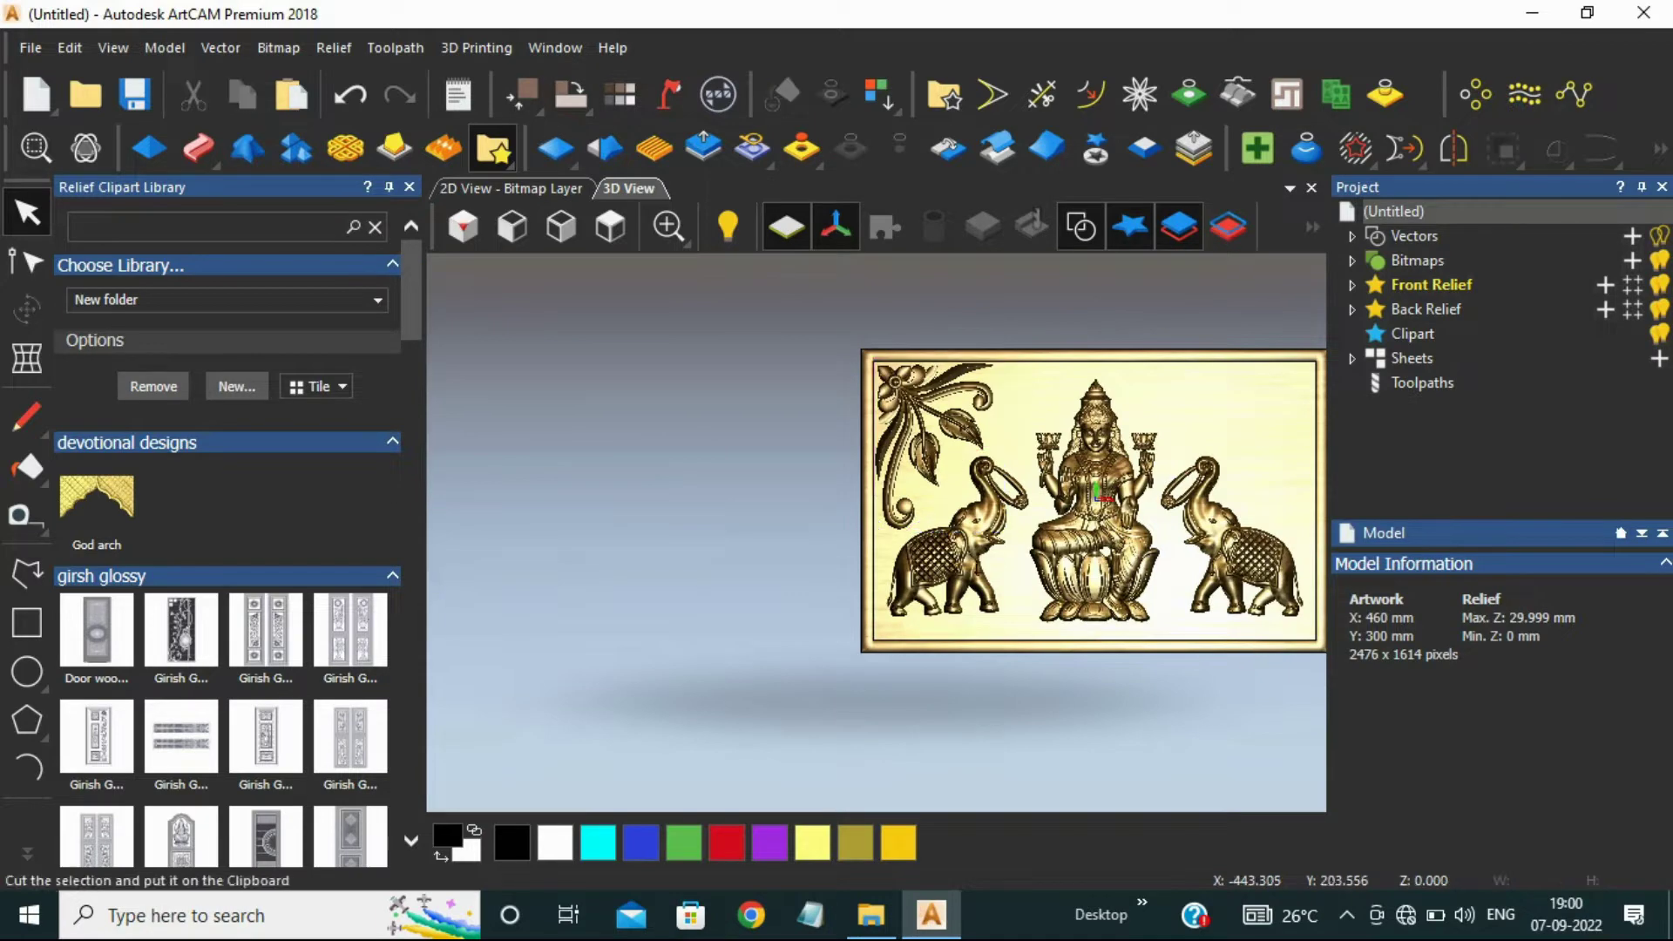
- Start a new polyline on the frame's left inner edge at X -218, Y -30.205 mm, running to the upper-left inner corner at Y 138 mm
{"action": "left_click", "coordinate": [27, 574]}
{"action": "scroll", "coordinate": [862, 533], "scroll_direction": "up", "scroll_amount": 6}
{"action": "left_click", "coordinate": [1020, 521]}
{"action": "left_click", "coordinate": [996, 497]}
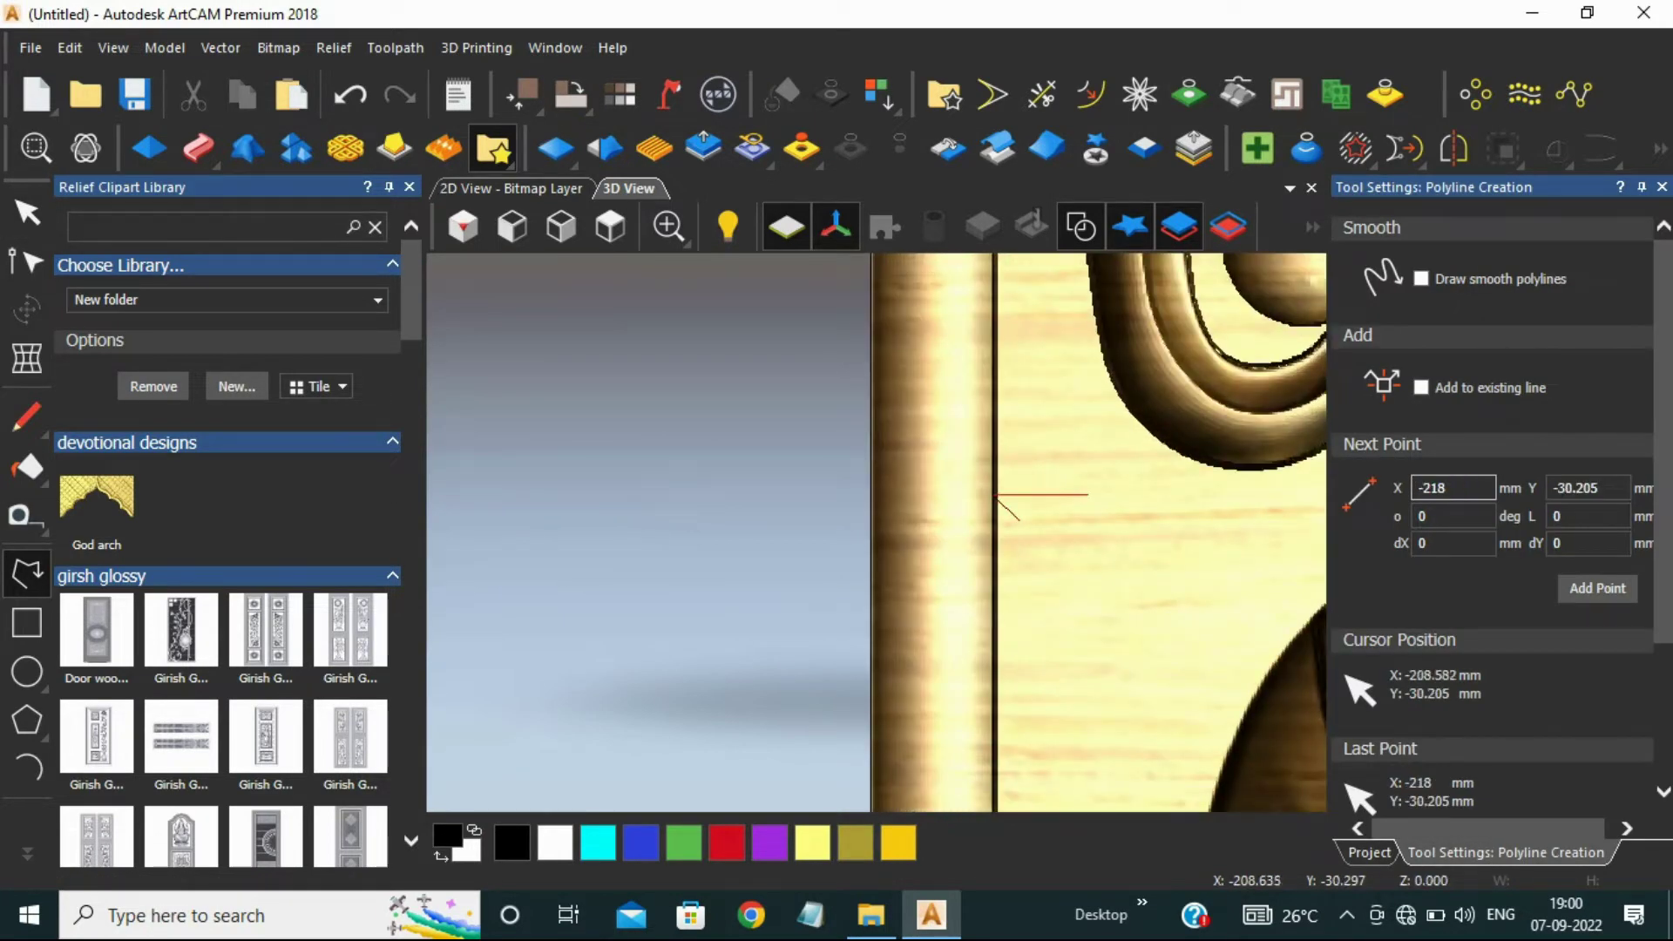
{"action": "scroll", "coordinate": [1080, 495], "scroll_direction": "down", "scroll_amount": 6}
{"action": "scroll", "coordinate": [896, 302], "scroll_direction": "up", "scroll_amount": 4}
{"action": "left_click", "coordinate": [885, 297]}
{"action": "scroll", "coordinate": [875, 532], "scroll_direction": "down", "scroll_amount": 5}
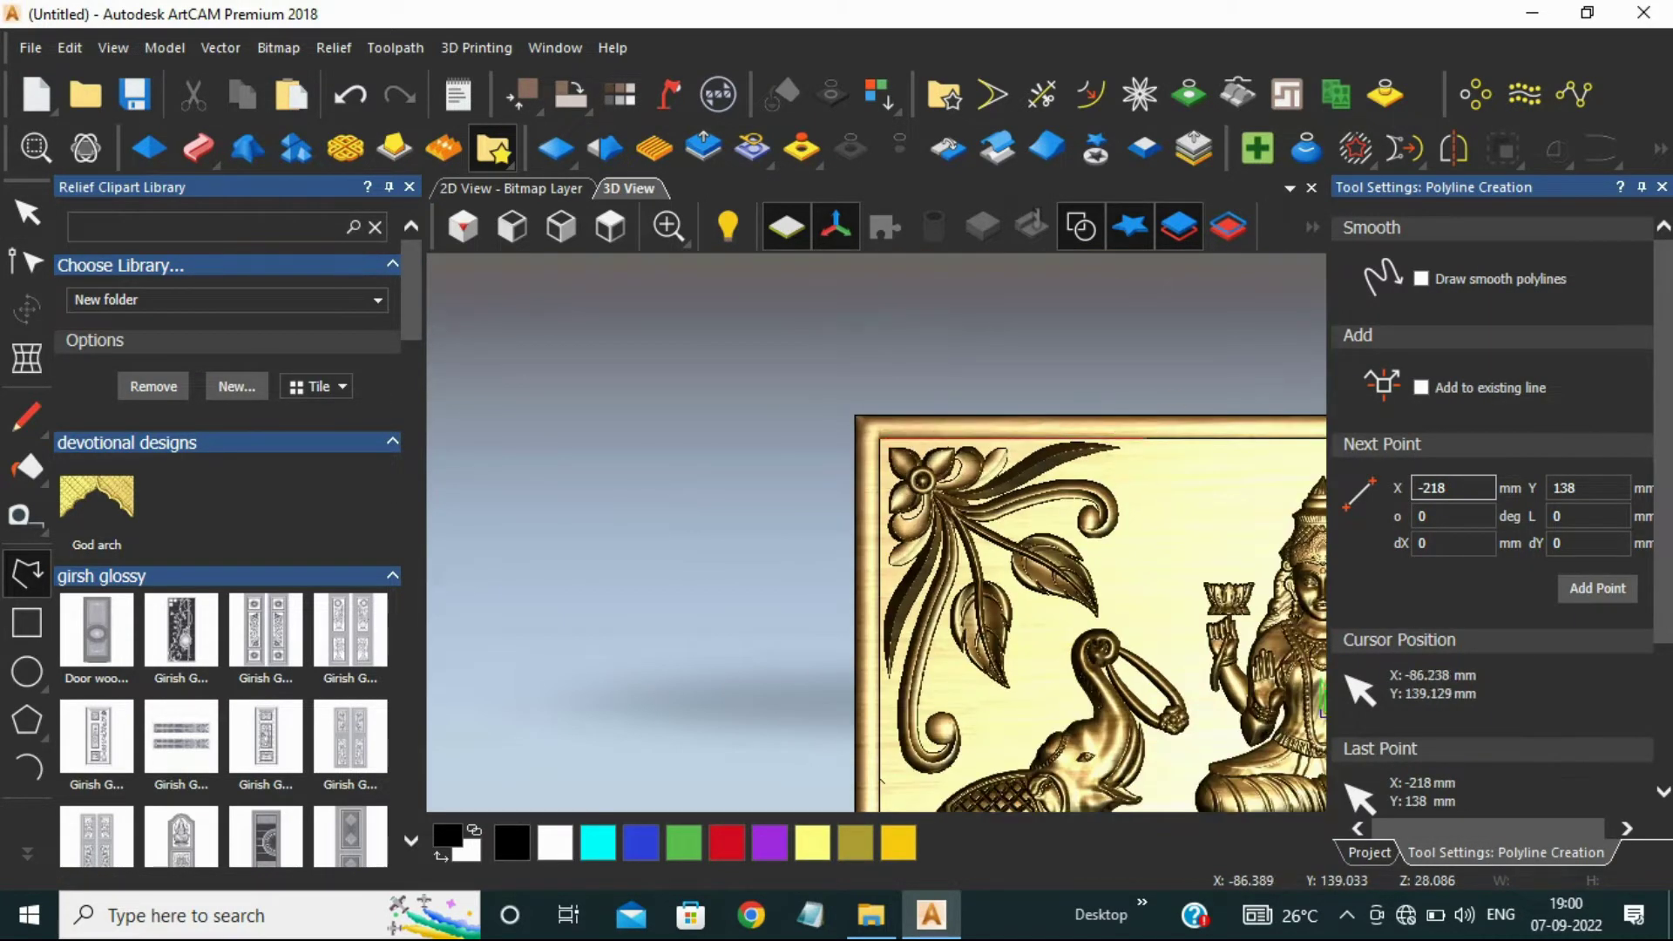
- Route the polyline between the floral ornament and the elephant through X -205.496, Y -39.456 mm and close it at its start
{"action": "left_click", "coordinate": [1138, 592]}
{"action": "left_click", "coordinate": [1067, 624]}
{"action": "left_click", "coordinate": [999, 753]}
{"action": "left_click", "coordinate": [902, 791]}
{"action": "scroll", "coordinate": [903, 792], "scroll_direction": "up", "scroll_amount": 5}
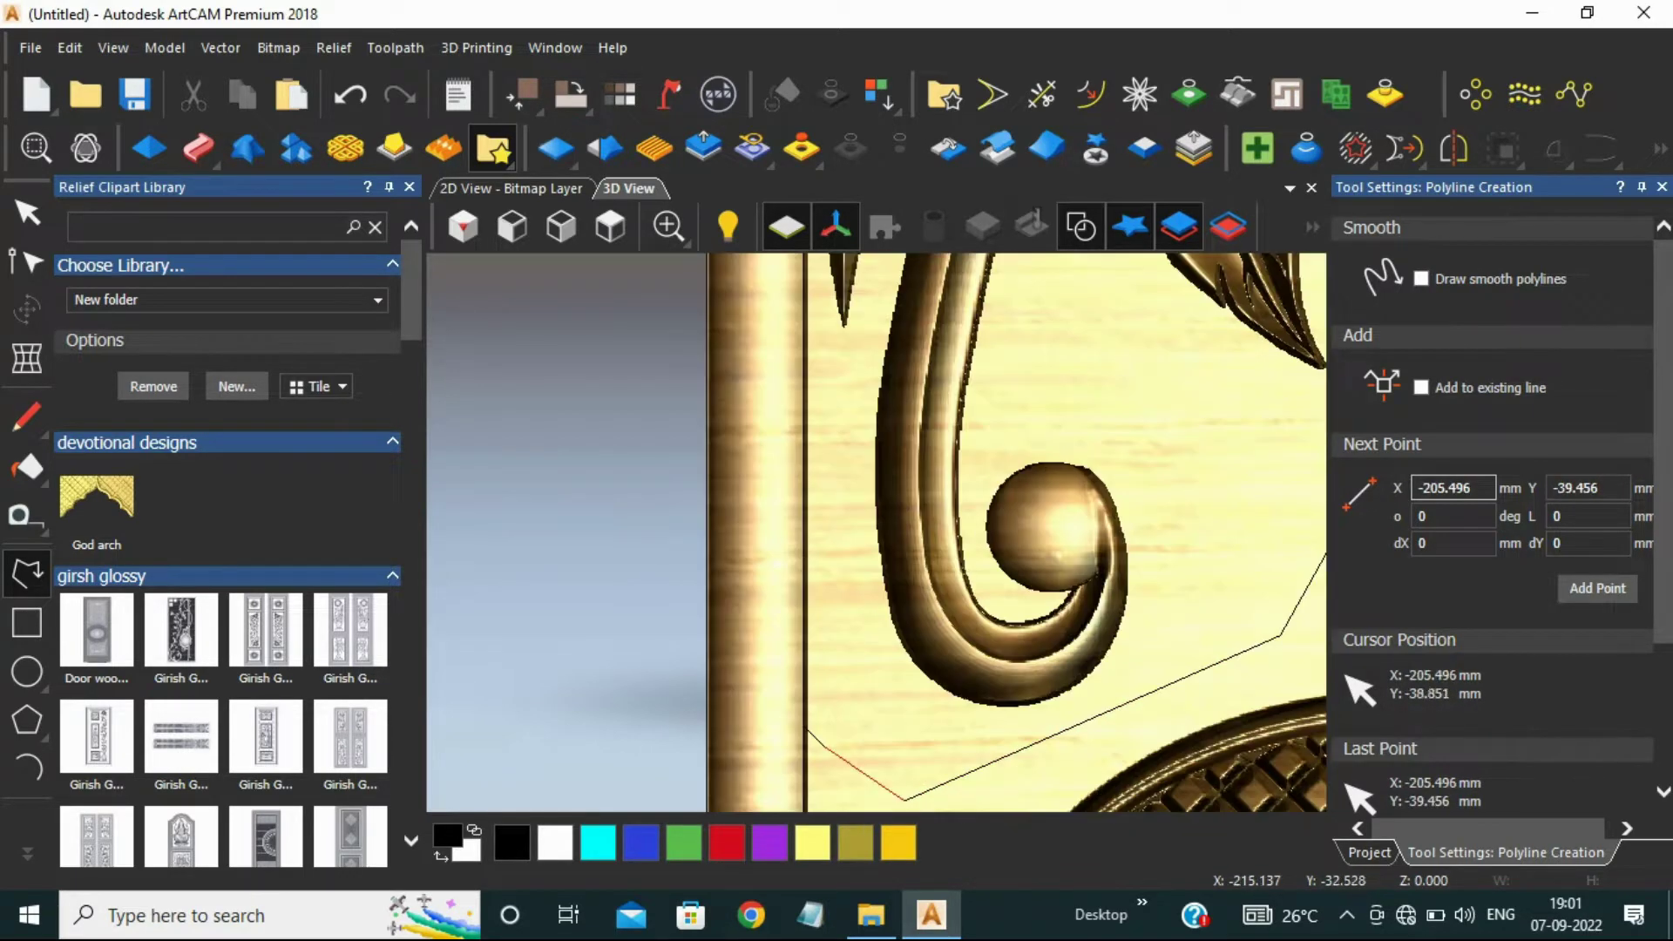
{"action": "left_click", "coordinate": [814, 732]}
{"action": "scroll", "coordinate": [813, 732], "scroll_direction": "up", "scroll_amount": 2}
{"action": "scroll", "coordinate": [814, 731], "scroll_direction": "down", "scroll_amount": 8}
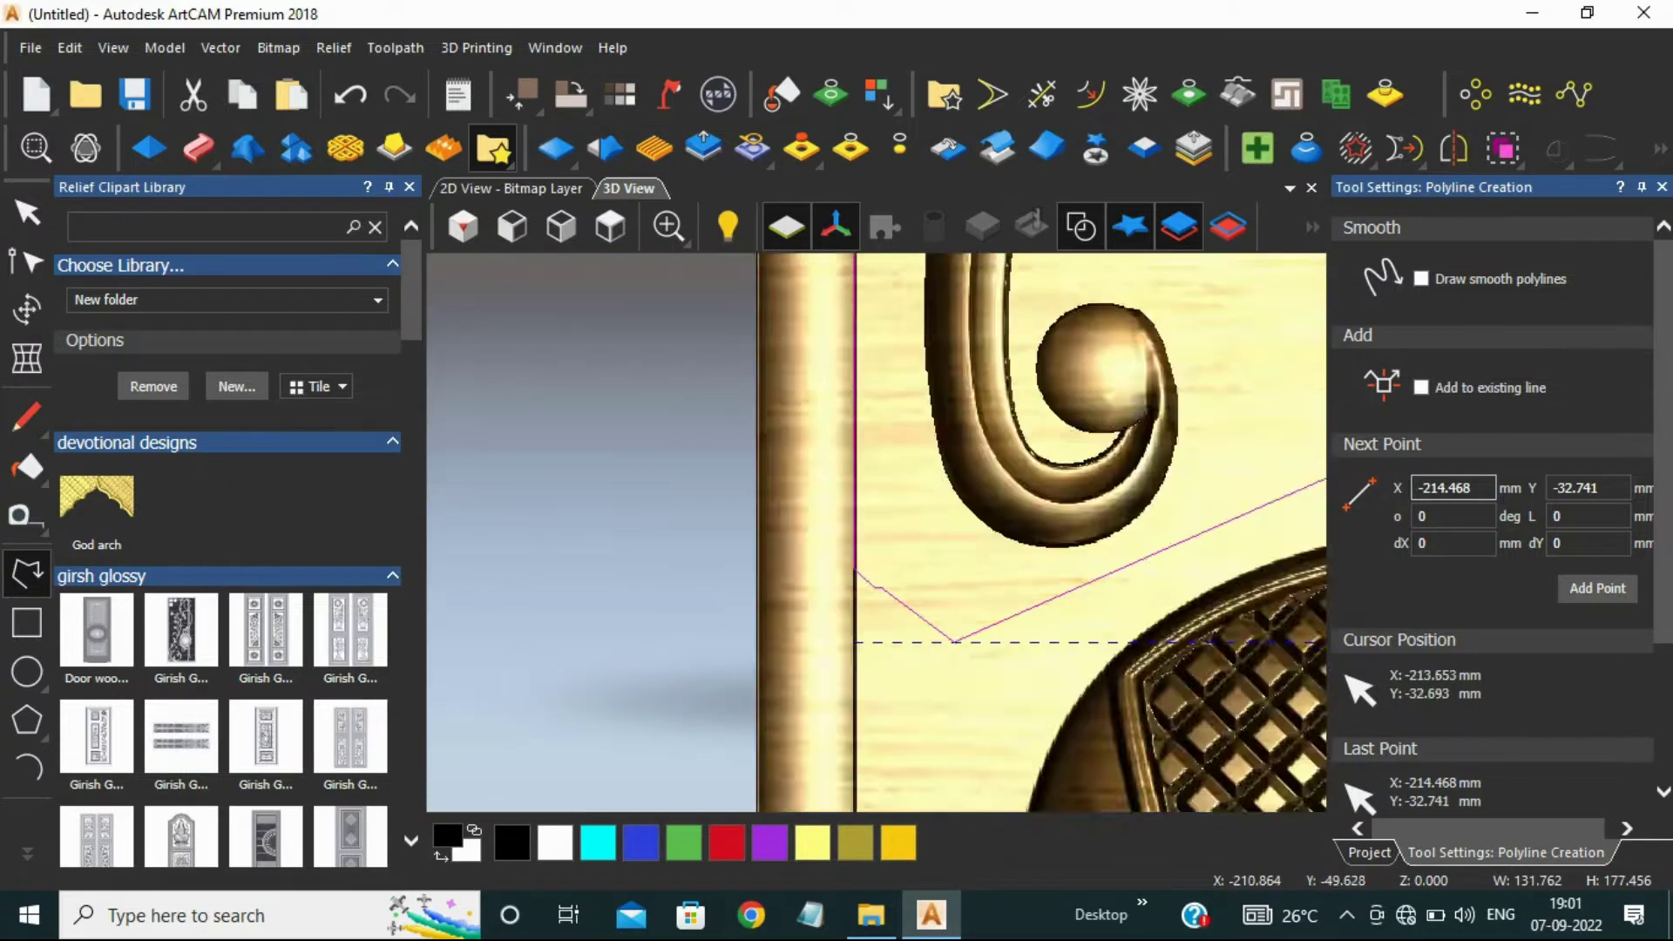
- Reset the relief inside the closed polyline to remove the floral corner ornament
{"action": "scroll", "coordinate": [867, 506], "scroll_direction": "down", "scroll_amount": 3}
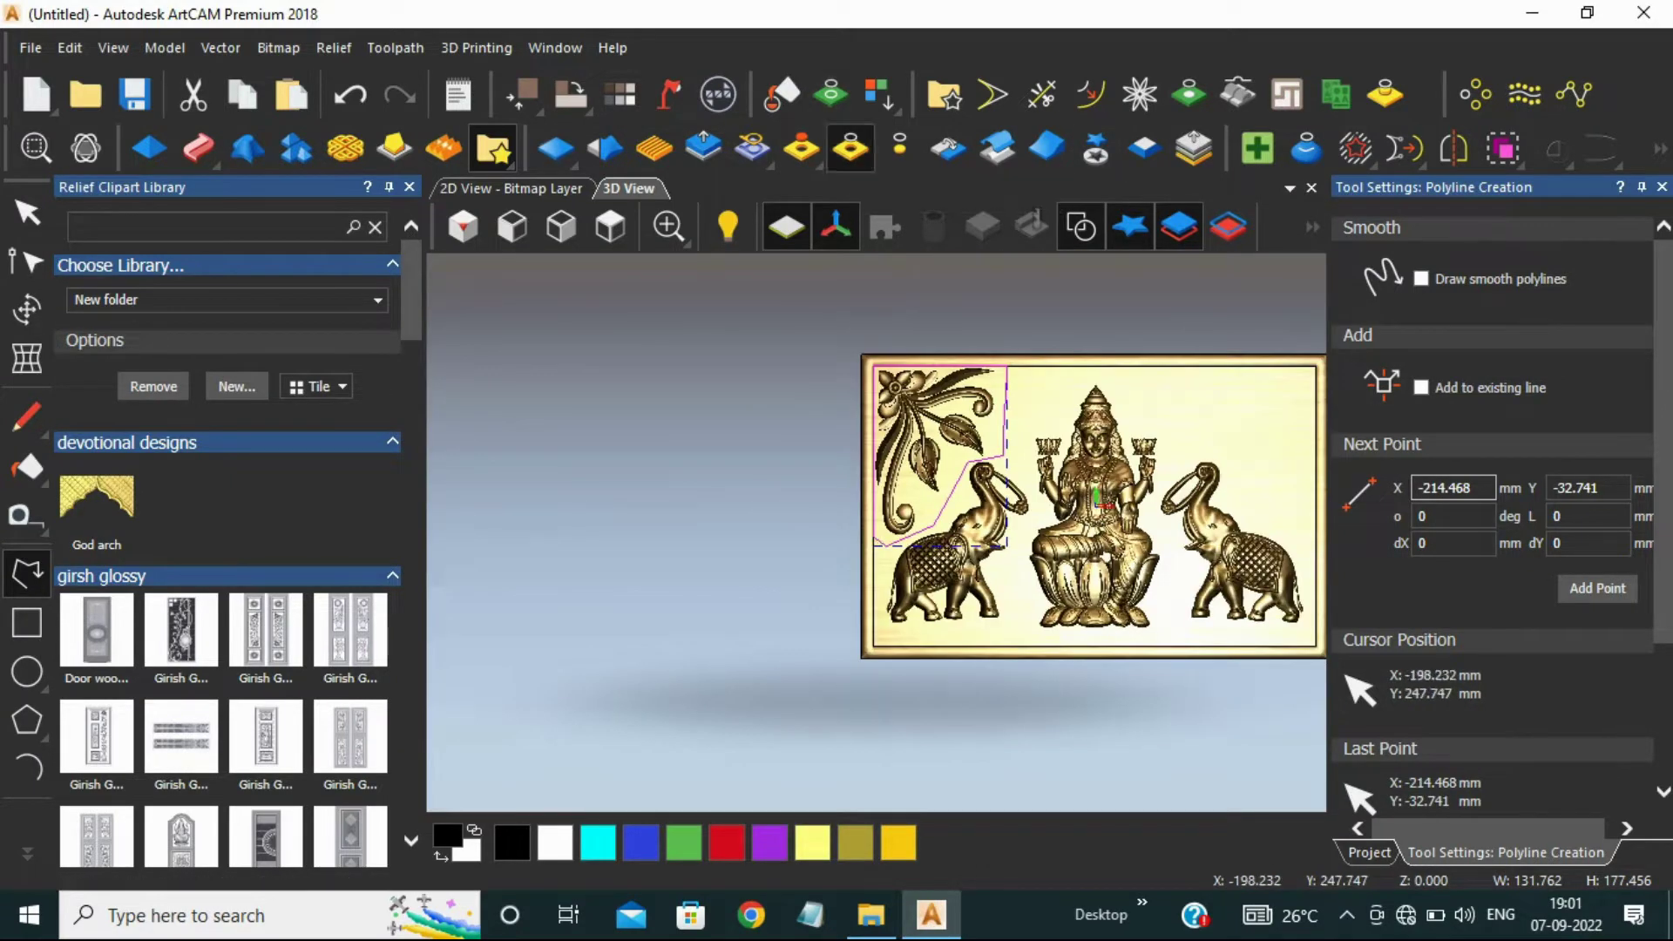
{"action": "scroll", "coordinate": [869, 398], "scroll_direction": "up", "scroll_amount": 6}
{"action": "scroll", "coordinate": [875, 540], "scroll_direction": "down", "scroll_amount": 6}
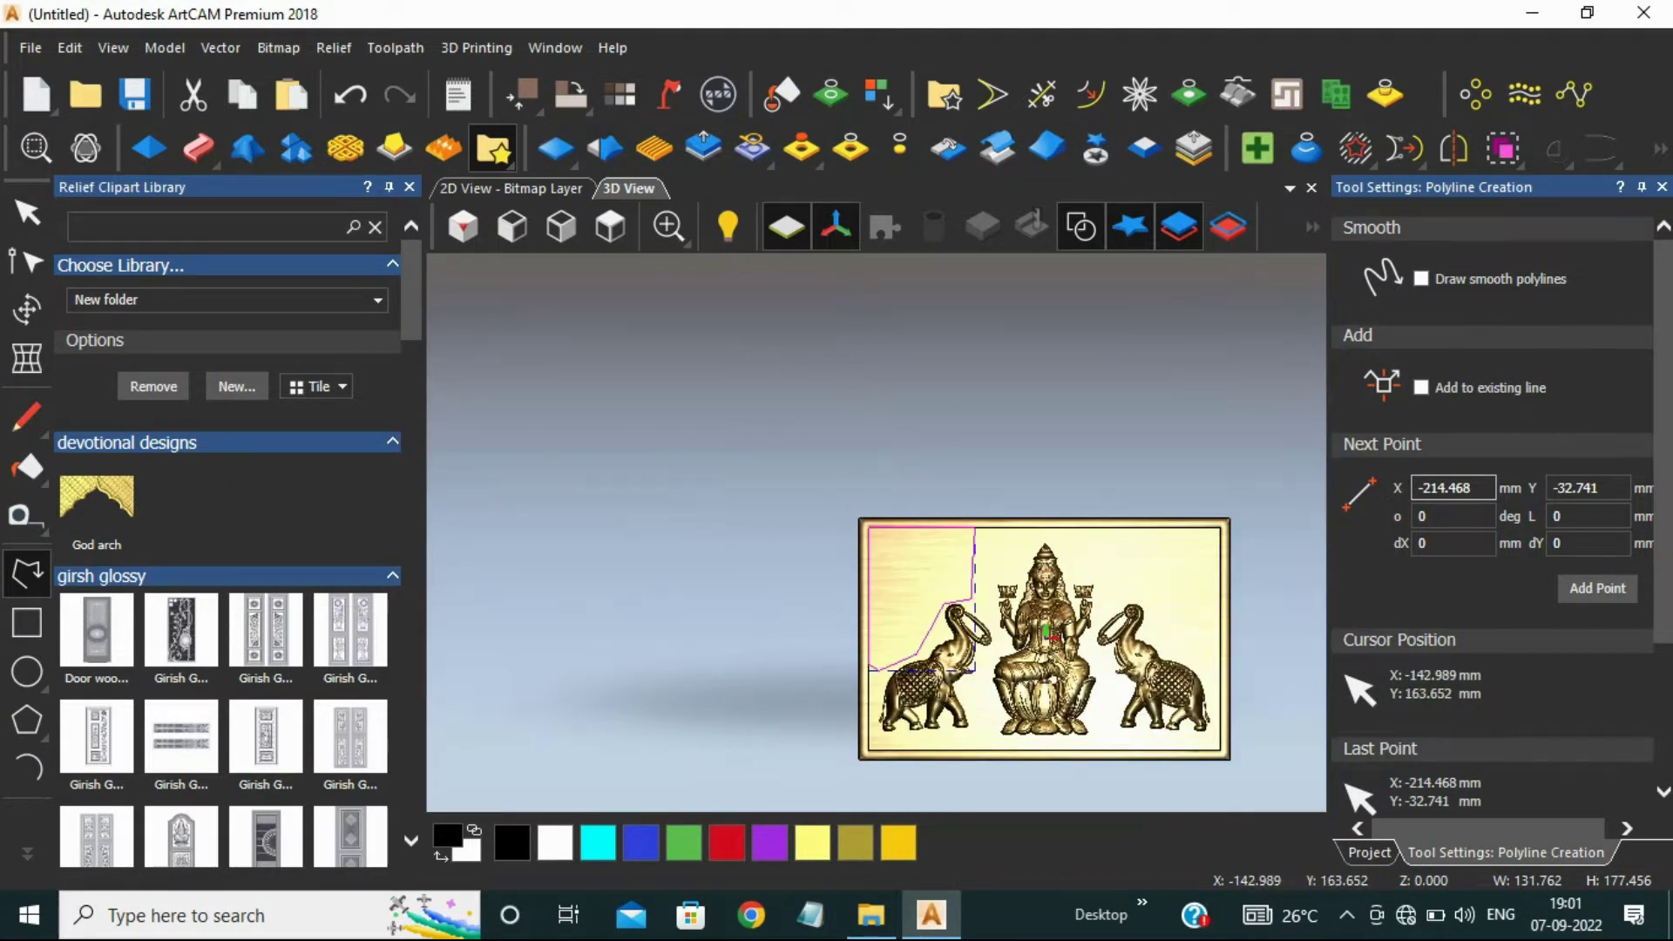
{"action": "scroll", "coordinate": [881, 531], "scroll_direction": "down", "scroll_amount": 2}
- Insert the God arch clipart and fit it inside the frame's upper part at about 436.5 × 182 mm
{"action": "double_click", "coordinate": [105, 492]}
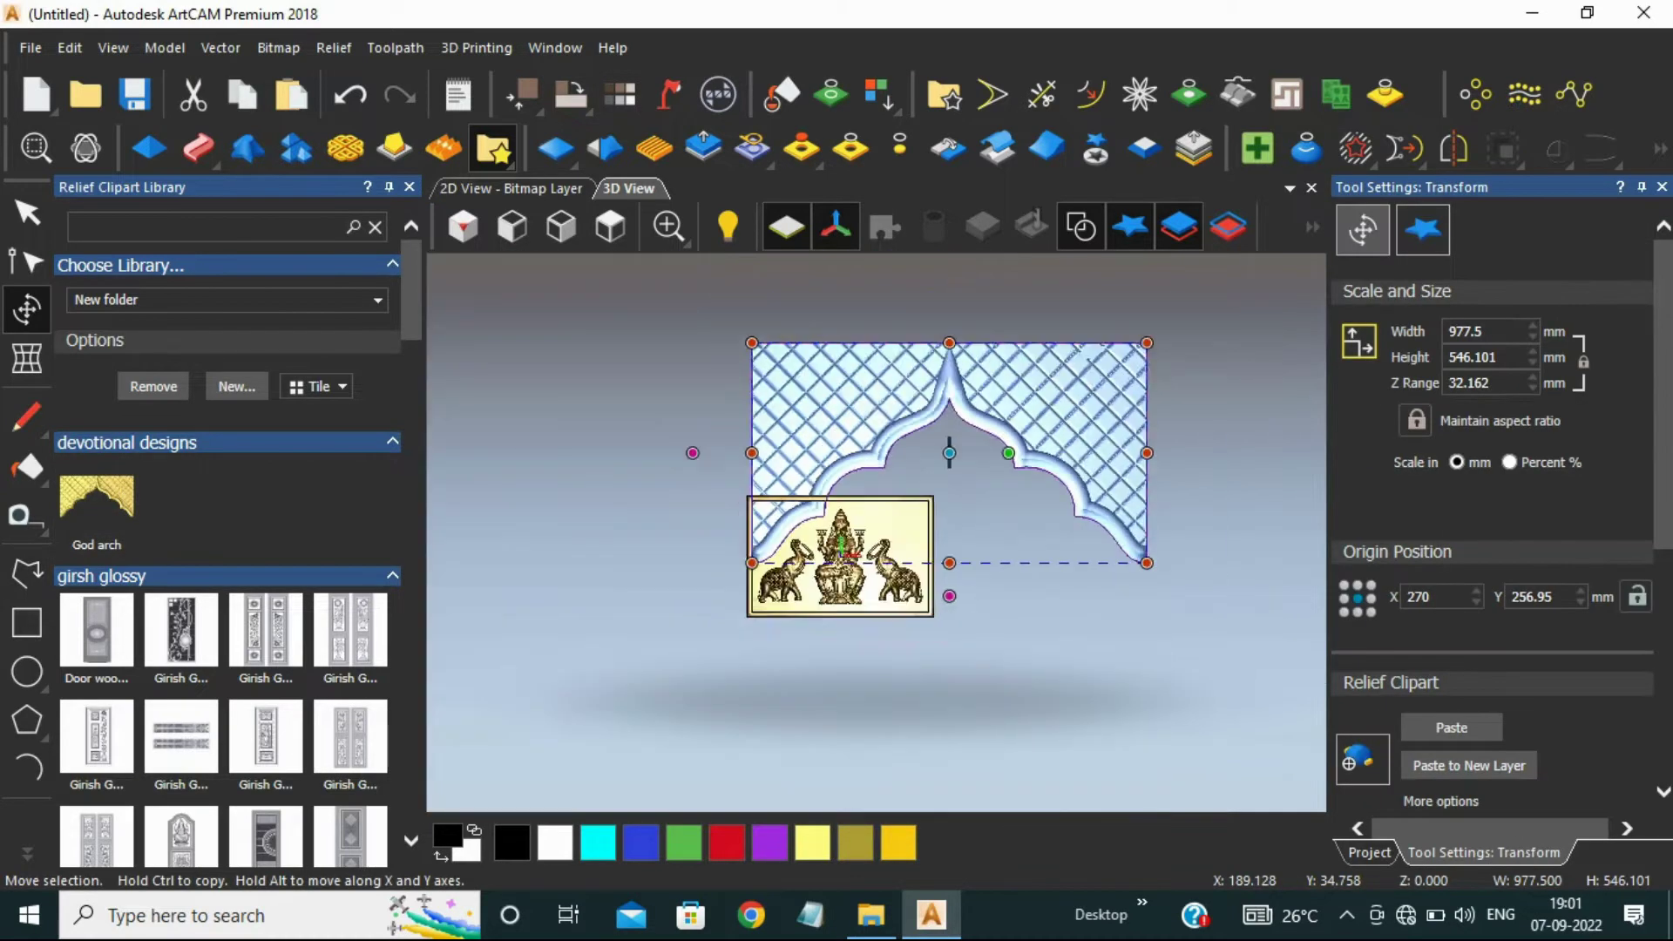
{"action": "scroll", "coordinate": [876, 531], "scroll_direction": "down", "scroll_amount": 2}
{"action": "left_click_drag", "start_coordinate": [1048, 413], "coordinate": [881, 506]}
{"action": "scroll", "coordinate": [893, 545], "scroll_direction": "up", "scroll_amount": 2}
{"action": "scroll", "coordinate": [853, 521], "scroll_direction": "down", "scroll_amount": 1}
{"action": "scroll", "coordinate": [762, 478], "scroll_direction": "up", "scroll_amount": 3}
{"action": "left_click_drag", "start_coordinate": [1114, 574], "coordinate": [1292, 574]}
{"action": "left_click_drag", "start_coordinate": [941, 571], "coordinate": [943, 614]}
{"action": "scroll", "coordinate": [720, 566], "scroll_direction": "down", "scroll_amount": 3}
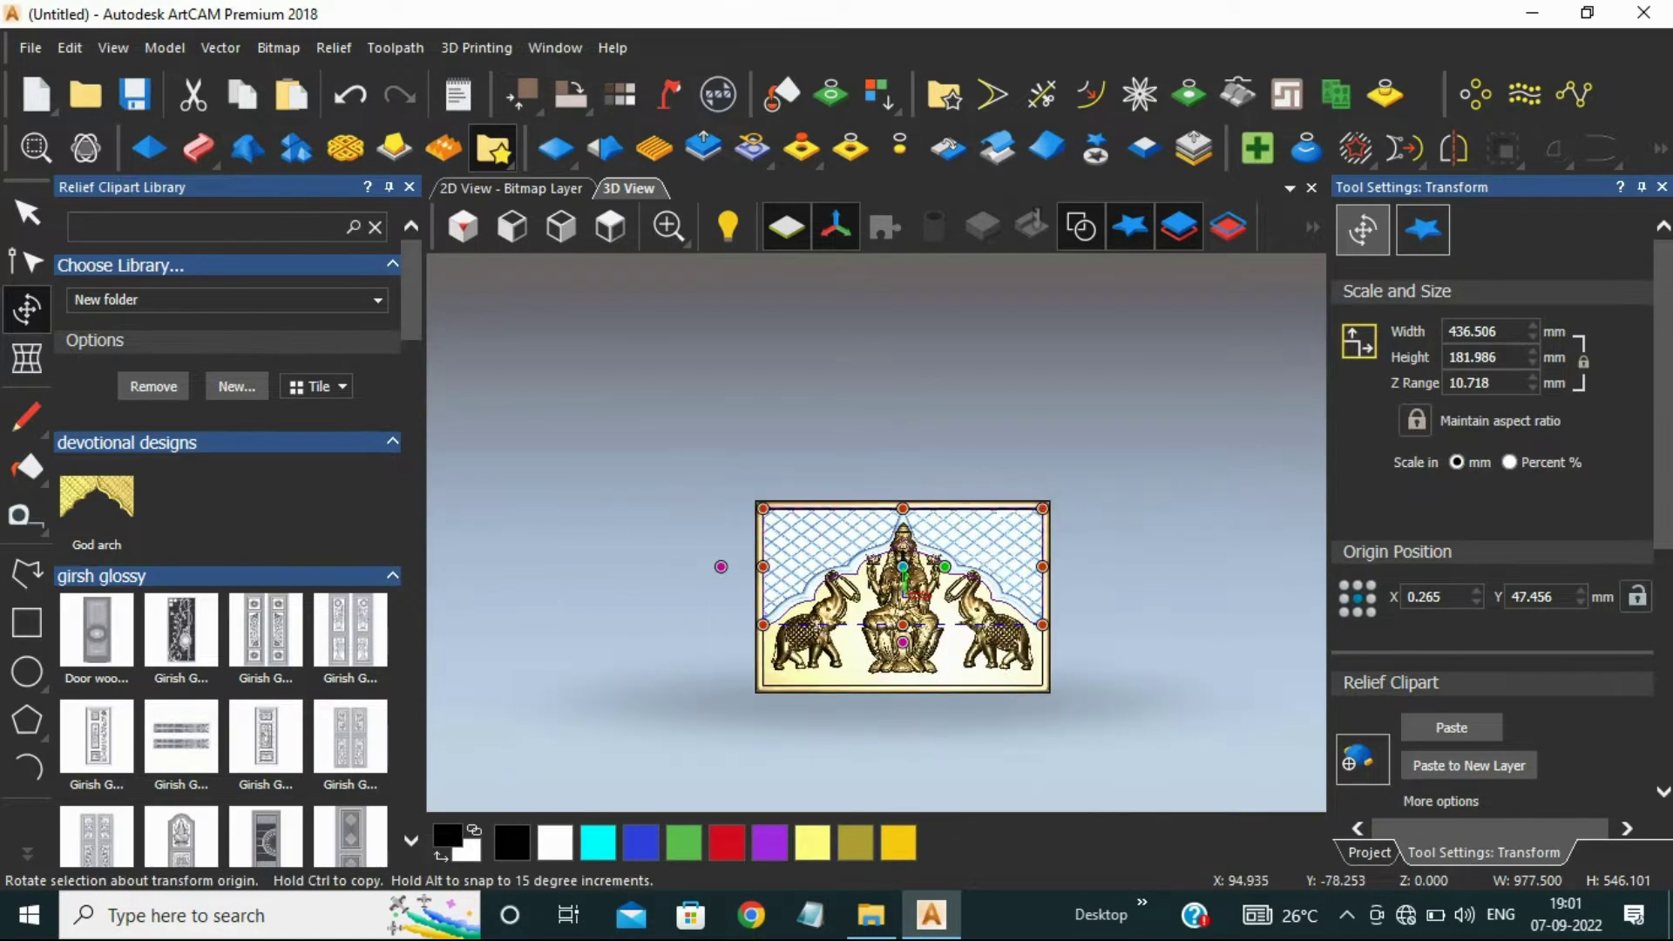
- Centre the arch clipart horizontally at X 0 and check its fit against the frame's inner edges
{"action": "left_click", "coordinate": [1443, 597]}
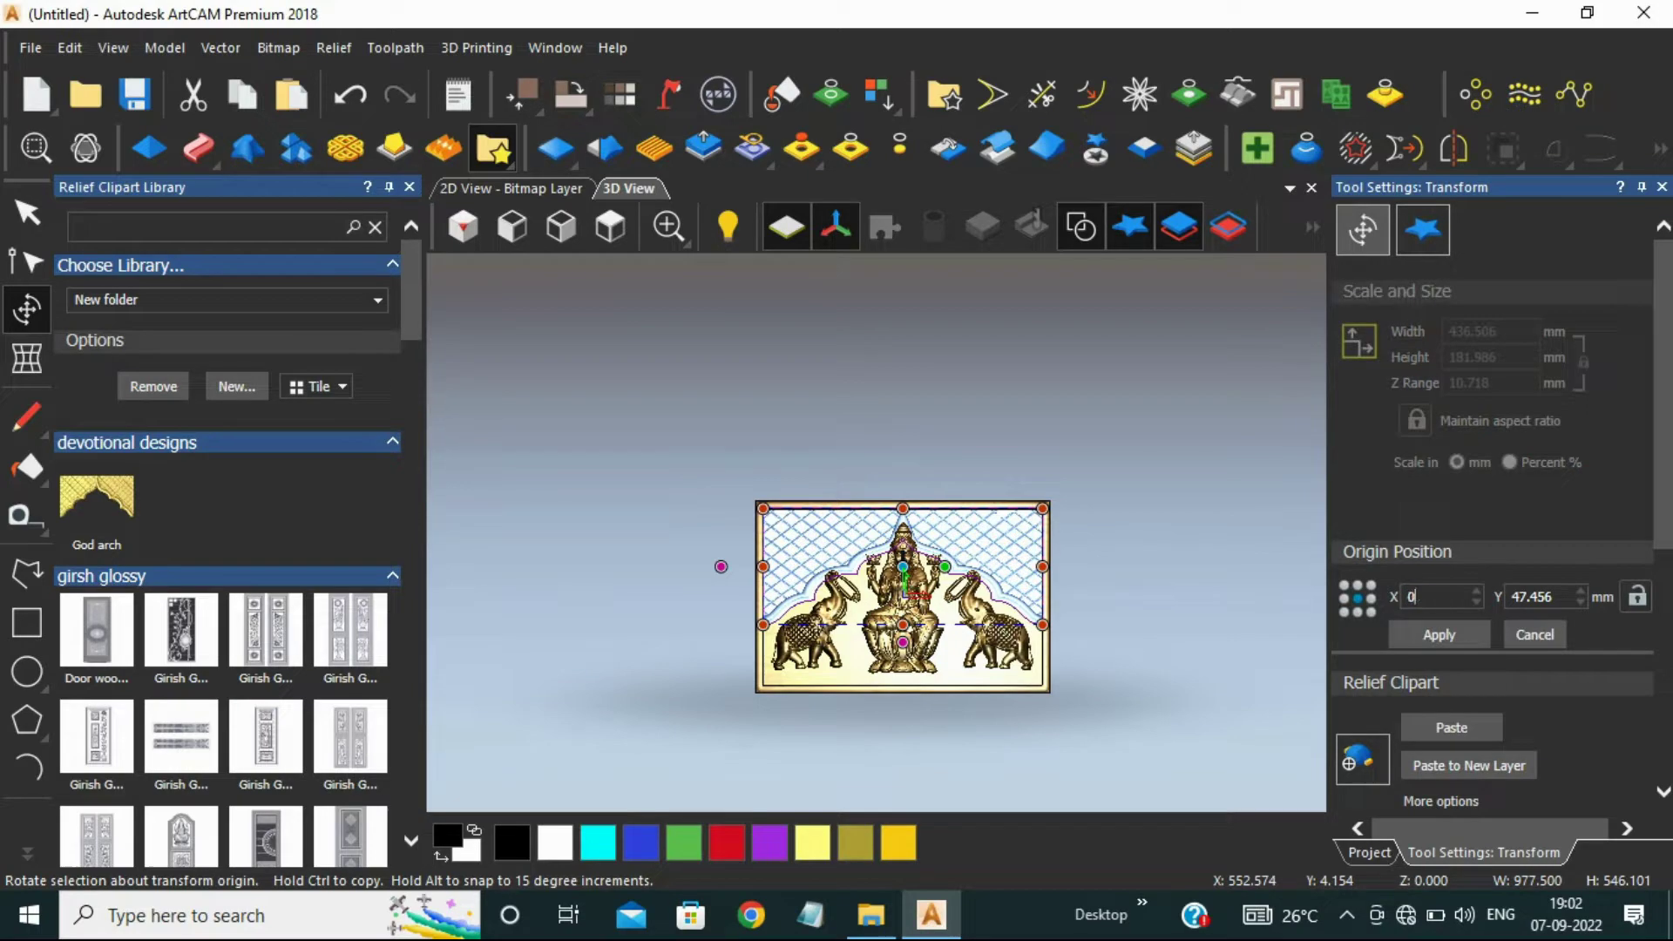
{"action": "key", "text": "Return"}
{"action": "scroll", "coordinate": [762, 527], "scroll_direction": "up", "scroll_amount": 10}
{"action": "scroll", "coordinate": [761, 527], "scroll_direction": "down", "scroll_amount": 10}
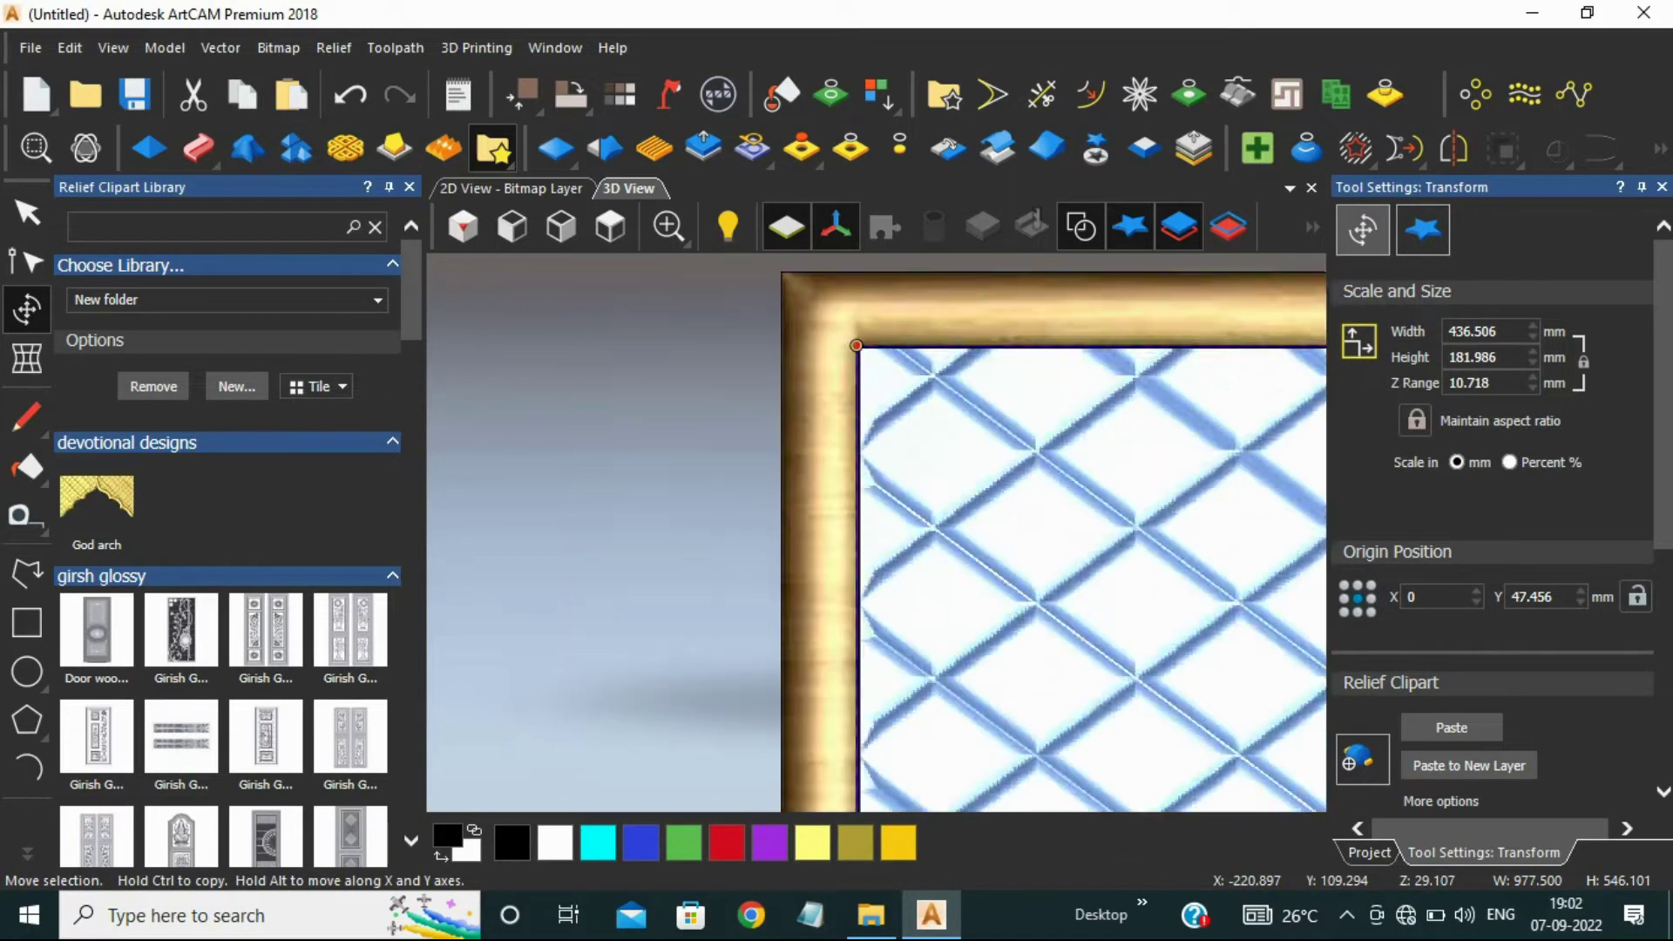
{"action": "scroll", "coordinate": [1161, 591], "scroll_direction": "up", "scroll_amount": 5}
{"action": "scroll", "coordinate": [1161, 591], "scroll_direction": "down", "scroll_amount": 5}
{"action": "scroll", "coordinate": [784, 459], "scroll_direction": "up", "scroll_amount": 10}
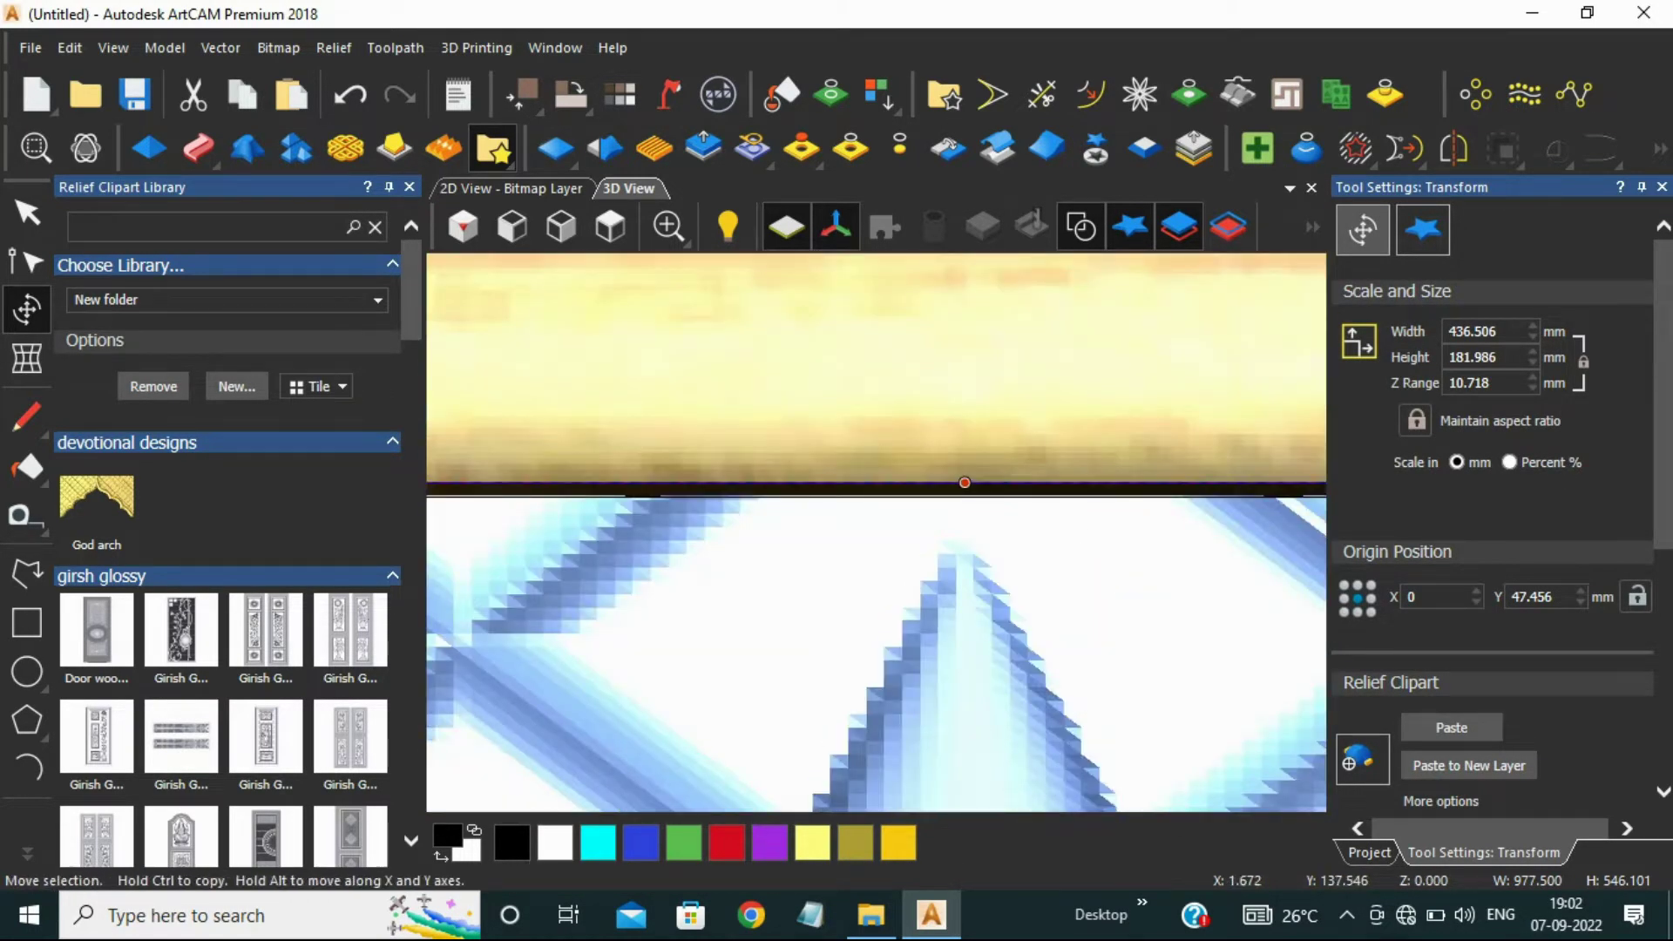
{"action": "scroll", "coordinate": [1491, 435], "scroll_direction": "down", "scroll_amount": 1}
{"action": "scroll", "coordinate": [696, 590], "scroll_direction": "down", "scroll_amount": 8}
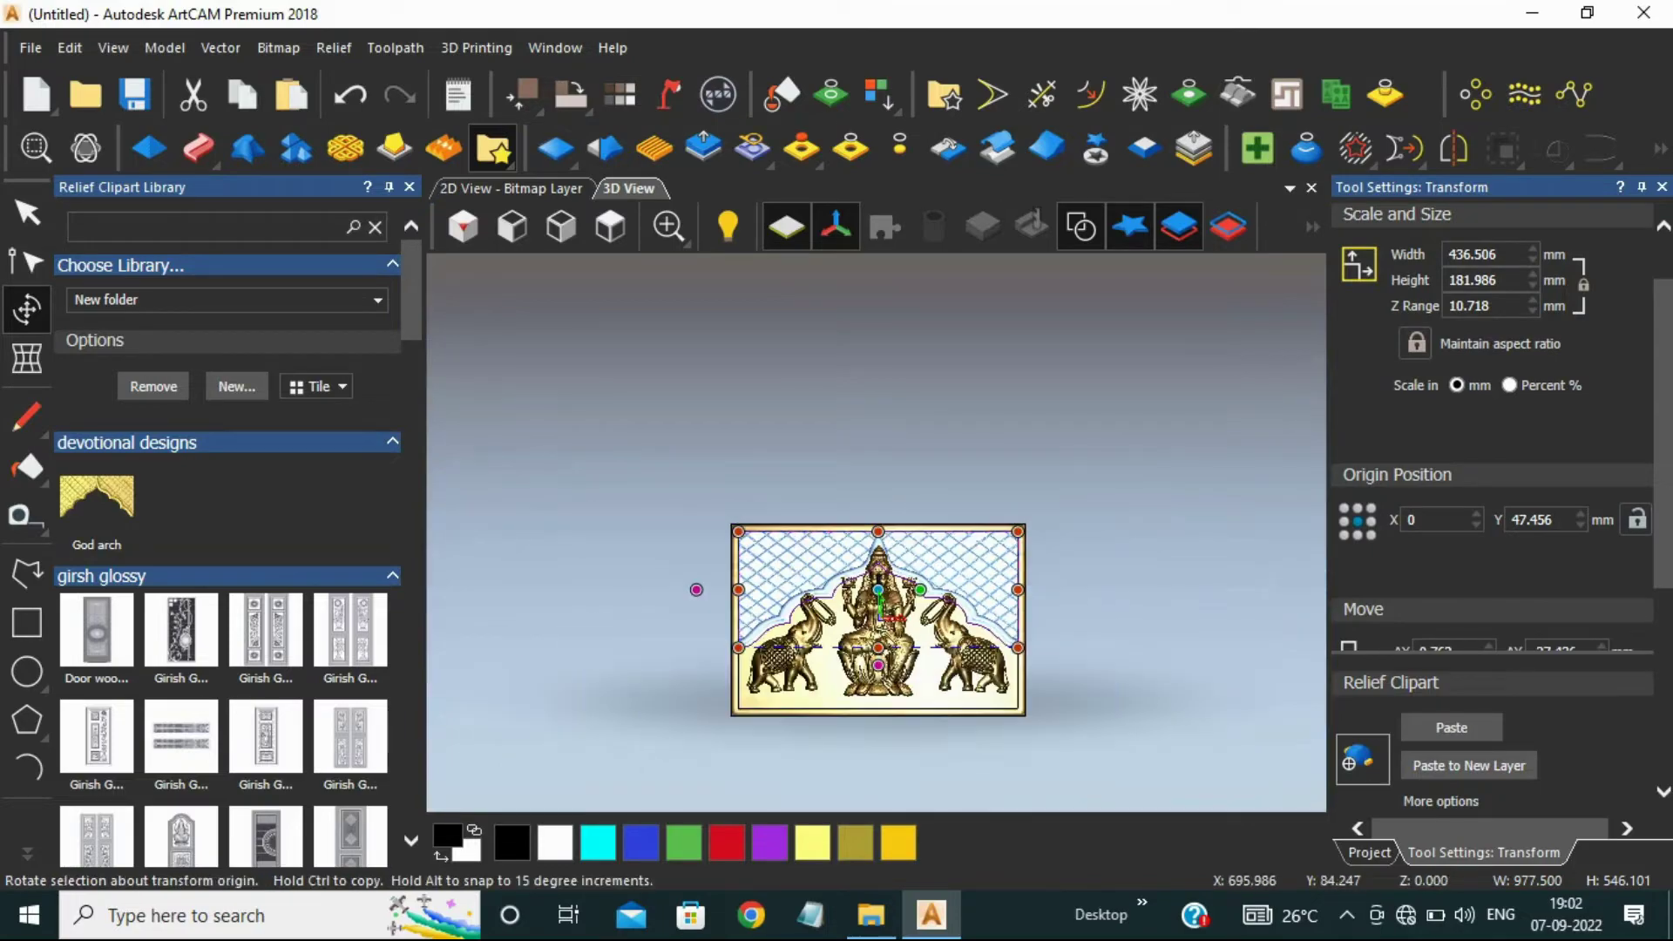
- Set the arch clipart's Z range to 20 mm without scaling its width or height, and inspect it in perspective and from above
{"action": "double_click", "coordinate": [1469, 306]}
{"action": "type", "text": "20"}
{"action": "key", "text": "Return"}
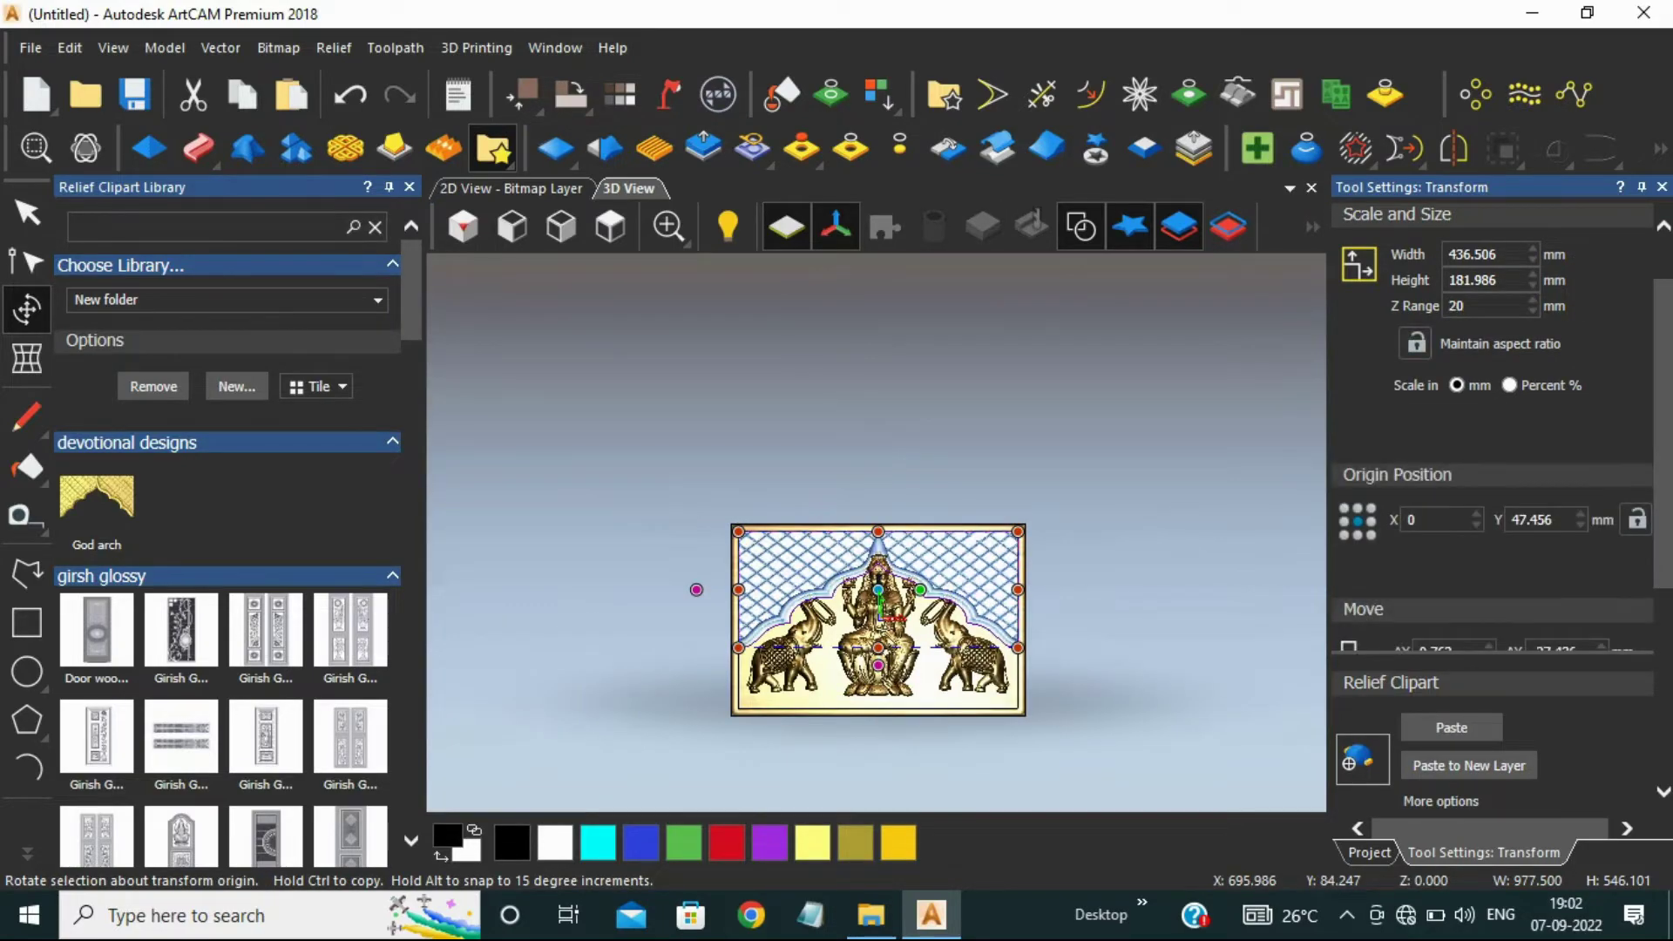
{"action": "scroll", "coordinate": [696, 590], "scroll_direction": "up", "scroll_amount": 10}
{"action": "scroll", "coordinate": [566, 575], "scroll_direction": "down", "scroll_amount": 8}
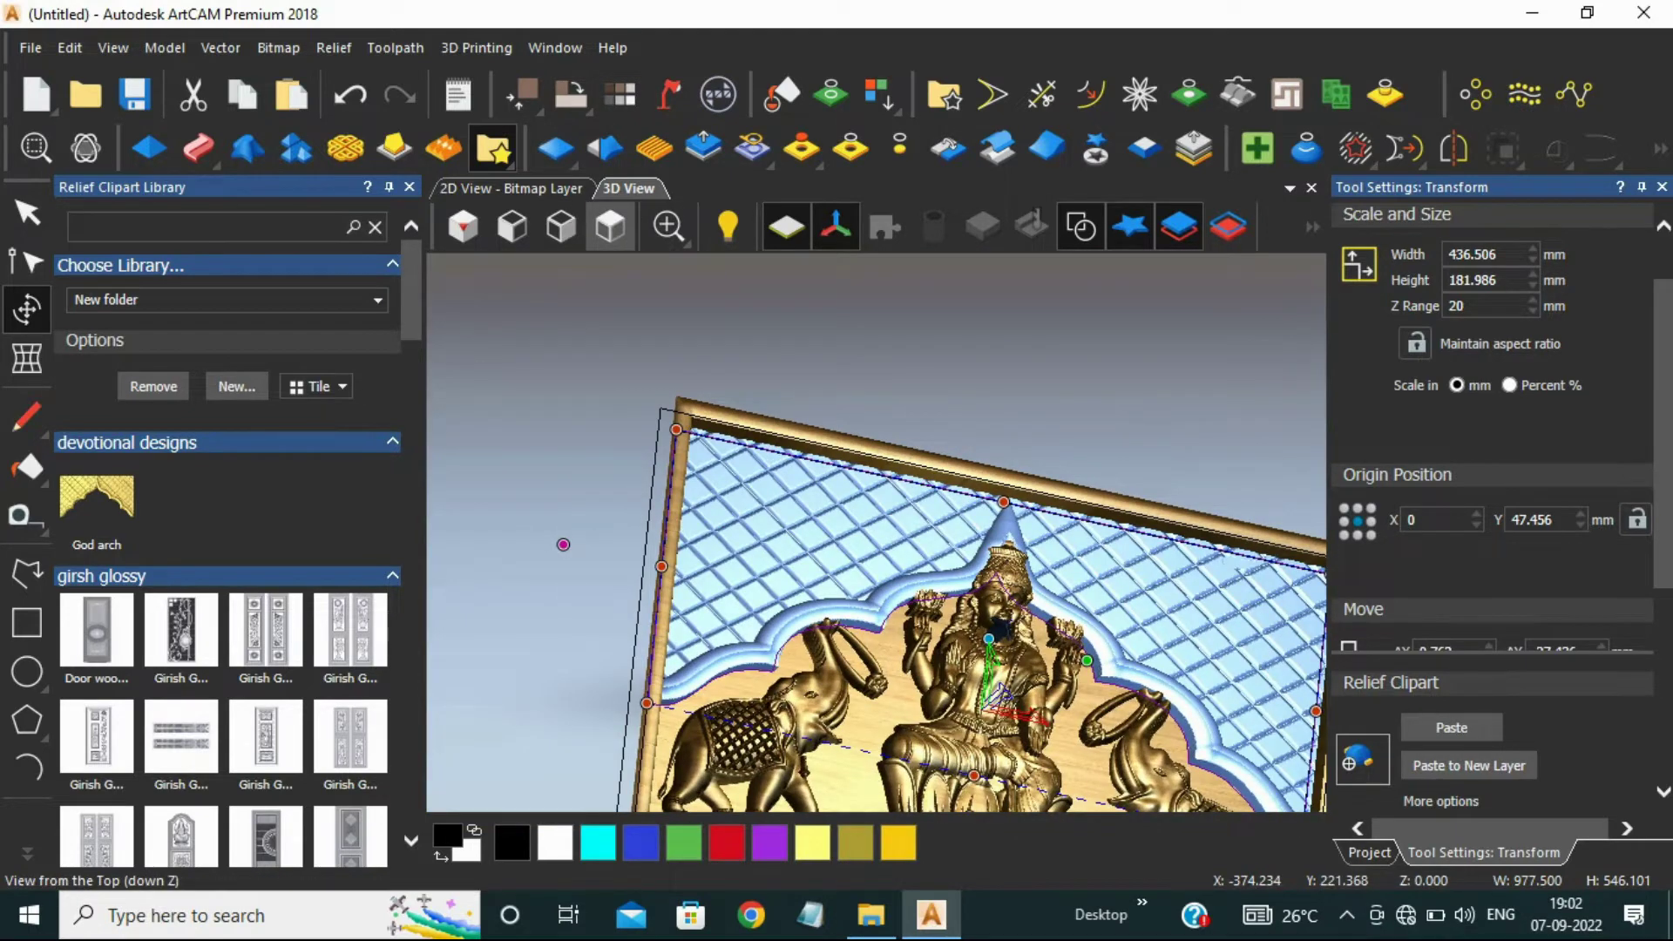
{"action": "left_click", "coordinate": [610, 227]}
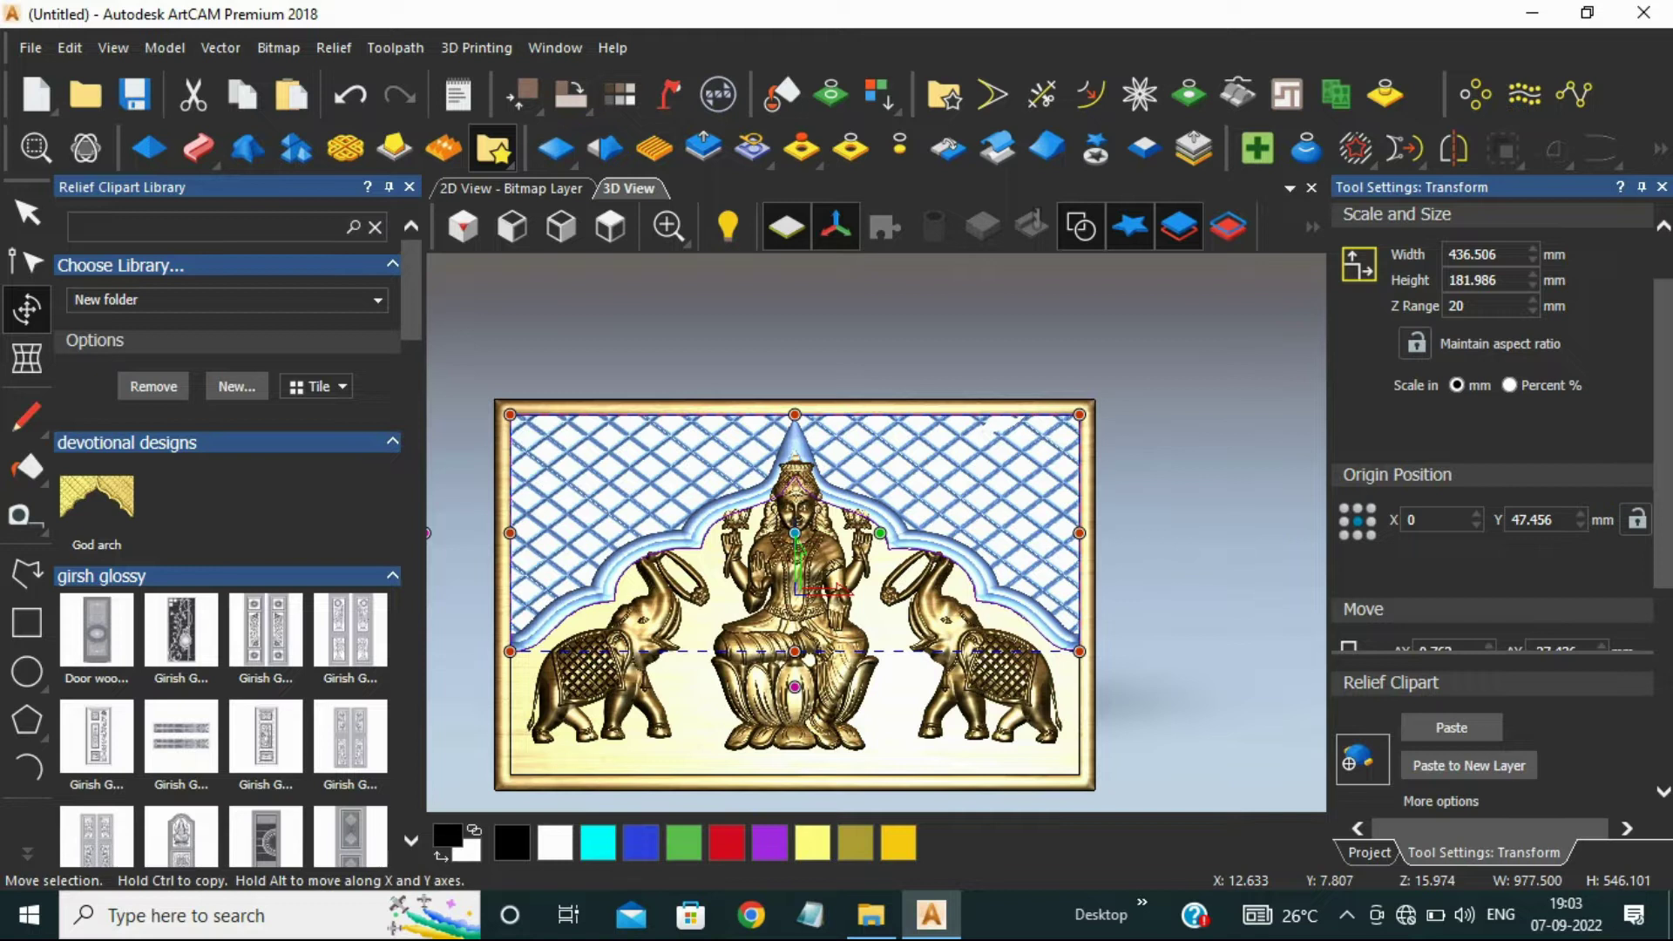
- Reduce the arch clipart's height to about 145.6 mm from its lower edge and move it clear above the panel
{"action": "scroll", "coordinate": [676, 562], "scroll_direction": "up", "scroll_amount": 2}
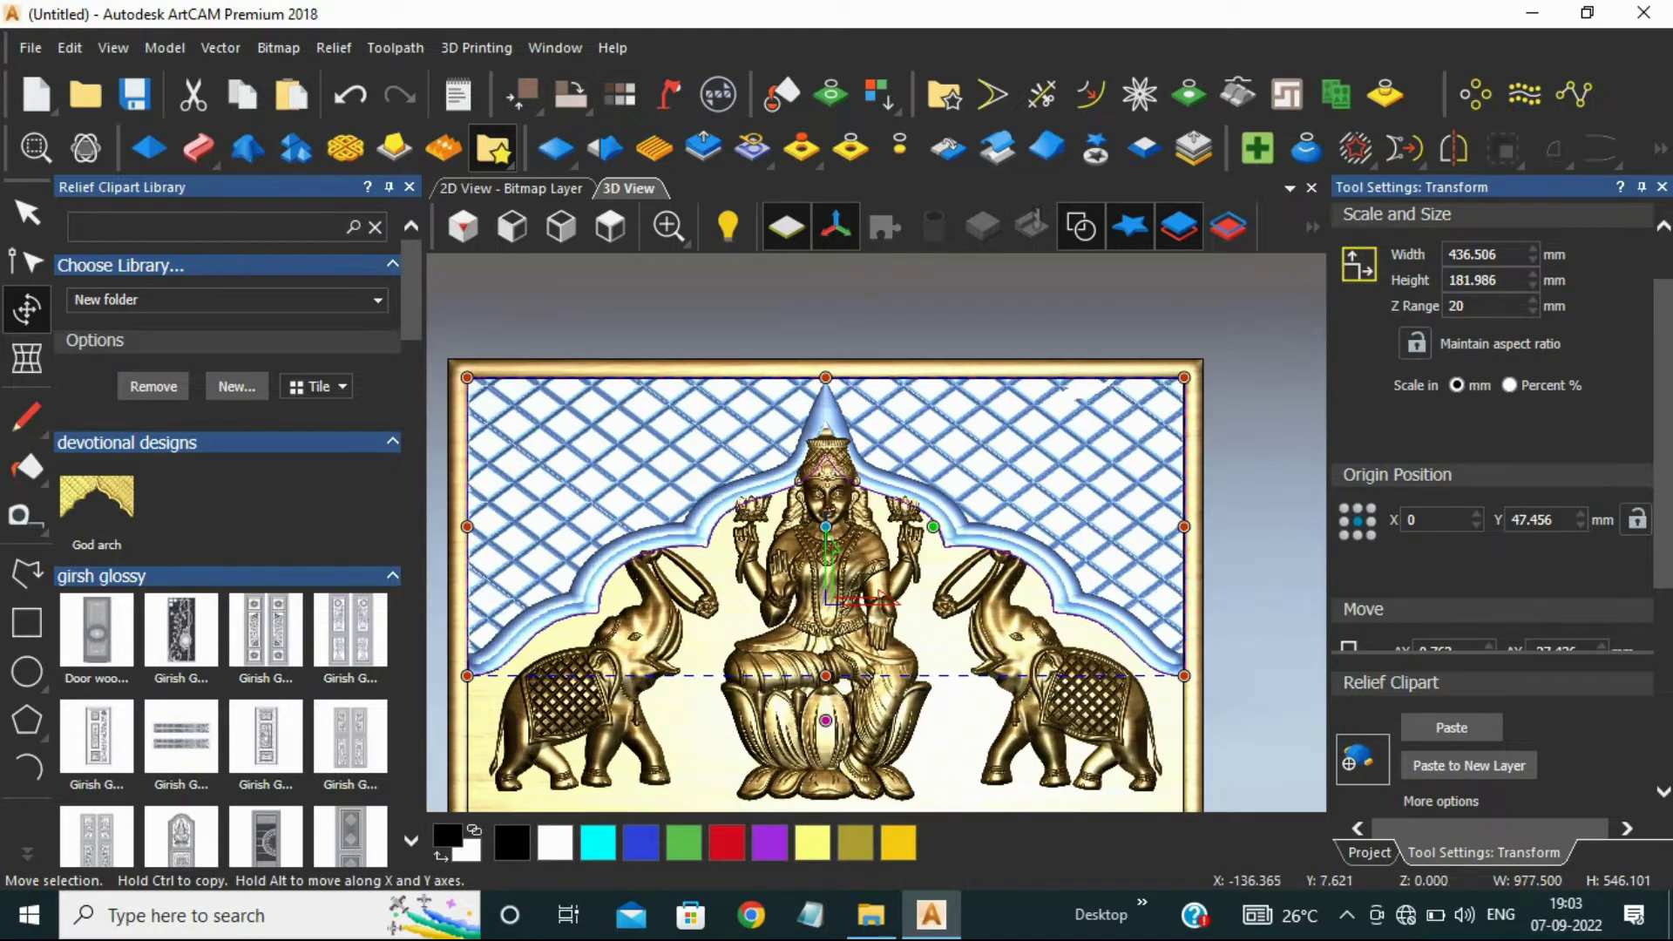
{"action": "left_click_drag", "start_coordinate": [825, 673], "coordinate": [826, 614]}
{"action": "scroll", "coordinate": [617, 514], "scroll_direction": "down", "scroll_amount": 2}
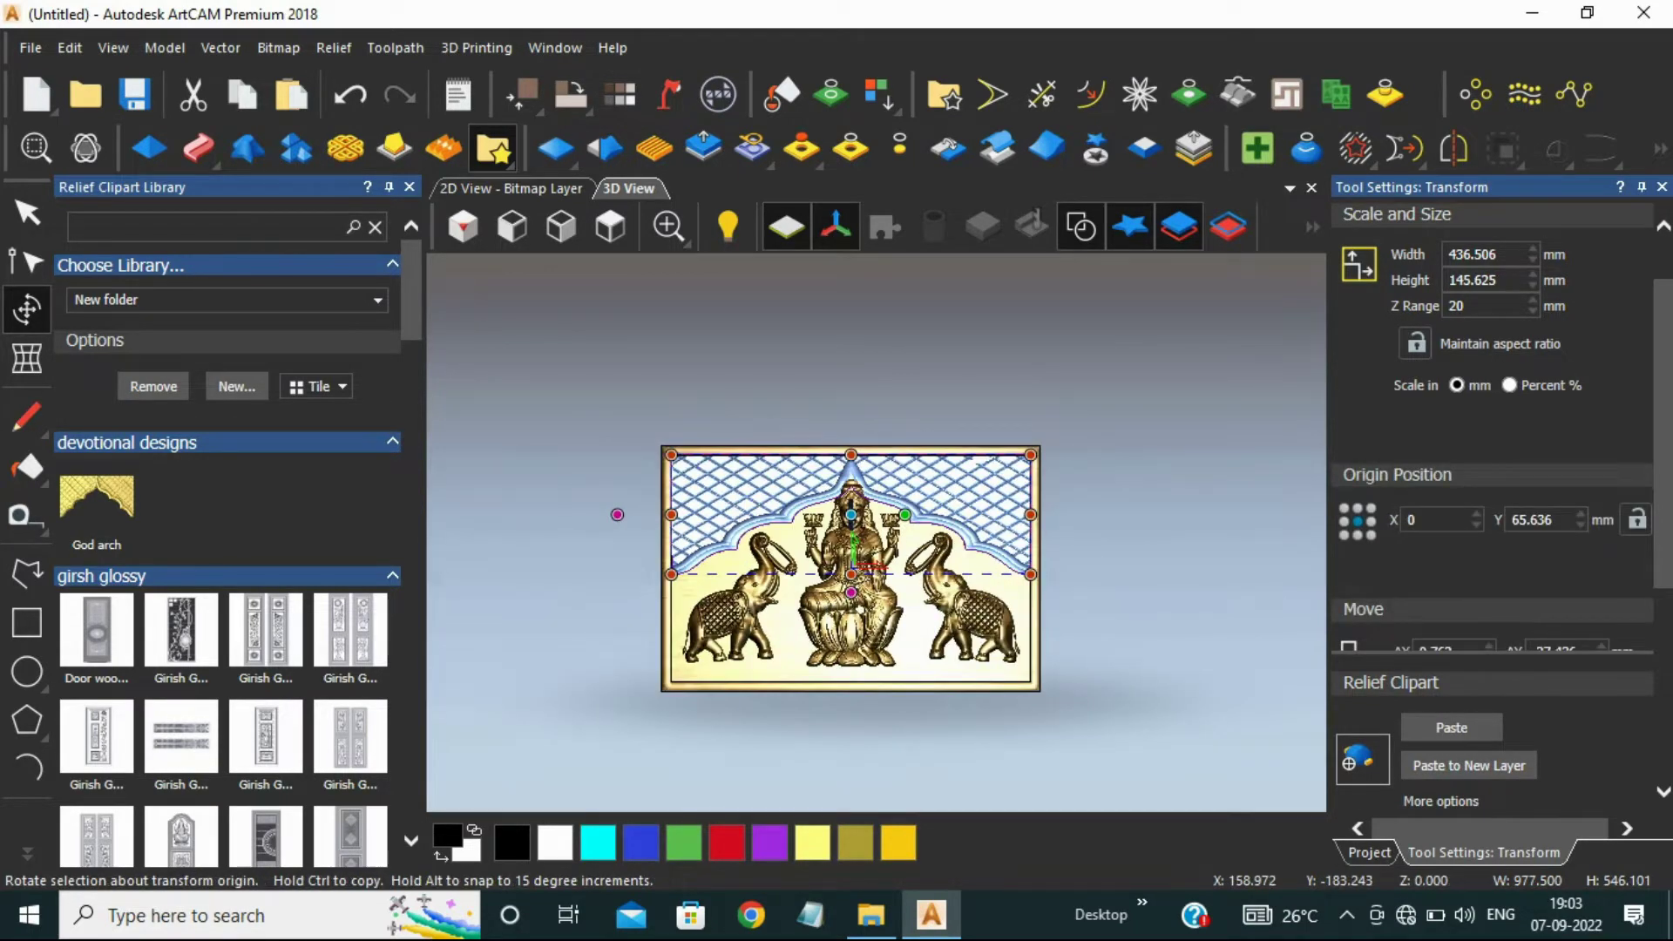
{"action": "scroll", "coordinate": [845, 436], "scroll_direction": "up", "scroll_amount": 5}
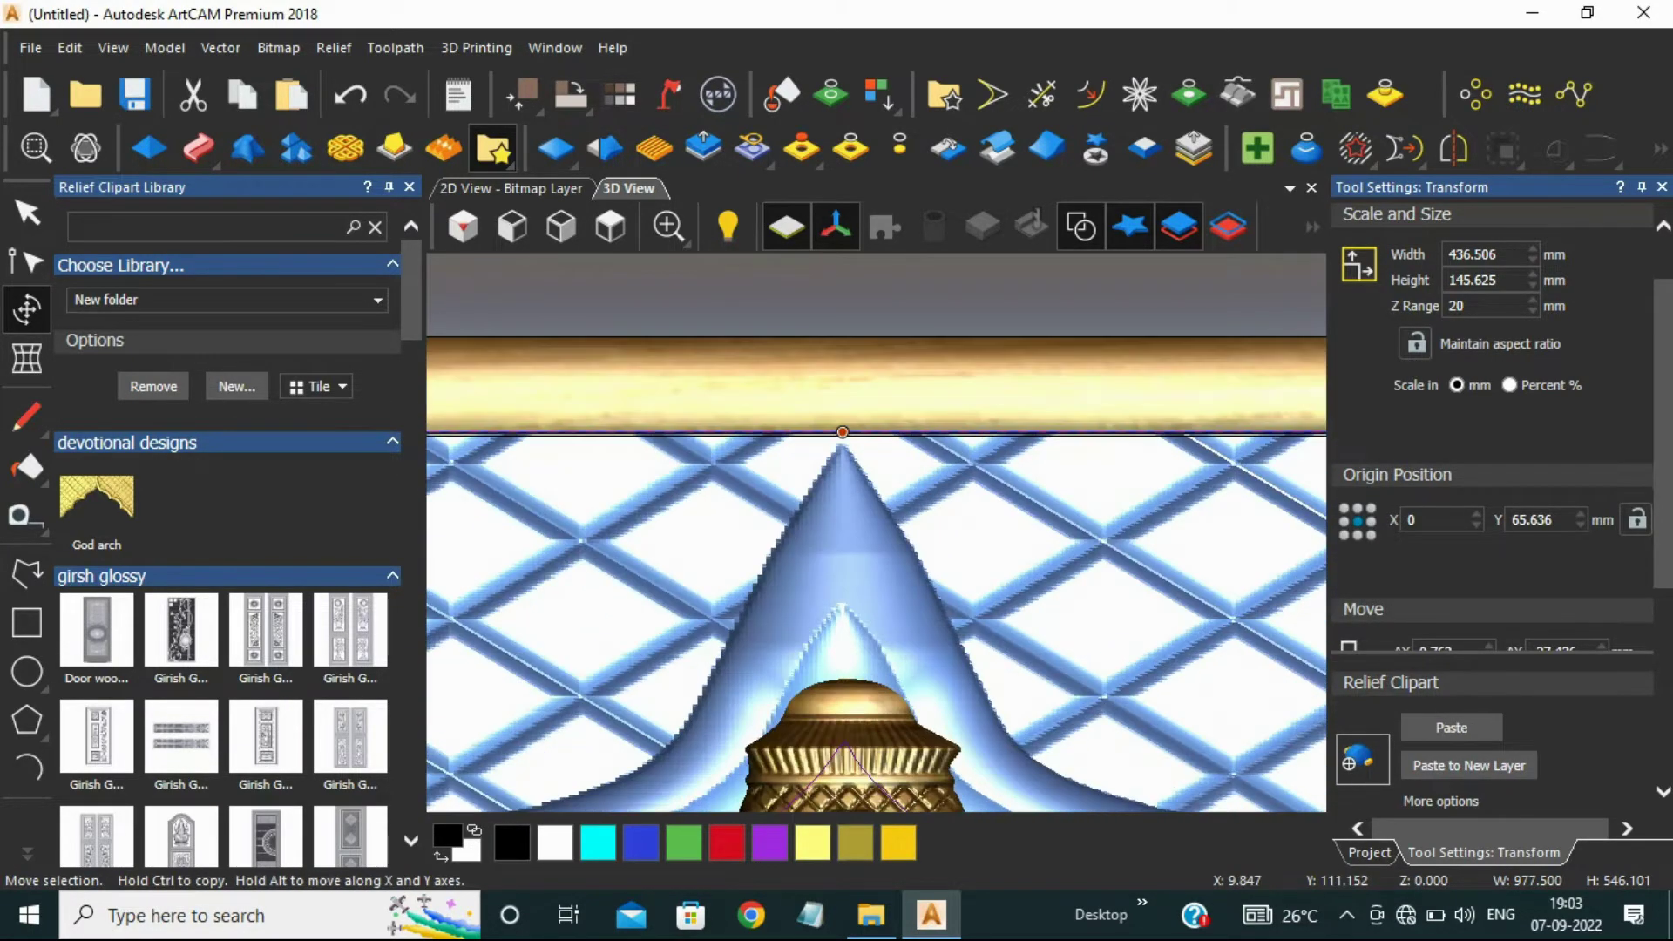
{"action": "scroll", "coordinate": [876, 523], "scroll_direction": "down", "scroll_amount": 5}
{"action": "left_click_drag", "start_coordinate": [874, 571], "coordinate": [880, 414]}
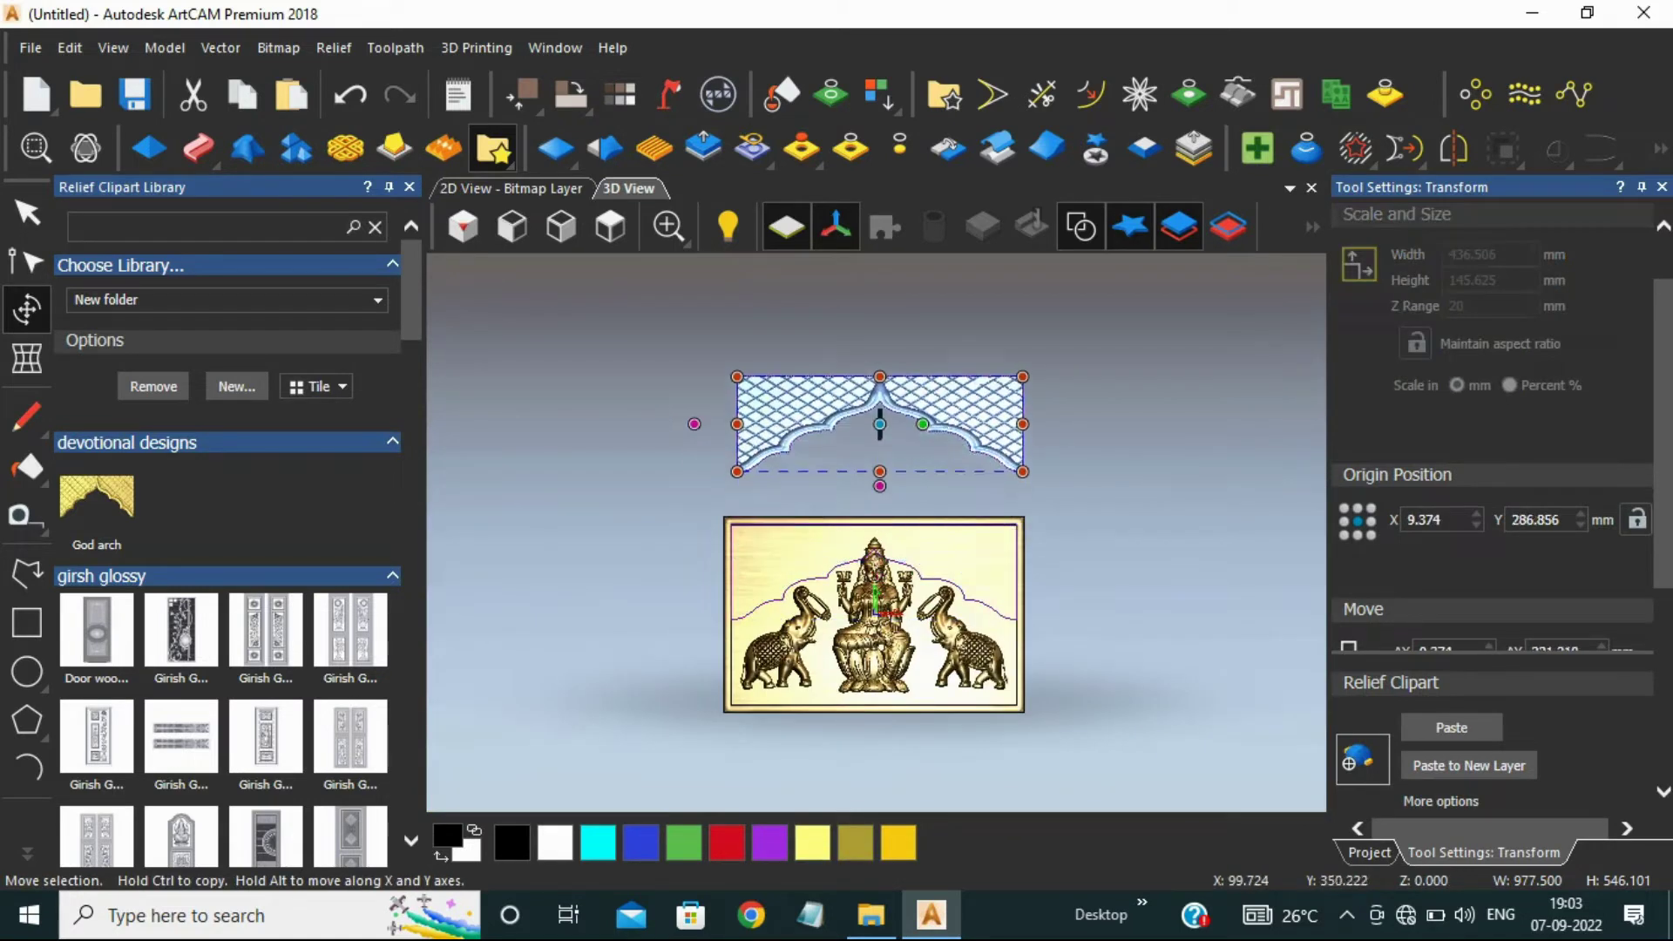
- Create a rectangle about 436 × 245.6 mm around the goddess and elephants and cut them out as clipart with the Relief Cookie Cutter
{"action": "left_click", "coordinate": [26, 622]}
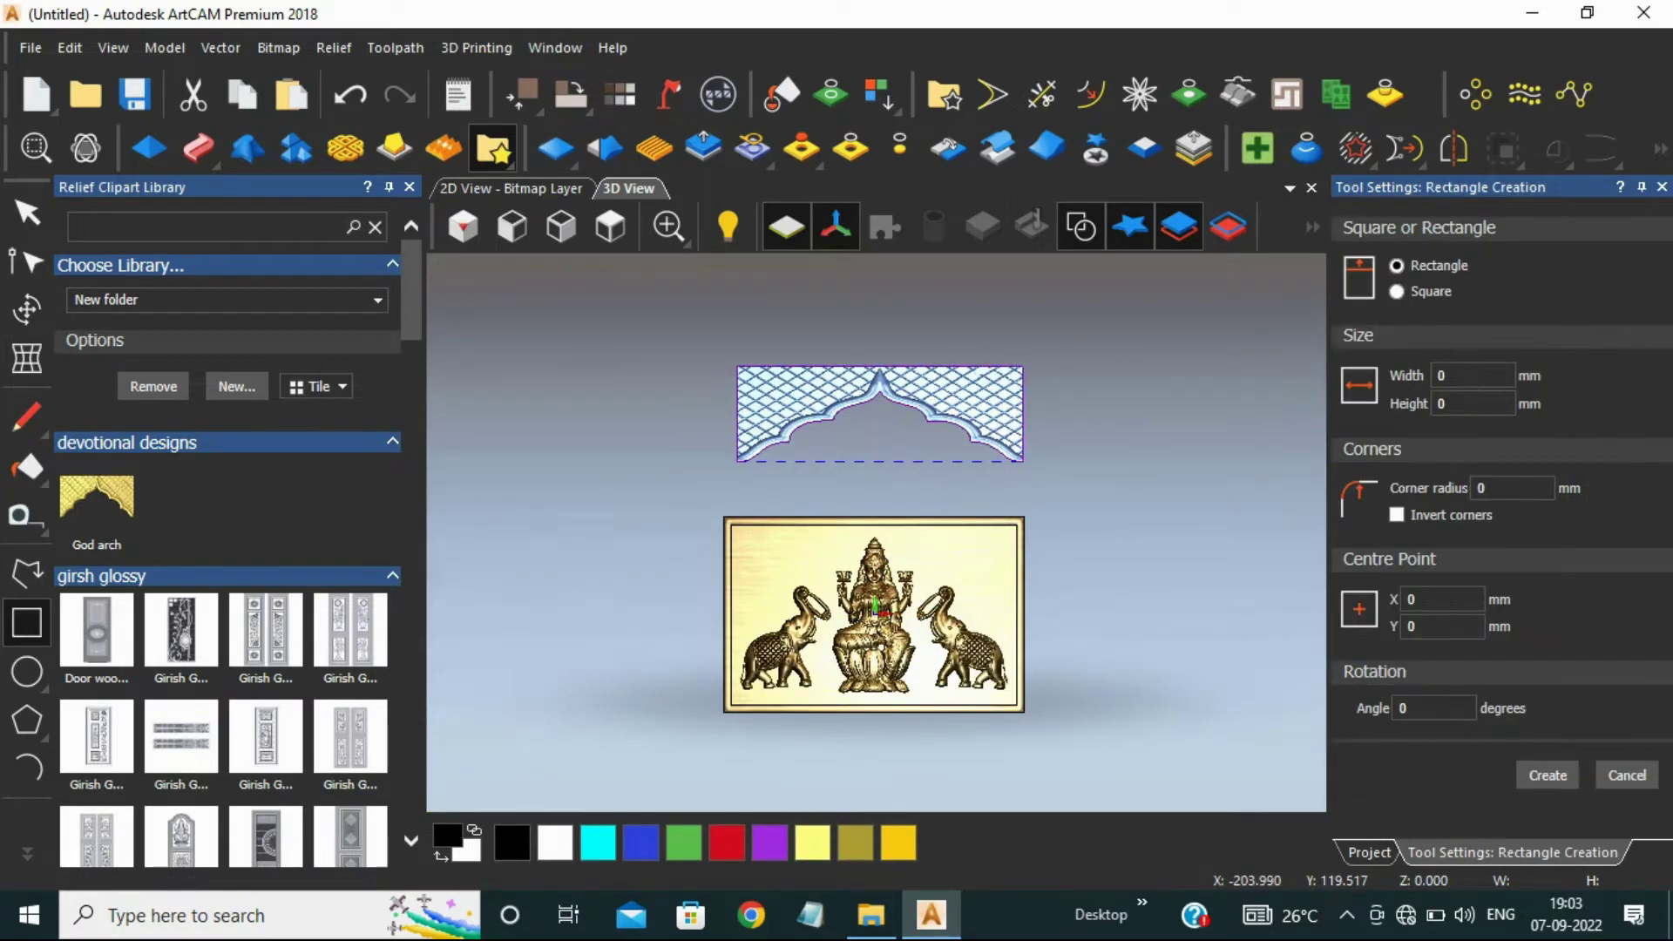
{"action": "left_click_drag", "start_coordinate": [732, 536], "coordinate": [1017, 697]}
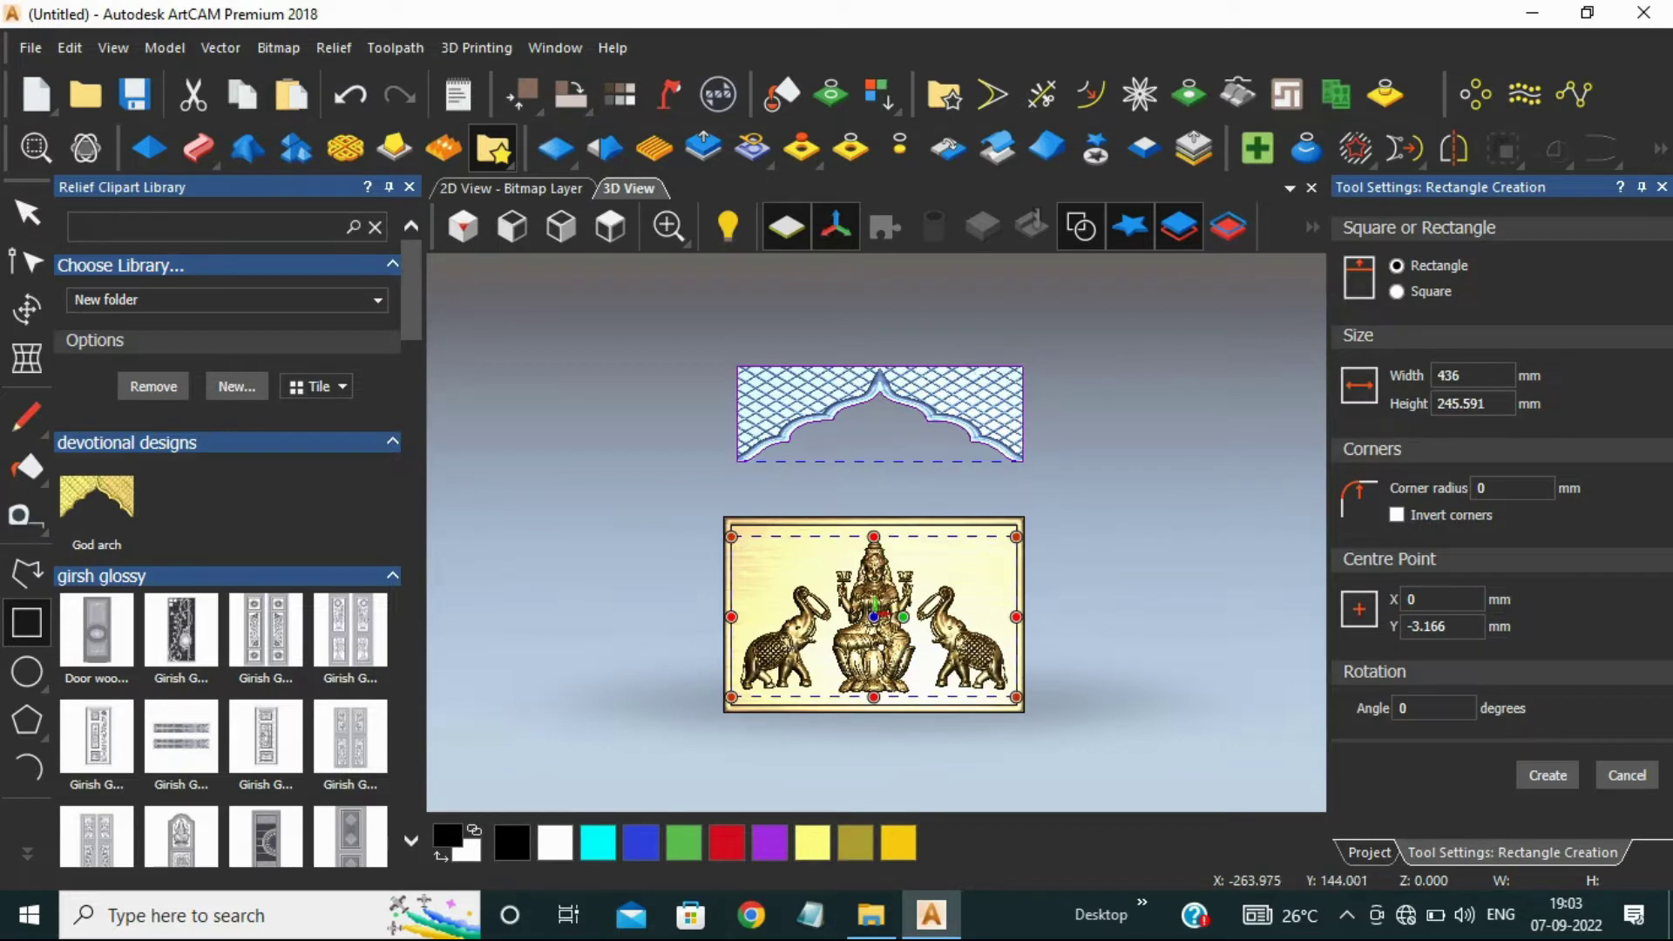
{"action": "scroll", "coordinate": [813, 540], "scroll_direction": "up", "scroll_amount": 2}
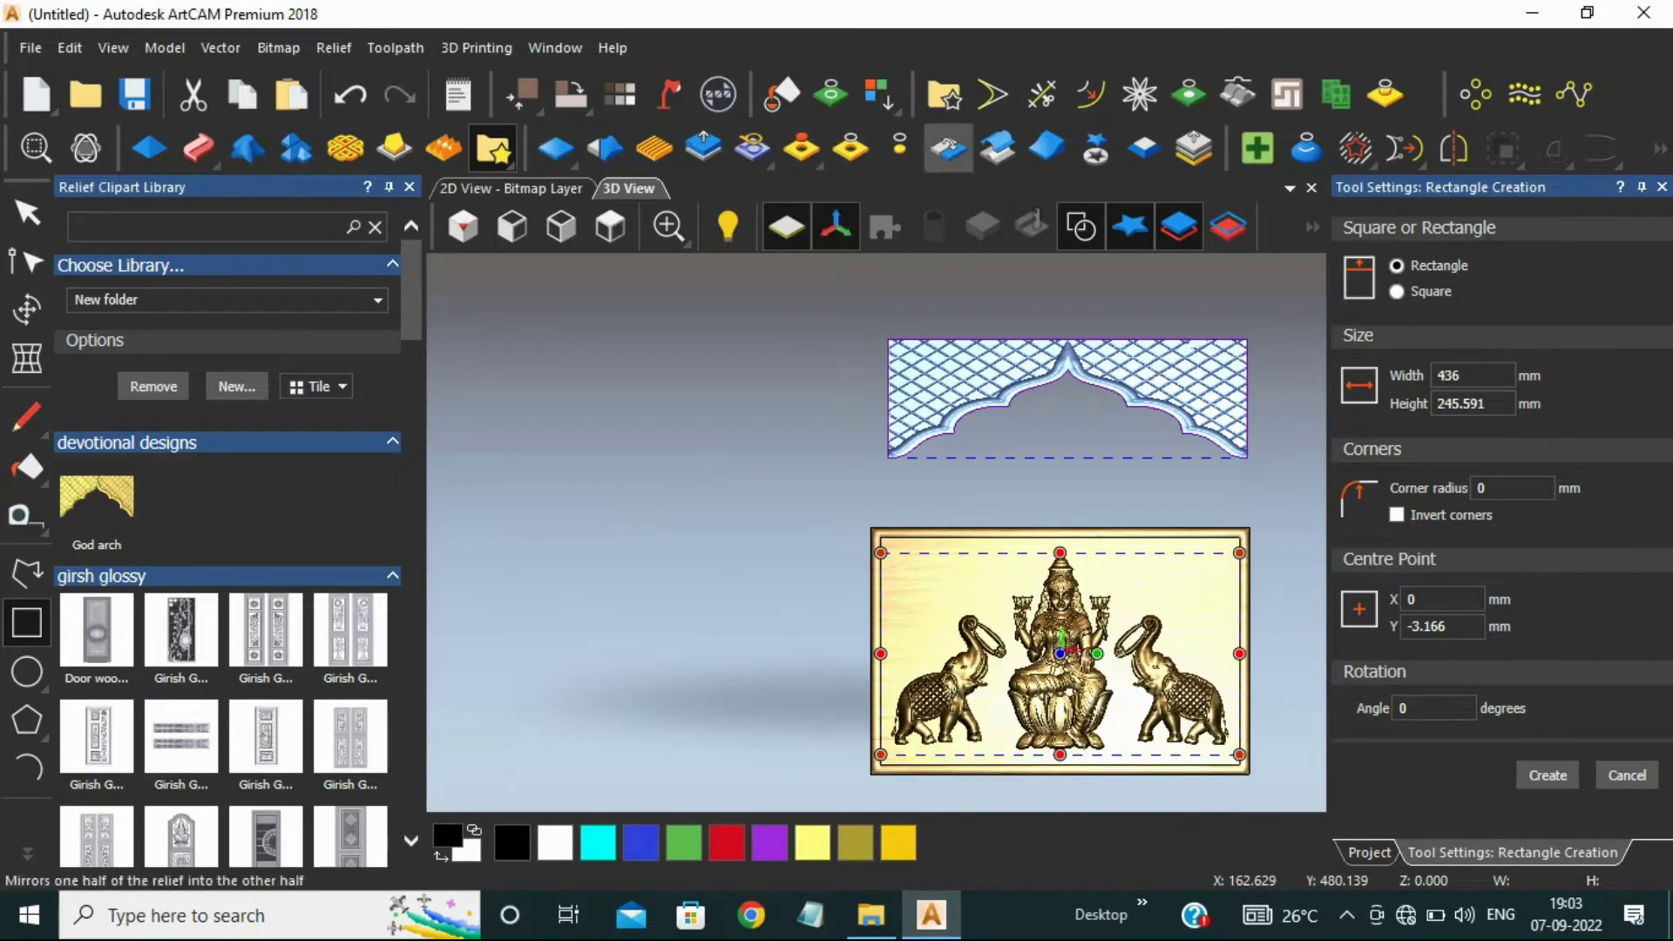
{"action": "left_click", "coordinate": [1095, 148]}
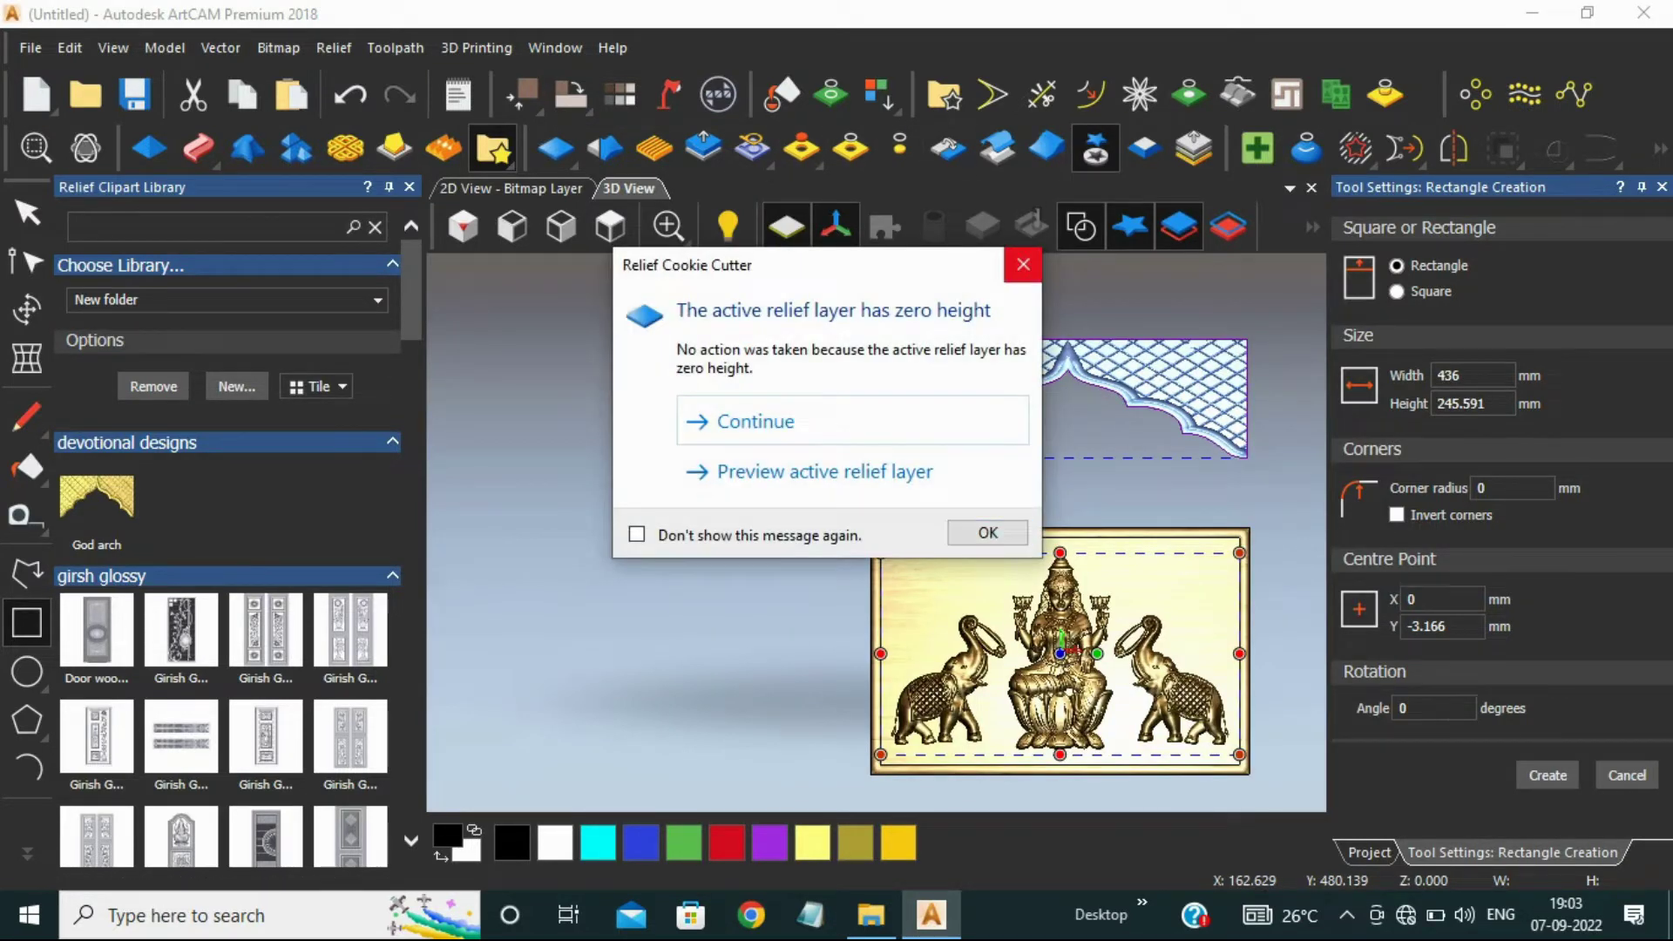
{"action": "left_click", "coordinate": [1023, 264]}
{"action": "left_click", "coordinate": [1547, 775]}
{"action": "left_click", "coordinate": [1095, 148]}
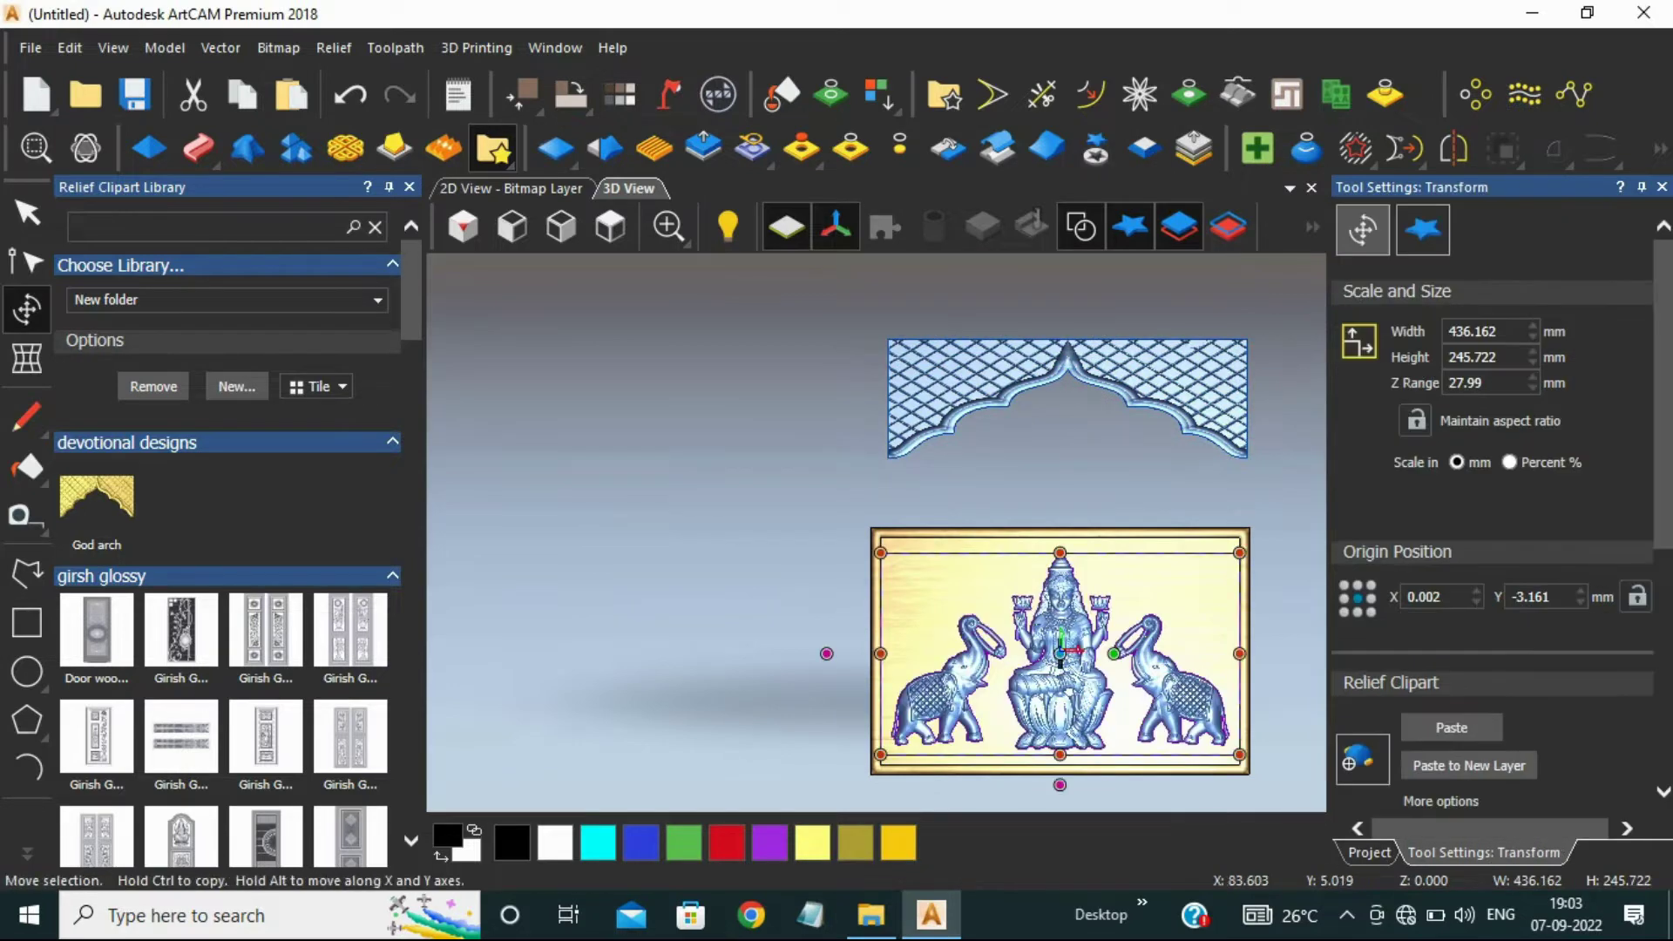
- Nudge the goddess and elephants clipart down toward the frame's lower inner edge, to about Y -21.9 mm
{"action": "key", "text": "Down"}
{"action": "key", "text": "Down"}
{"action": "key", "text": "Down"}
{"action": "key", "text": "Down"}
{"action": "key", "text": "Down"}
{"action": "key", "text": "Down"}
{"action": "key", "text": "Down"}
{"action": "key", "text": "Down"}
{"action": "key", "text": "Down"}
{"action": "key", "text": "Down"}
{"action": "key", "text": "Down"}
{"action": "key", "text": "Down"}
{"action": "key", "text": "Down"}
{"action": "key", "text": "Down"}
{"action": "scroll", "coordinate": [1112, 780], "scroll_direction": "up", "scroll_amount": 5}
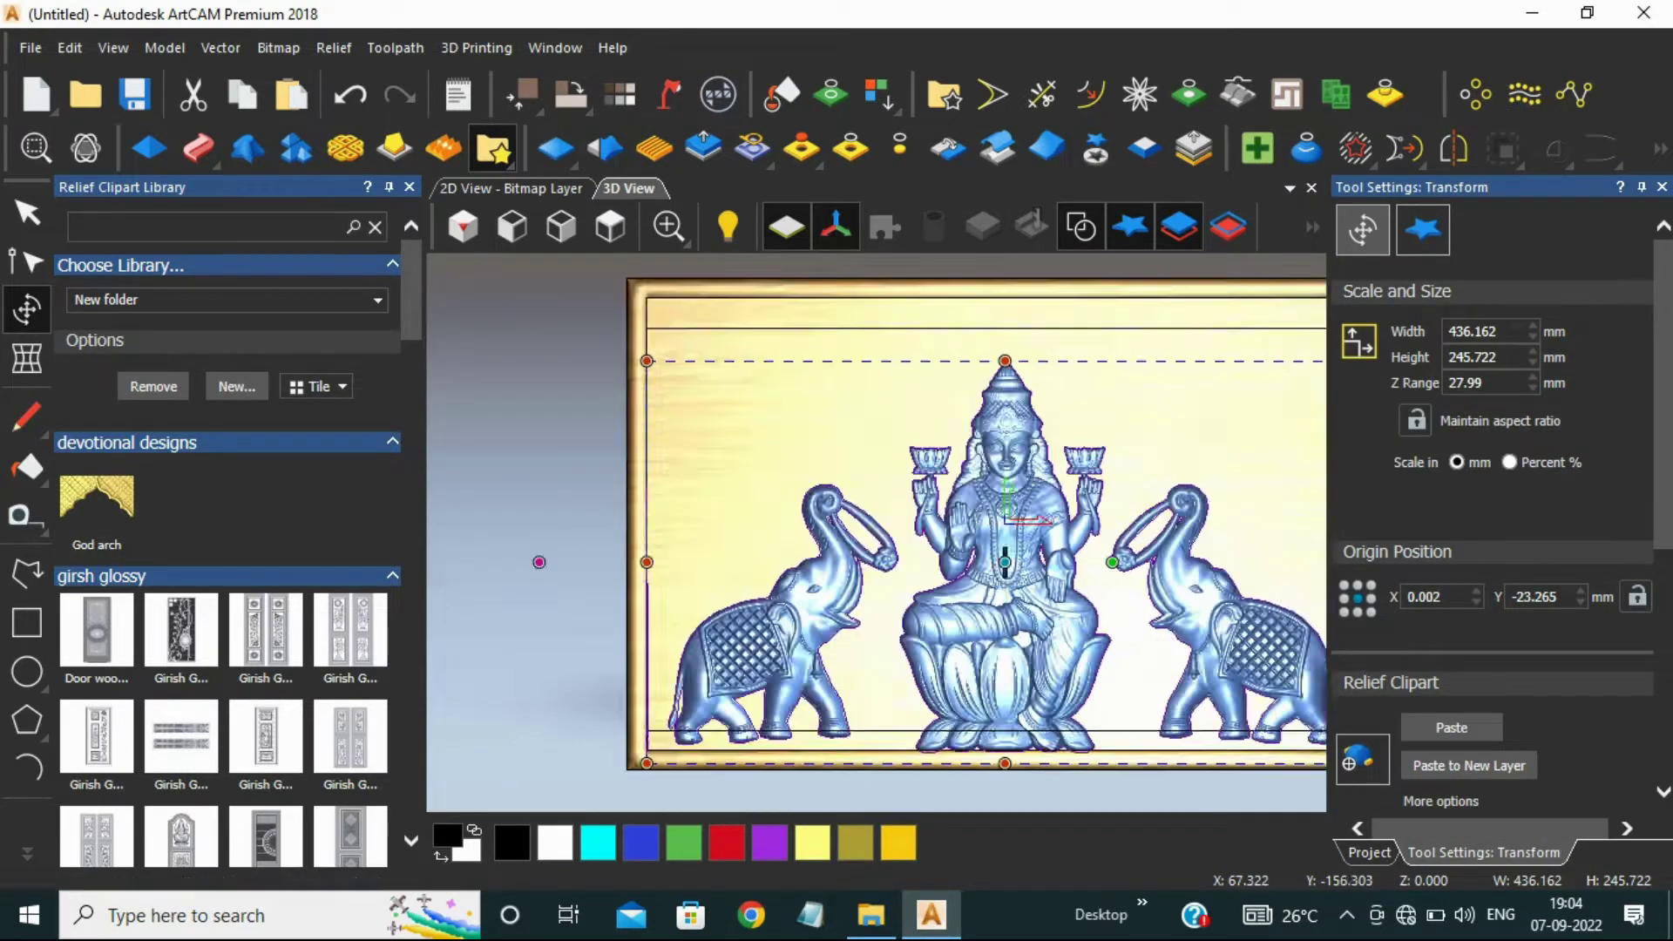
{"action": "key", "text": "Up"}
{"action": "key", "text": "Up"}
{"action": "key", "text": "Up"}
{"action": "scroll", "coordinate": [1111, 782], "scroll_direction": "down", "scroll_amount": 3}
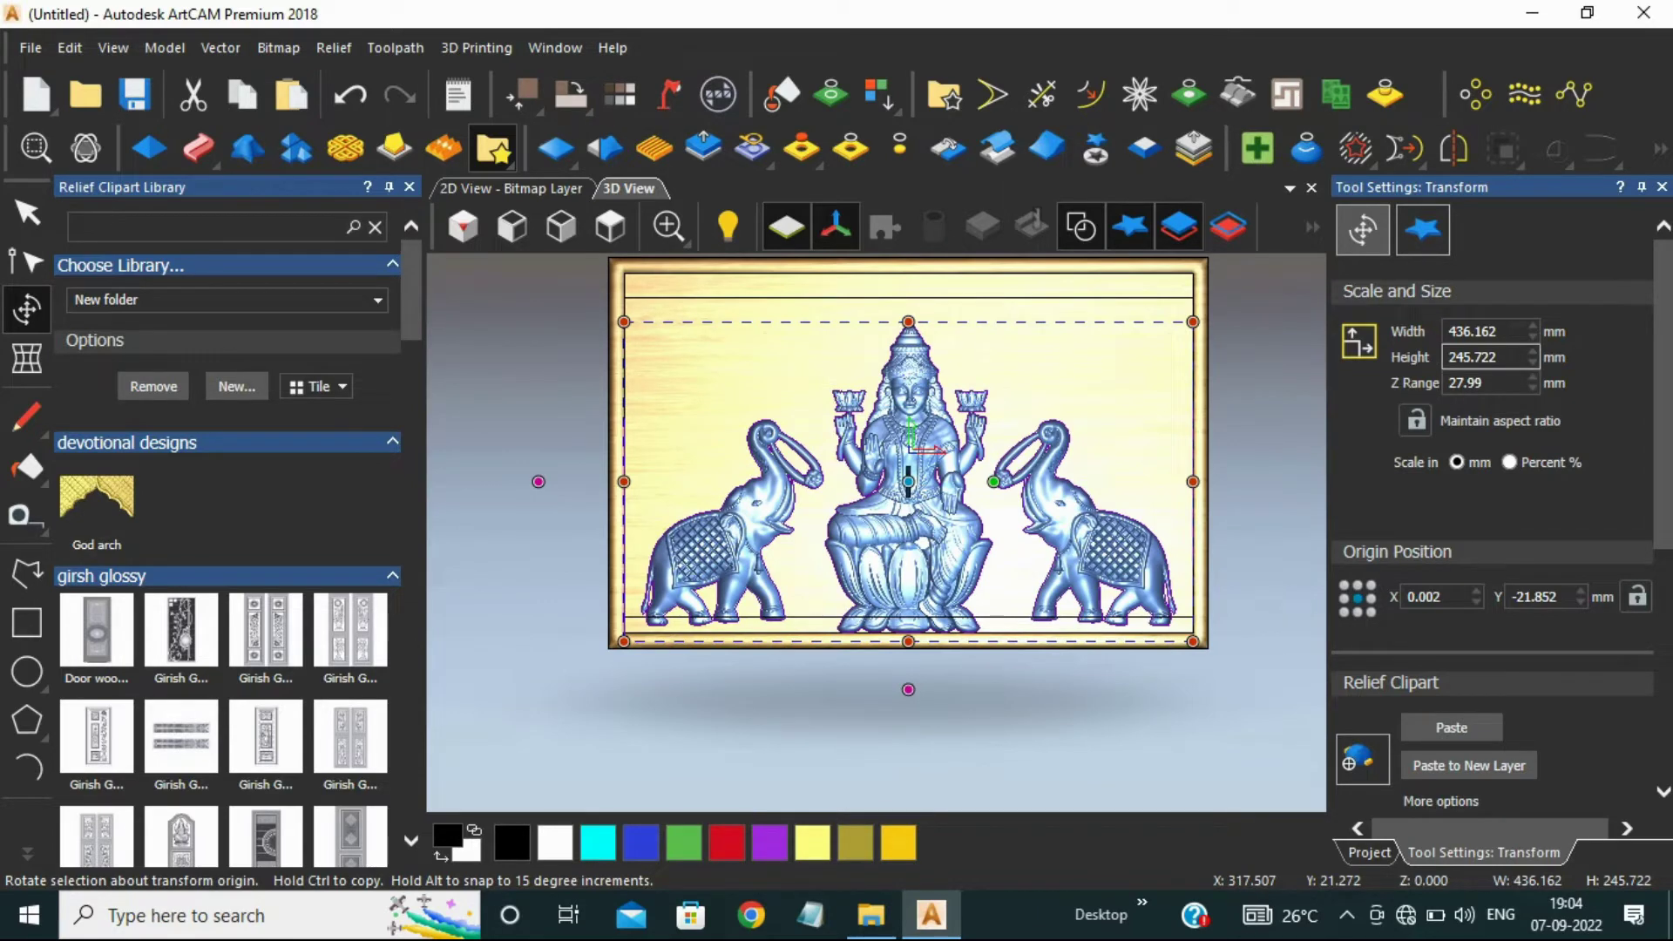
- Set the goddess and elephants clipart's height to 244 mm without maintaining the aspect ratio
{"action": "left_click", "coordinate": [1474, 357]}
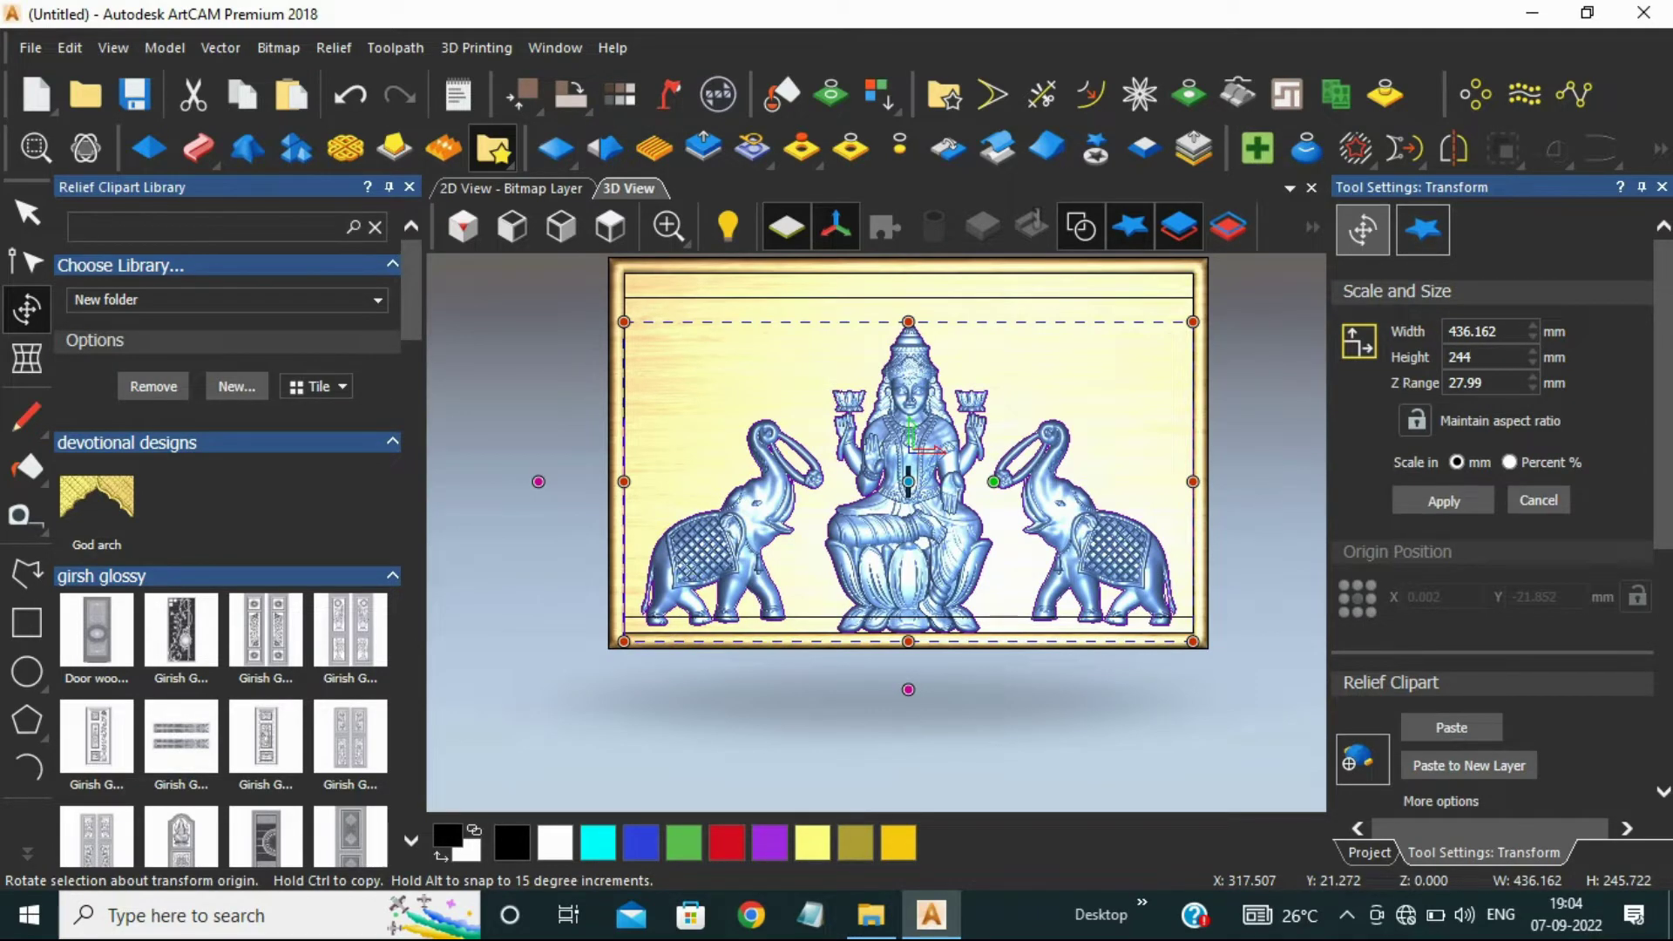
{"action": "left_click", "coordinate": [1443, 501]}
{"action": "scroll", "coordinate": [937, 649], "scroll_direction": "up", "scroll_amount": 5}
{"action": "scroll", "coordinate": [1481, 453], "scroll_direction": "down", "scroll_amount": 2}
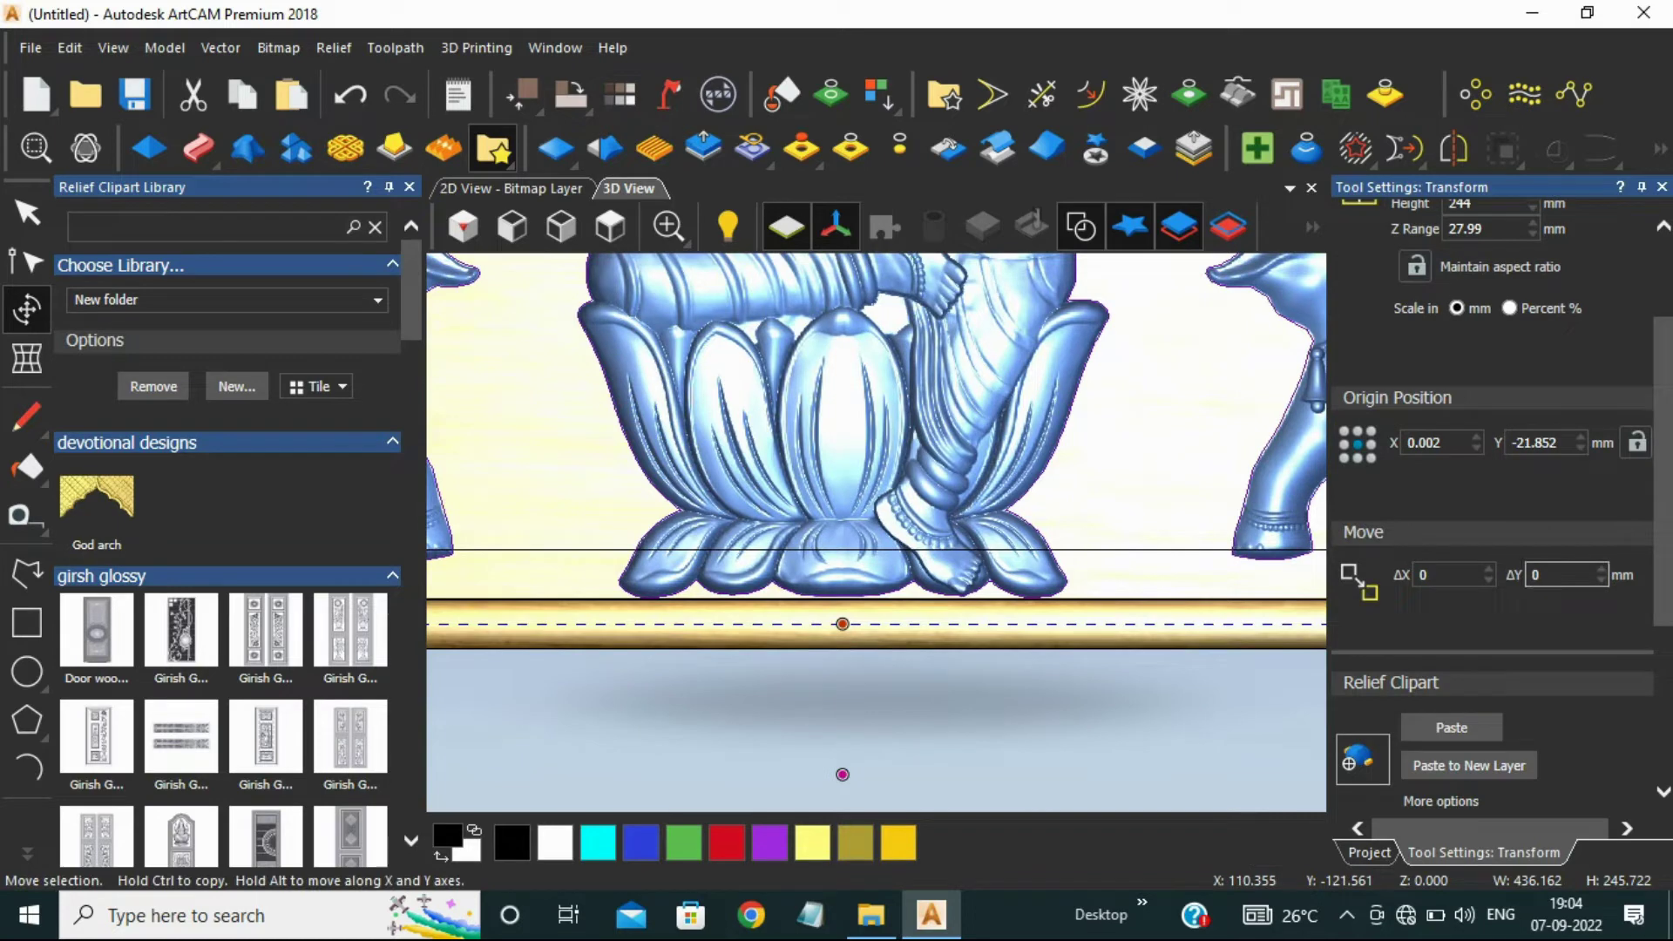
- Move the goddess and elephants clipart by -1 mm in Y and paste it into the front relief
{"action": "left_click", "coordinate": [1555, 575]}
{"action": "type", "text": "-1"}
{"action": "key", "text": "Return"}
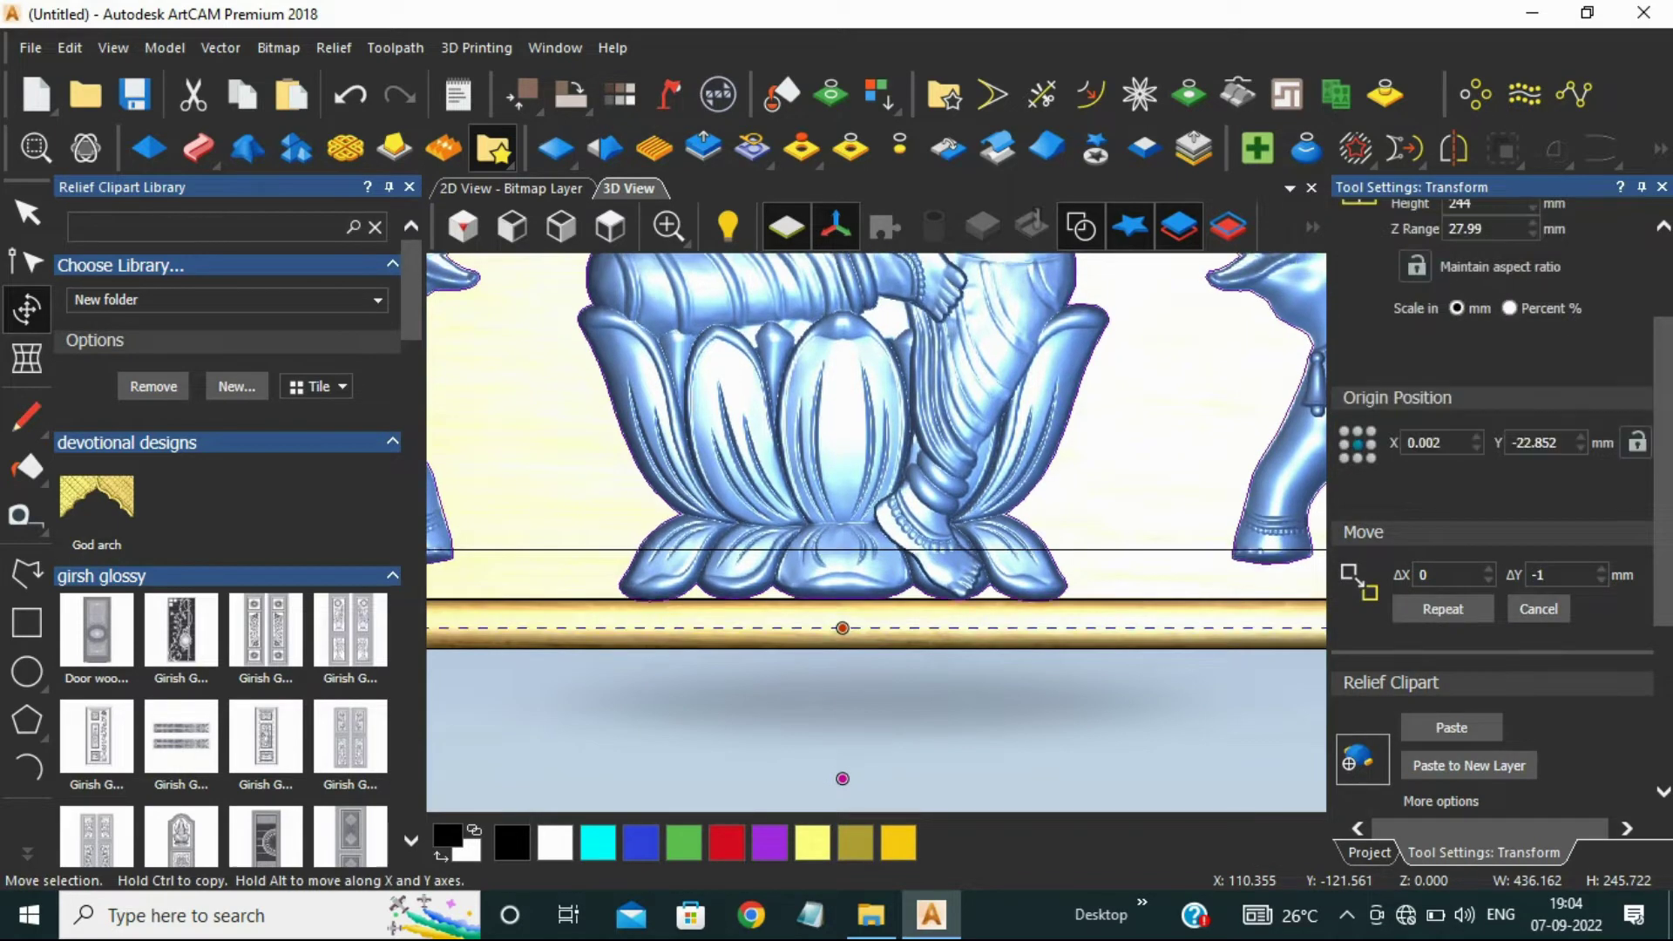
{"action": "scroll", "coordinate": [875, 531], "scroll_direction": "down", "scroll_amount": 5}
{"action": "left_click", "coordinate": [1452, 727]}
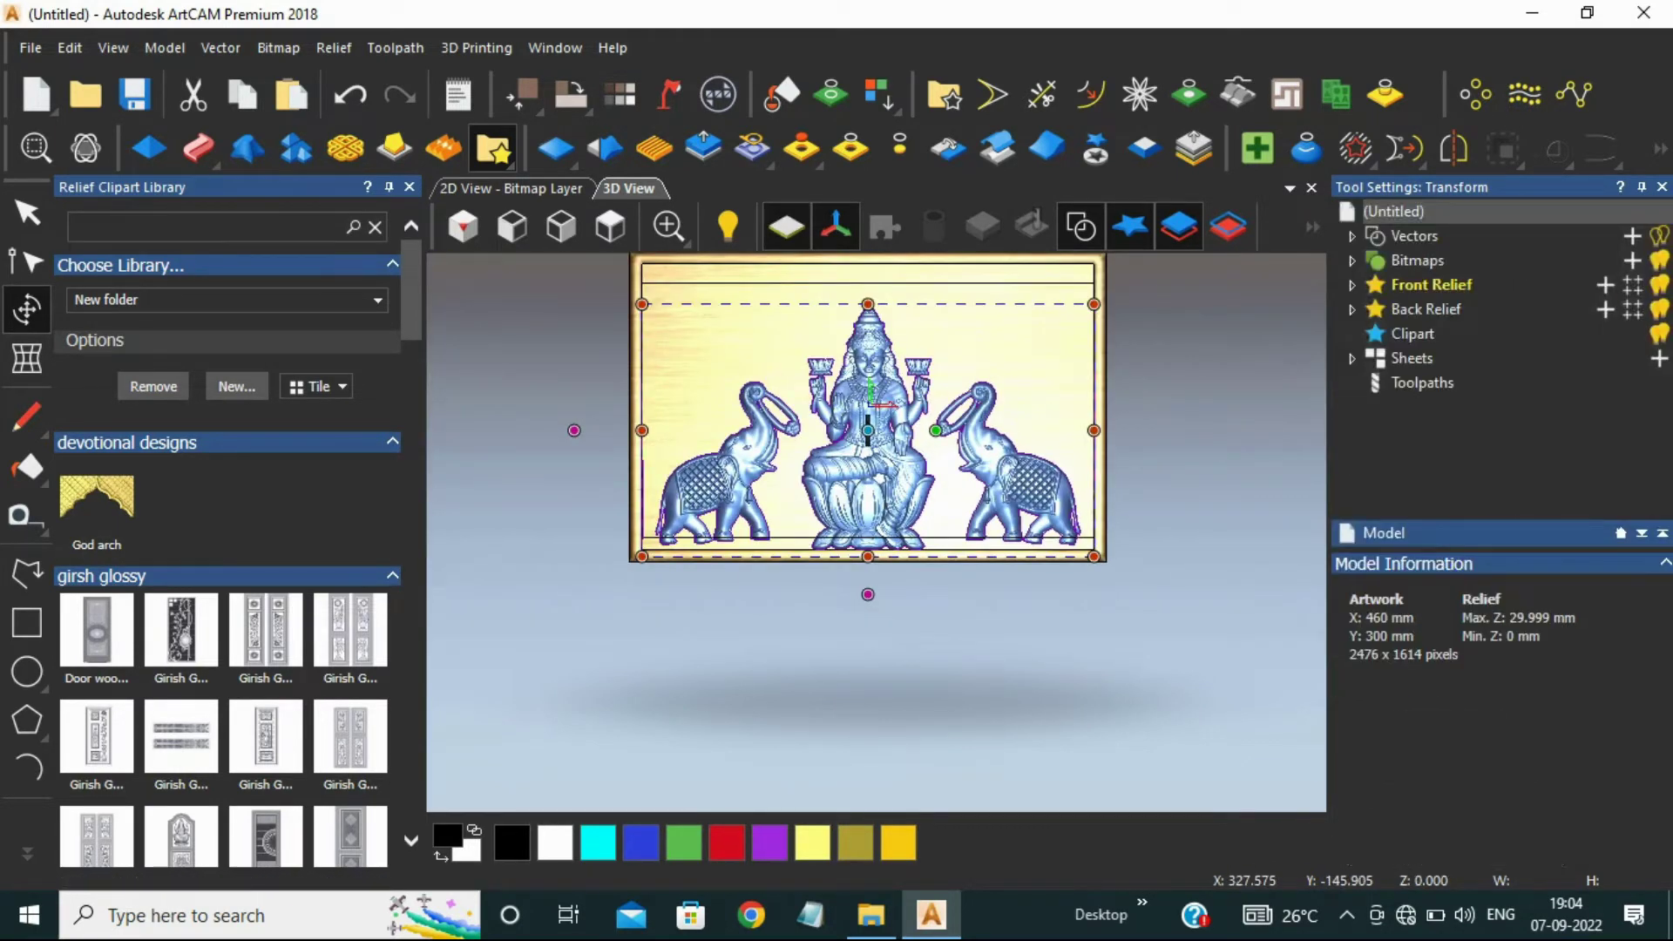
- Move the arch clipart down over the upper part of the panel and set its X position to 0
{"action": "scroll", "coordinate": [836, 366], "scroll_direction": "down", "scroll_amount": 5}
{"action": "left_click_drag", "start_coordinate": [734, 317], "coordinate": [997, 441]}
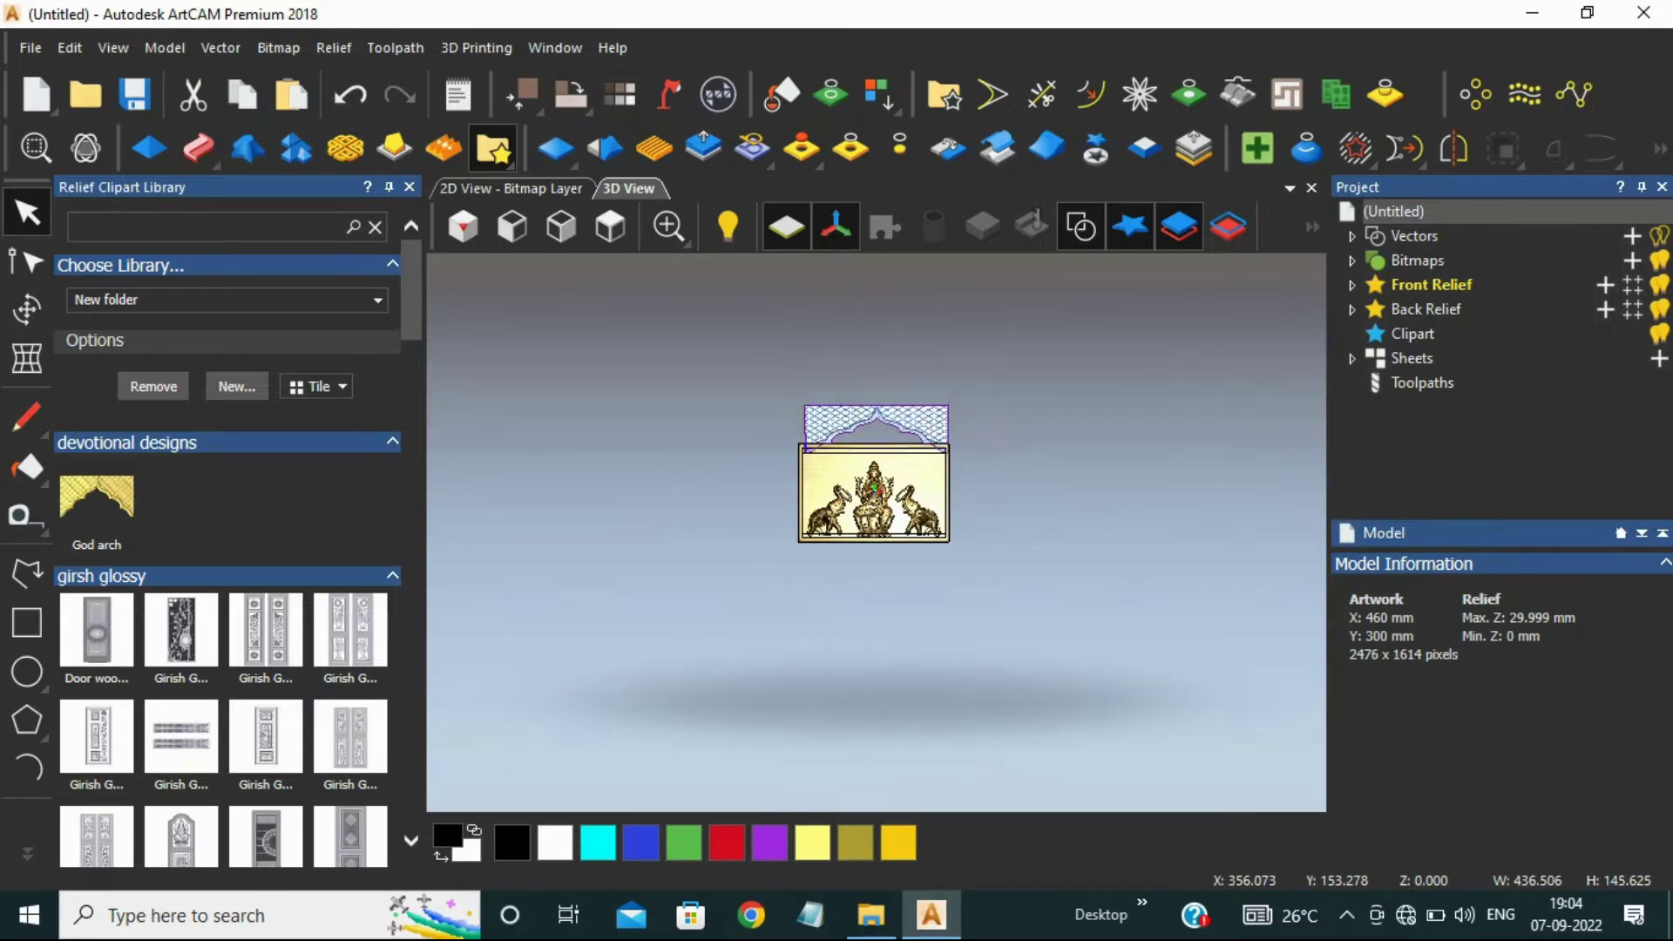
{"action": "scroll", "coordinate": [875, 427], "scroll_direction": "up", "scroll_amount": 3}
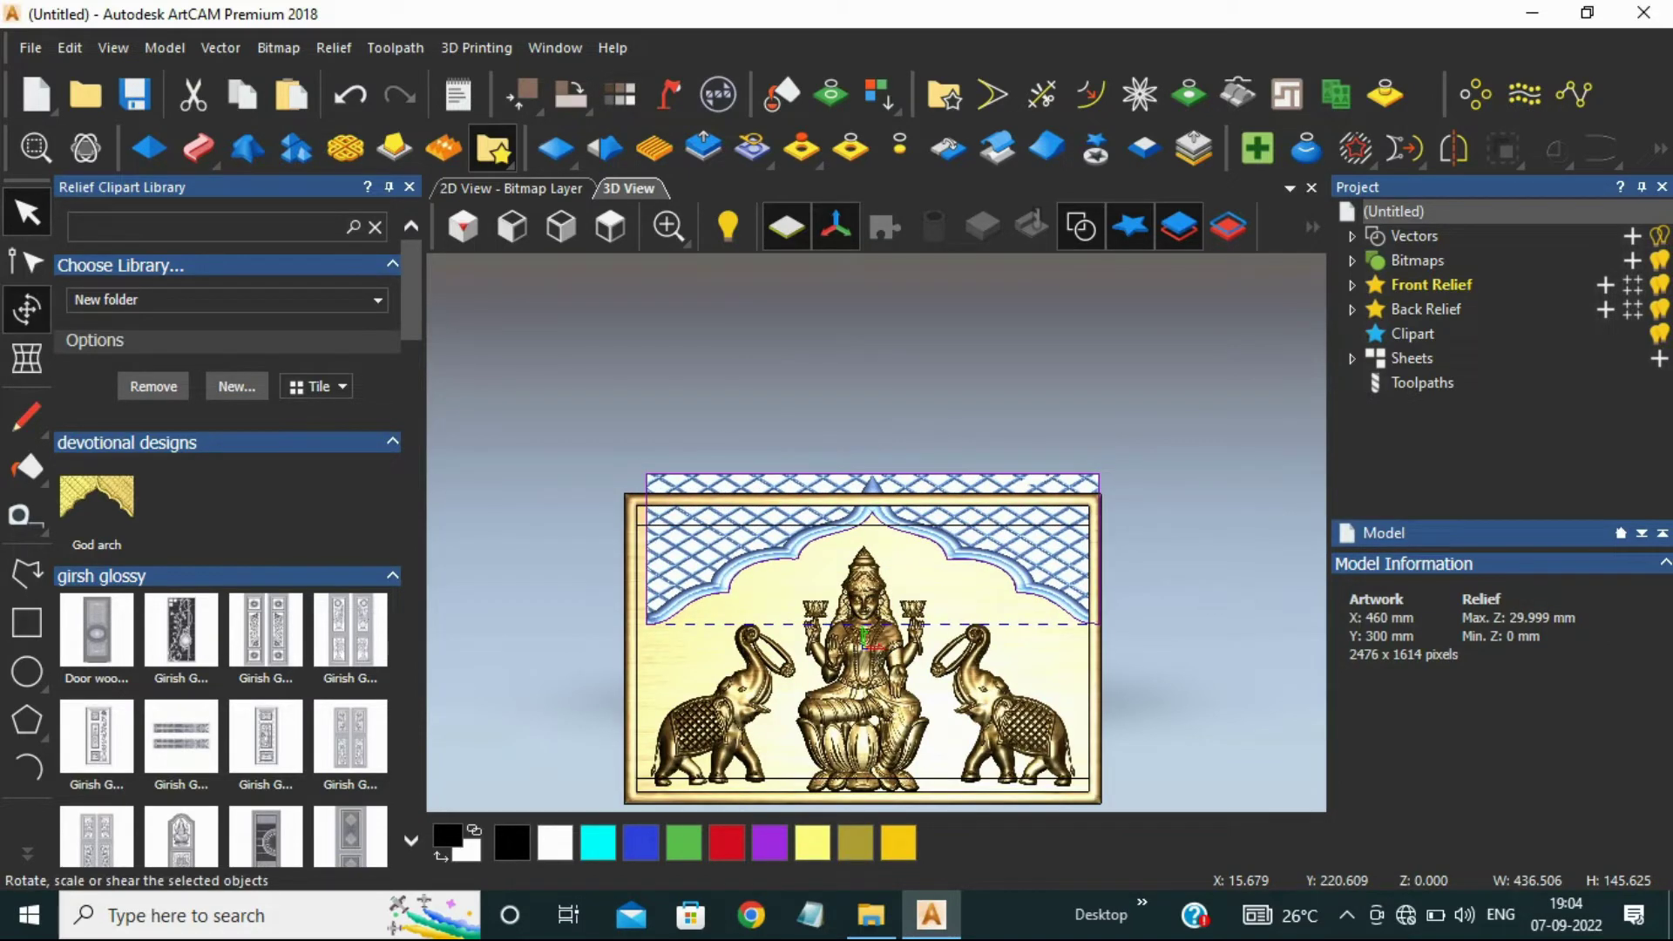
{"action": "left_click", "coordinate": [27, 309]}
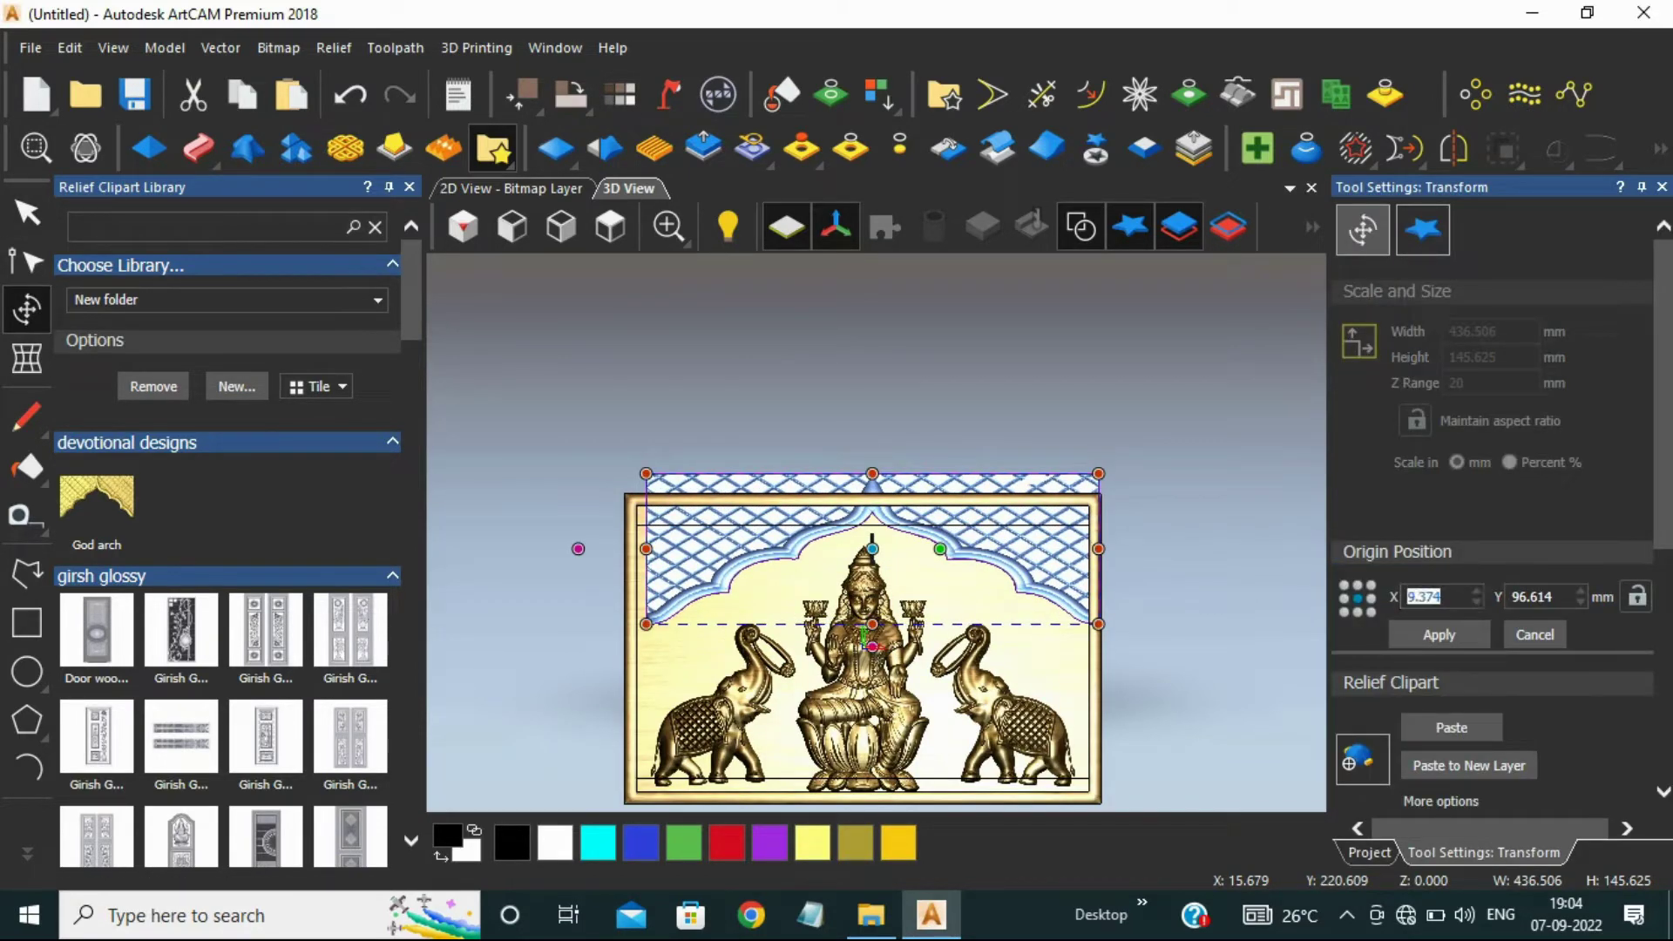
{"action": "left_click", "coordinate": [1438, 634]}
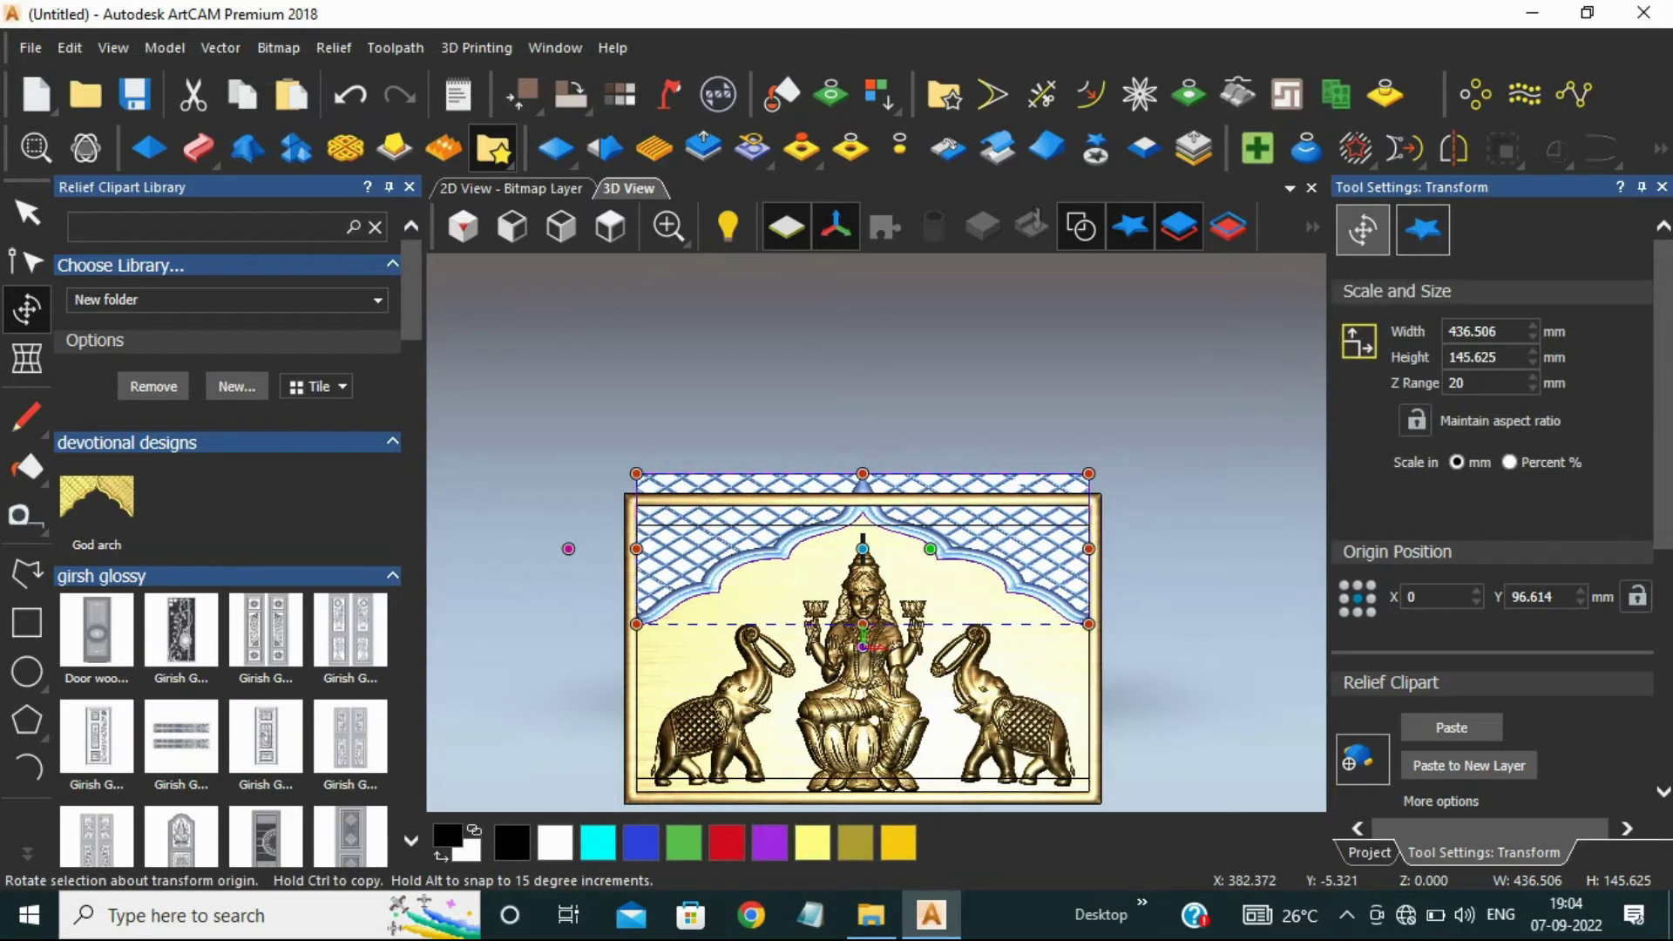
- Nudge the arch clipart down inside the frame until its inner point sits just above the goddess's crown
{"action": "scroll", "coordinate": [1439, 627], "scroll_direction": "down", "scroll_amount": 2}
{"action": "left_click_drag", "start_coordinate": [563, 380], "coordinate": [1153, 643]}
{"action": "key", "text": "Down"}
{"action": "key", "text": "Down"}
{"action": "key", "text": "Down"}
{"action": "key", "text": "Down"}
{"action": "key", "text": "Down"}
{"action": "key", "text": "Down"}
{"action": "key", "text": "Down"}
{"action": "key", "text": "Down"}
{"action": "key", "text": "Down"}
{"action": "key", "text": "Down"}
{"action": "scroll", "coordinate": [878, 579], "scroll_direction": "up", "scroll_amount": 5}
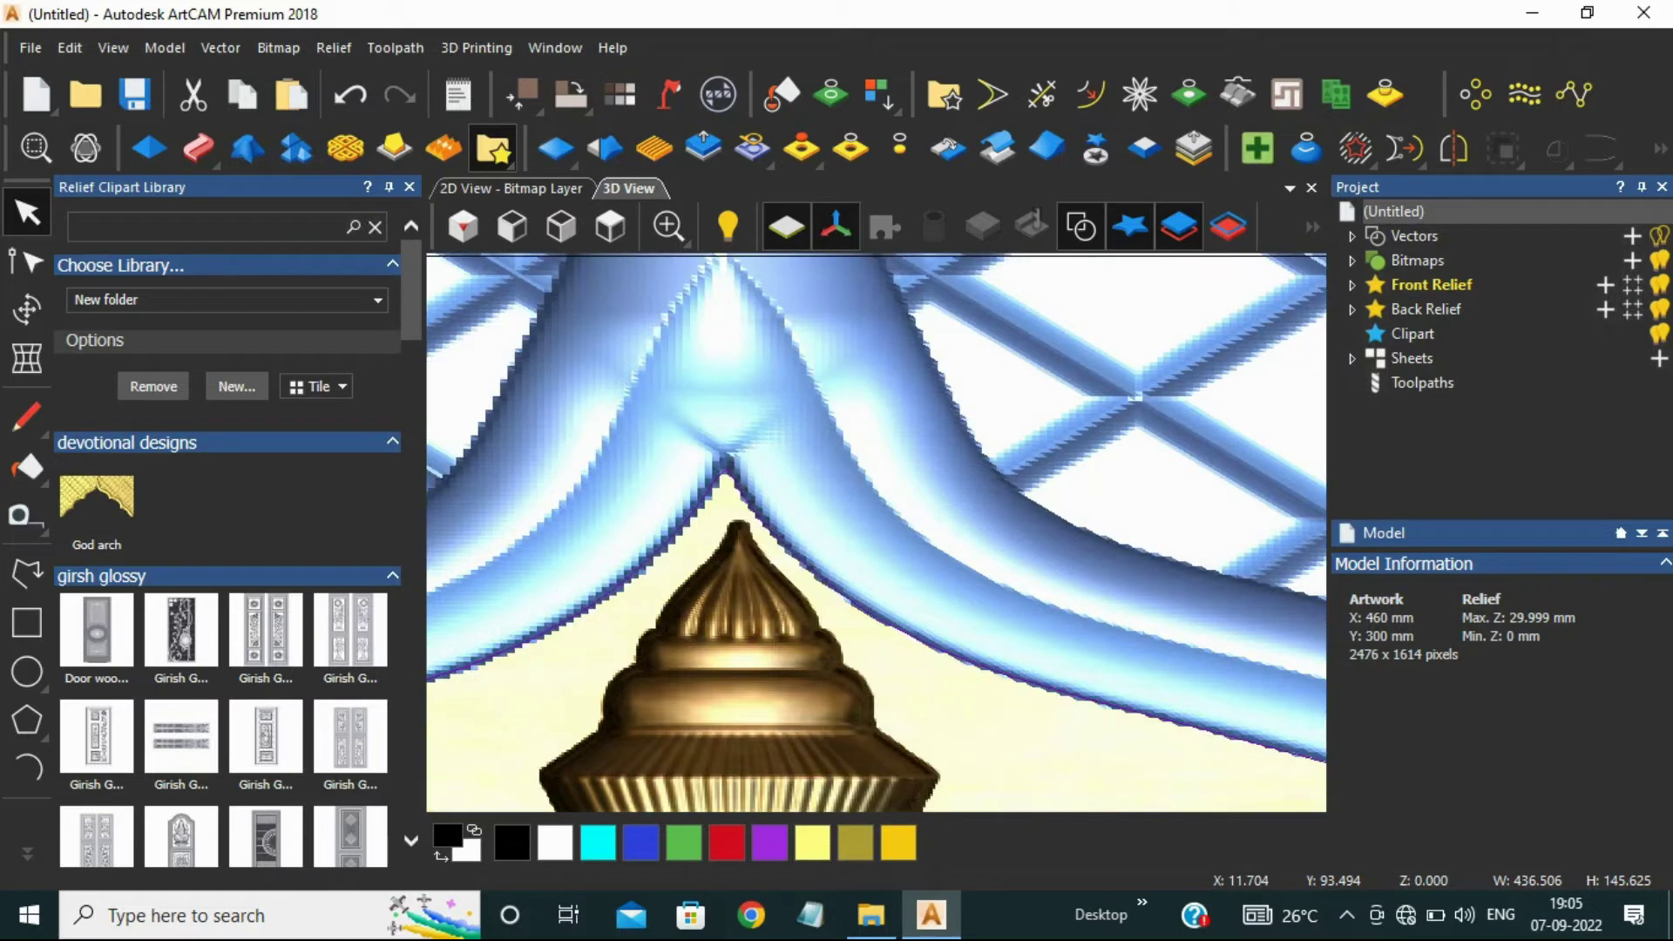
{"action": "scroll", "coordinate": [889, 593], "scroll_direction": "down", "scroll_amount": 3}
{"action": "scroll", "coordinate": [901, 601], "scroll_direction": "down", "scroll_amount": 6}
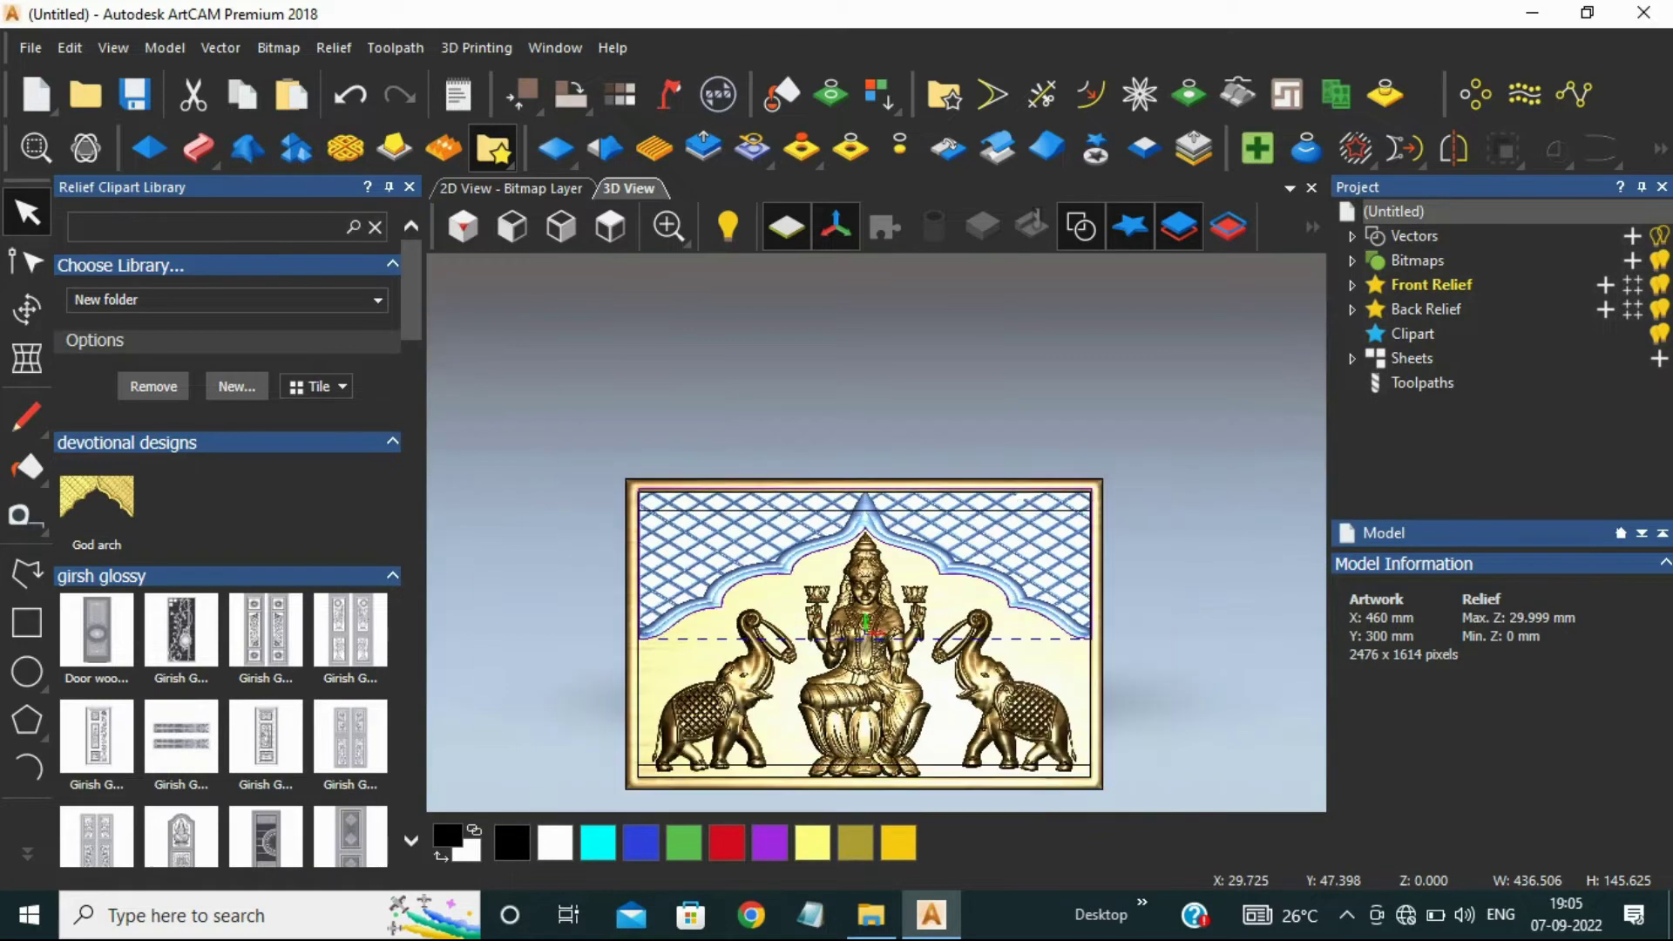
- Nudge the arch clipart back up slightly to about Y 71 mm, widening its gap above the goddess's crown
{"action": "scroll", "coordinate": [623, 610], "scroll_direction": "up", "scroll_amount": 7}
{"action": "scroll", "coordinate": [834, 610], "scroll_direction": "down", "scroll_amount": 7}
{"action": "scroll", "coordinate": [1220, 540], "scroll_direction": "down", "scroll_amount": 1}
{"action": "scroll", "coordinate": [1055, 458], "scroll_direction": "up", "scroll_amount": 4}
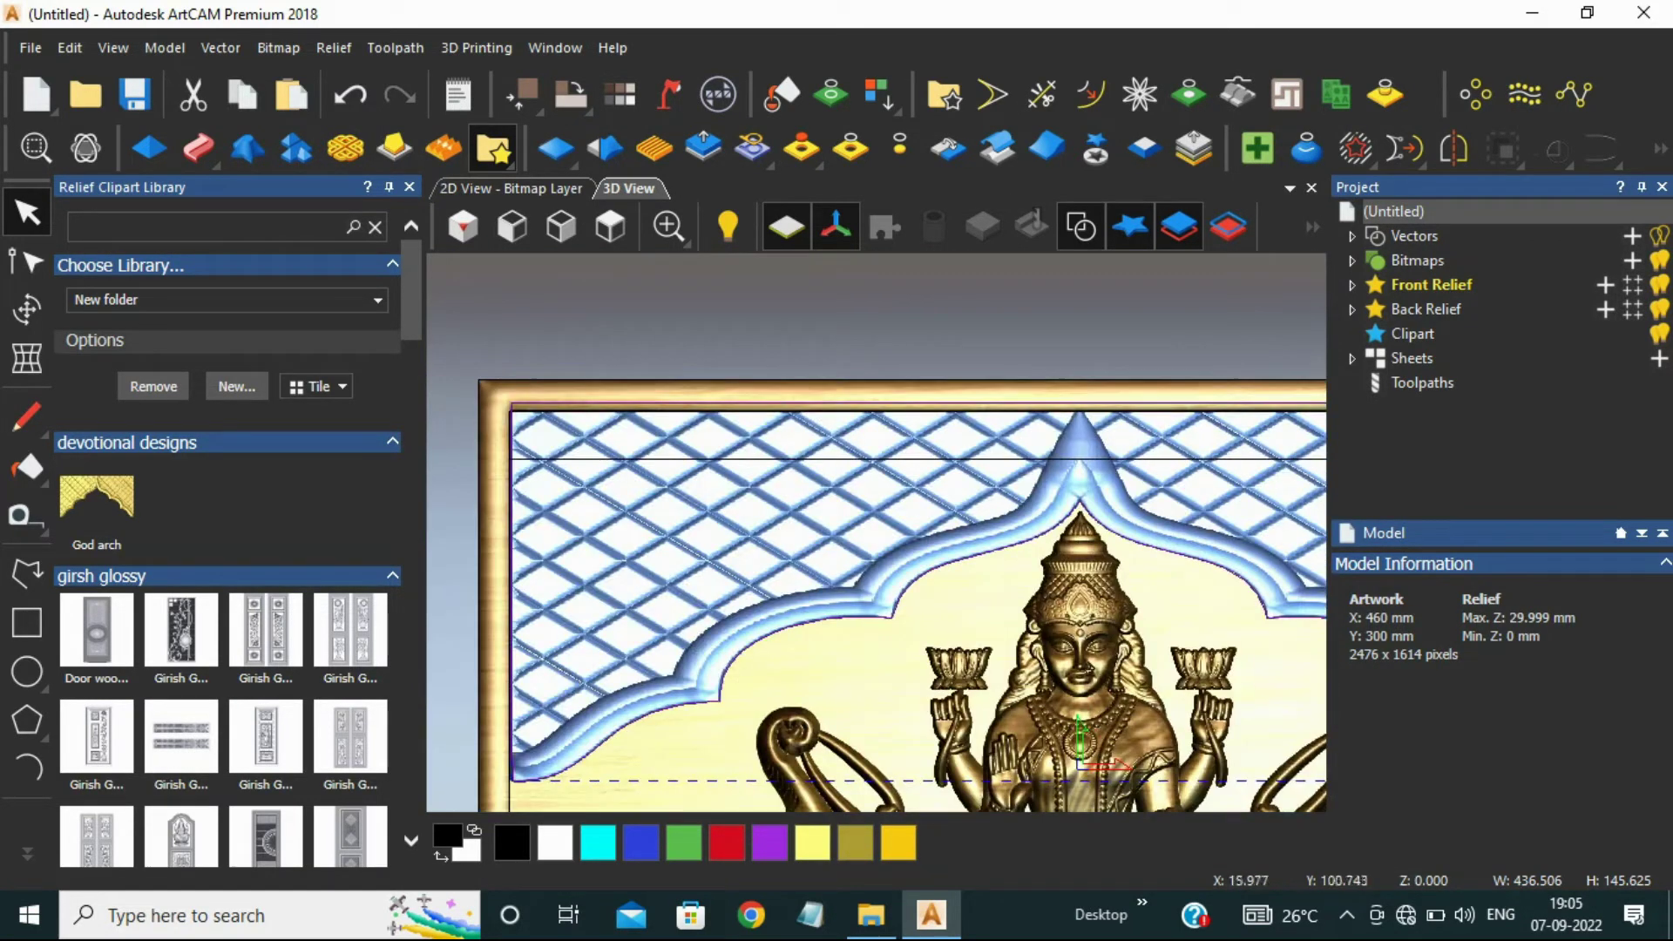
{"action": "key", "text": "Up"}
{"action": "key", "text": "Up"}
{"action": "key", "text": "Up"}
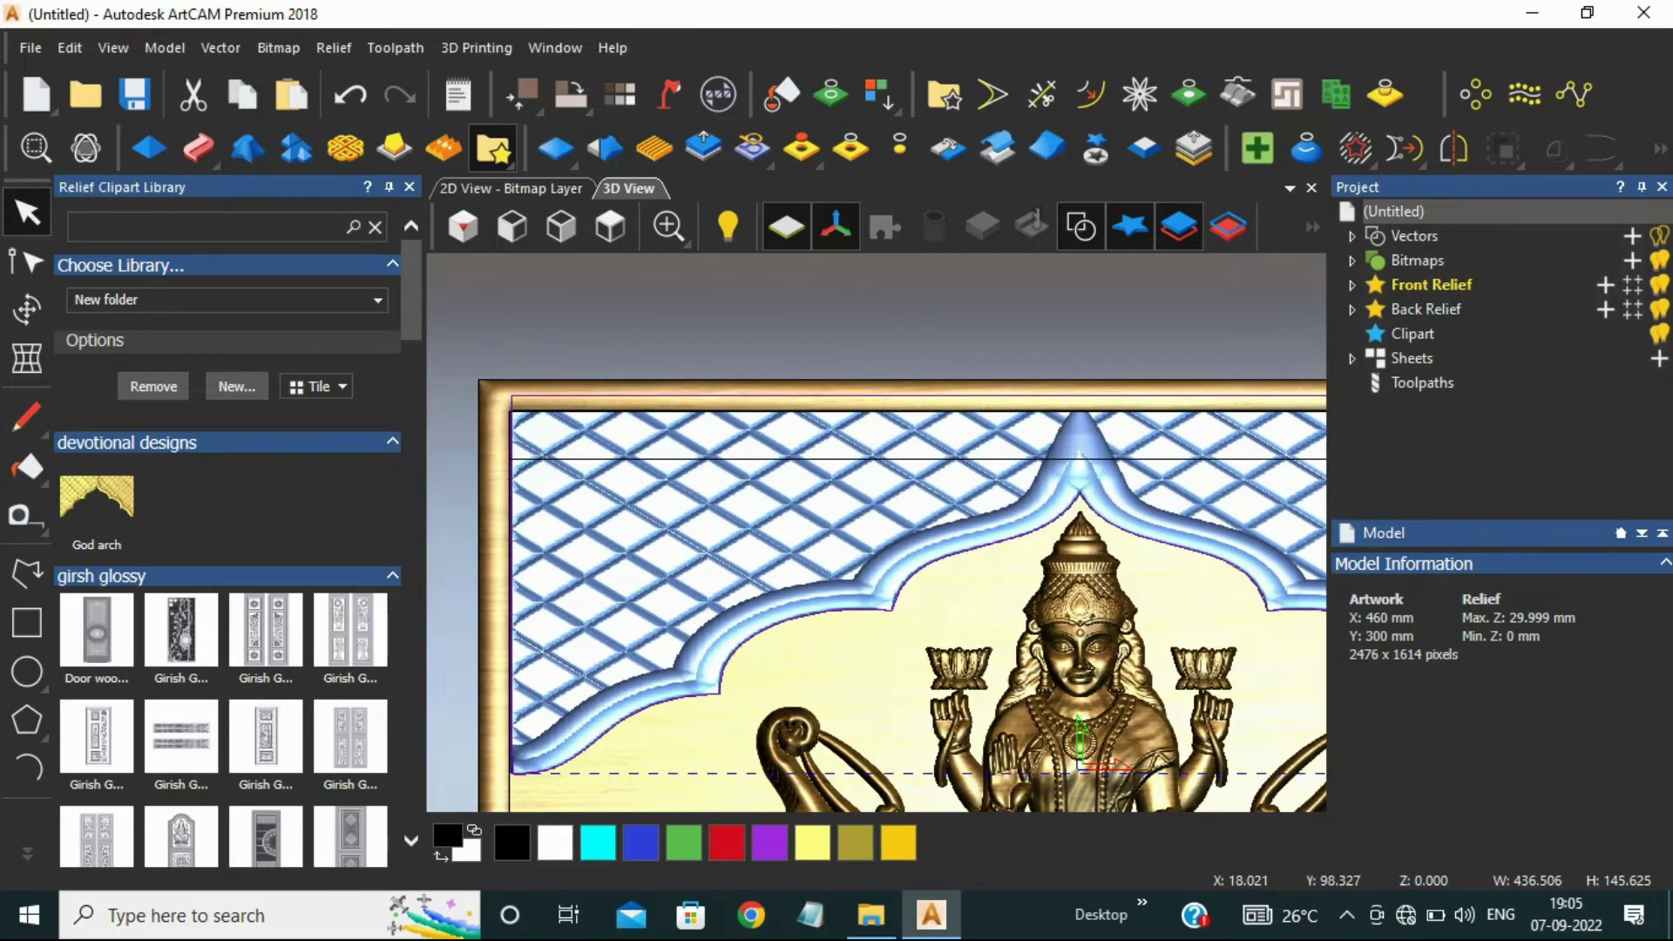
{"action": "scroll", "coordinate": [876, 532], "scroll_direction": "down", "scroll_amount": 4}
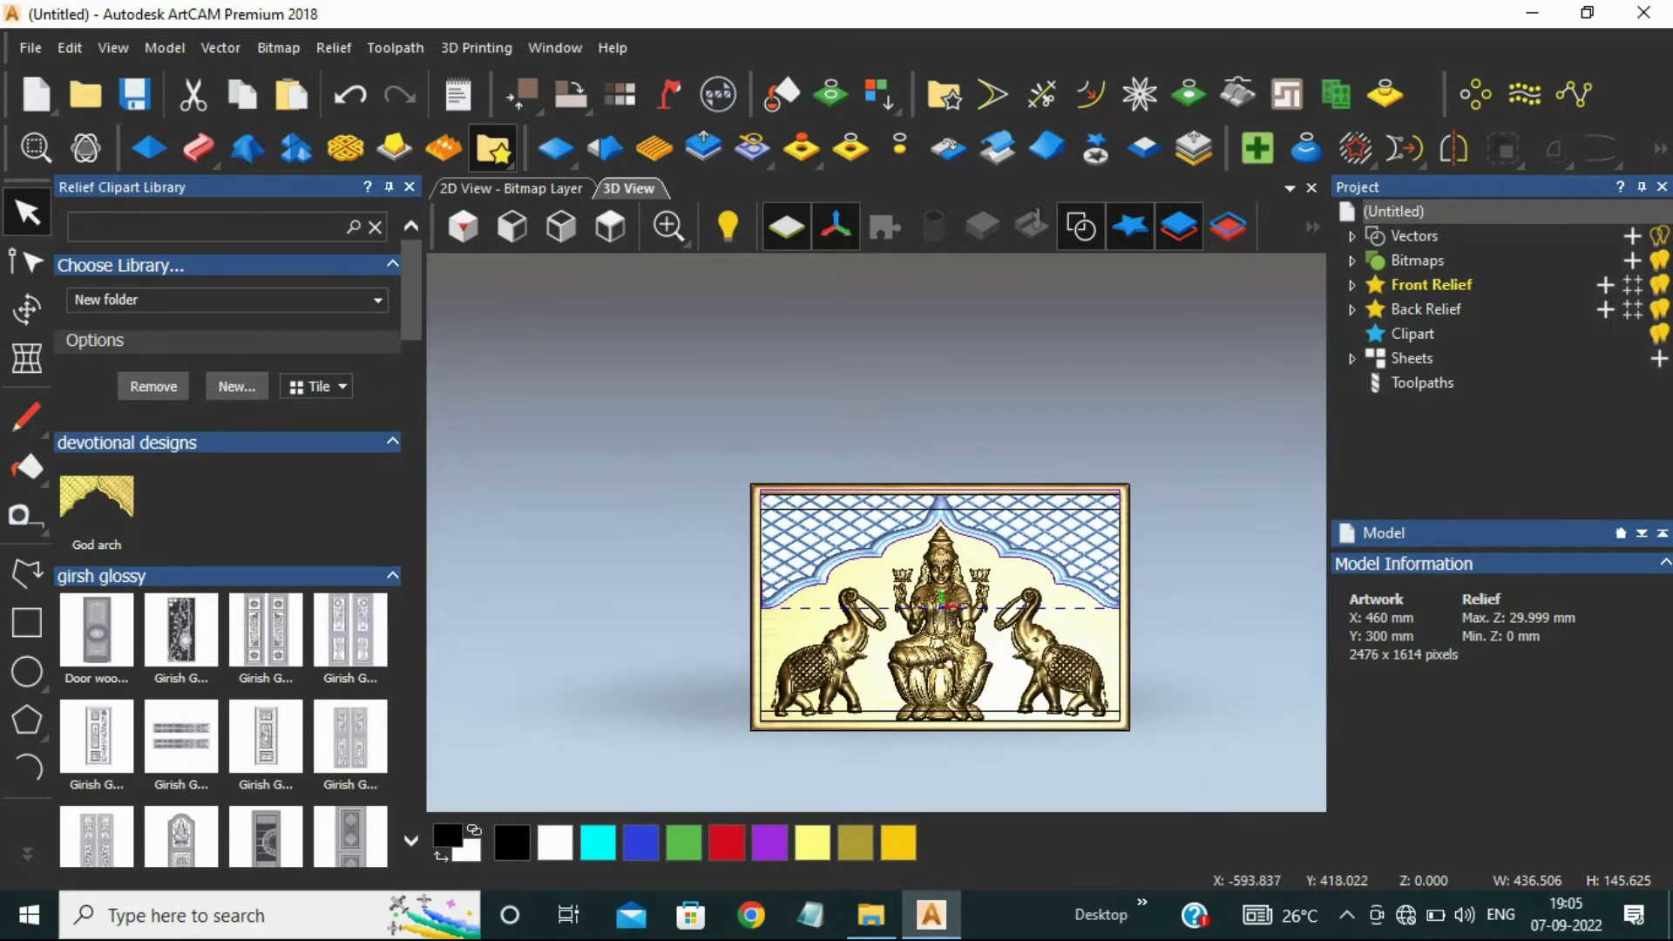
- Check the arch clipart's depth against the frame in perspective and paste it into the front relief
{"action": "left_click", "coordinate": [27, 310]}
{"action": "scroll", "coordinate": [791, 548], "scroll_direction": "up", "scroll_amount": 4}
{"action": "middle_click_drag", "start_coordinate": [865, 712], "coordinate": [1211, 418]}
{"action": "scroll", "coordinate": [835, 538], "scroll_direction": "up", "scroll_amount": 3}
{"action": "scroll", "coordinate": [1216, 402], "scroll_direction": "down", "scroll_amount": 3}
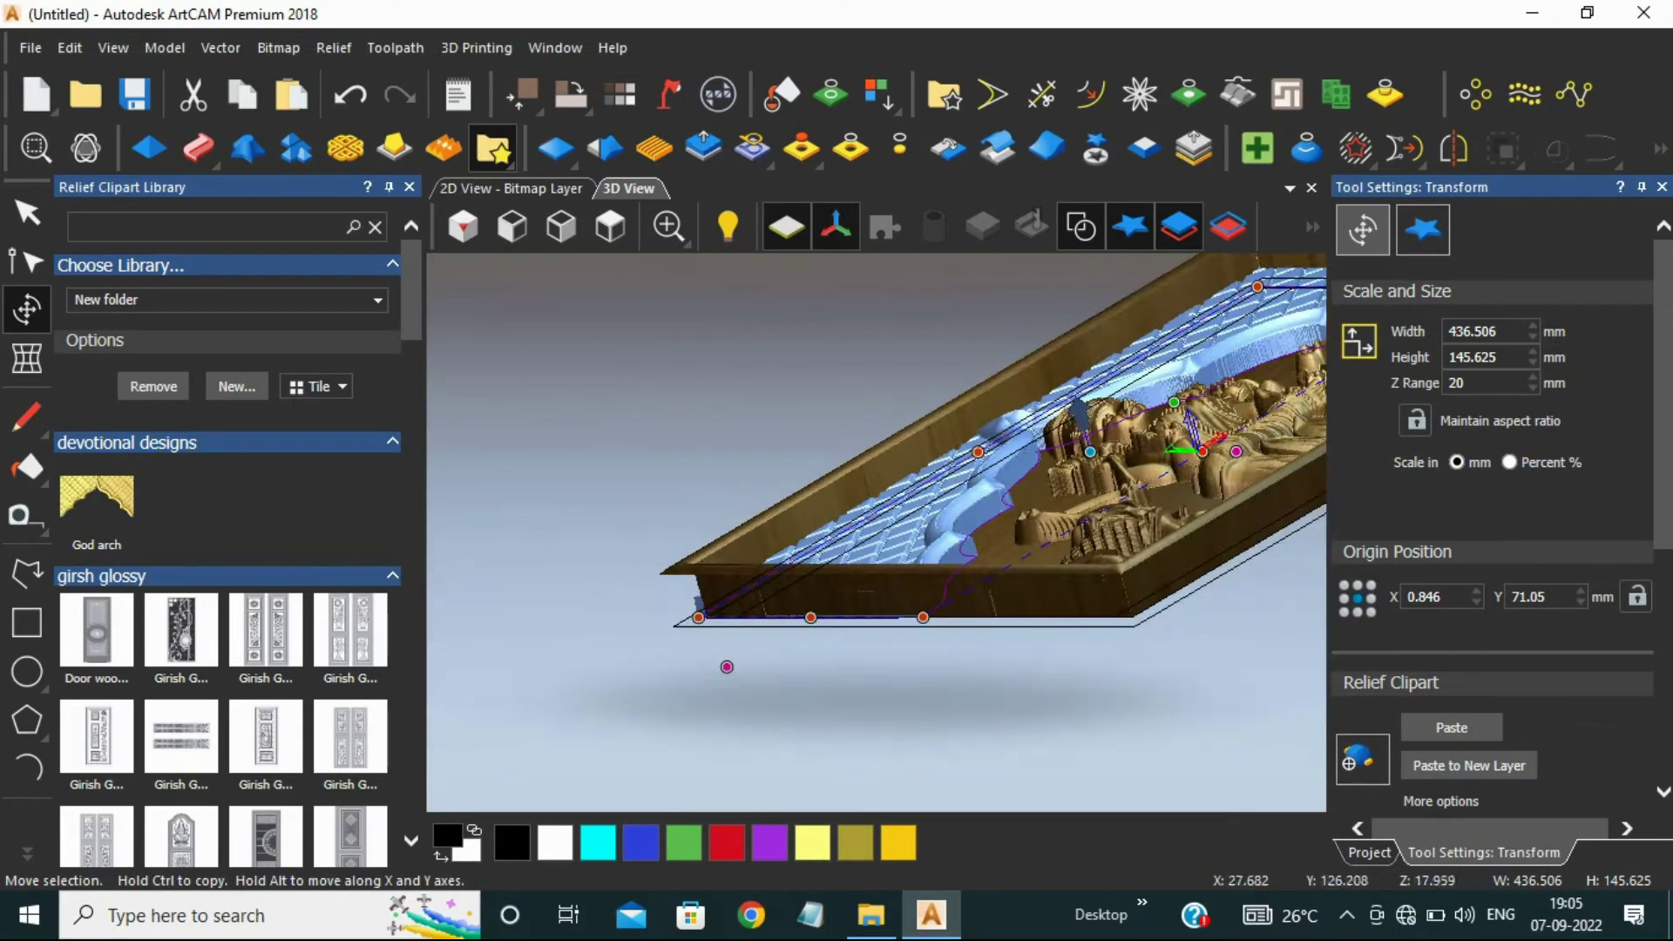
{"action": "middle_click_drag", "start_coordinate": [998, 545], "coordinate": [862, 614]}
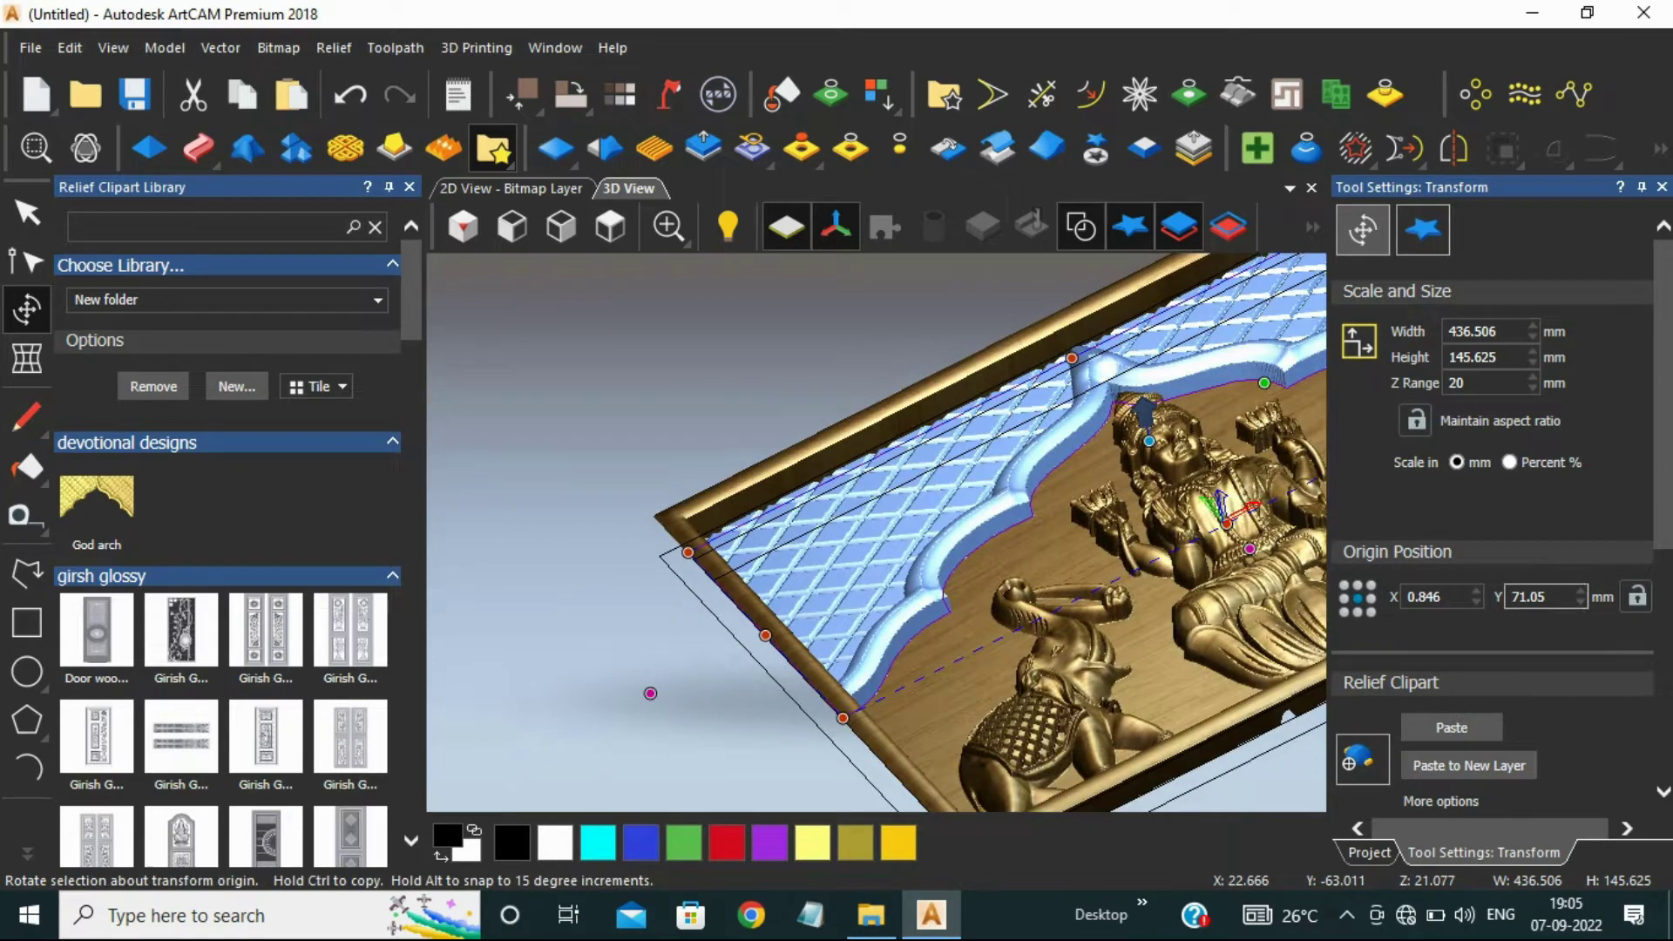
{"action": "left_click", "coordinate": [1451, 727]}
{"action": "middle_click_drag", "start_coordinate": [1123, 462], "coordinate": [1028, 523]}
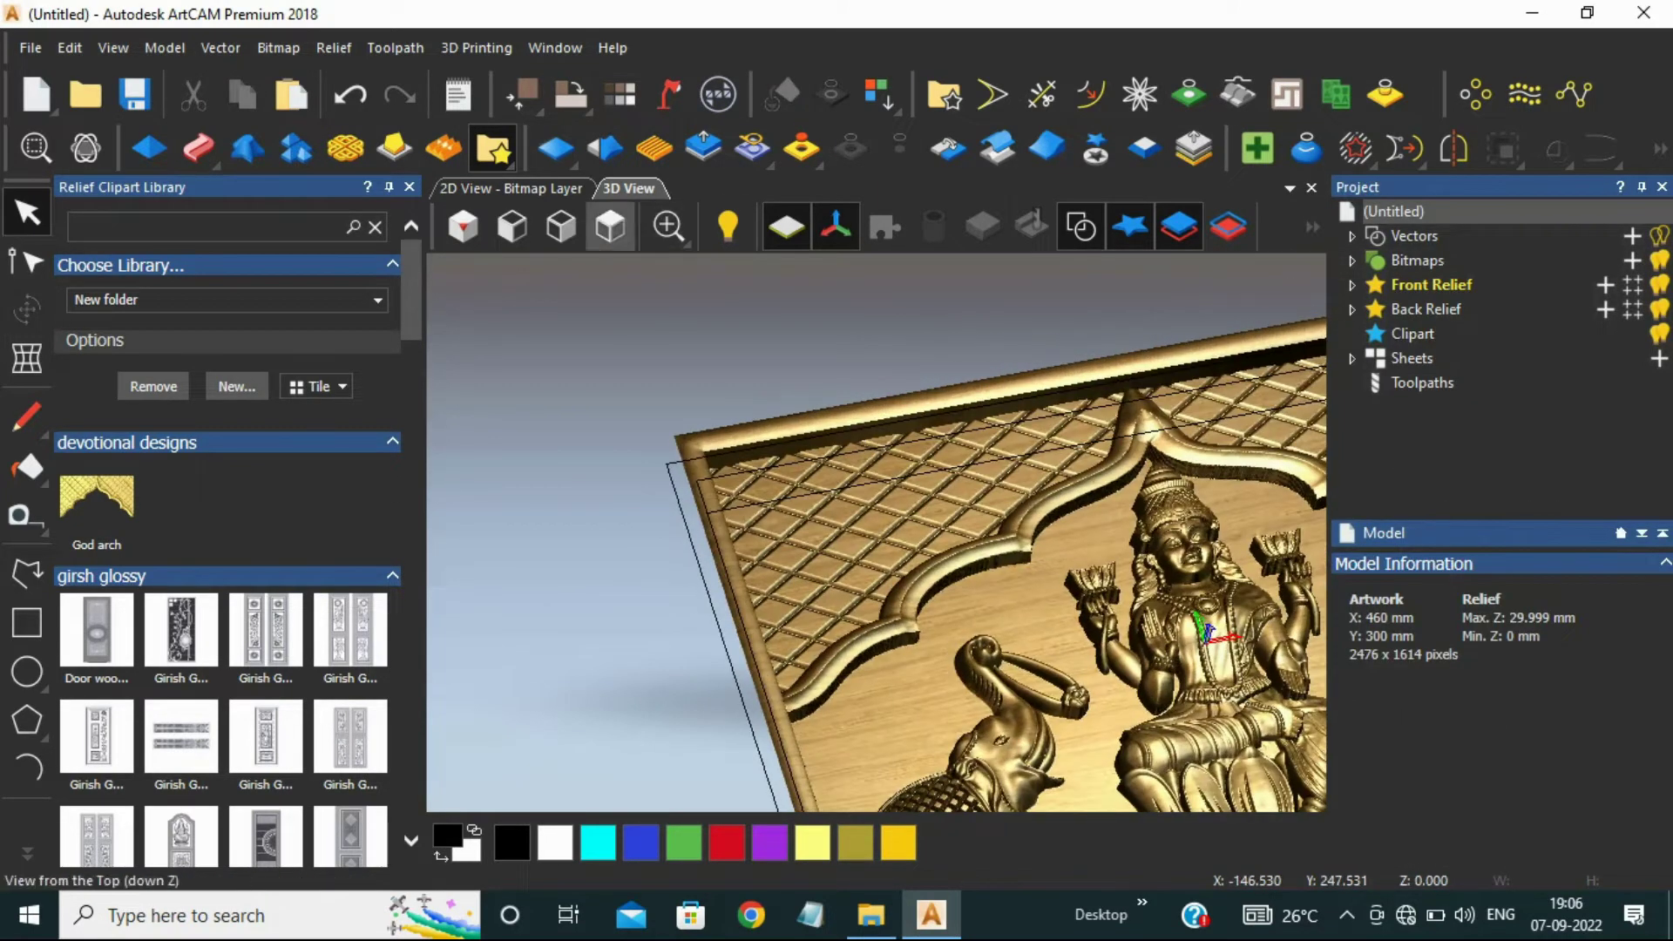
- Convert the whole front relief into a single clipart, paste it back, and close the relief clipart library
{"action": "left_click", "coordinate": [610, 227]}
{"action": "left_click", "coordinate": [1095, 148]}
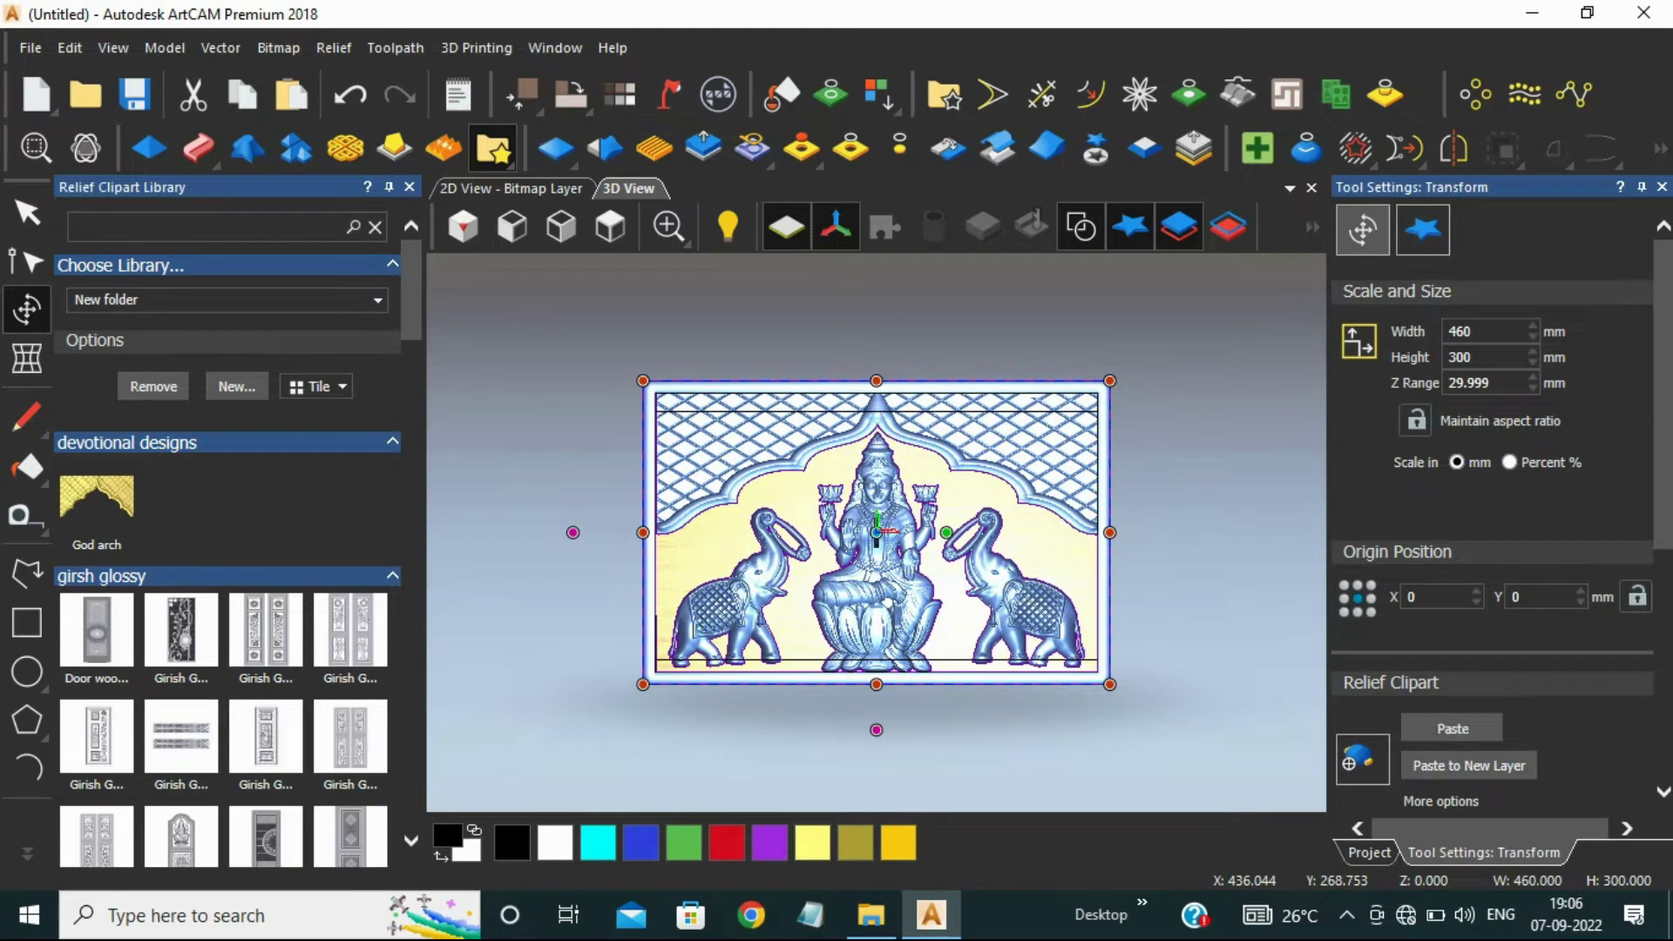
{"action": "left_click", "coordinate": [1451, 728]}
{"action": "scroll", "coordinate": [911, 442], "scroll_direction": "up", "scroll_amount": 4}
{"action": "scroll", "coordinate": [928, 497], "scroll_direction": "down", "scroll_amount": 4}
{"action": "scroll", "coordinate": [754, 457], "scroll_direction": "up", "scroll_amount": 3}
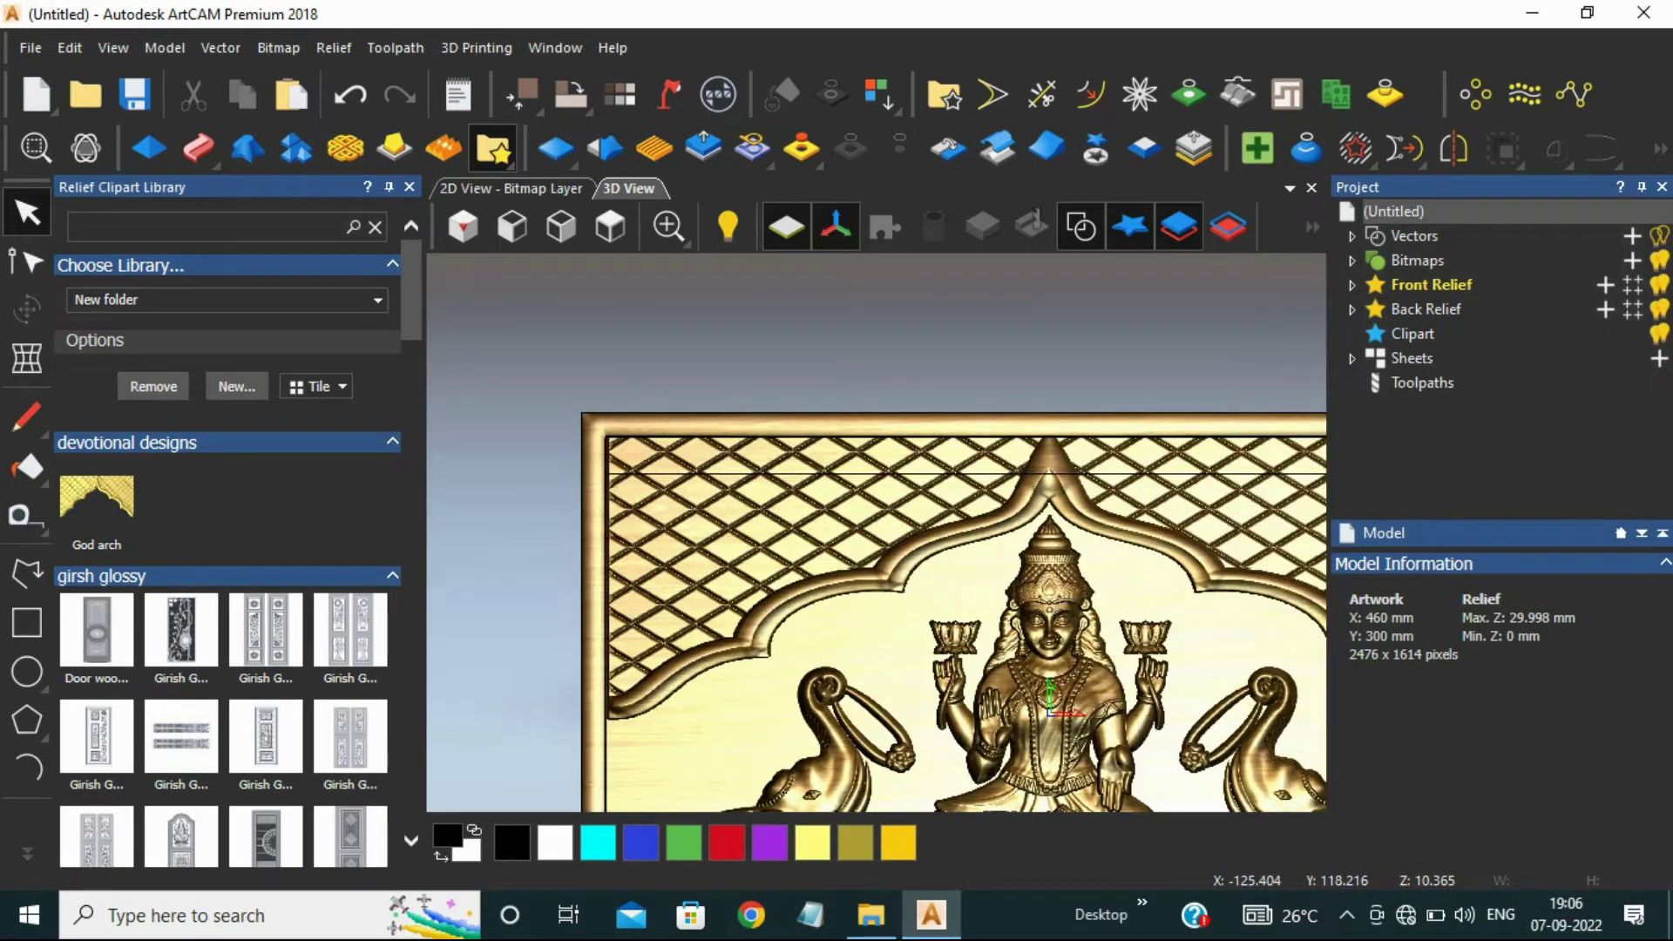
{"action": "left_click", "coordinate": [409, 186]}
{"action": "scroll", "coordinate": [697, 523], "scroll_direction": "down", "scroll_amount": 4}
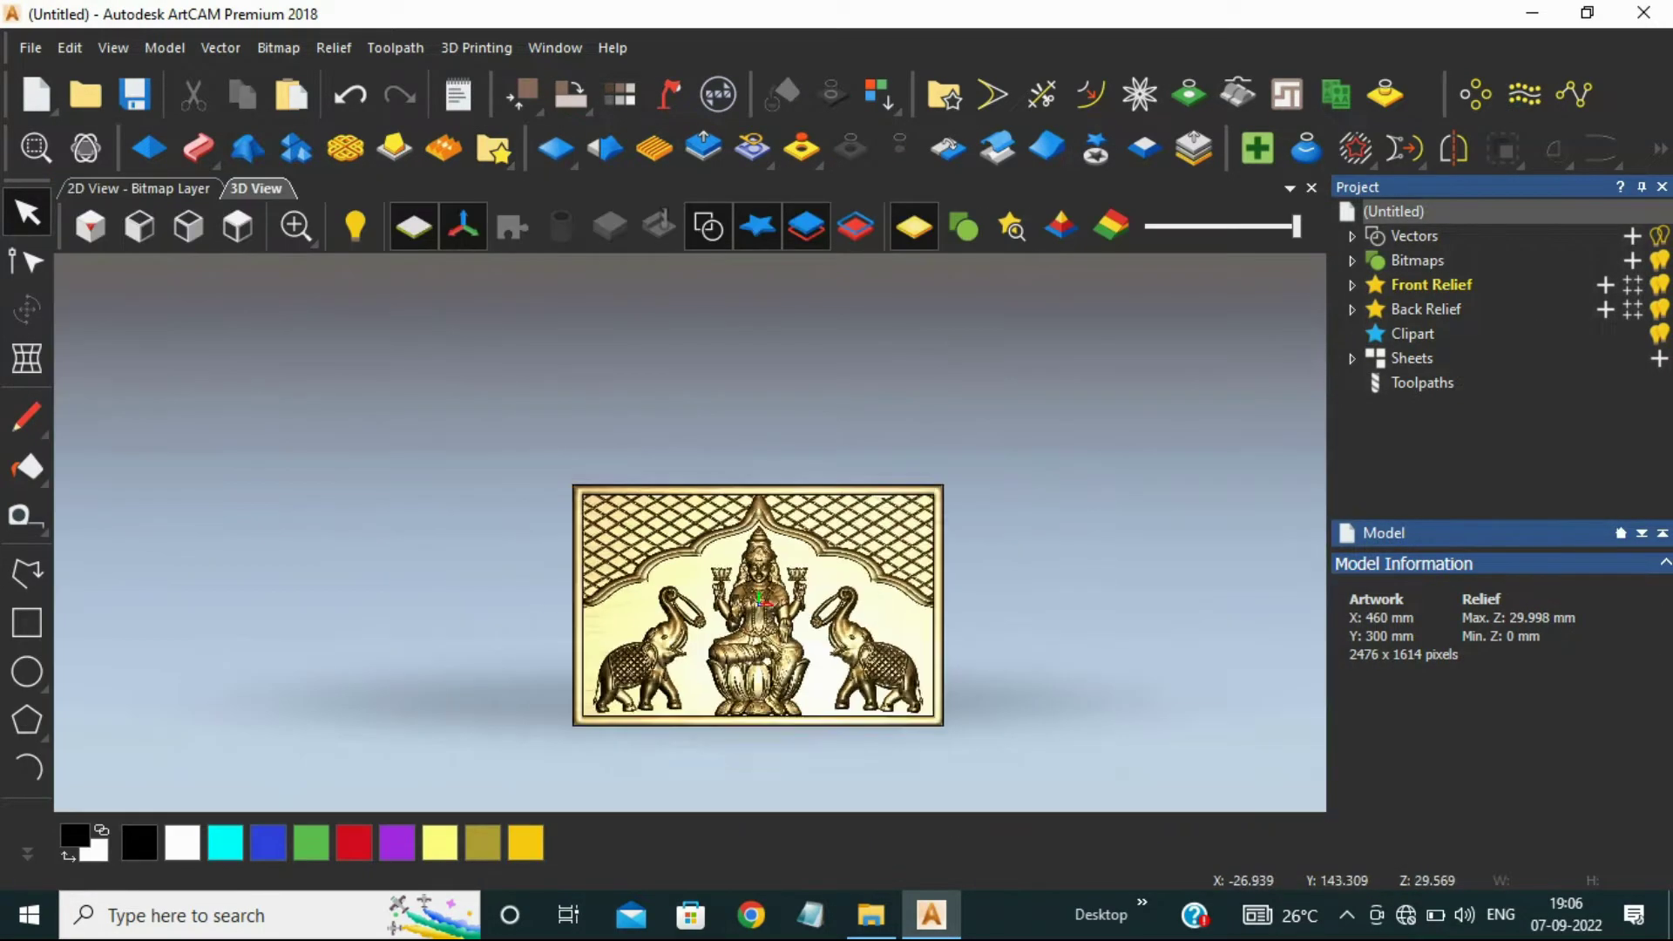
{"action": "scroll", "coordinate": [701, 584], "scroll_direction": "up", "scroll_amount": 2}
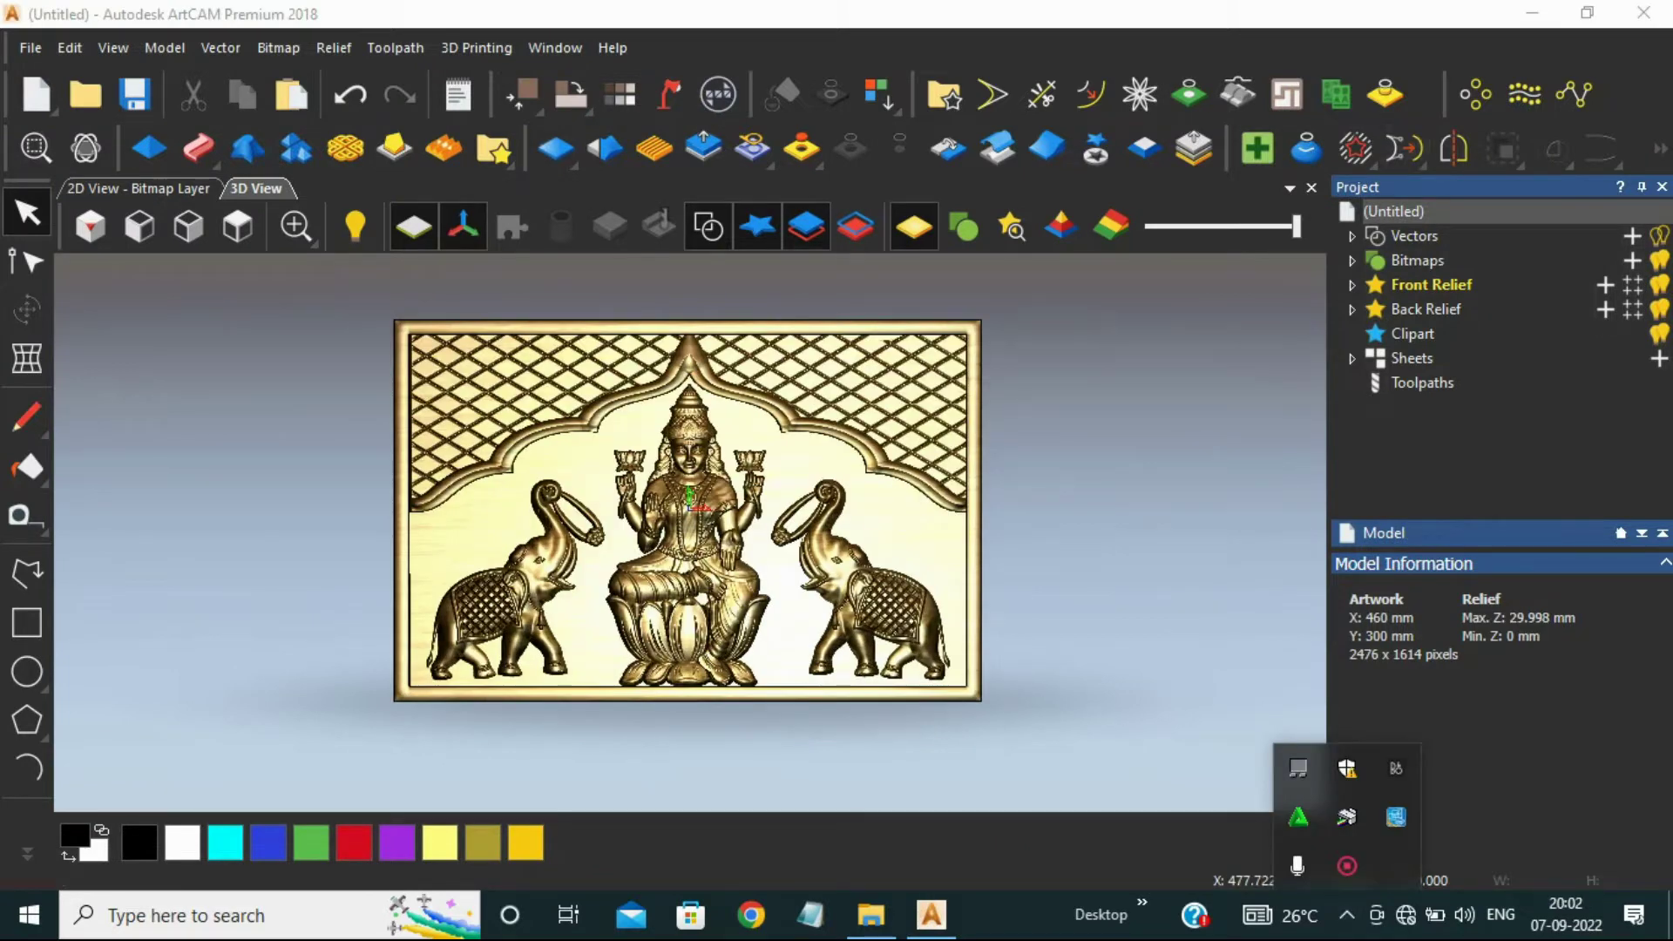
- Start a Machine Relief toolpath for the whole relief with the 6 mm Dia 2 mm nose Tapper Bit as finishing tool
{"action": "left_click", "coordinate": [1422, 384]}
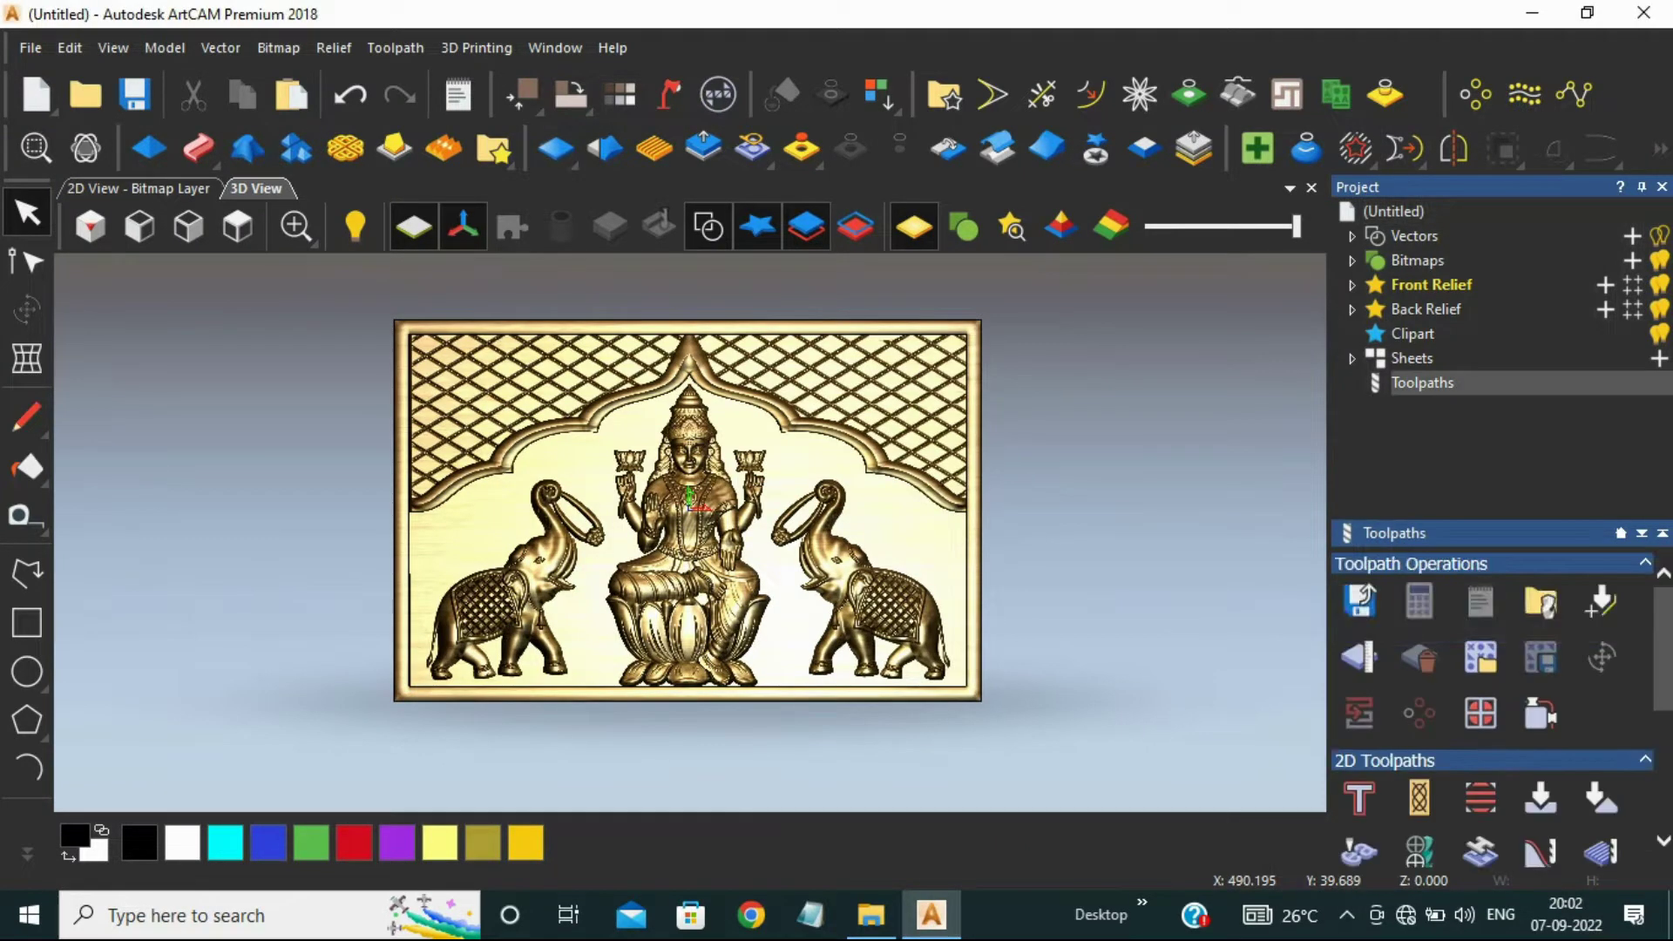
{"action": "scroll", "coordinate": [1419, 702], "scroll_direction": "down", "scroll_amount": 3}
{"action": "left_click", "coordinate": [1358, 704]}
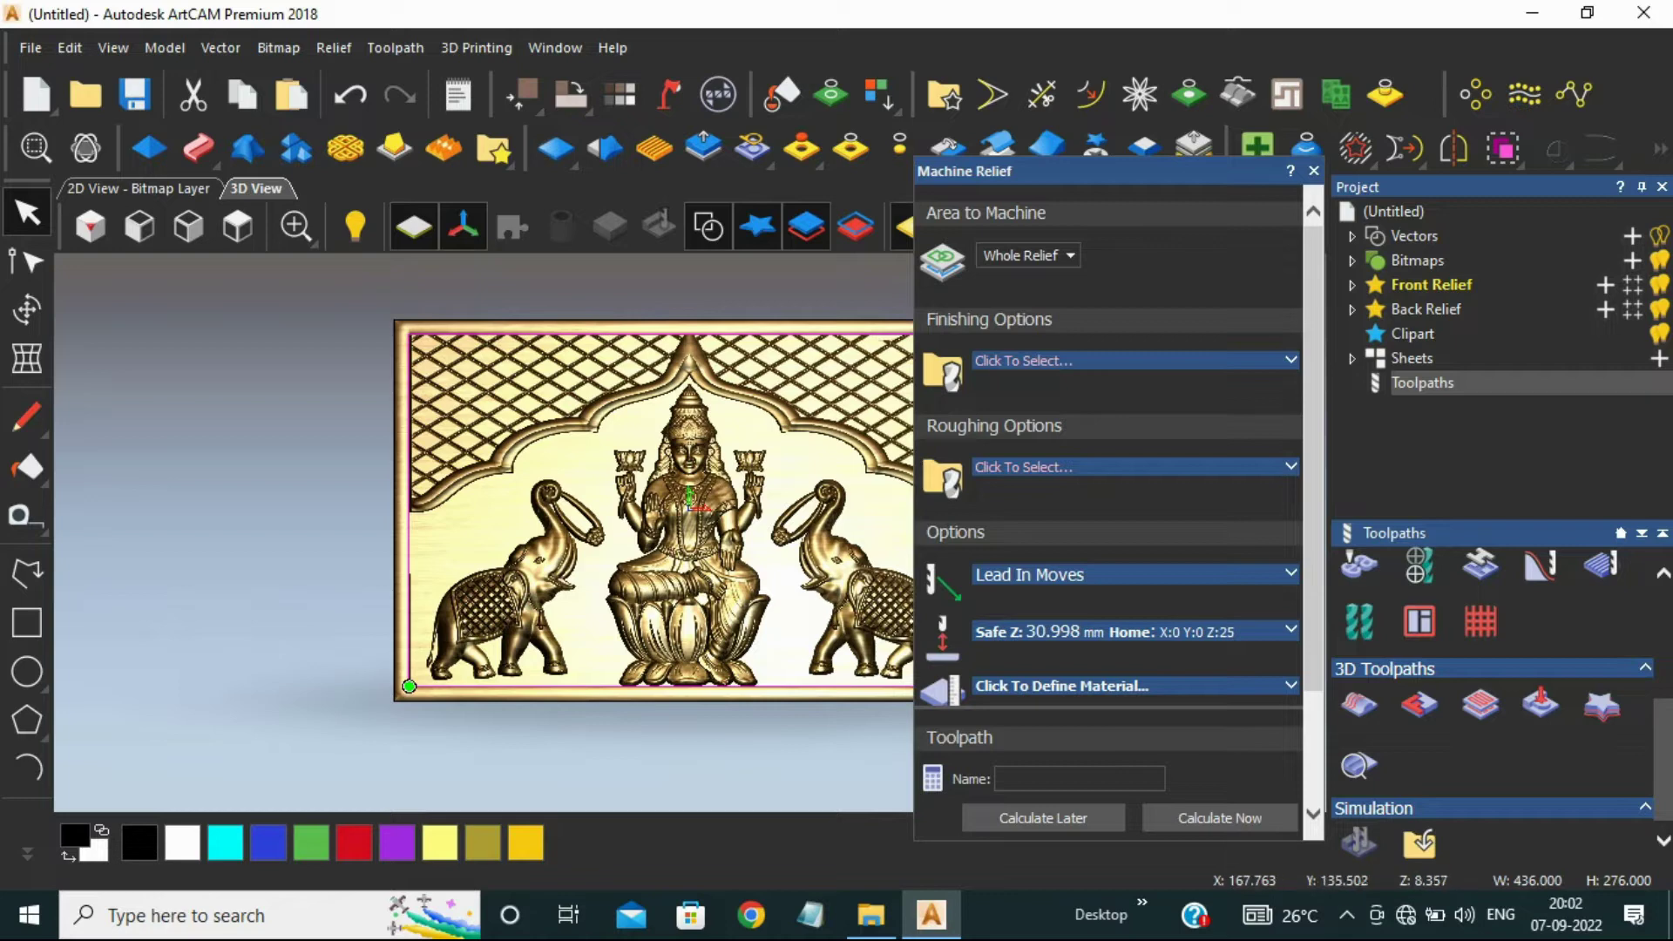
{"action": "left_click", "coordinate": [1024, 361]}
{"action": "scroll", "coordinate": [635, 504], "scroll_direction": "down", "scroll_amount": 13}
{"action": "left_click", "coordinate": [634, 504]}
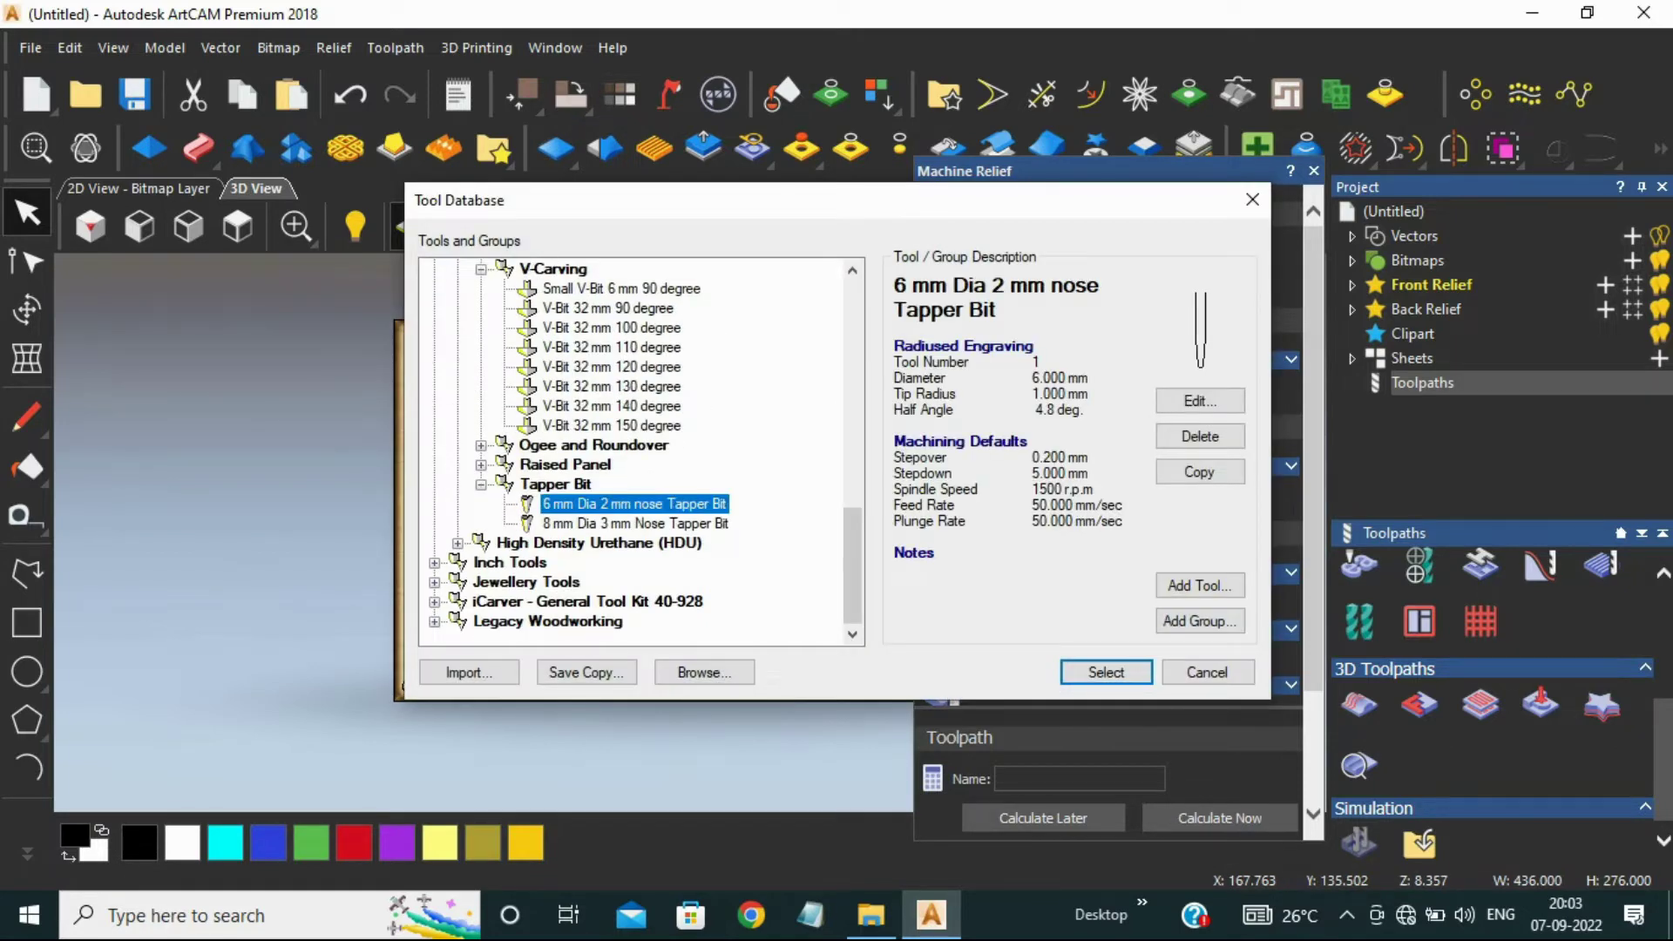
{"action": "left_click", "coordinate": [1106, 672]}
- Choose End Mill 6 mm for roughing, with feed rate 50 mm/sec, plunge rate 25 mm/sec and allowance 2 mm
{"action": "scroll", "coordinate": [1108, 522], "scroll_direction": "down", "scroll_amount": 7}
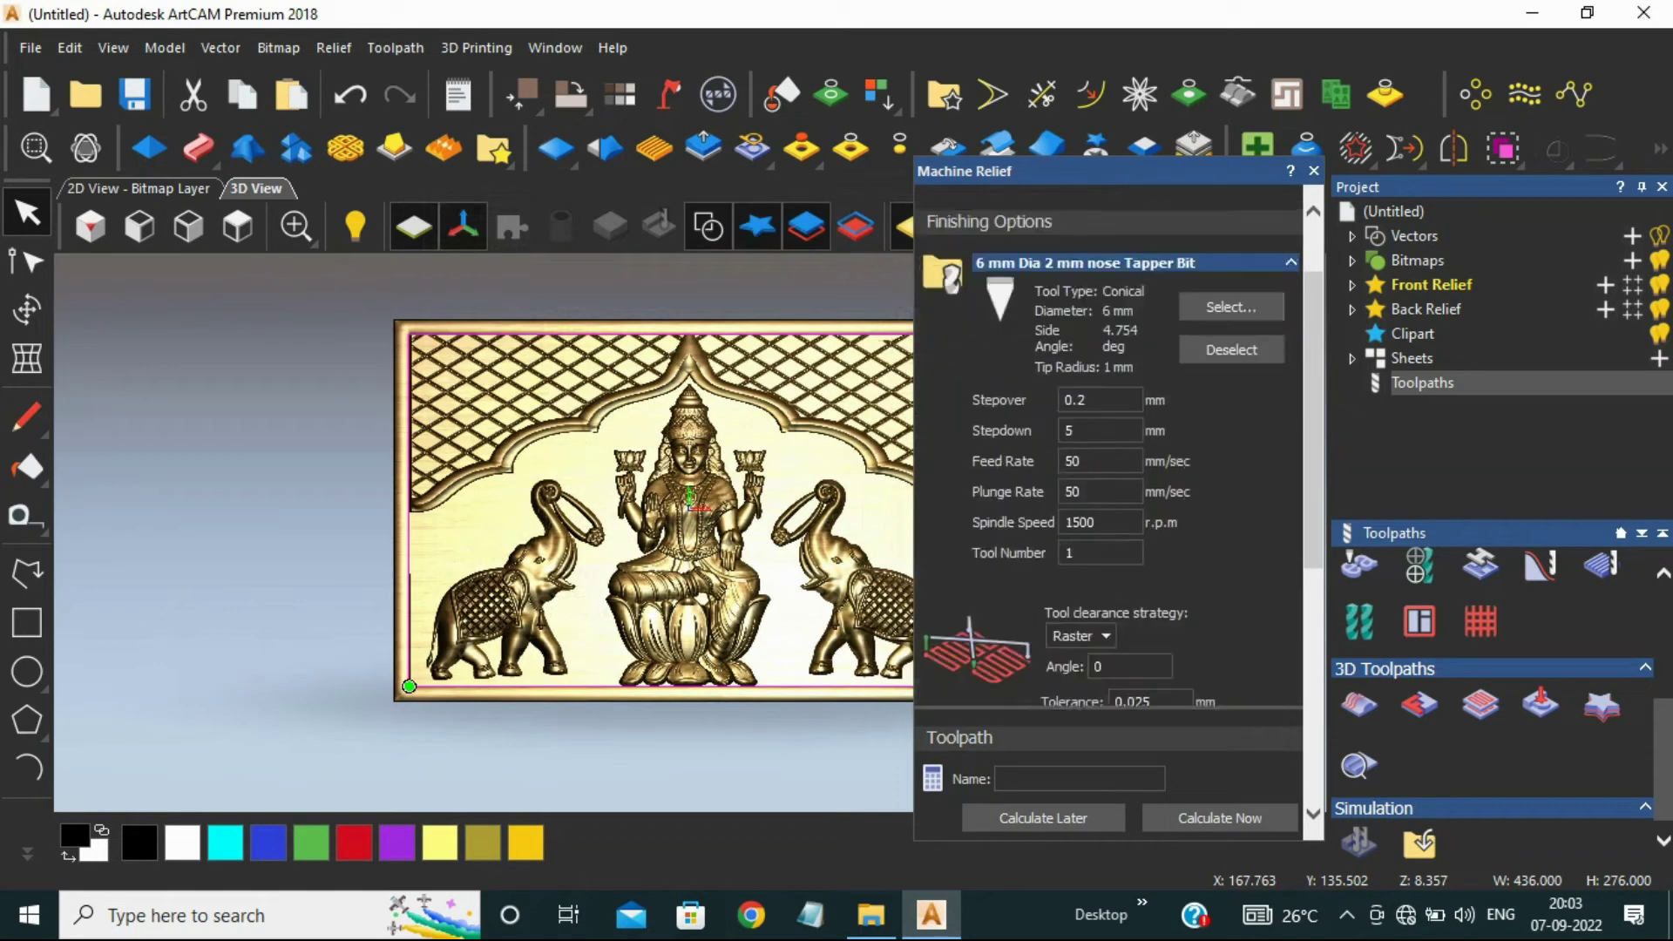
{"action": "scroll", "coordinate": [1109, 523], "scroll_direction": "down", "scroll_amount": 3}
{"action": "left_click", "coordinate": [1024, 426]}
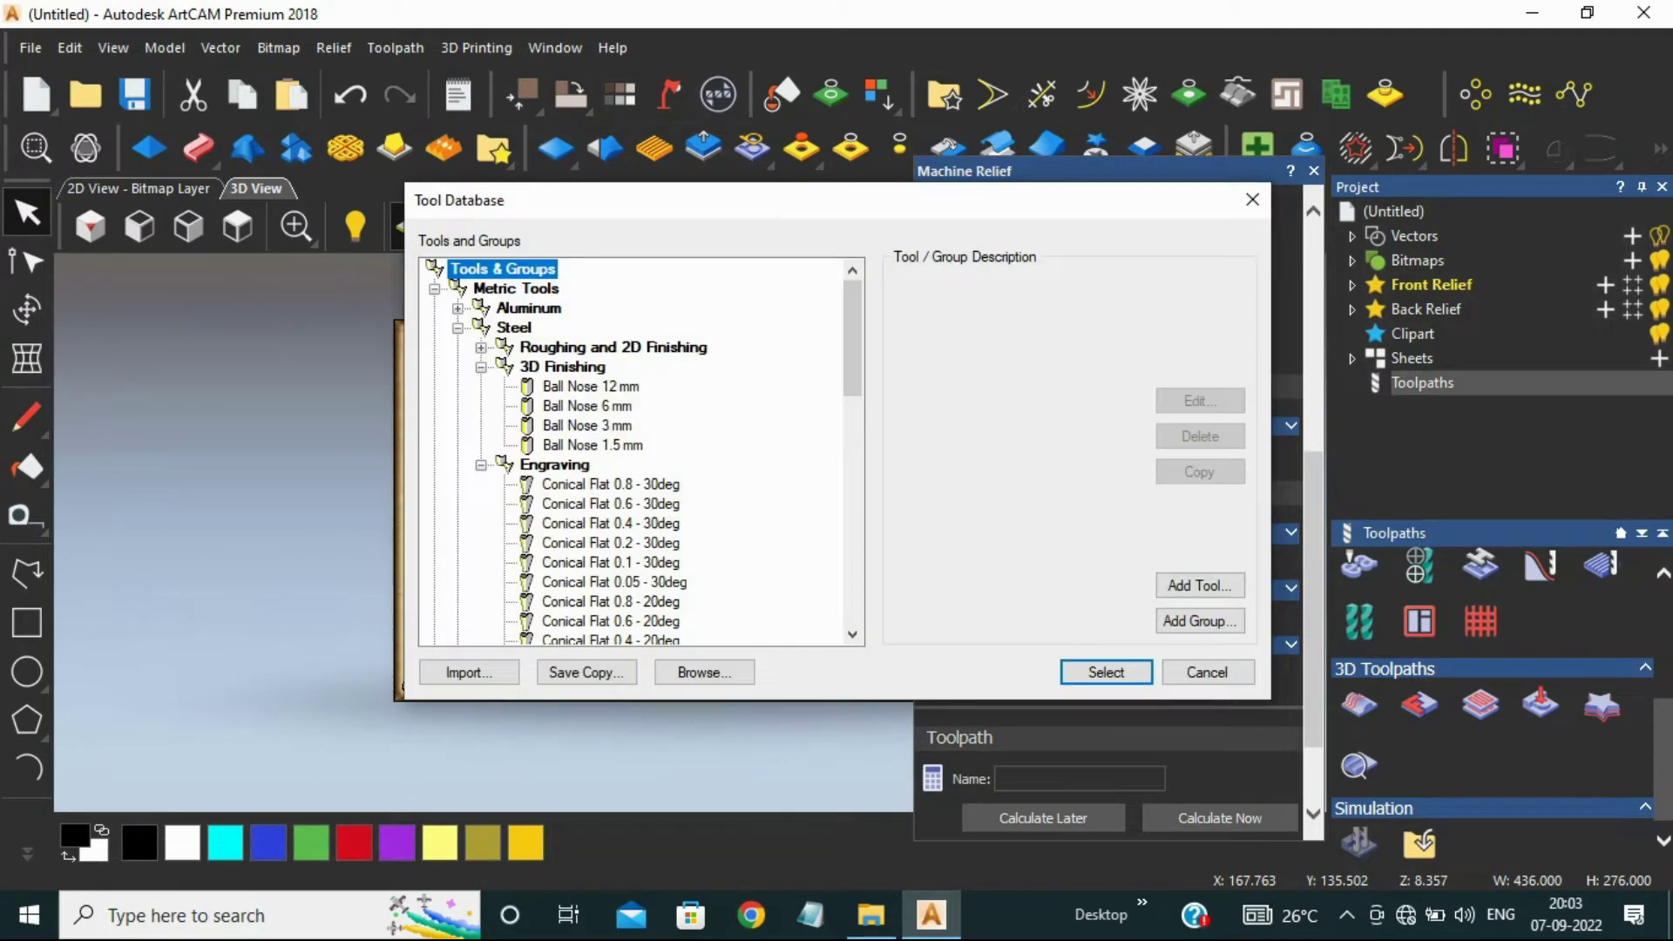
{"action": "scroll", "coordinate": [601, 383], "scroll_direction": "down", "scroll_amount": 9}
{"action": "left_click", "coordinate": [583, 347]}
{"action": "left_click", "coordinate": [1107, 672]}
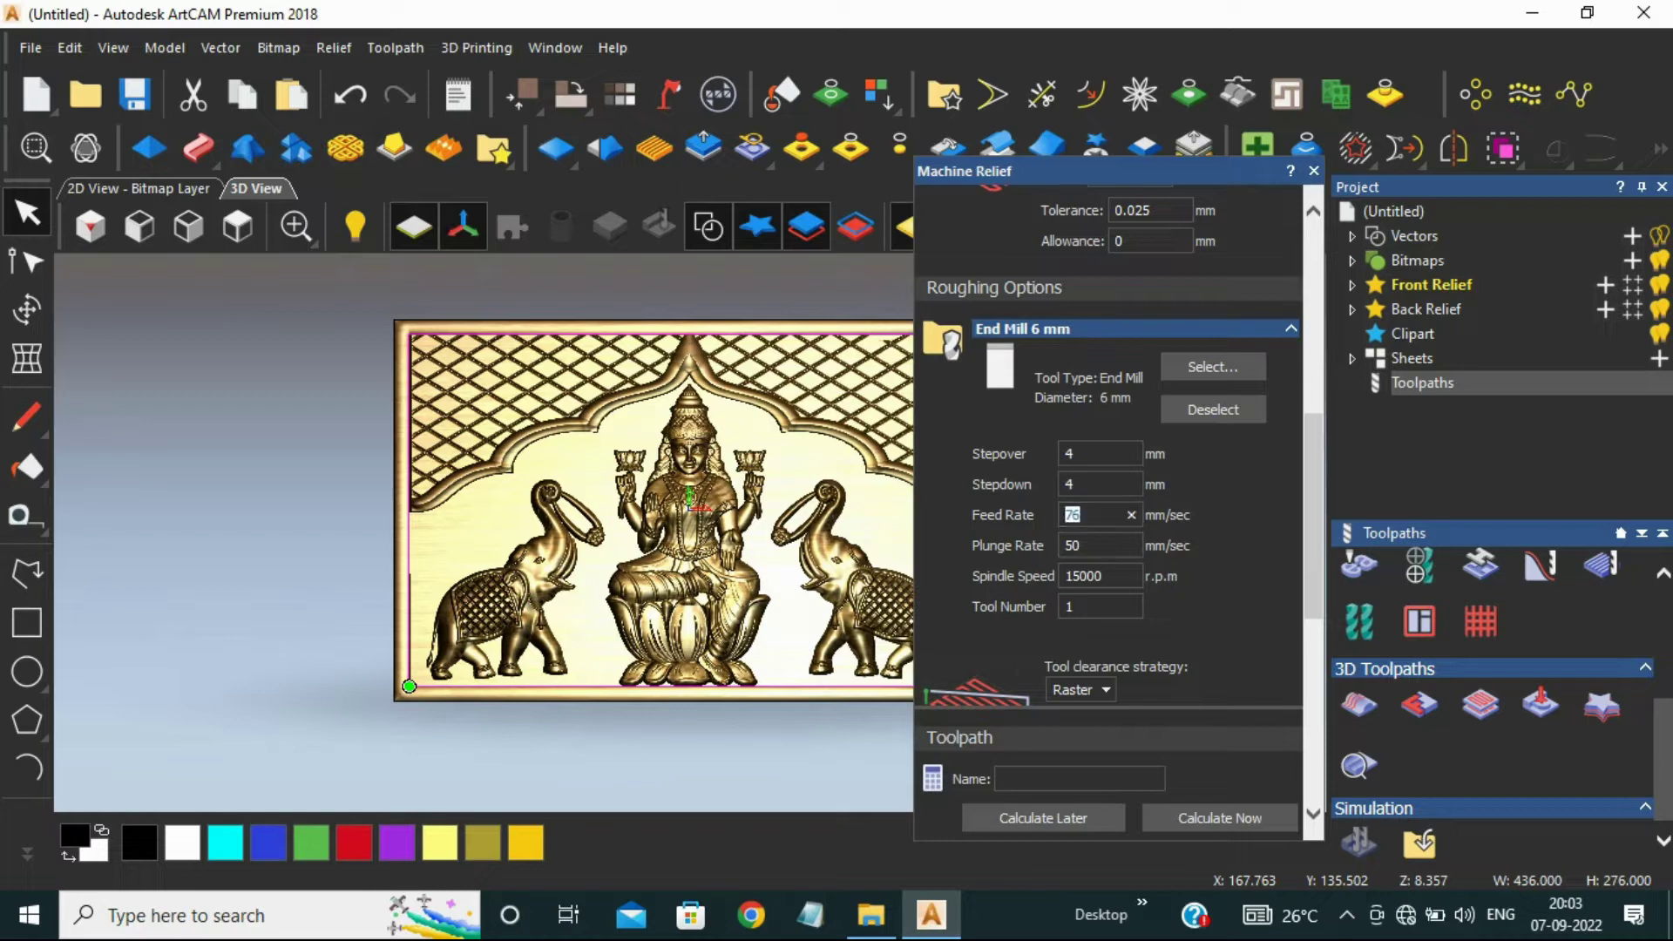
{"action": "scroll", "coordinate": [1107, 505], "scroll_direction": "down", "scroll_amount": 3}
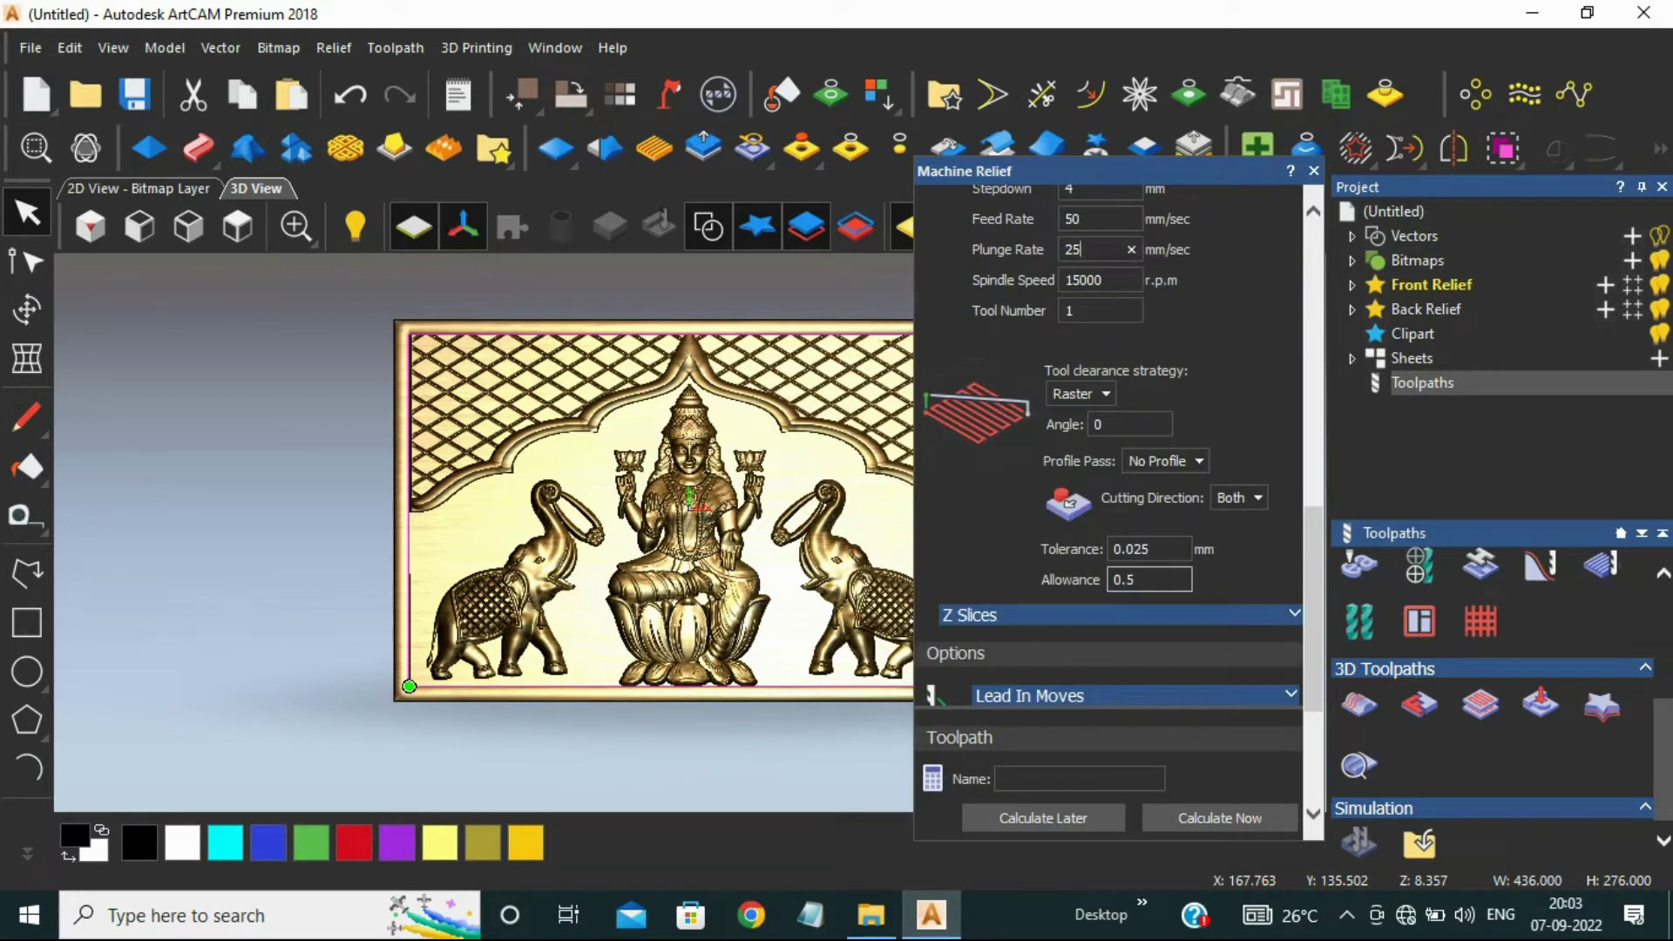
{"action": "scroll", "coordinate": [1111, 514], "scroll_direction": "down", "scroll_amount": 3}
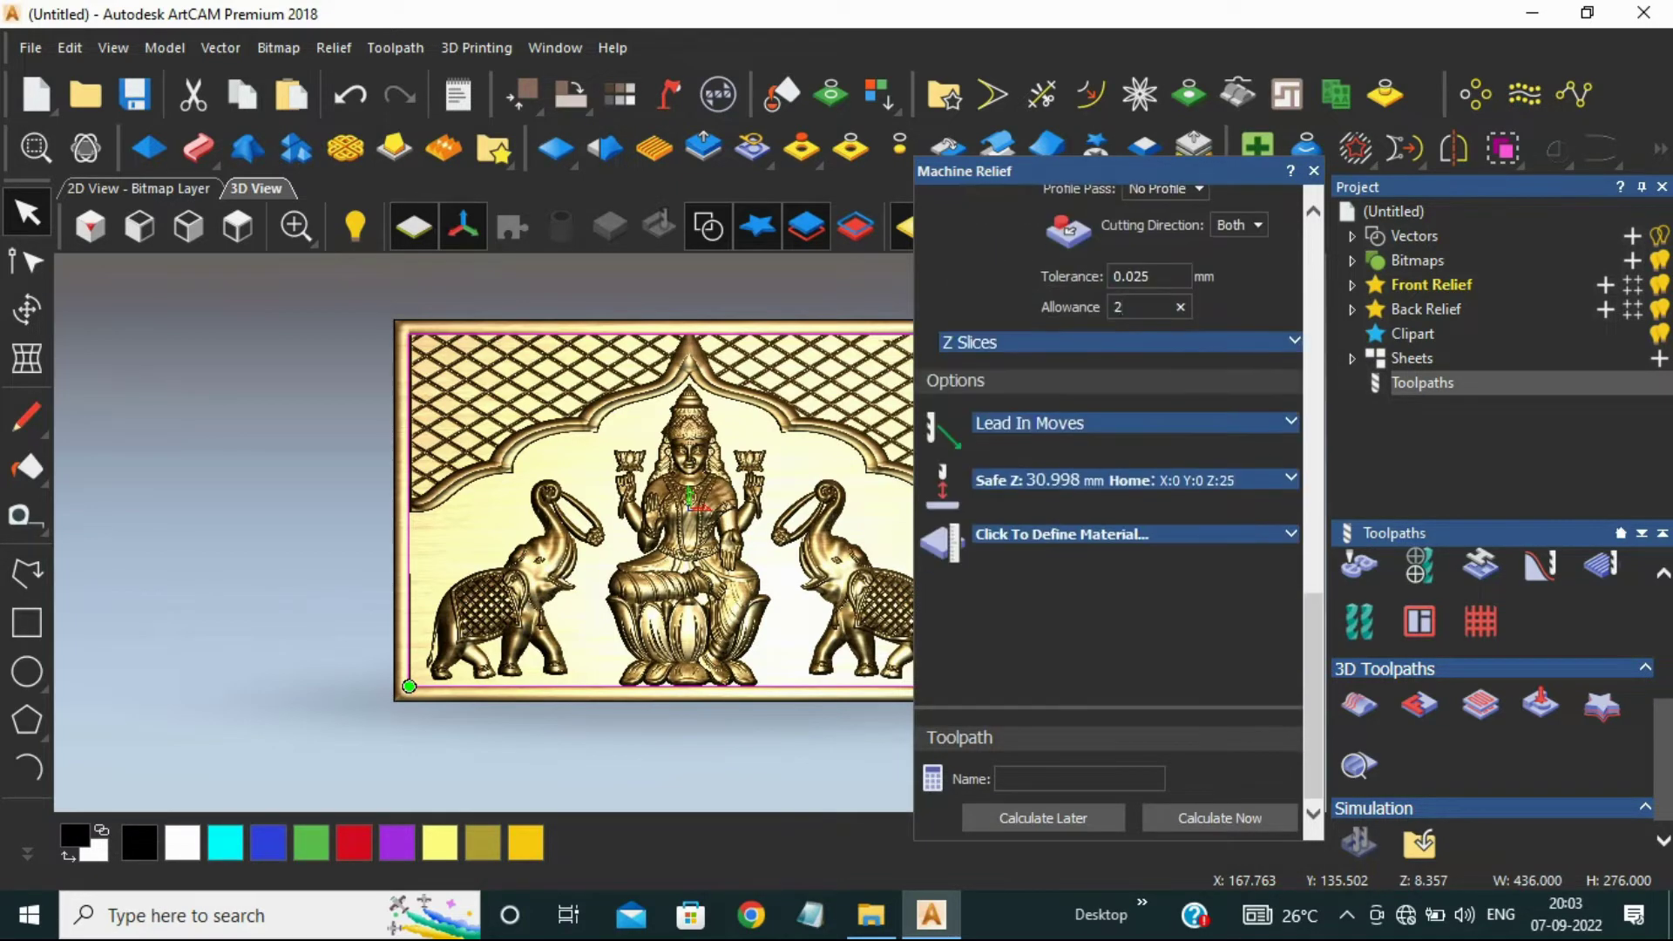
- Define the material as 50 mm thick with Z zero on its upper surface and a 0 mm top offset
{"action": "left_click", "coordinate": [1113, 533]}
{"action": "type", "text": "50"}
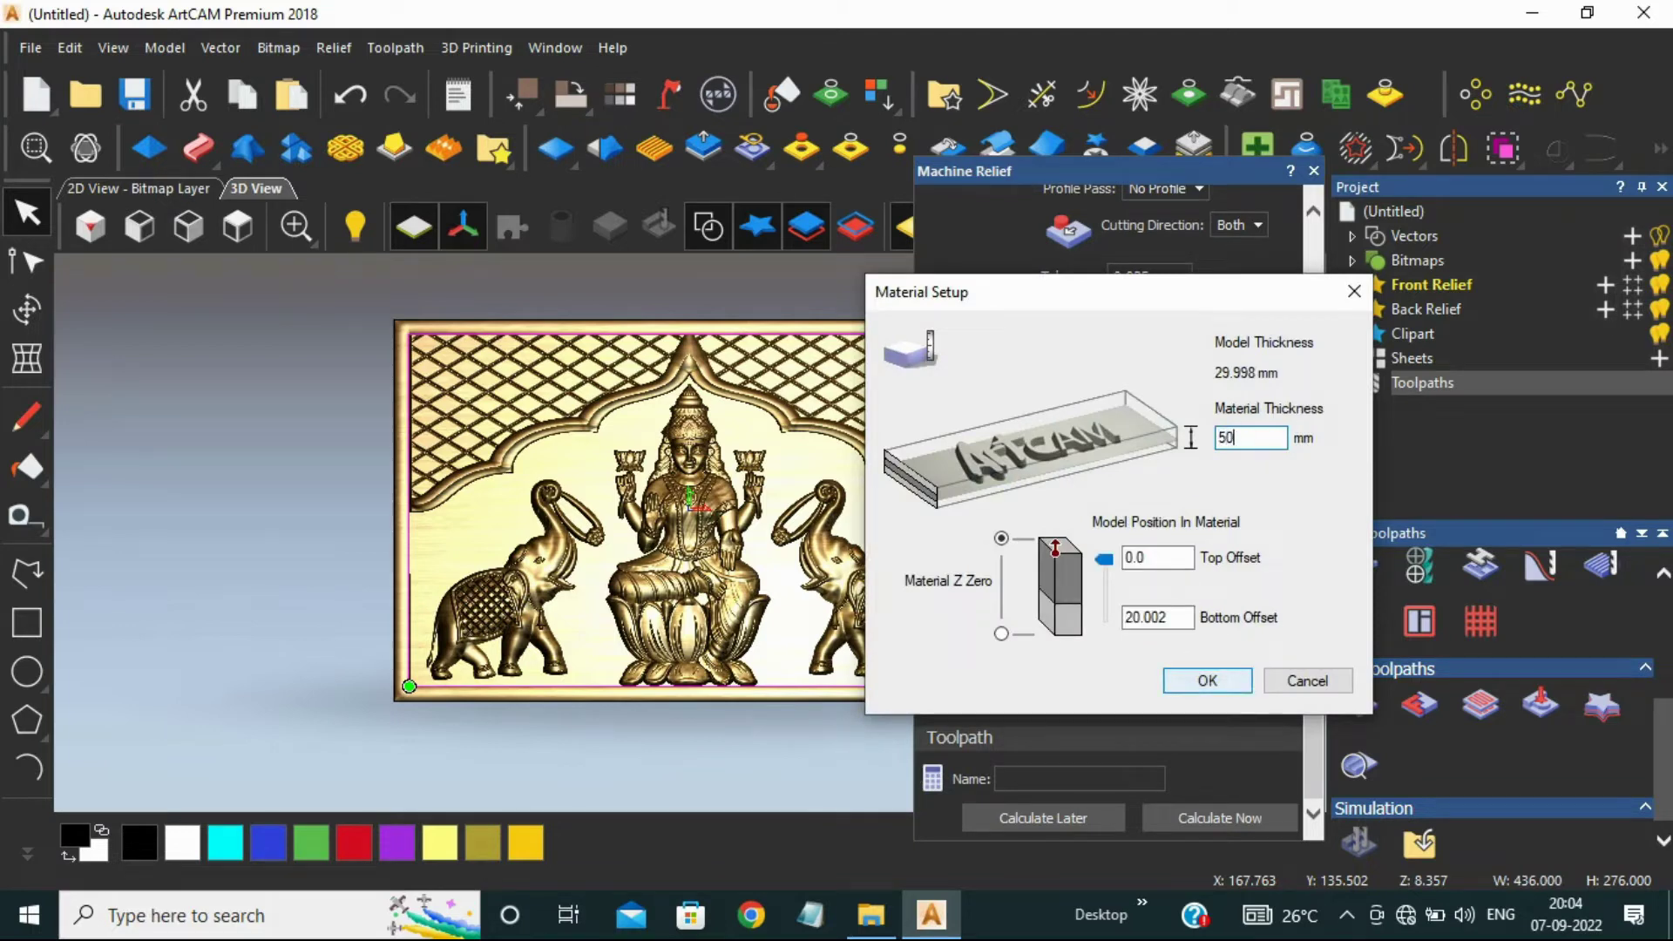
{"action": "left_click", "coordinate": [1207, 680]}
{"action": "left_click", "coordinate": [1219, 817]}
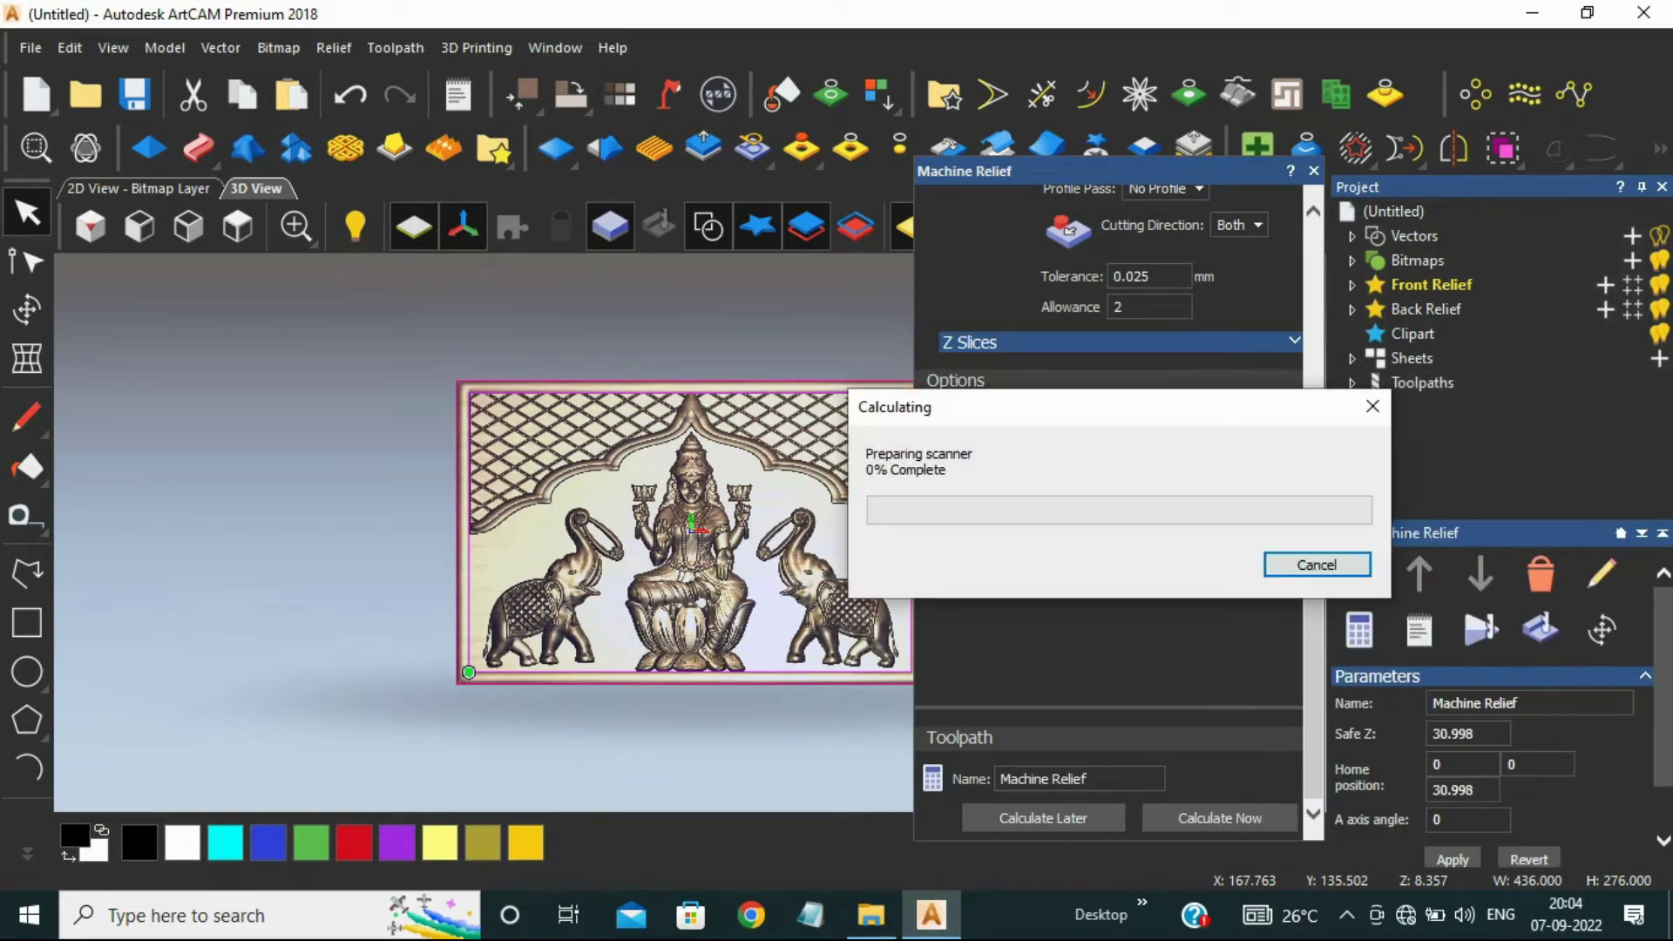
{"action": "left_click", "coordinate": [1317, 565]}
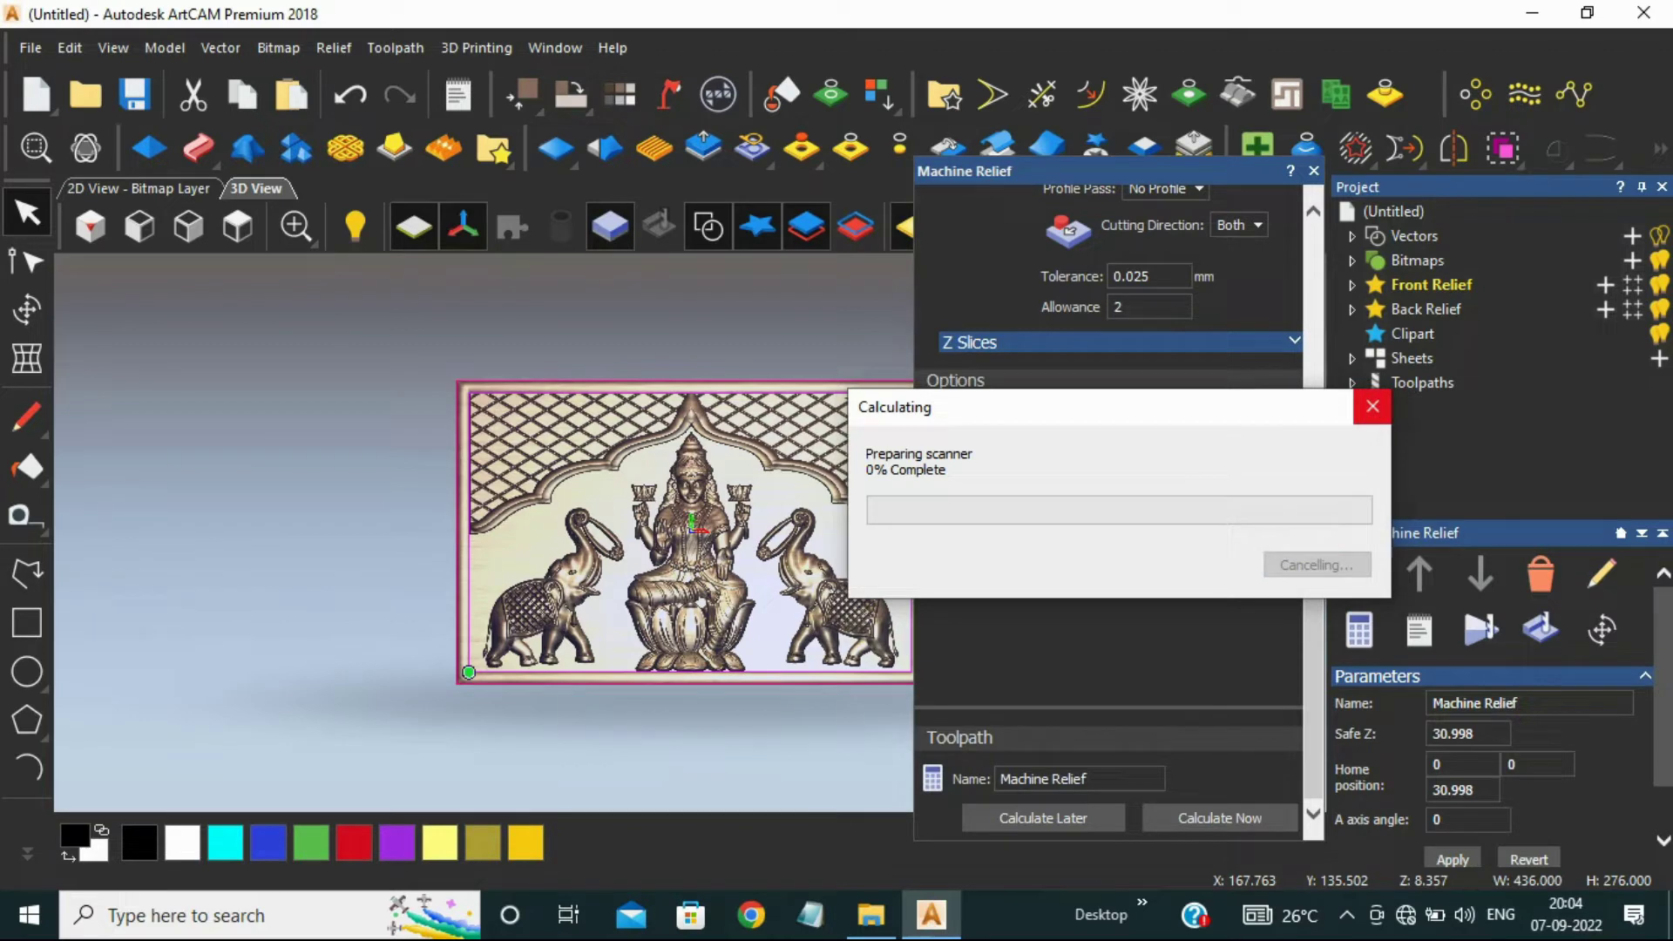
{"action": "left_click", "coordinate": [1317, 564]}
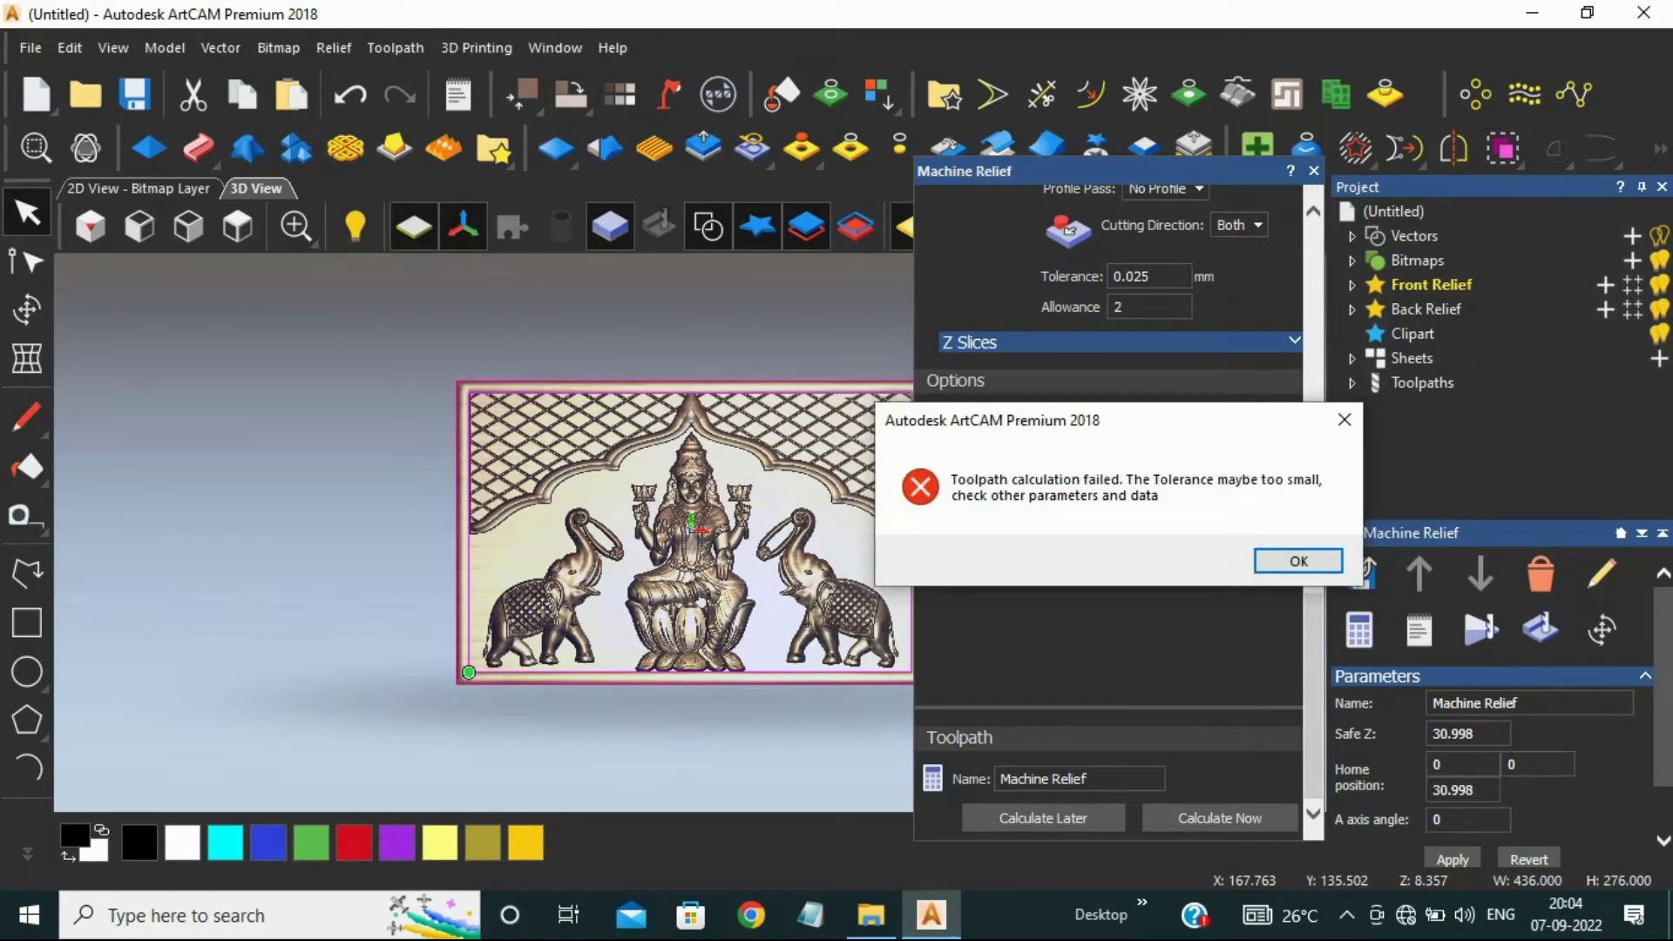
{"action": "left_click", "coordinate": [1288, 558]}
- Rotate the whole model 90° clockwise into portrait orientation, 300 mm wide by 460 mm high
{"action": "left_click", "coordinate": [570, 94]}
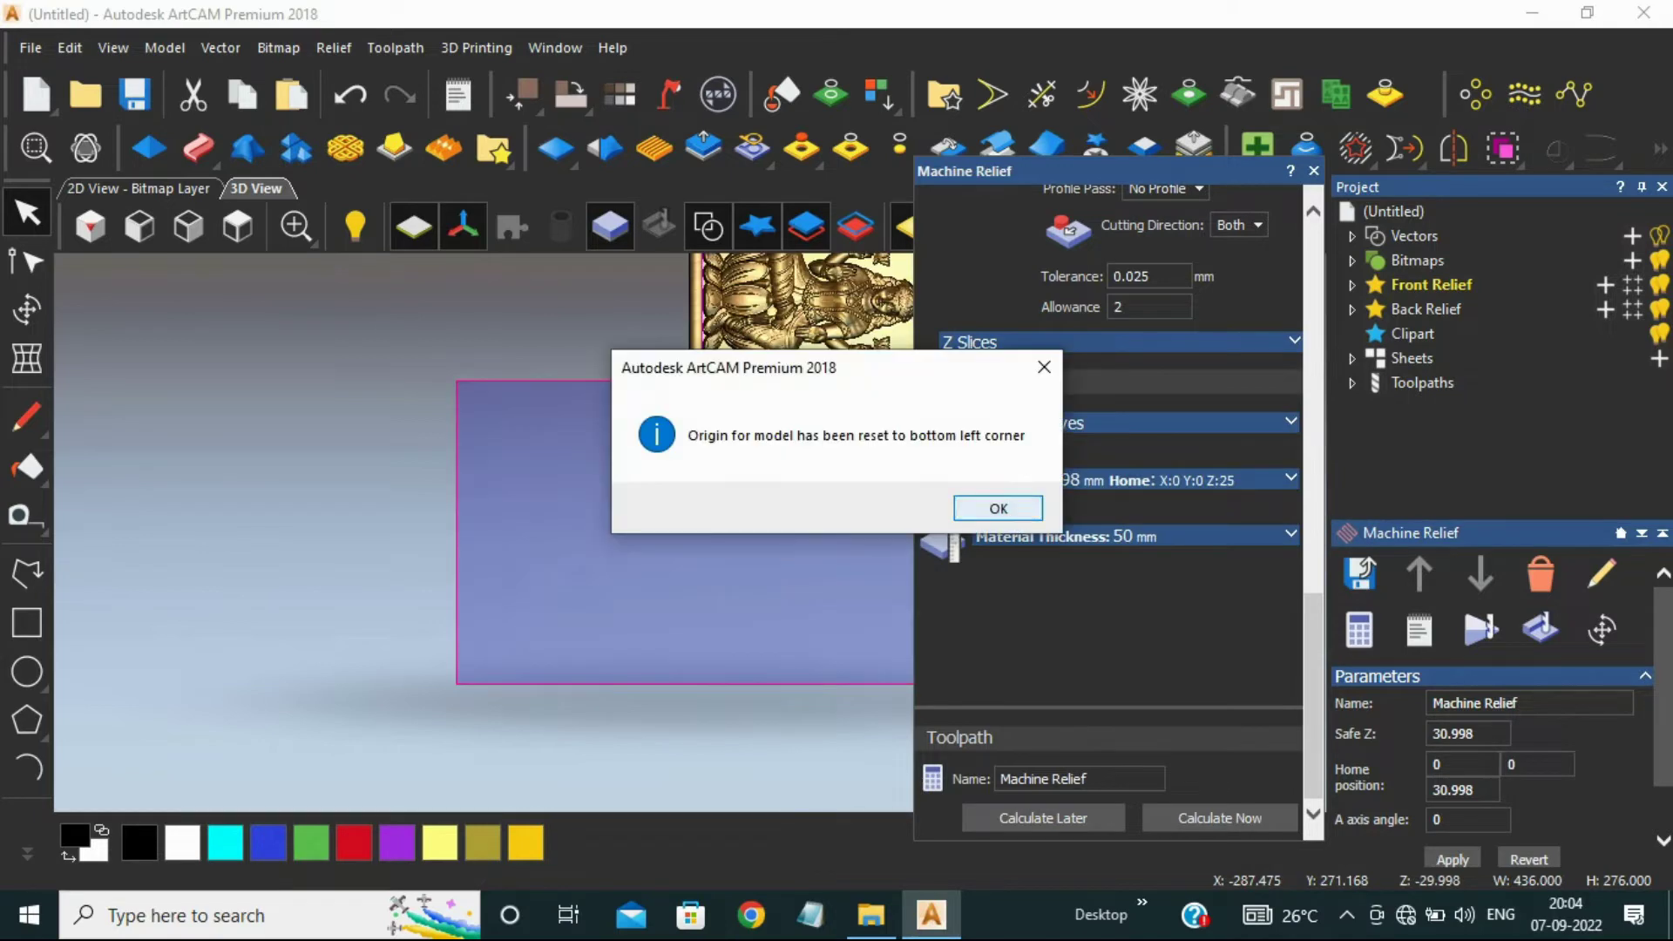
{"action": "left_click", "coordinate": [1000, 505]}
{"action": "scroll", "coordinate": [712, 439], "scroll_direction": "up", "scroll_amount": 1}
{"action": "scroll", "coordinate": [711, 439], "scroll_direction": "down", "scroll_amount": 2}
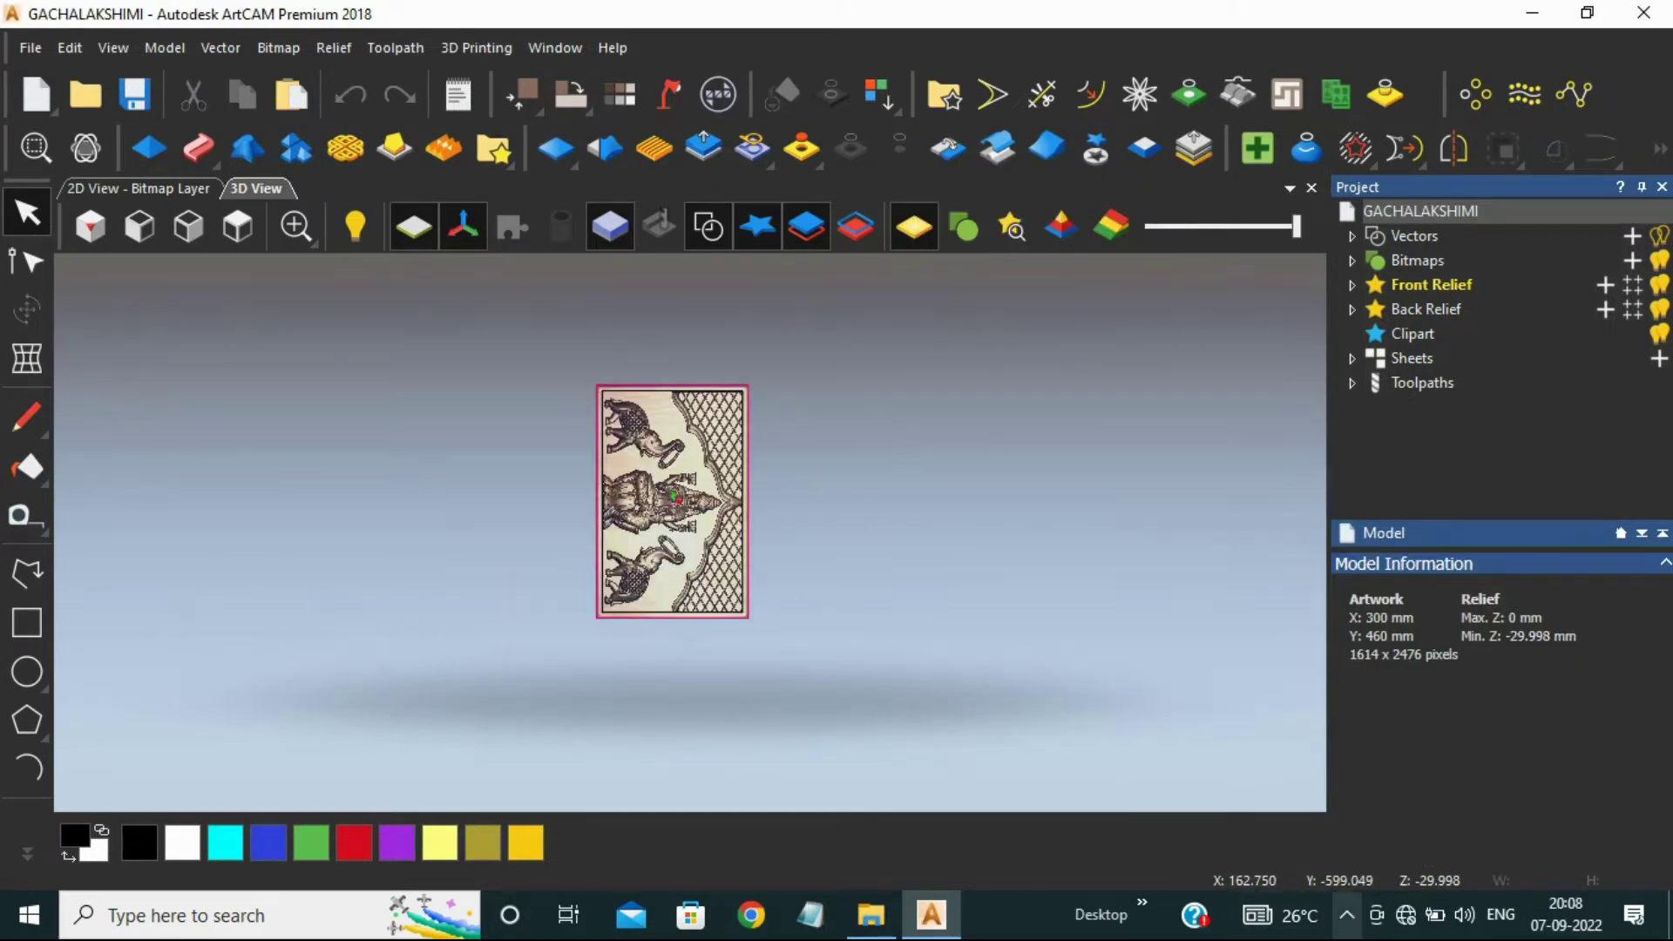
{"action": "left_click", "coordinate": [1346, 915]}
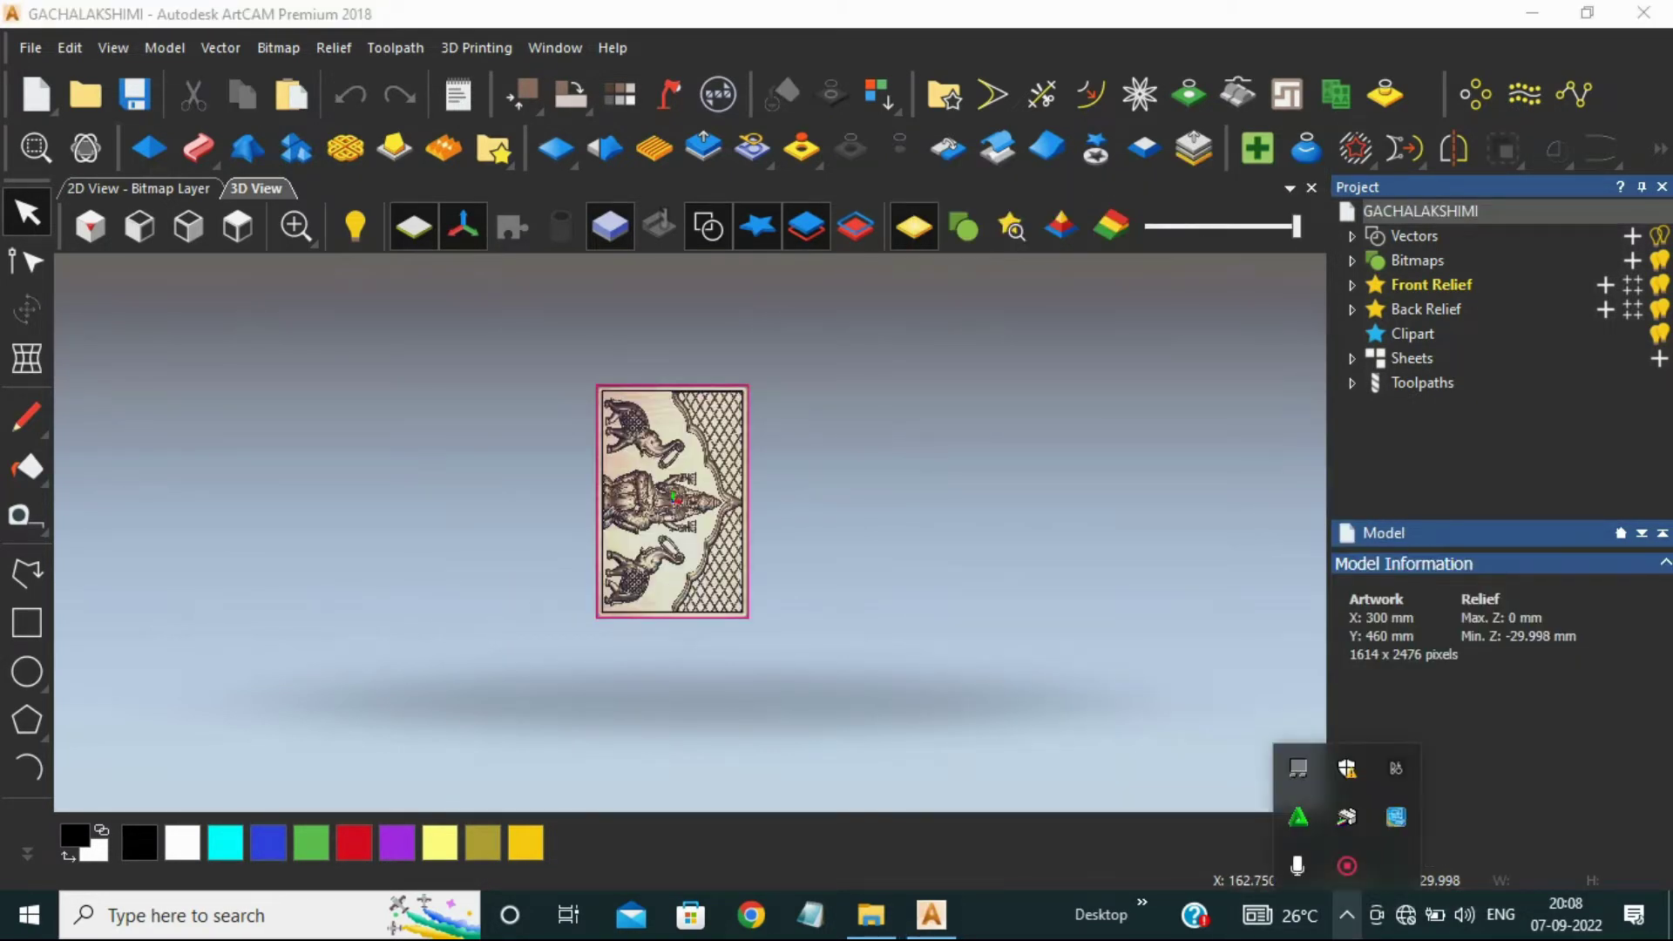
- Try to calculate the existing Machine Relief toolpath and bring up its settings
{"action": "left_click", "coordinate": [1346, 915]}
{"action": "left_click", "coordinate": [1422, 384]}
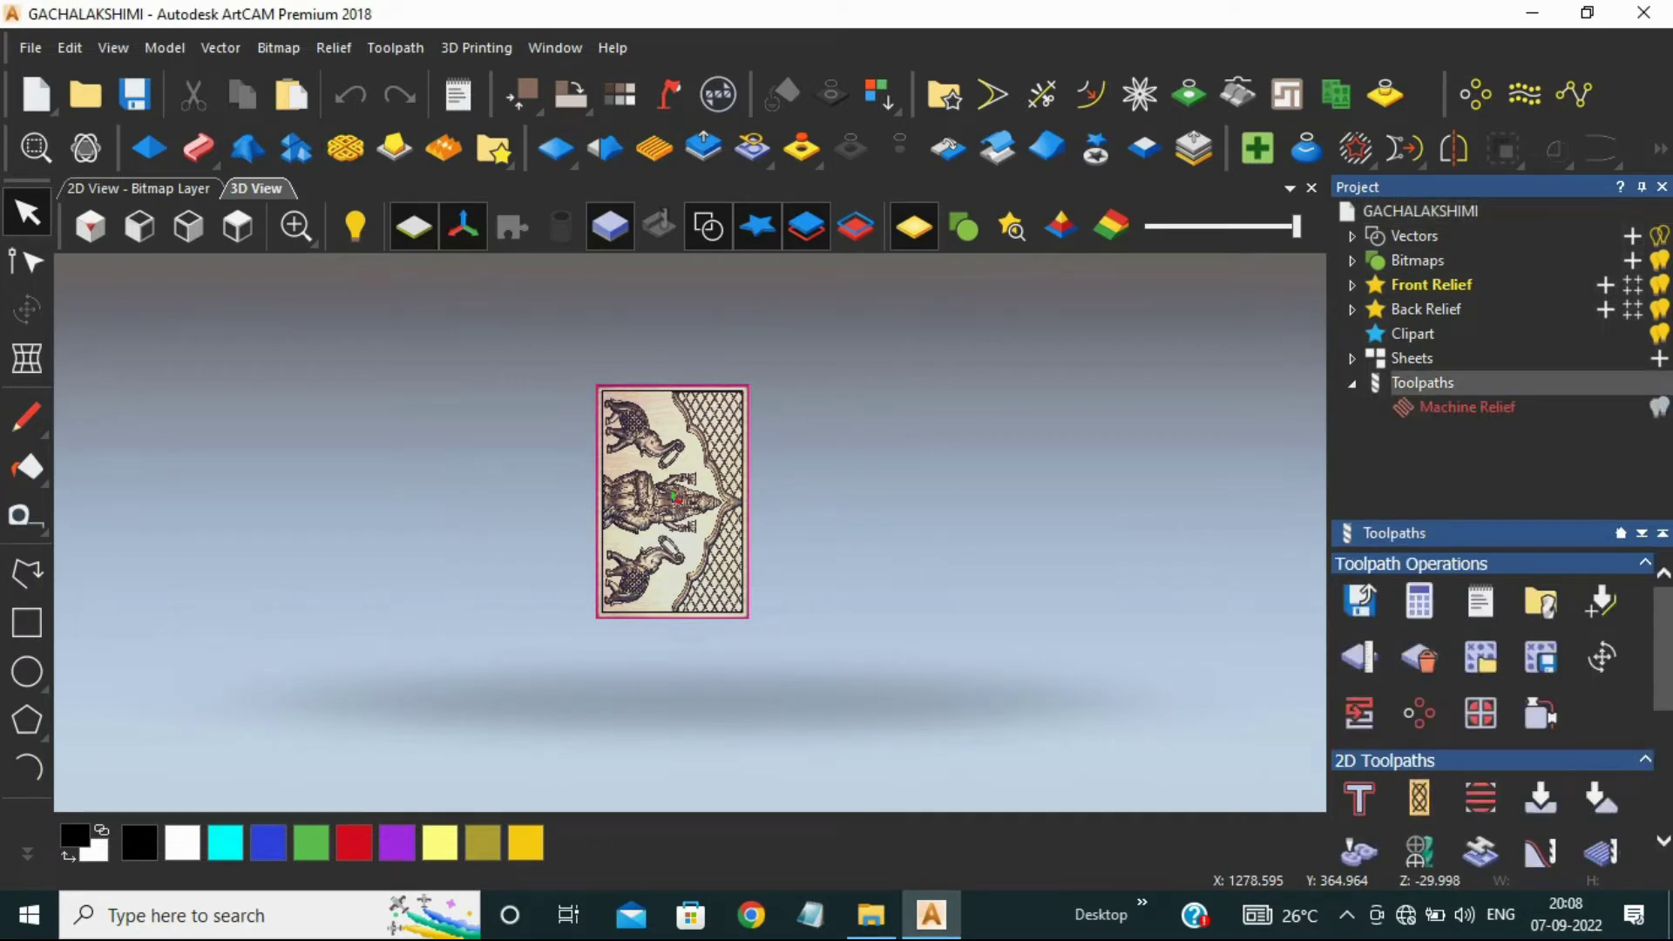
{"action": "right_click", "coordinate": [1467, 403]}
{"action": "left_click", "coordinate": [1481, 440]}
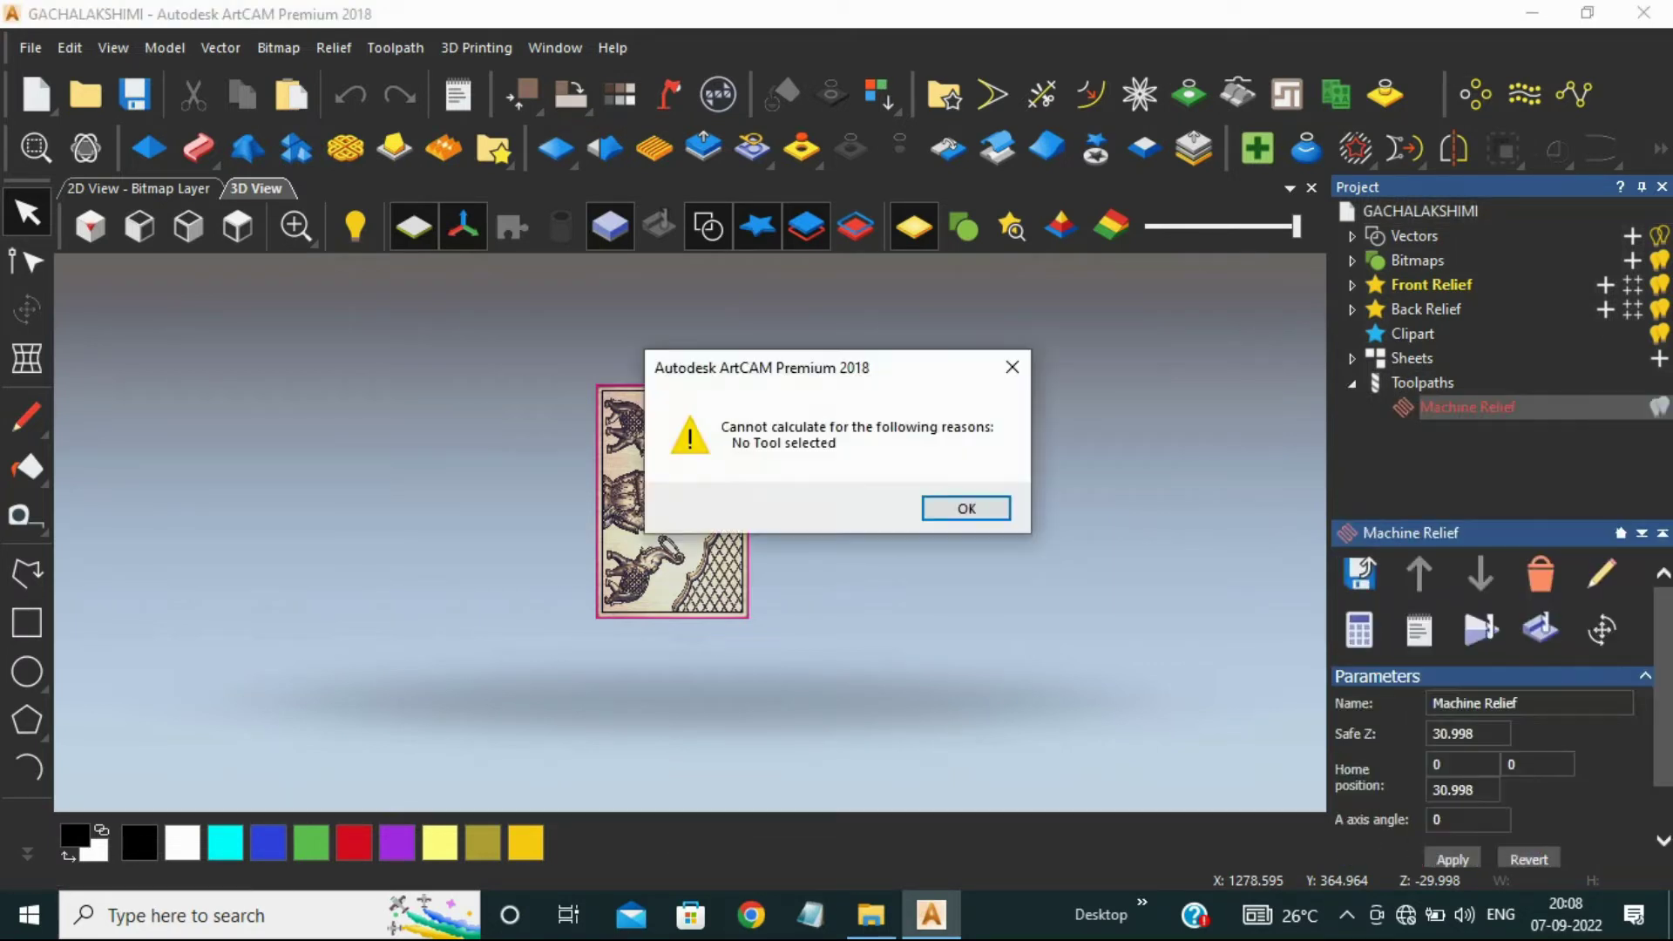
{"action": "key", "text": "Return"}
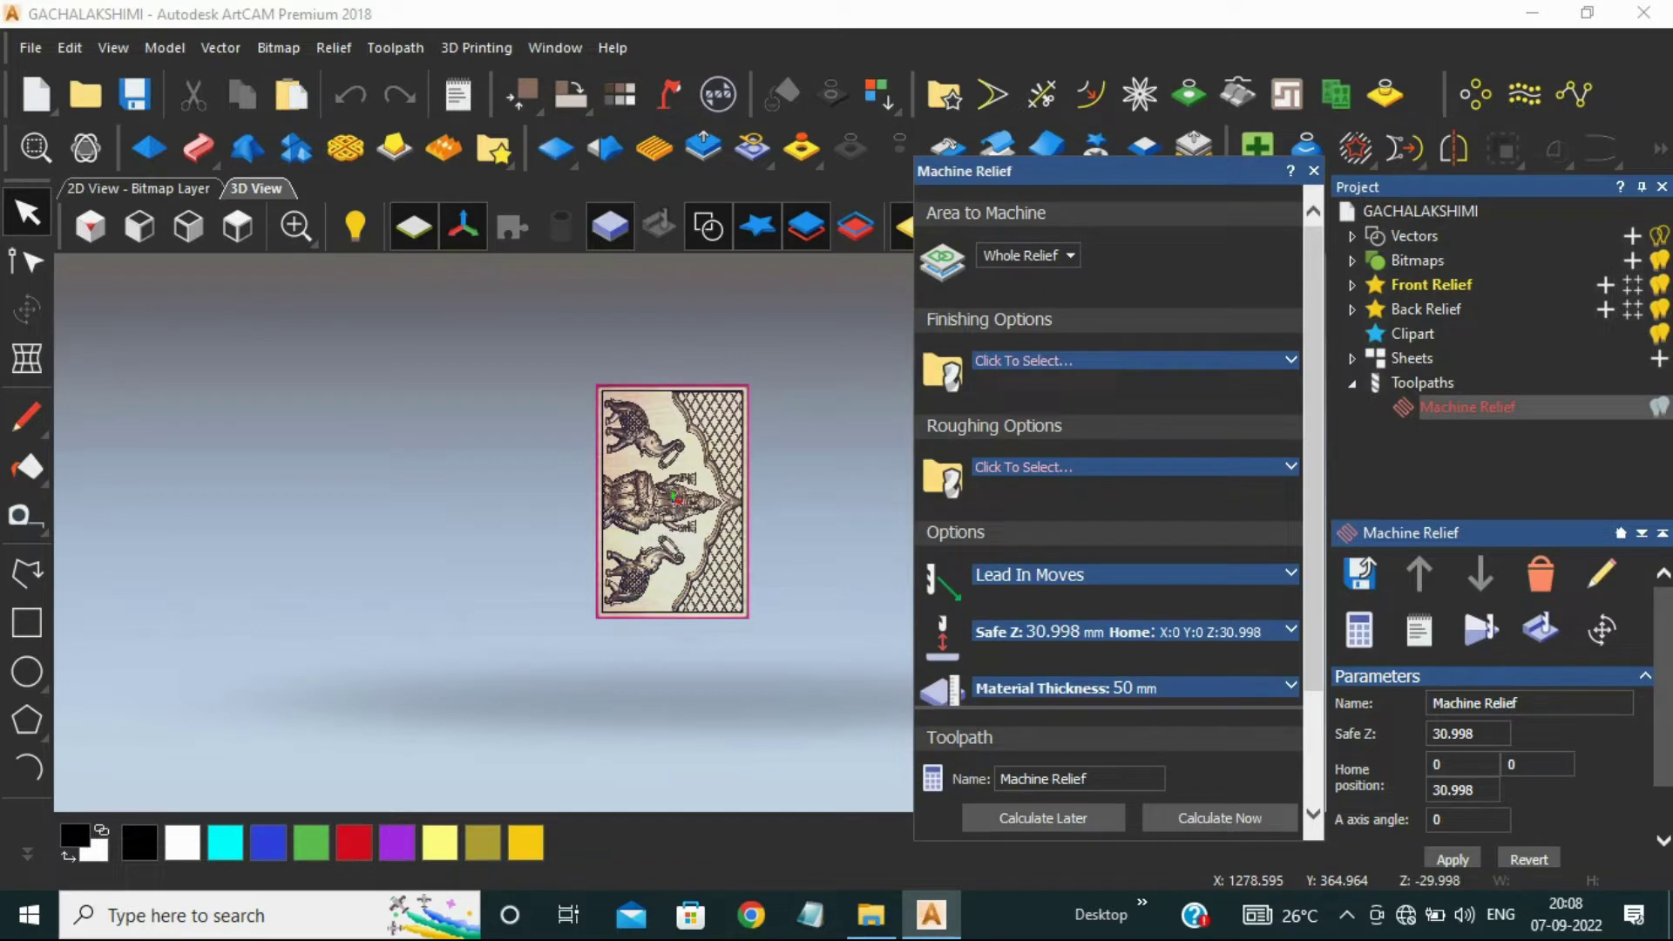
- Choose the 6 mm Dia 2 mm nose Tapper Bit for finishing and set its stepover to 0.22 mm
{"action": "left_click", "coordinate": [1024, 360]}
{"action": "scroll", "coordinate": [641, 451], "scroll_direction": "down", "scroll_amount": 9}
{"action": "scroll", "coordinate": [642, 452], "scroll_direction": "up", "scroll_amount": 1}
{"action": "left_click", "coordinate": [582, 426]}
{"action": "left_click", "coordinate": [582, 406]}
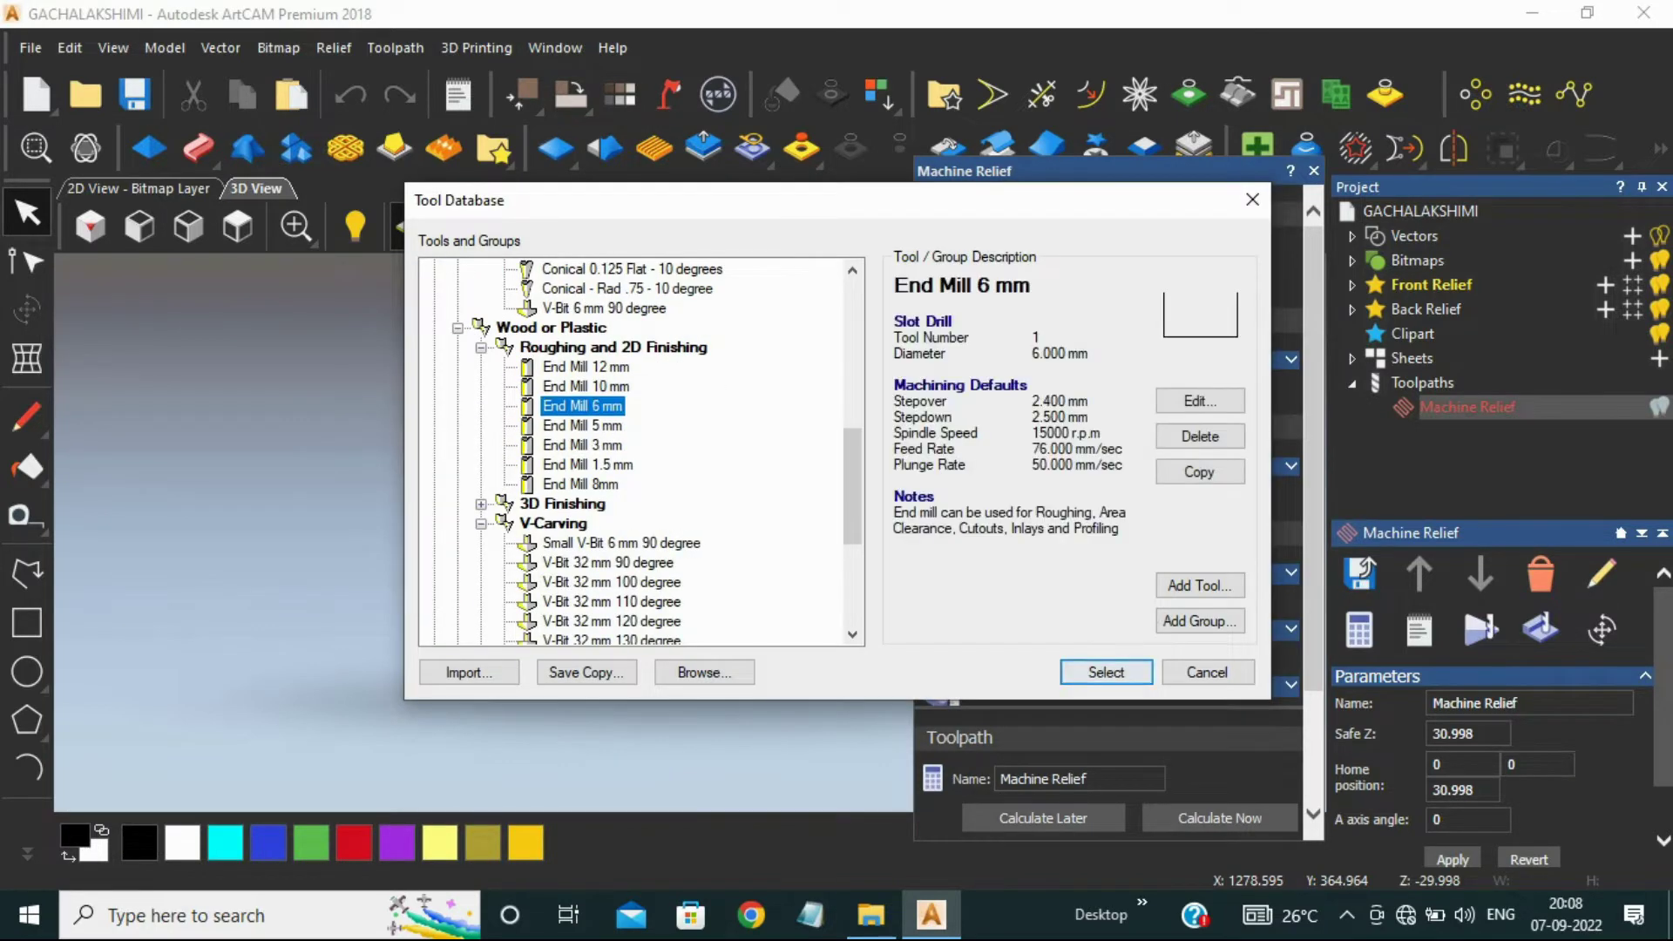
{"action": "scroll", "coordinate": [641, 451], "scroll_direction": "down", "scroll_amount": 5}
{"action": "left_click", "coordinate": [638, 501]}
{"action": "left_click", "coordinate": [1107, 673]}
{"action": "left_click", "coordinate": [1291, 360]}
{"action": "scroll", "coordinate": [1254, 418], "scroll_direction": "down", "scroll_amount": 2}
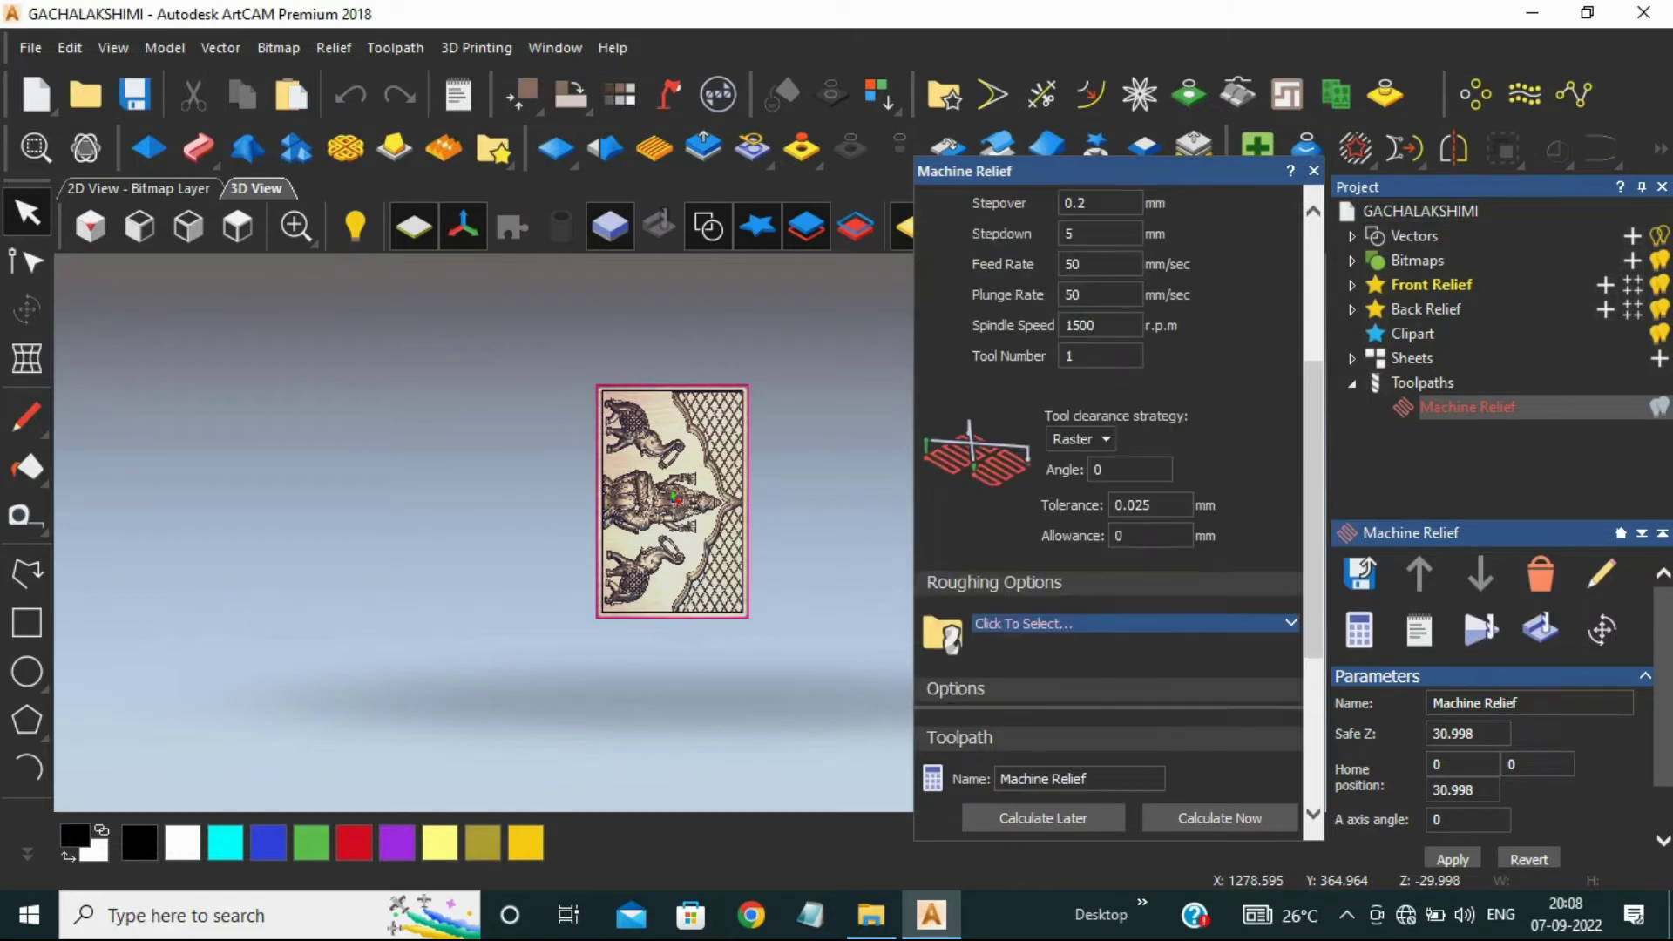
{"action": "type", "text": "0.25"}
{"action": "scroll", "coordinate": [1099, 430], "scroll_direction": "down", "scroll_amount": 3}
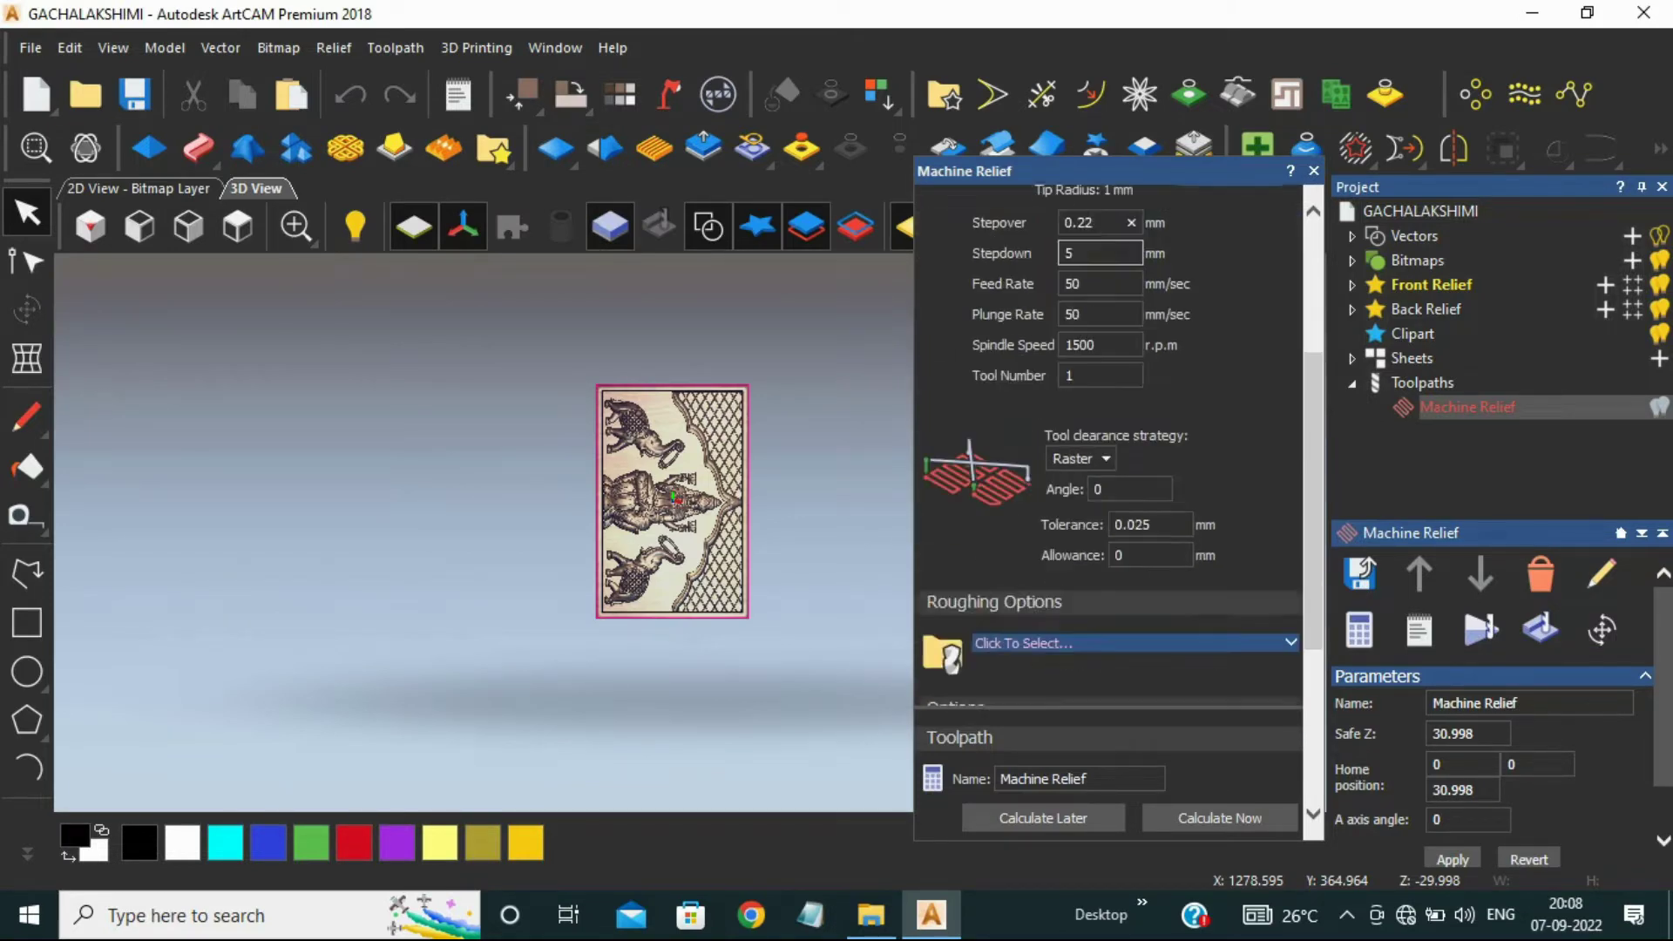
- Choose End Mill 6 mm for roughing, with stepover 4 mm, stepdown 4 mm and allowance 2 mm
{"action": "left_click", "coordinate": [1031, 524]}
{"action": "scroll", "coordinate": [642, 451], "scroll_direction": "down", "scroll_amount": 6}
{"action": "left_click", "coordinate": [582, 523]}
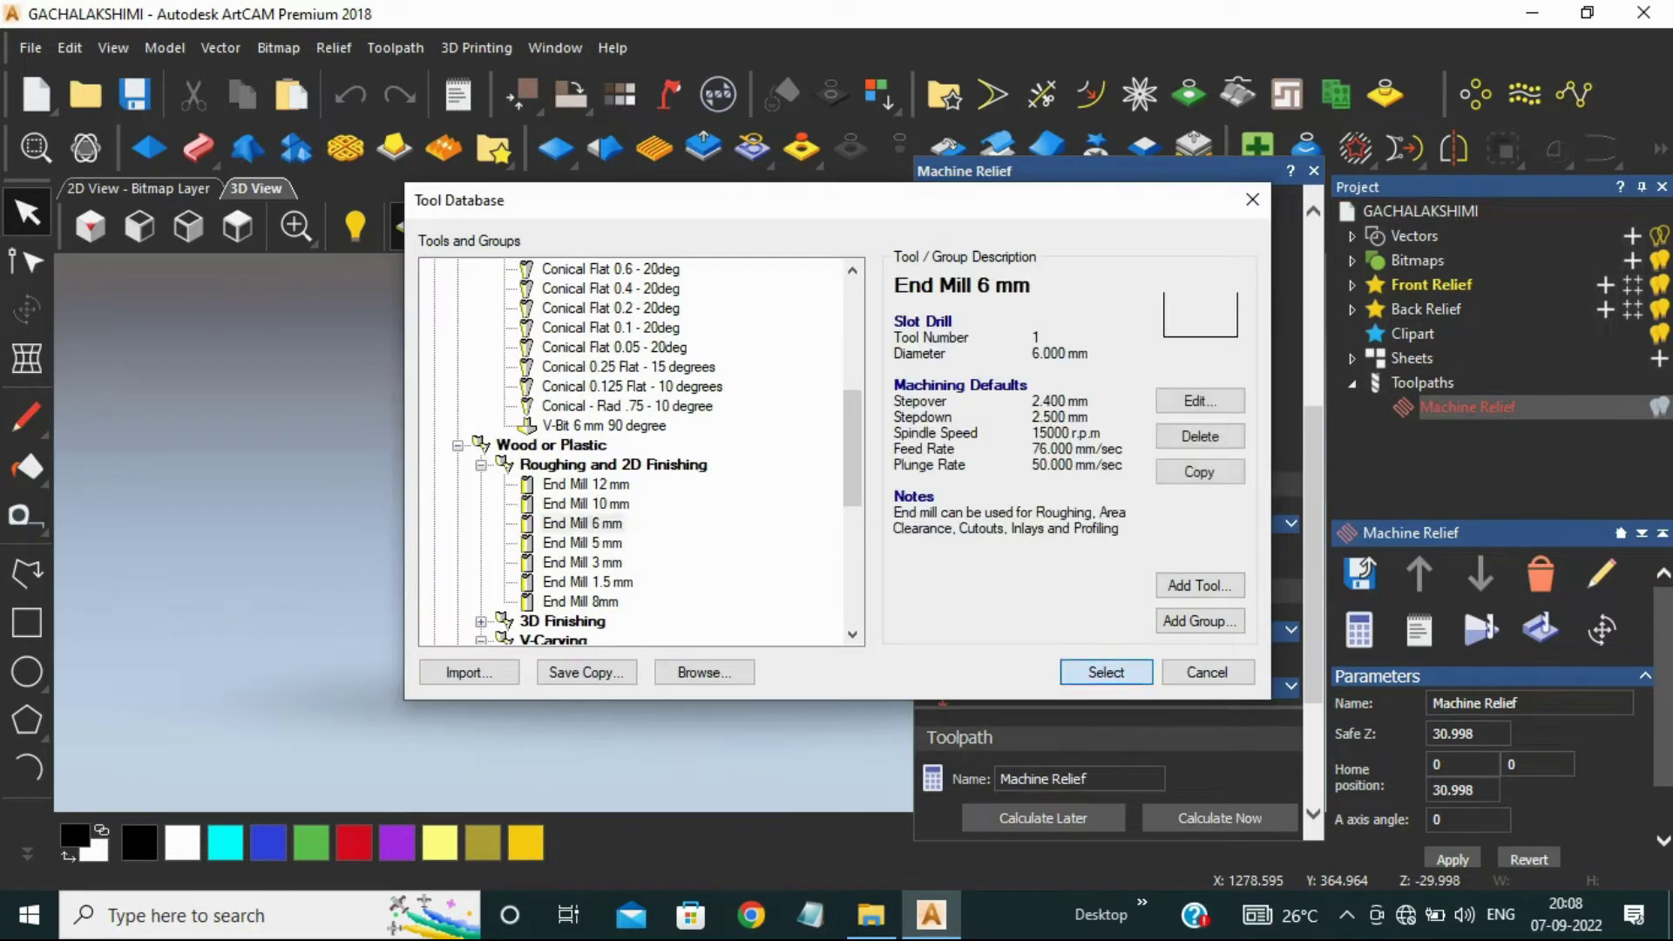
{"action": "left_click", "coordinate": [1105, 672]}
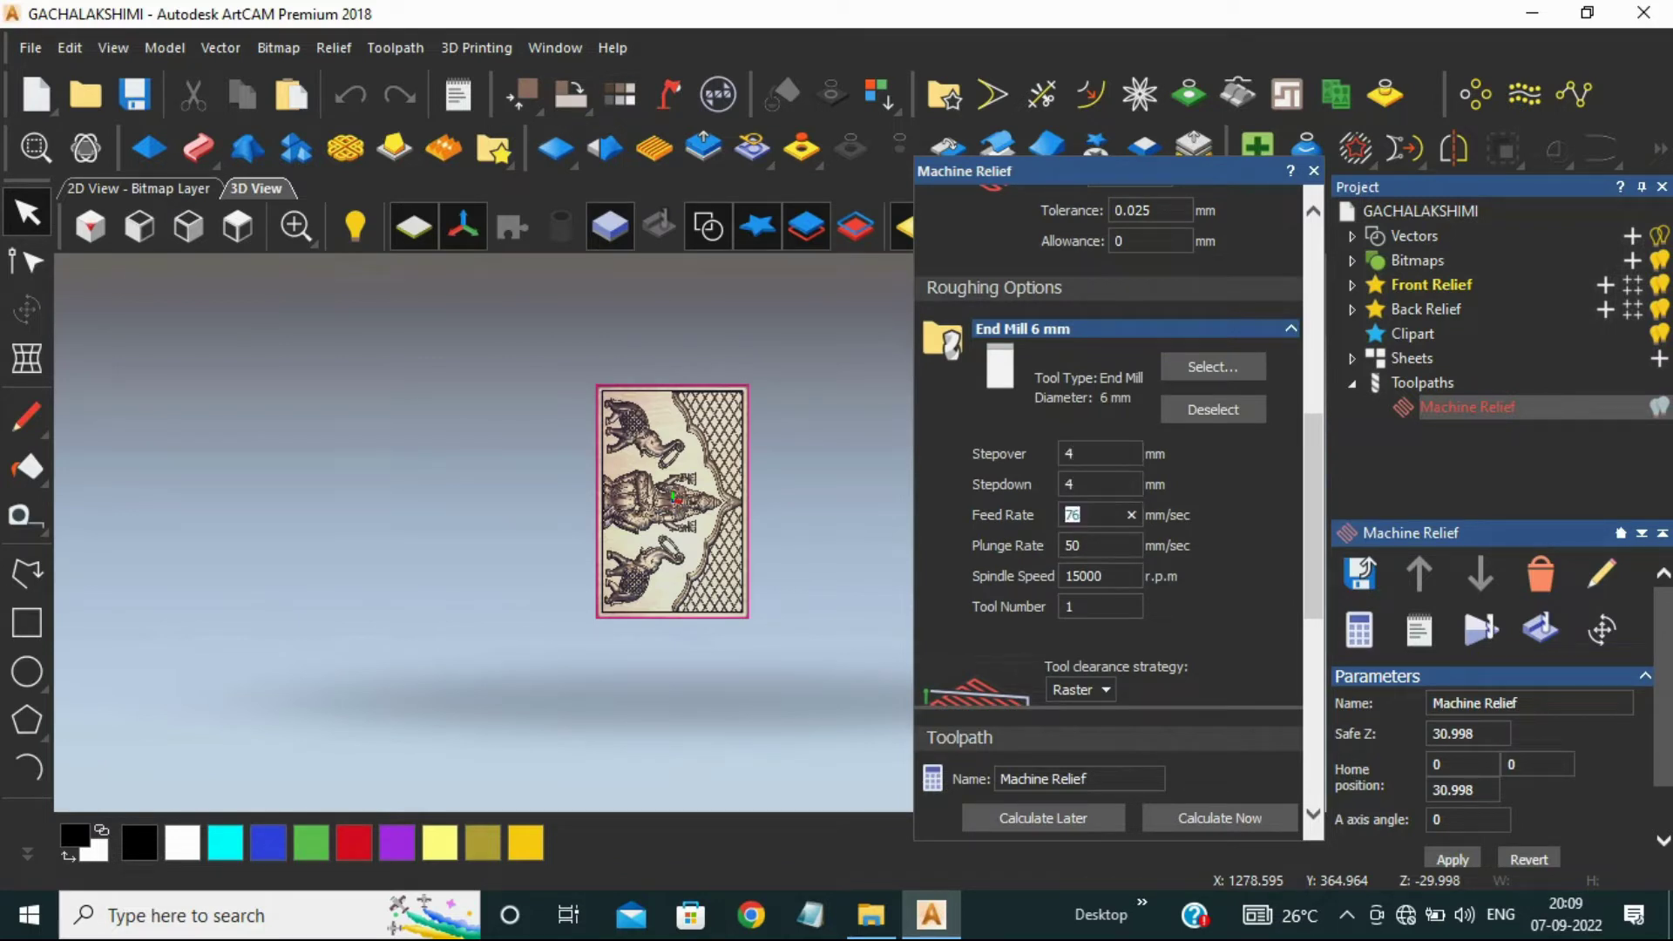
{"action": "scroll", "coordinate": [1107, 479], "scroll_direction": "down", "scroll_amount": 8}
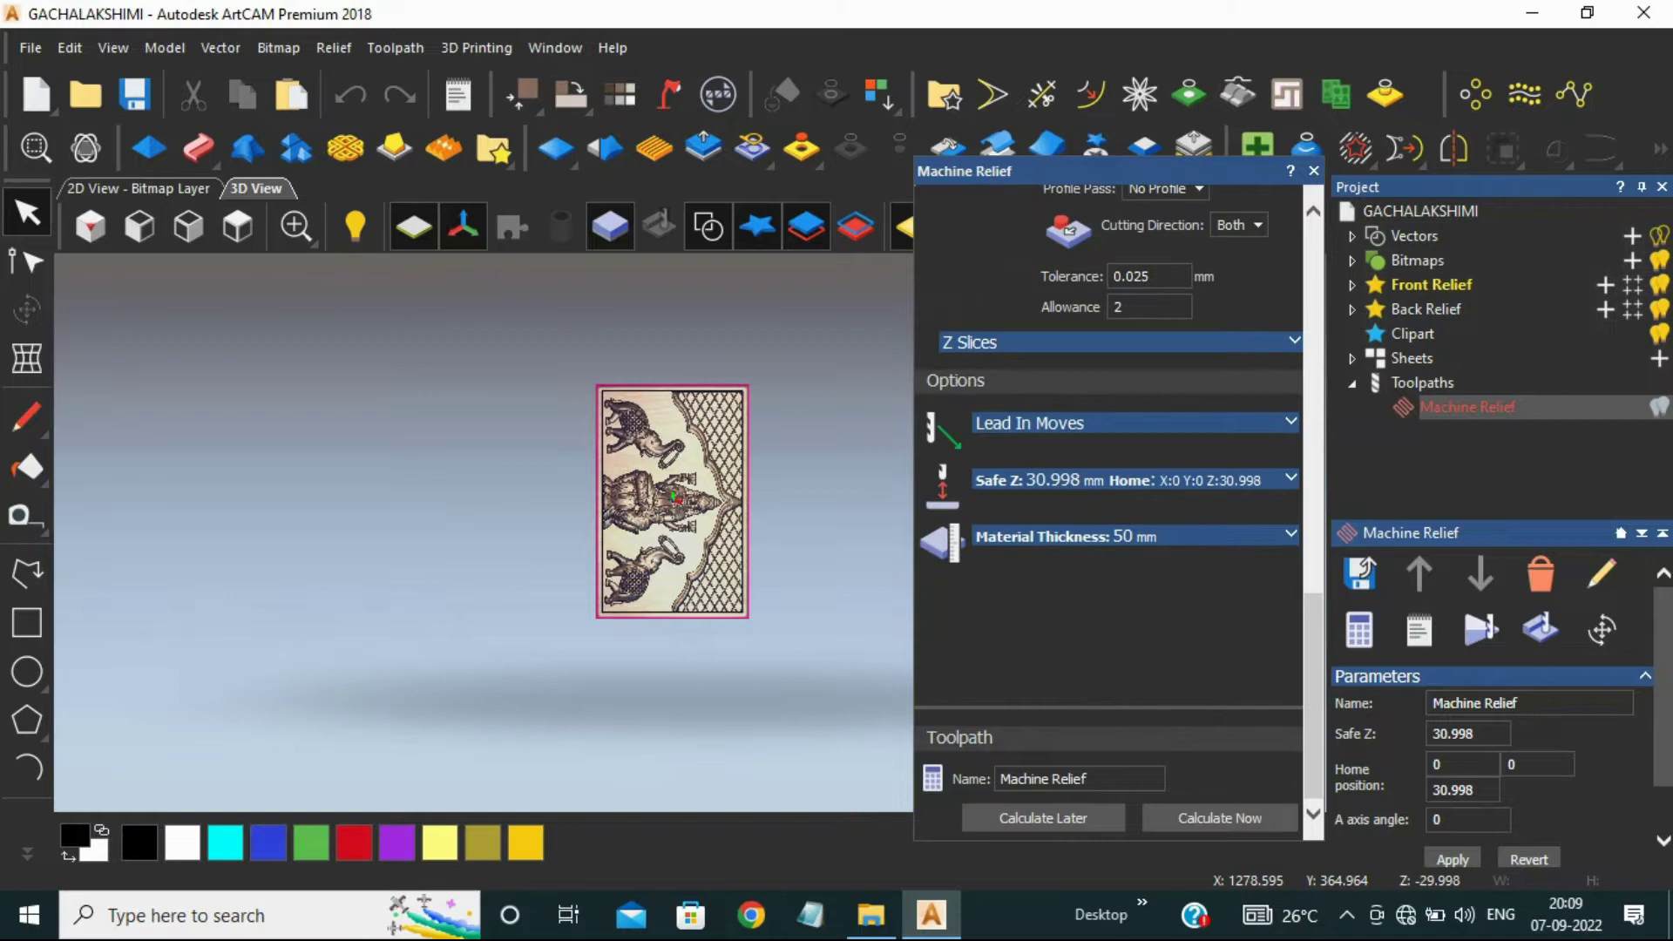
- Check the safe Z values, accept the 50 mm material setup and calculate the Machine Relief toolpath
{"action": "left_click", "coordinate": [1290, 478]}
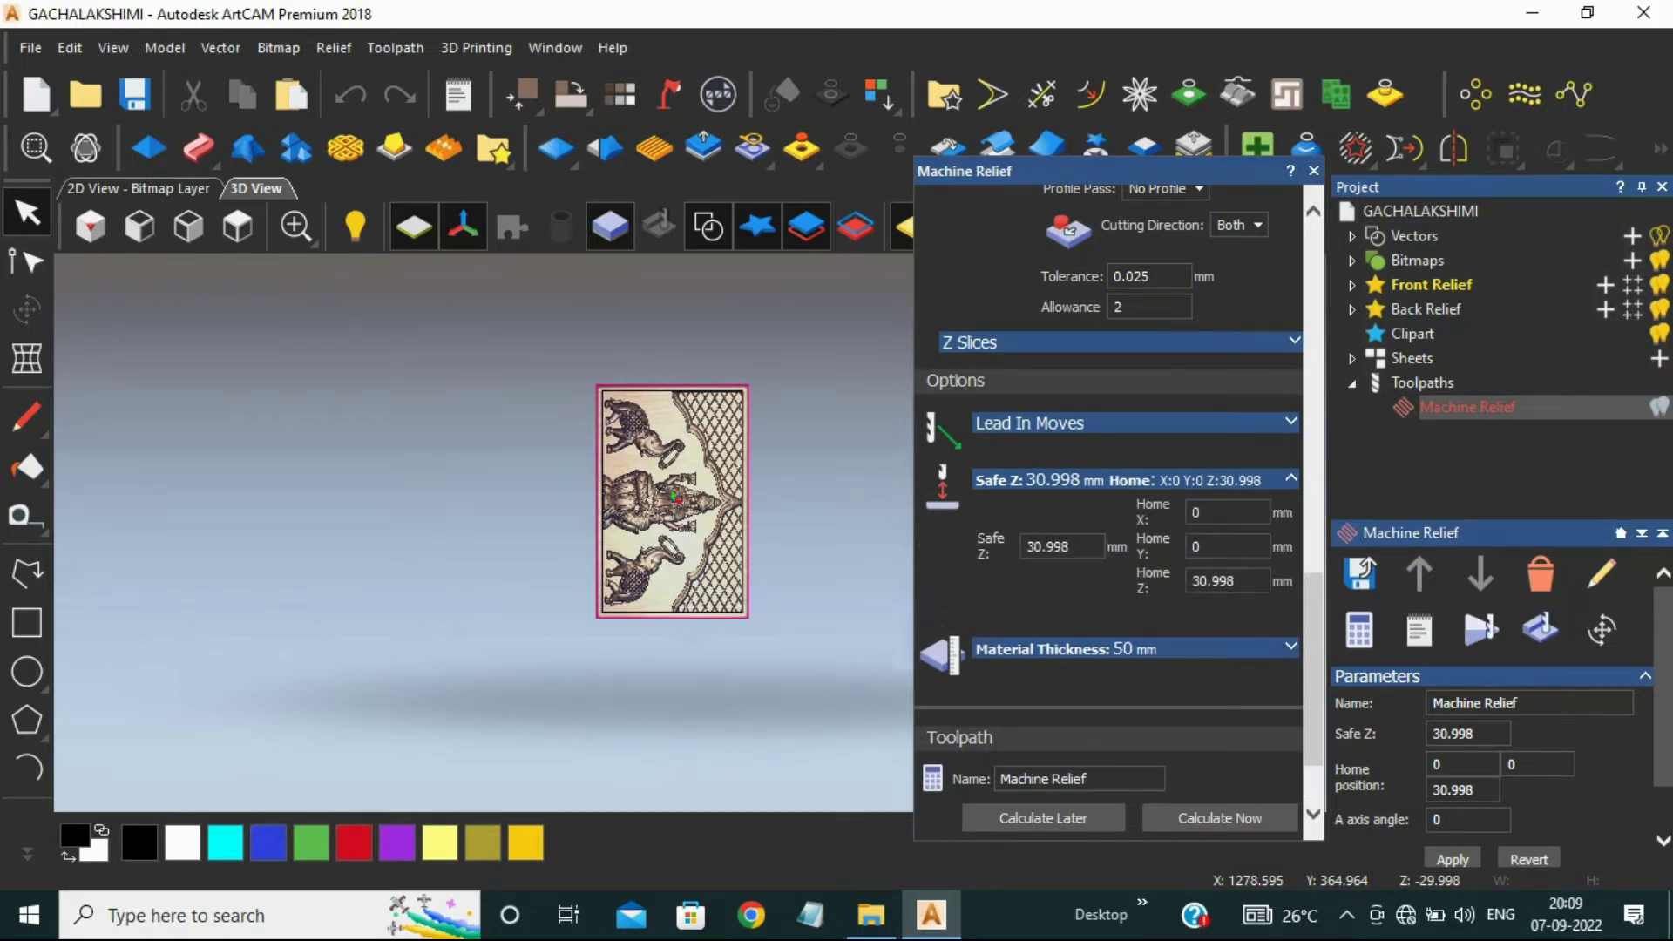
{"action": "left_click", "coordinate": [1291, 648]}
{"action": "left_click", "coordinate": [1160, 526]}
{"action": "left_click", "coordinate": [1202, 680]}
{"action": "left_click", "coordinate": [1220, 817]}
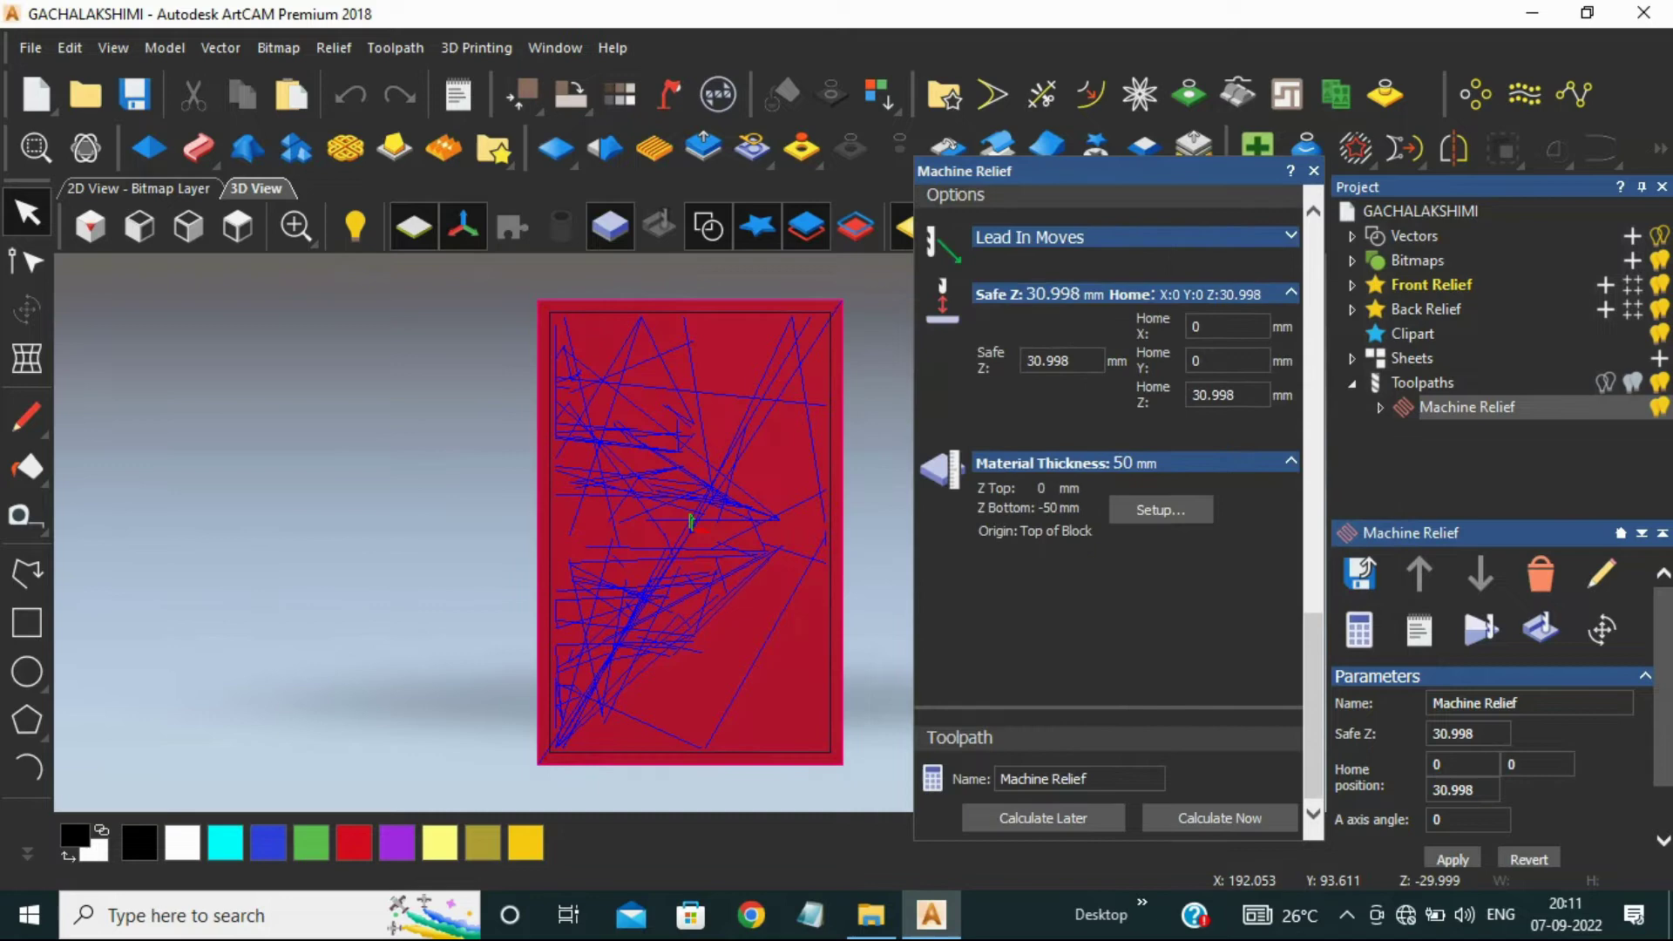
- Cancel the running toolpath calculation and close the Machine Relief settings
{"action": "left_click", "coordinate": [1317, 565]}
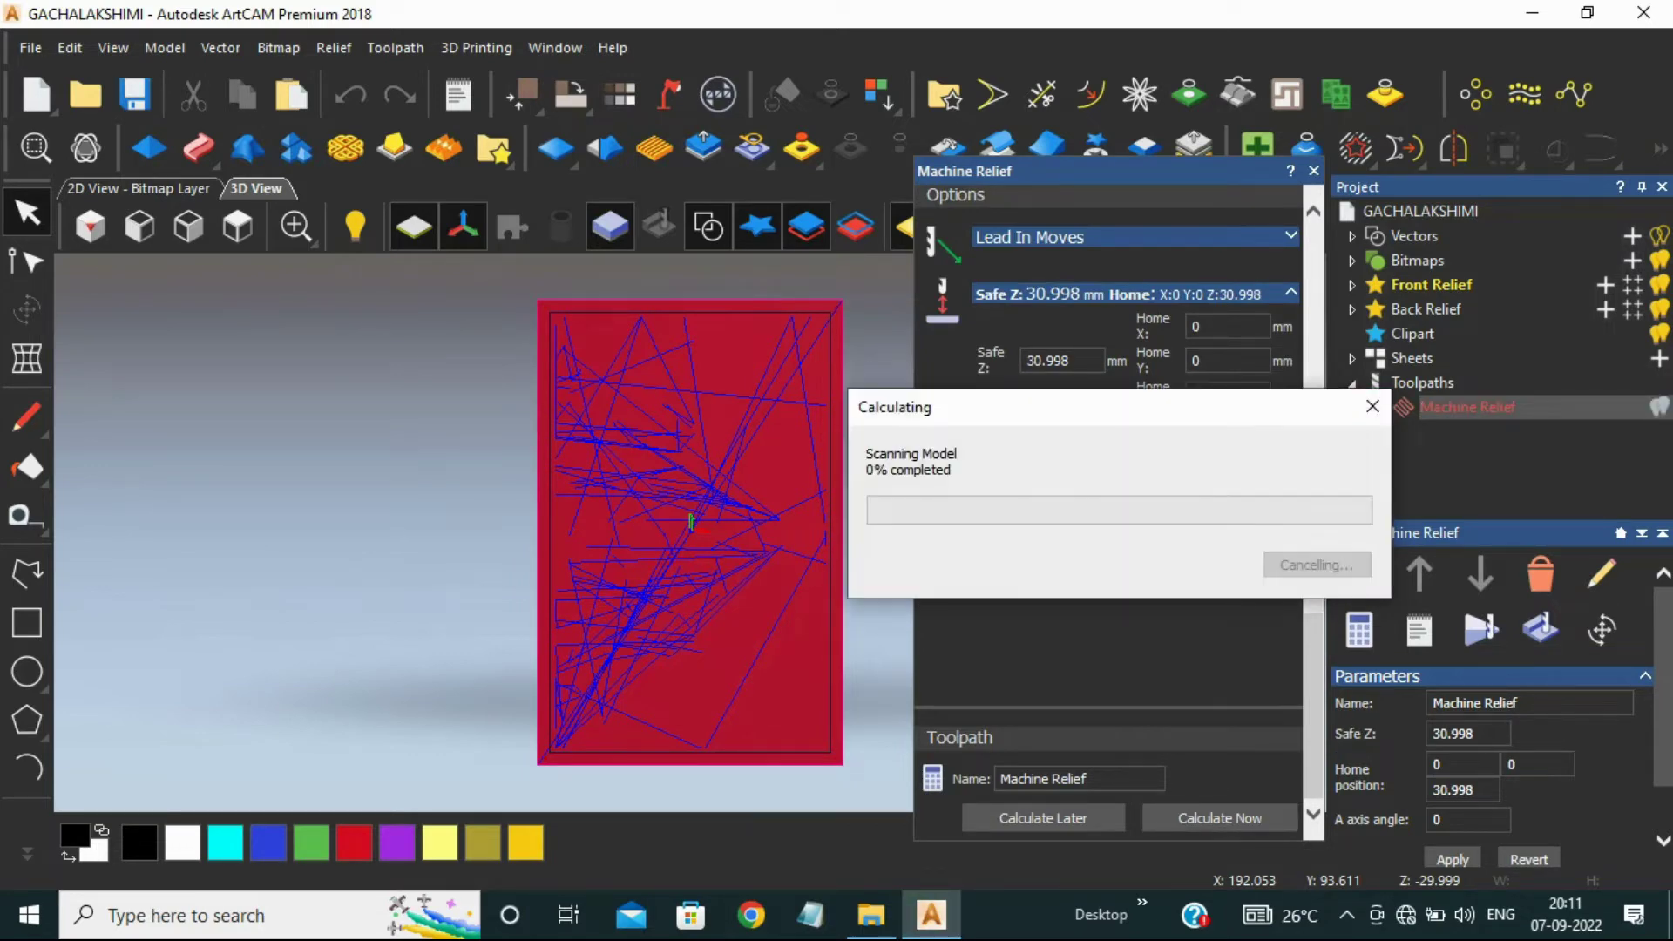
{"action": "left_click", "coordinate": [1296, 561]}
{"action": "left_click", "coordinate": [1314, 171]}
{"action": "scroll", "coordinate": [665, 601], "scroll_direction": "up", "scroll_amount": 5}
{"action": "scroll", "coordinate": [688, 528], "scroll_direction": "down", "scroll_amount": 4}
- Reopen the Machine Relief toolpath and choose the 6 mm Dia 2 mm nose Tapper Bit for finishing with a 0.22 mm stepover
{"action": "left_click", "coordinate": [1467, 407]}
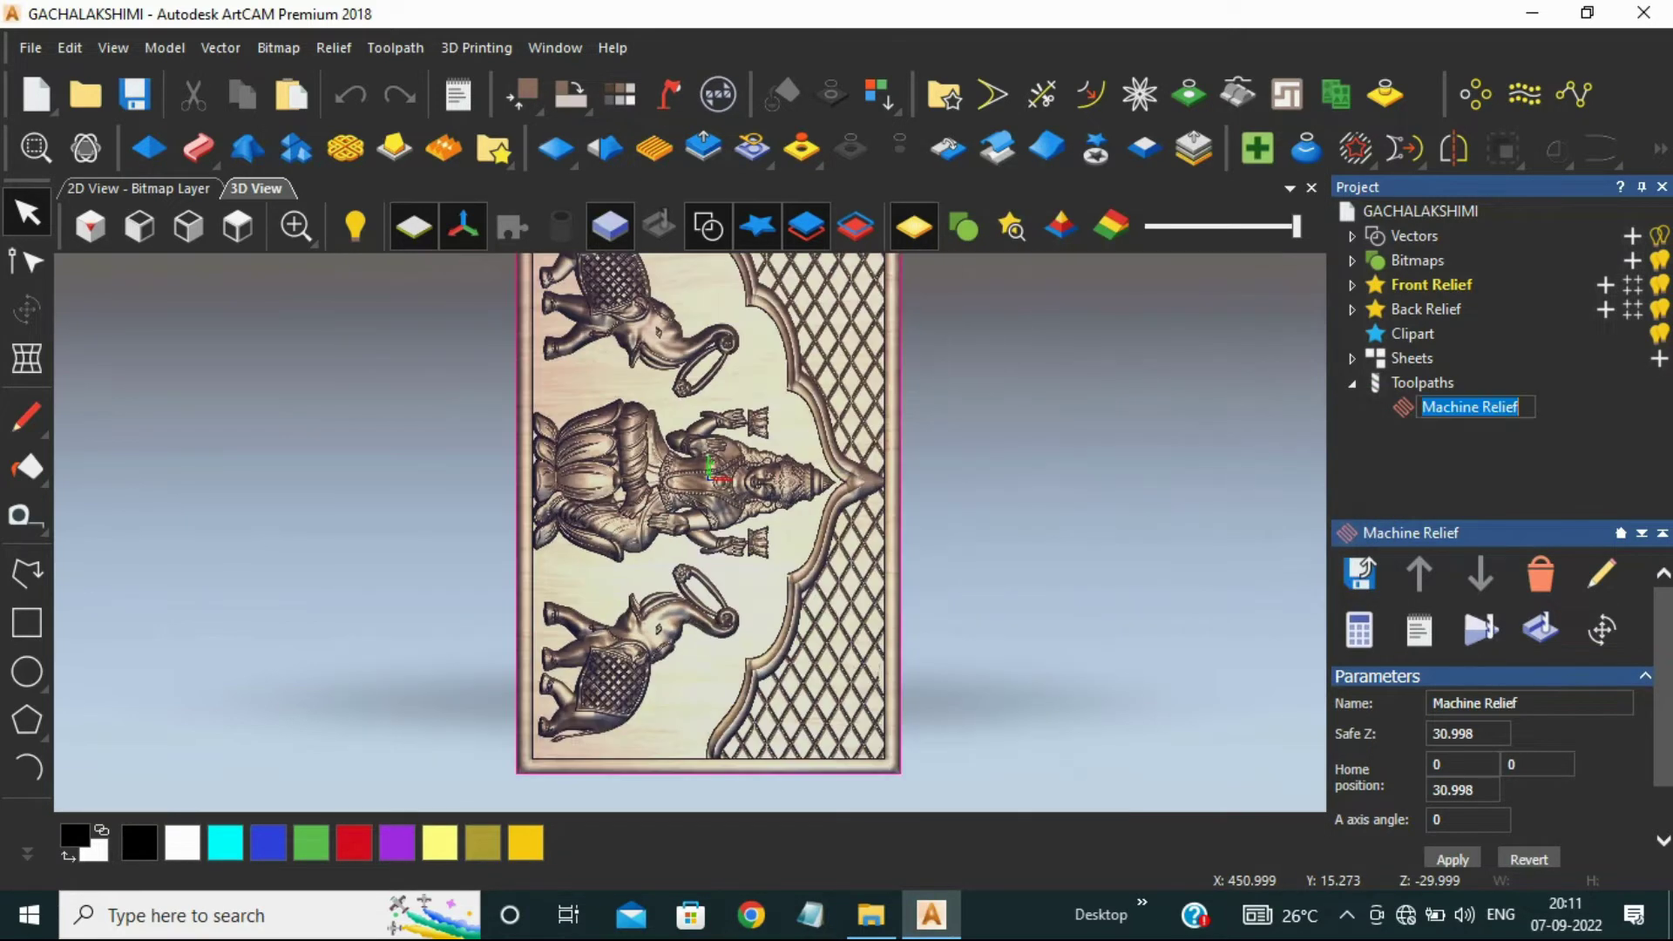
{"action": "left_click", "coordinate": [1359, 629]}
{"action": "left_click", "coordinate": [1247, 560]}
{"action": "left_click", "coordinate": [1024, 361]}
{"action": "scroll", "coordinate": [580, 522], "scroll_direction": "down", "scroll_amount": 5}
{"action": "left_click", "coordinate": [1106, 672]}
{"action": "left_click", "coordinate": [1291, 361]}
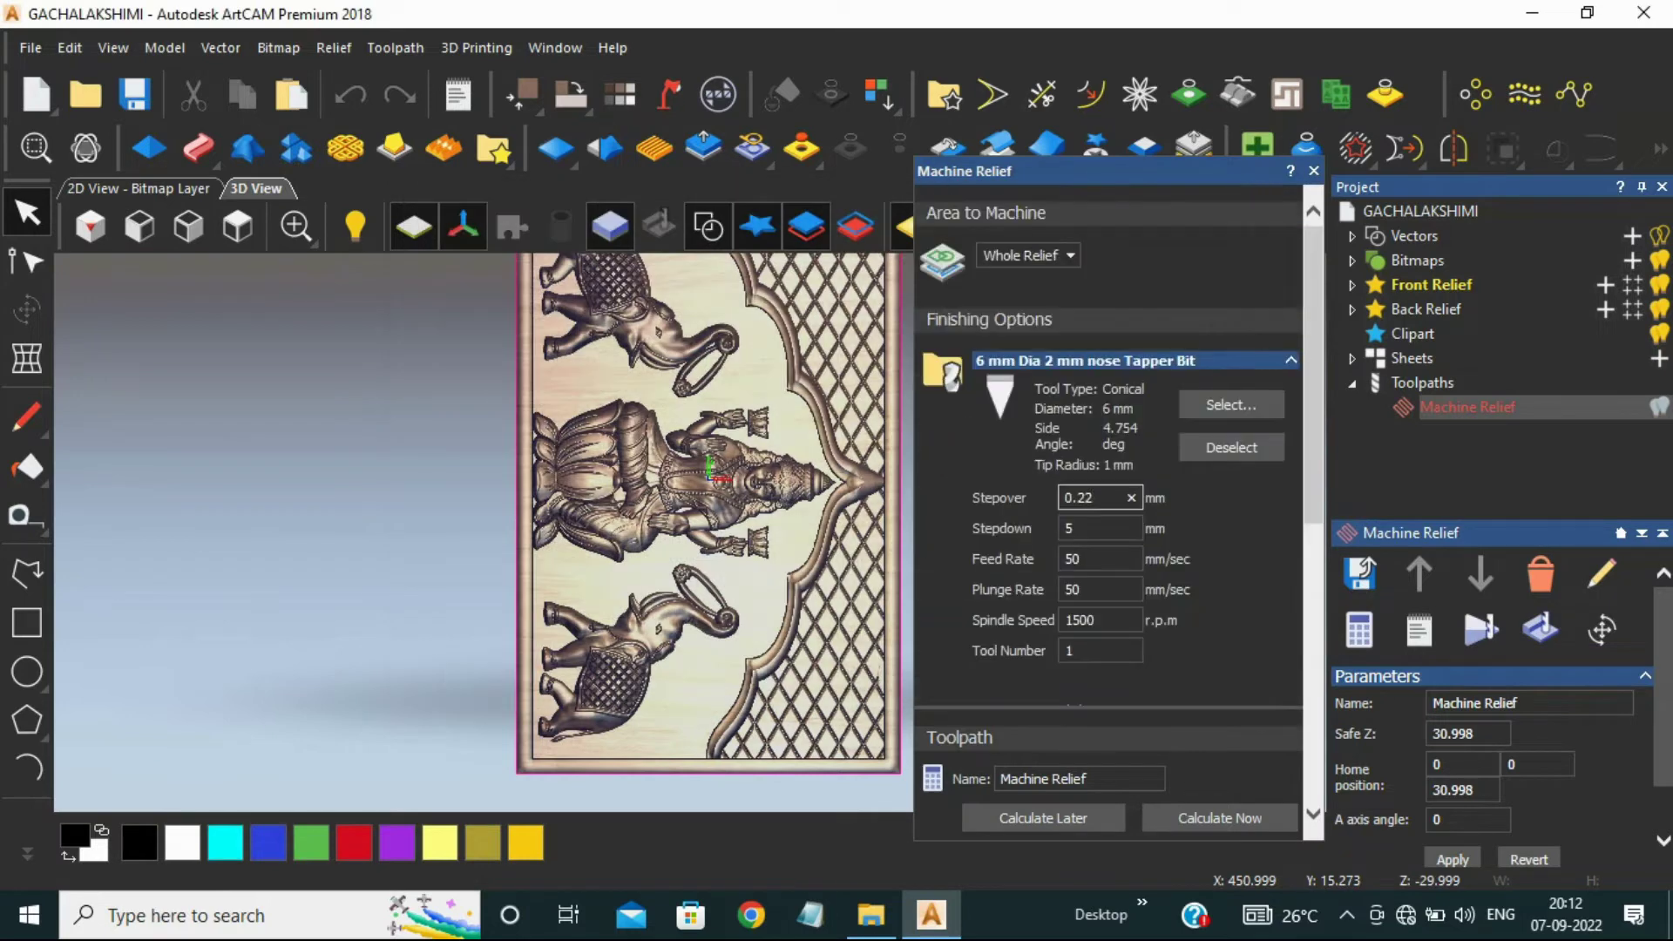
- Choose End Mill 6 mm from the tool database as the roughing tool
{"action": "scroll", "coordinate": [1116, 523], "scroll_direction": "down", "scroll_amount": 4}
{"action": "left_click", "coordinate": [1024, 524]}
{"action": "scroll", "coordinate": [609, 479], "scroll_direction": "down", "scroll_amount": 3}
{"action": "scroll", "coordinate": [610, 479], "scroll_direction": "up", "scroll_amount": 3}
{"action": "left_click", "coordinate": [587, 406]}
{"action": "left_click", "coordinate": [1106, 672]}
{"action": "scroll", "coordinate": [1116, 523], "scroll_direction": "down", "scroll_amount": 3}
{"action": "left_click", "coordinate": [1291, 329]}
{"action": "left_click", "coordinate": [1291, 328]}
{"action": "left_click", "coordinate": [1291, 329]}
{"action": "left_click", "coordinate": [1221, 366]}
{"action": "left_click", "coordinate": [587, 386]}
{"action": "left_click", "coordinate": [1105, 671]}
- Set the roughing stepover to 4 mm with a 2 mm allowance and calculate the Machine Relief toolpath
{"action": "left_click", "coordinate": [1291, 328]}
{"action": "double_click", "coordinate": [1077, 454]}
{"action": "type", "text": "4"}
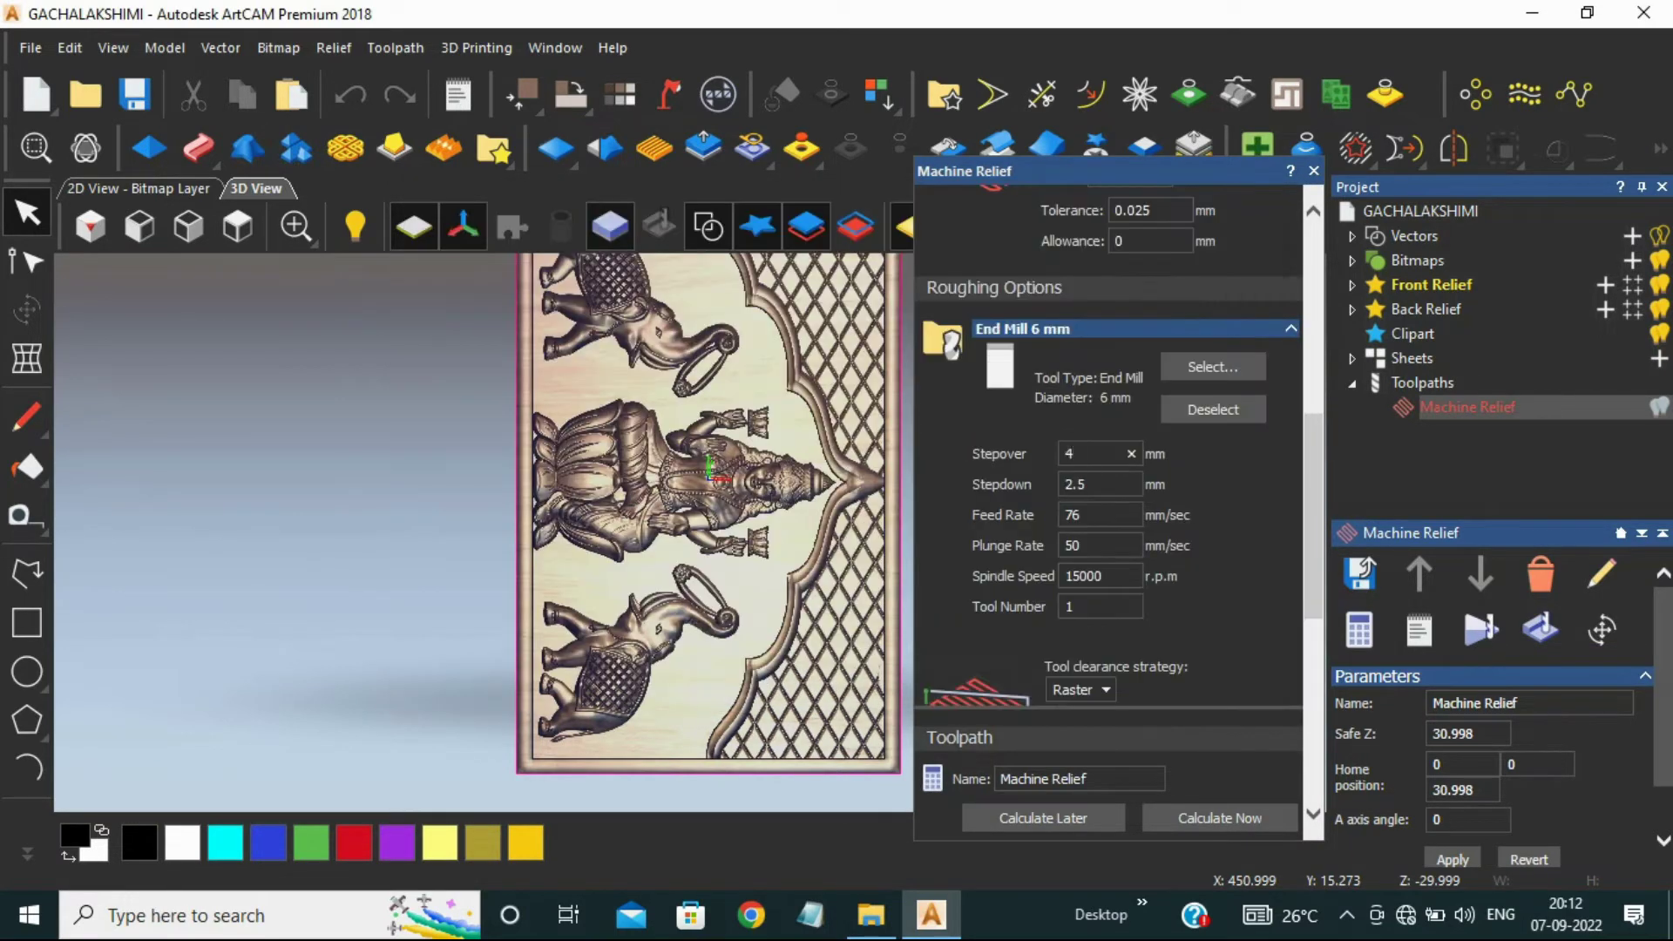
{"action": "scroll", "coordinate": [1115, 523], "scroll_direction": "down", "scroll_amount": 5}
{"action": "left_click", "coordinate": [1219, 818]}
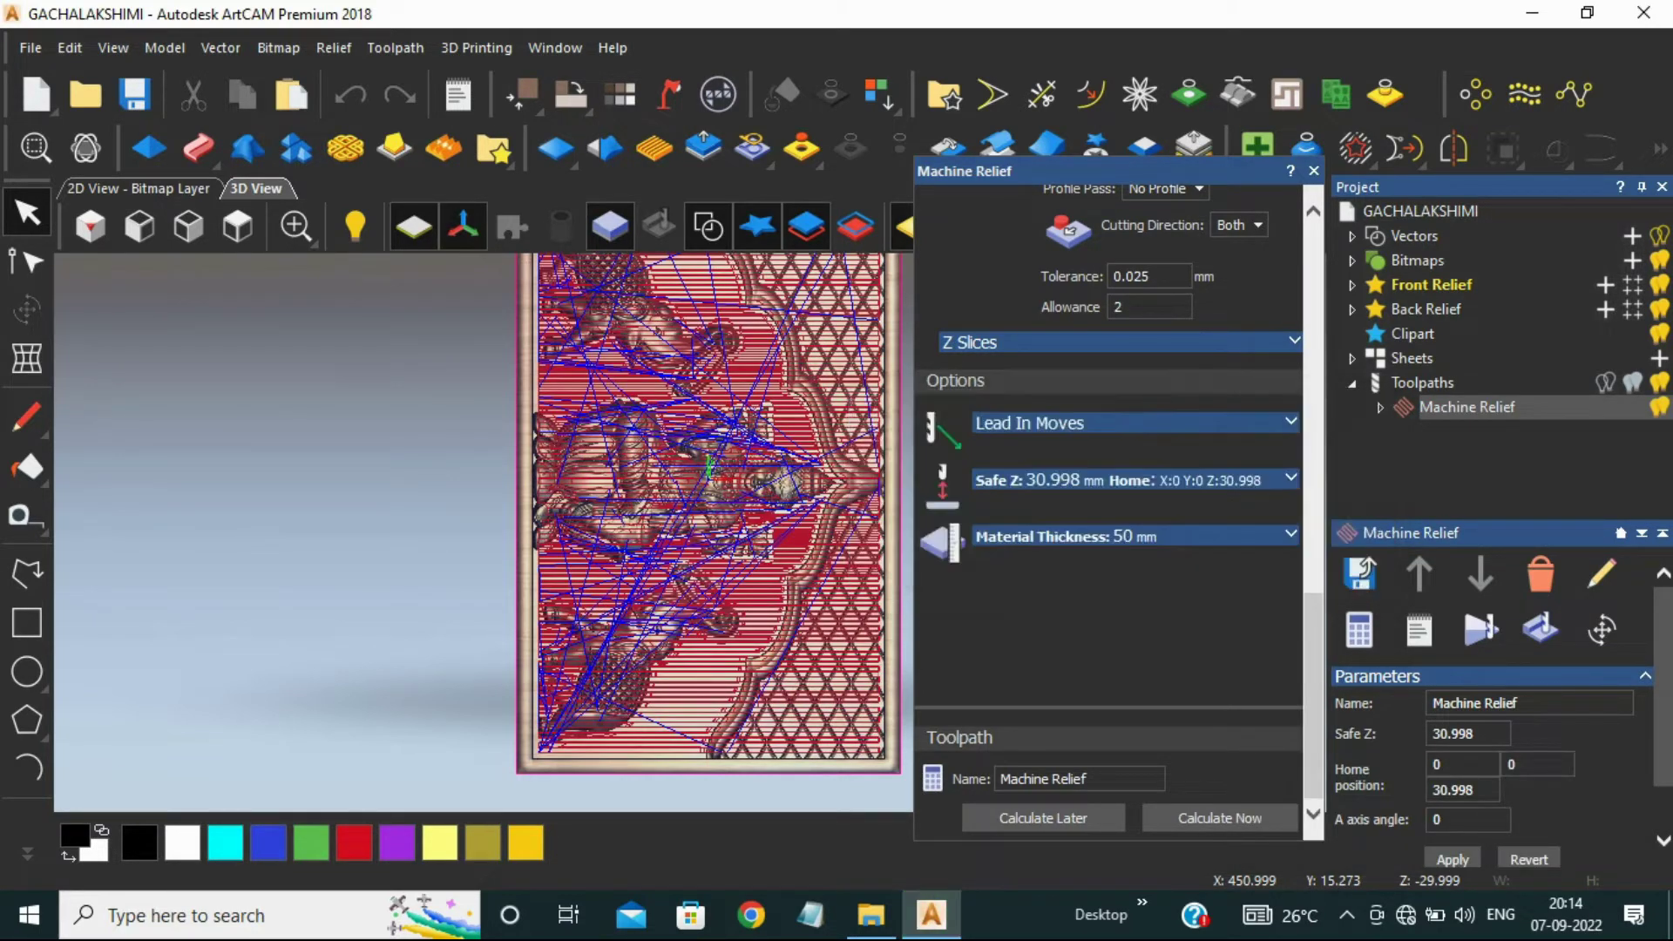
- Simulate the complete Machine Relief toolpath on the block at fast speed
{"action": "left_click", "coordinate": [1481, 629]}
{"action": "left_click", "coordinate": [943, 667]}
{"action": "left_click", "coordinate": [346, 422]}
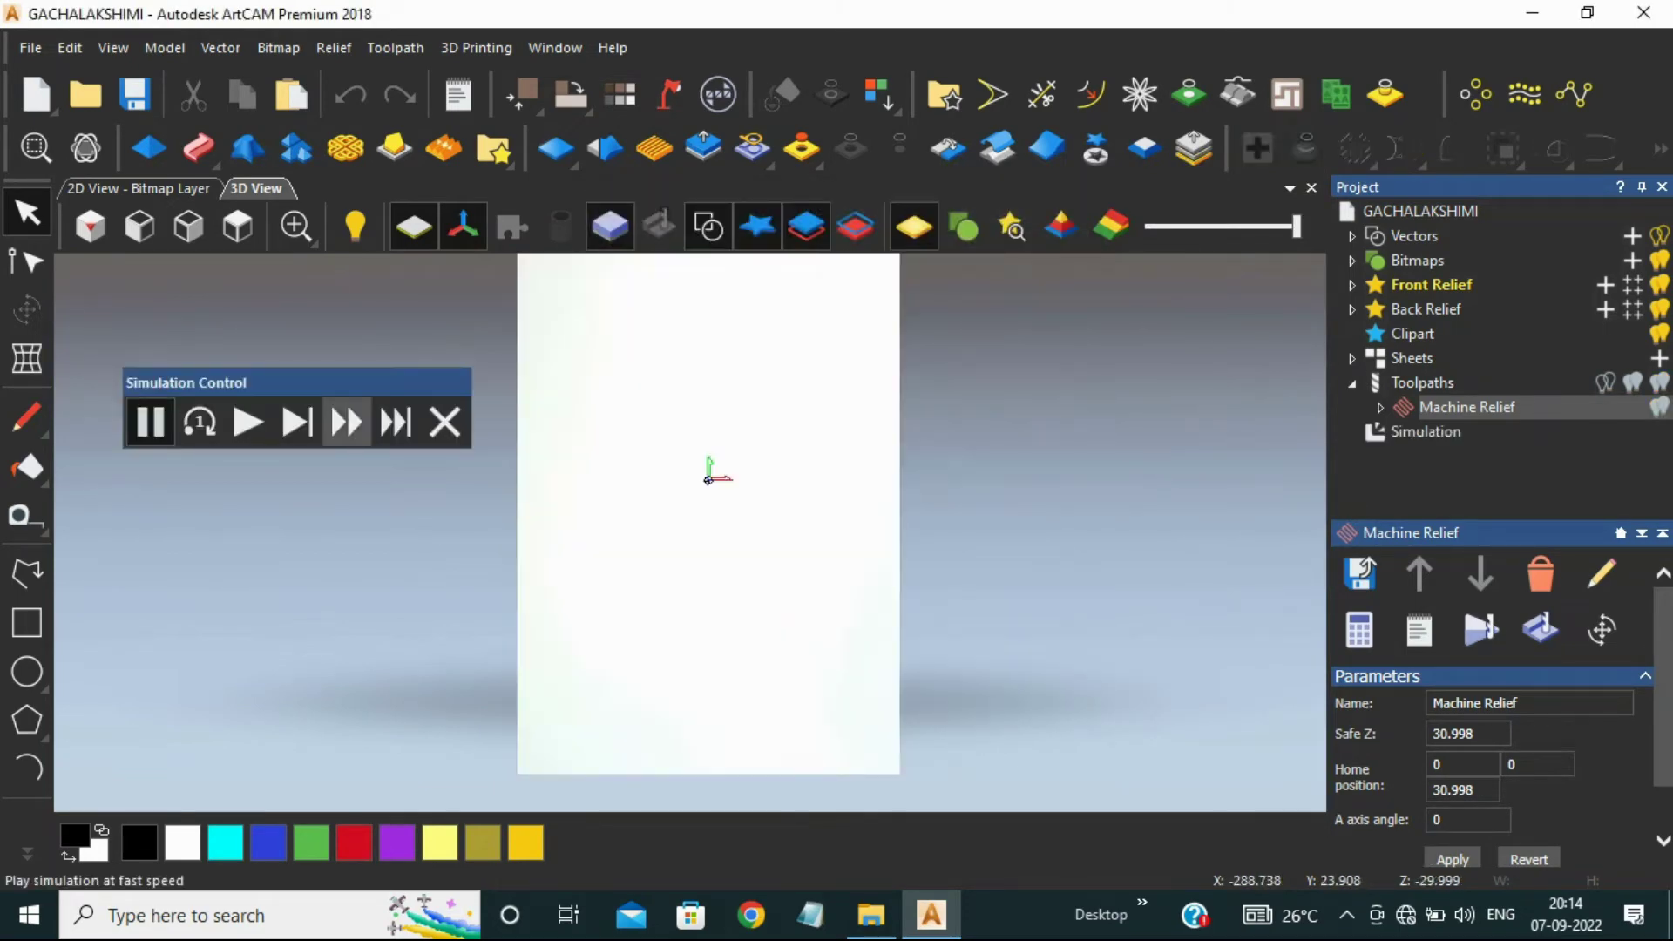
{"action": "left_click", "coordinate": [89, 227]}
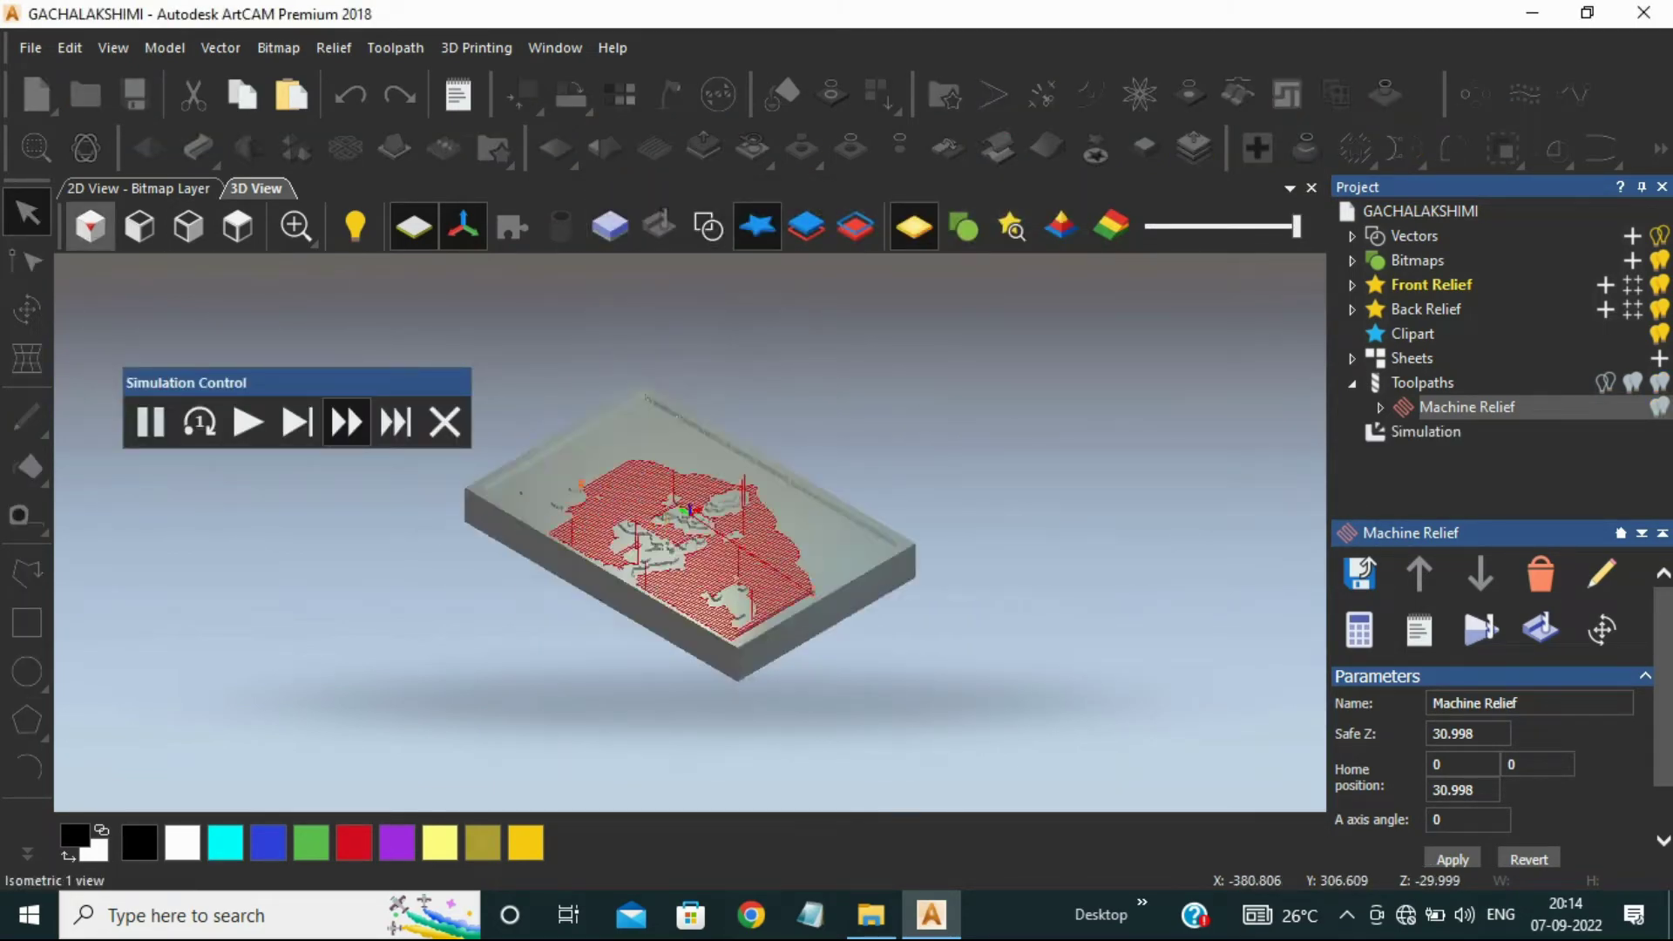
{"action": "scroll", "coordinate": [747, 492], "scroll_direction": "up", "scroll_amount": 8}
{"action": "left_click", "coordinate": [237, 227]}
{"action": "left_click", "coordinate": [90, 227]}
{"action": "scroll", "coordinate": [666, 512], "scroll_direction": "up", "scroll_amount": 3}
{"action": "left_click", "coordinate": [346, 422]}
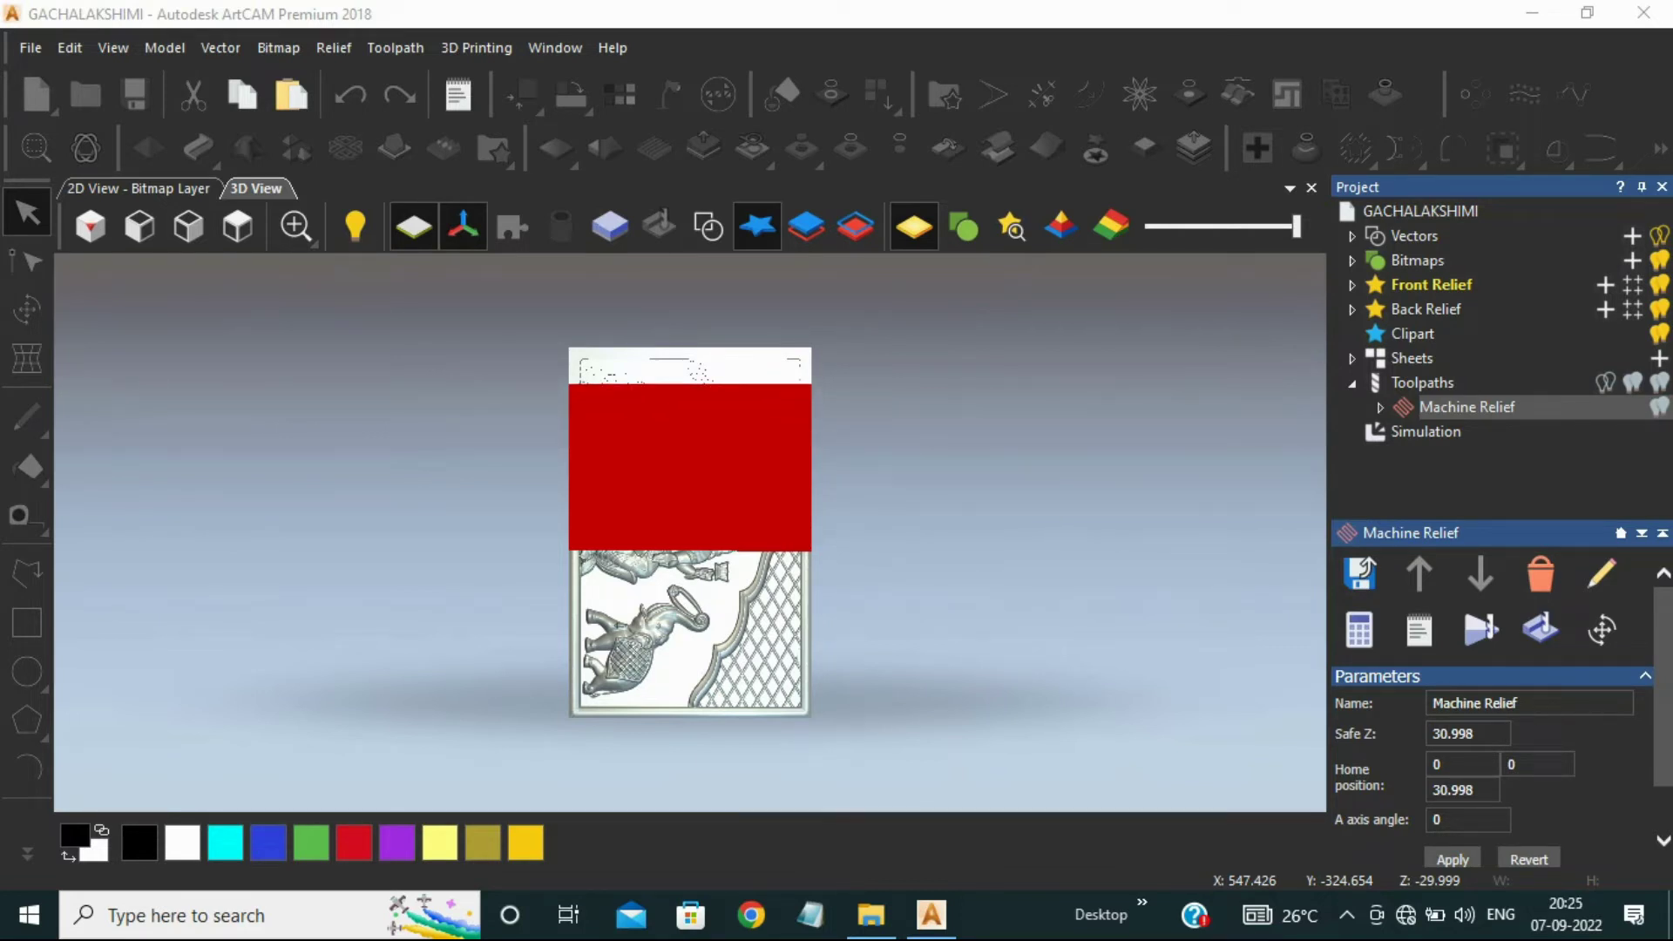
{"action": "left_click", "coordinate": [1480, 629]}
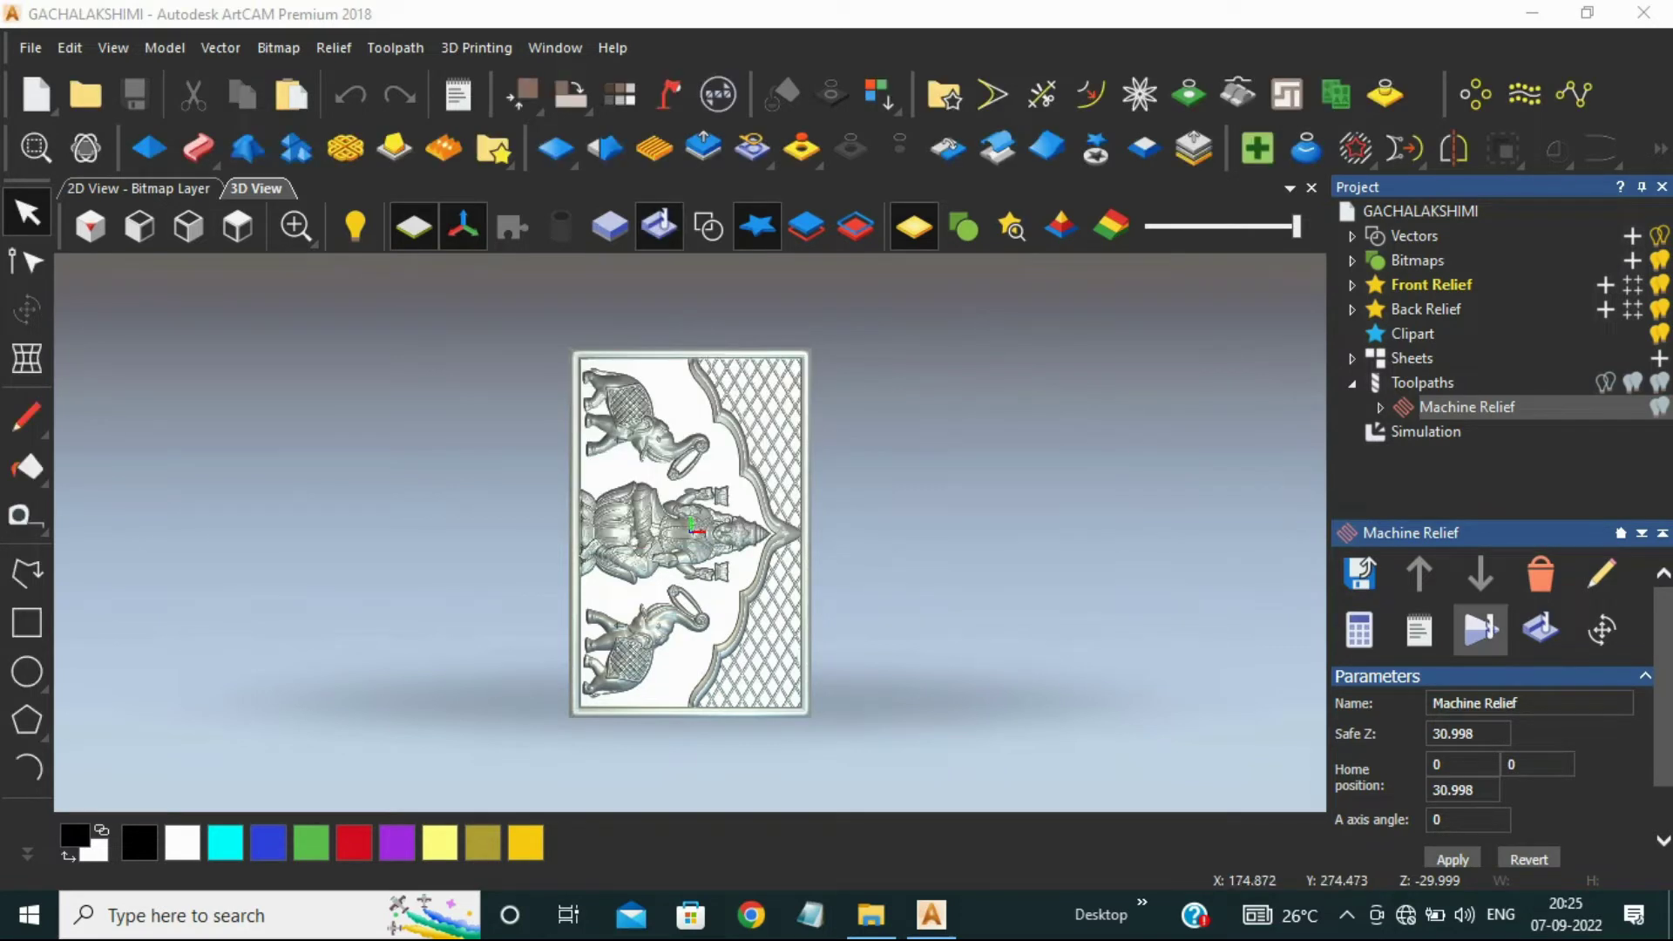
- Examine the simulated carving up close in isometric view, including the elephant, the deity and the lattice
{"action": "left_click", "coordinate": [91, 225]}
{"action": "scroll", "coordinate": [723, 521], "scroll_direction": "up", "scroll_amount": 5}
{"action": "scroll", "coordinate": [723, 521], "scroll_direction": "down", "scroll_amount": 2}
{"action": "left_click_drag", "start_coordinate": [731, 523], "coordinate": [836, 610]}
{"action": "scroll", "coordinate": [723, 558], "scroll_direction": "up", "scroll_amount": 3}
{"action": "scroll", "coordinate": [723, 558], "scroll_direction": "down", "scroll_amount": 3}
{"action": "scroll", "coordinate": [706, 584], "scroll_direction": "up", "scroll_amount": 5}
{"action": "scroll", "coordinate": [701, 571], "scroll_direction": "down", "scroll_amount": 6}
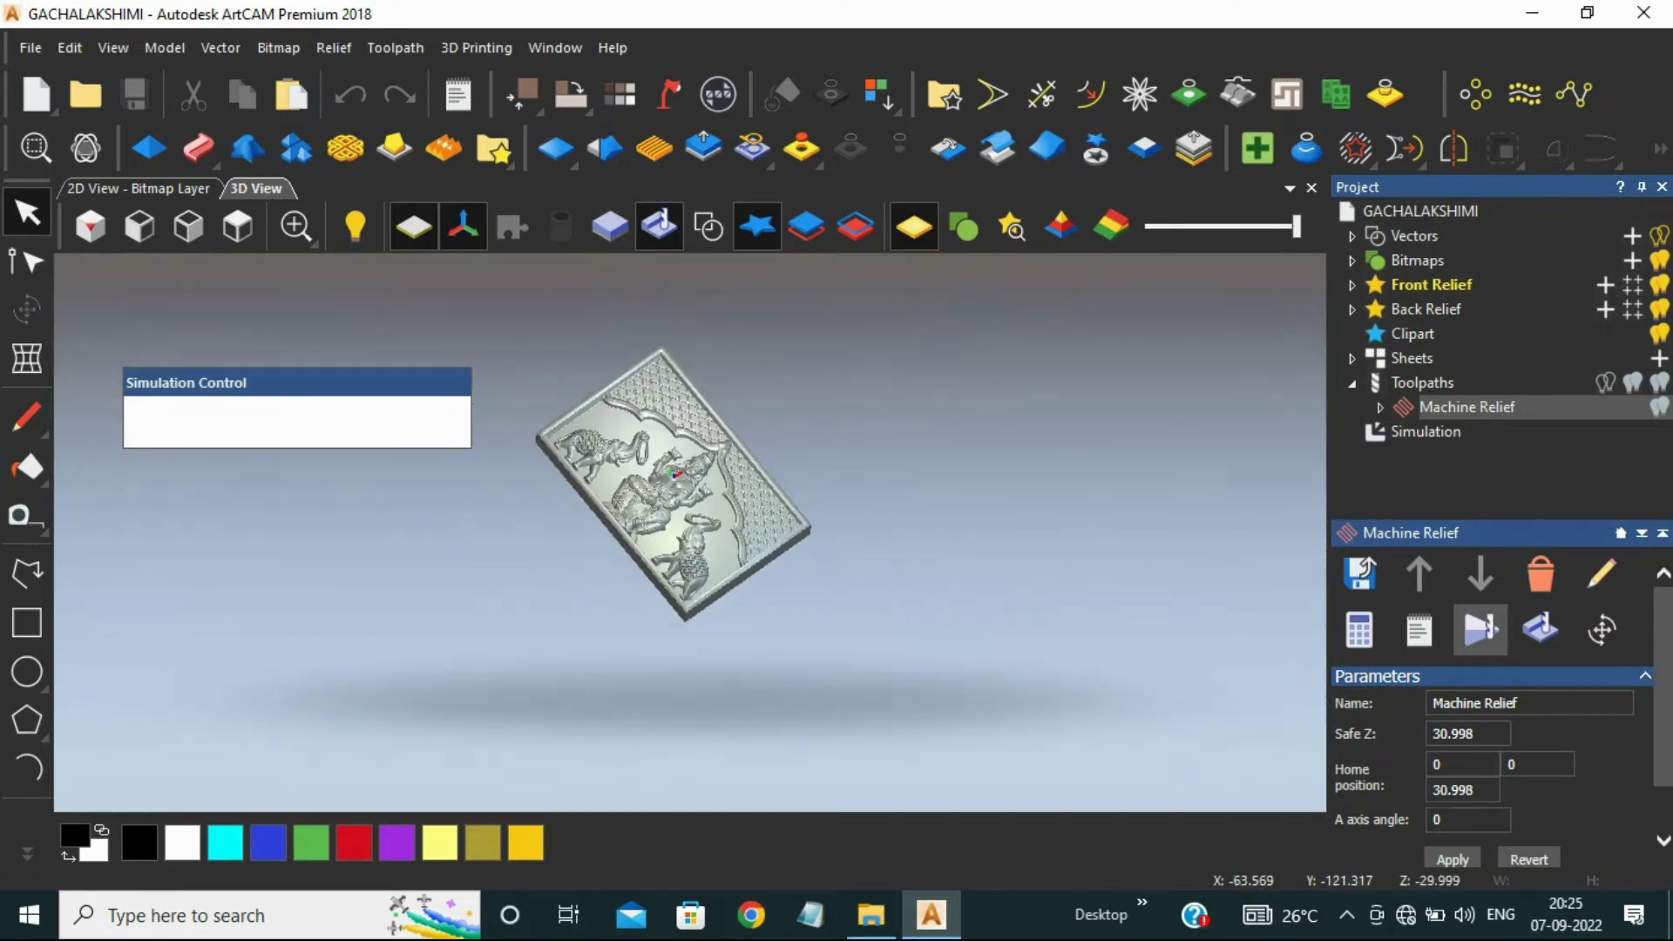
{"action": "scroll", "coordinate": [597, 392], "scroll_direction": "up", "scroll_amount": 5}
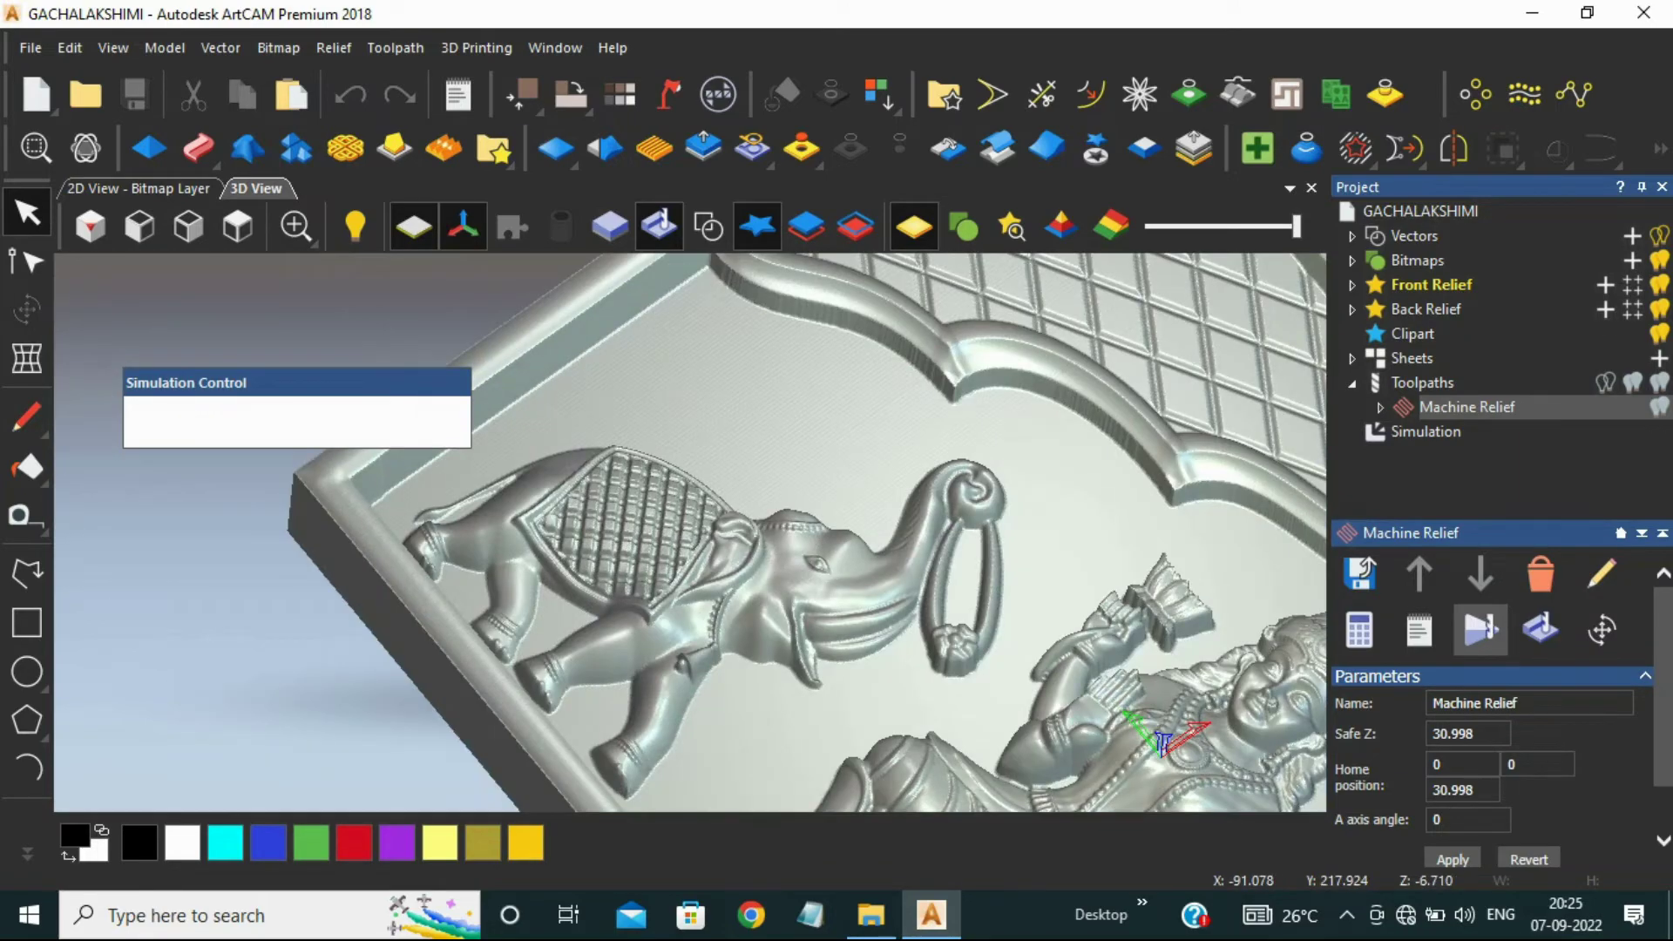
{"action": "scroll", "coordinate": [1163, 741], "scroll_direction": "down", "scroll_amount": 5}
- Start saving the toolpaths and keep only End Mill 6 mm Roughing among those to save
{"action": "left_click", "coordinate": [1359, 573]}
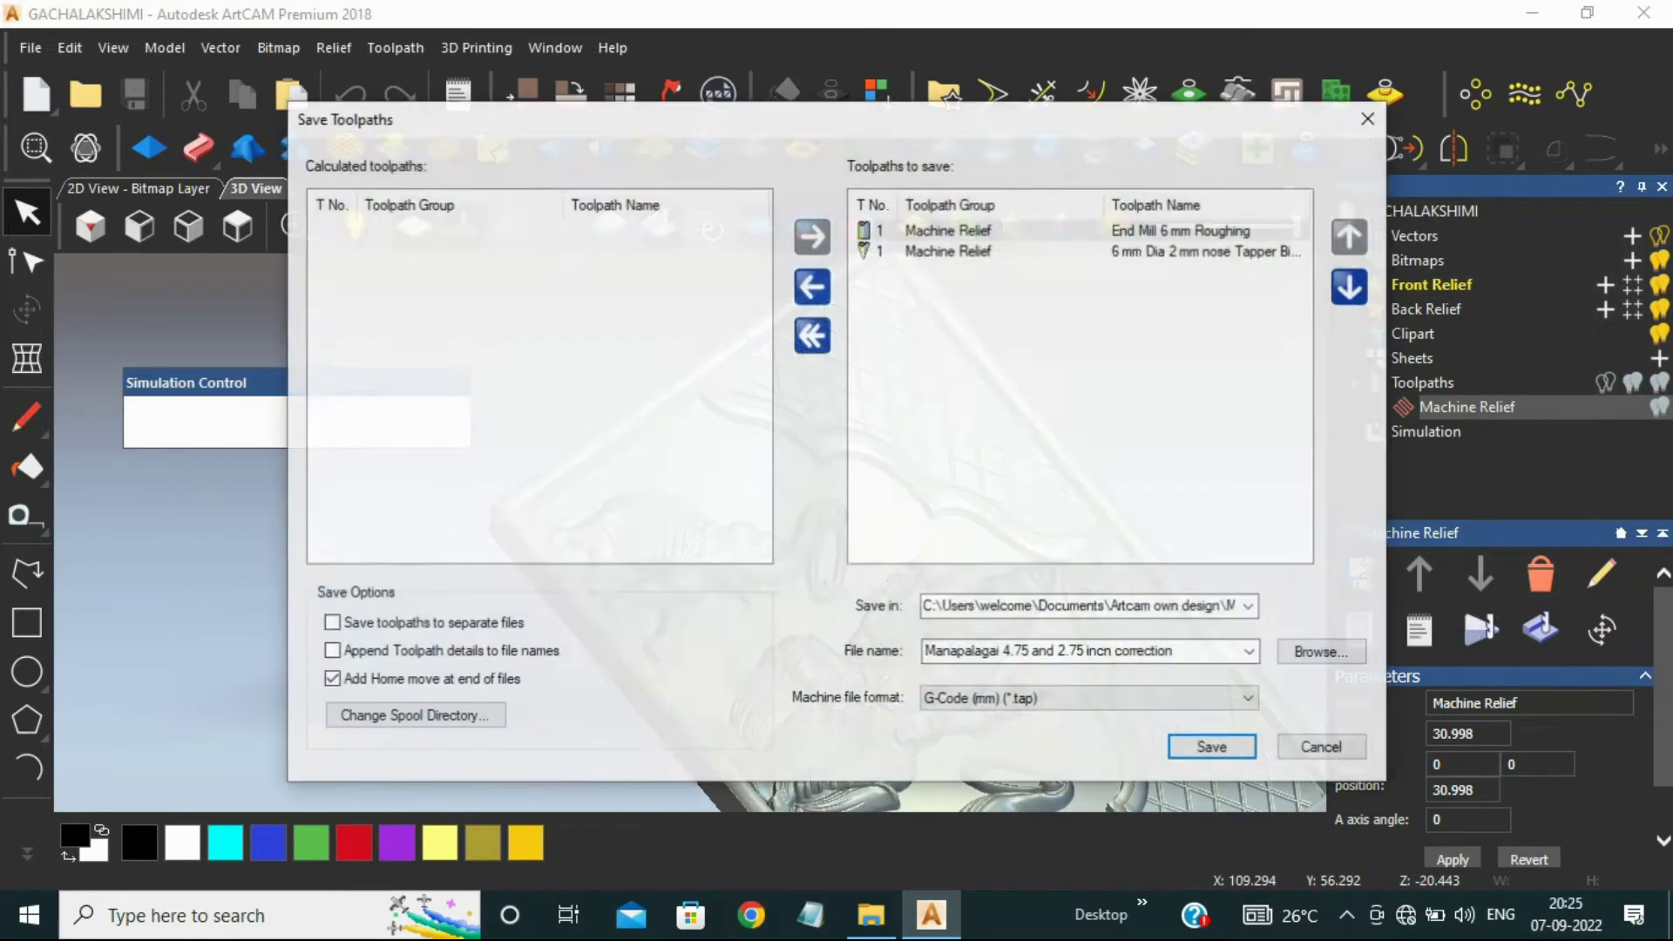
{"action": "left_click", "coordinate": [812, 335]}
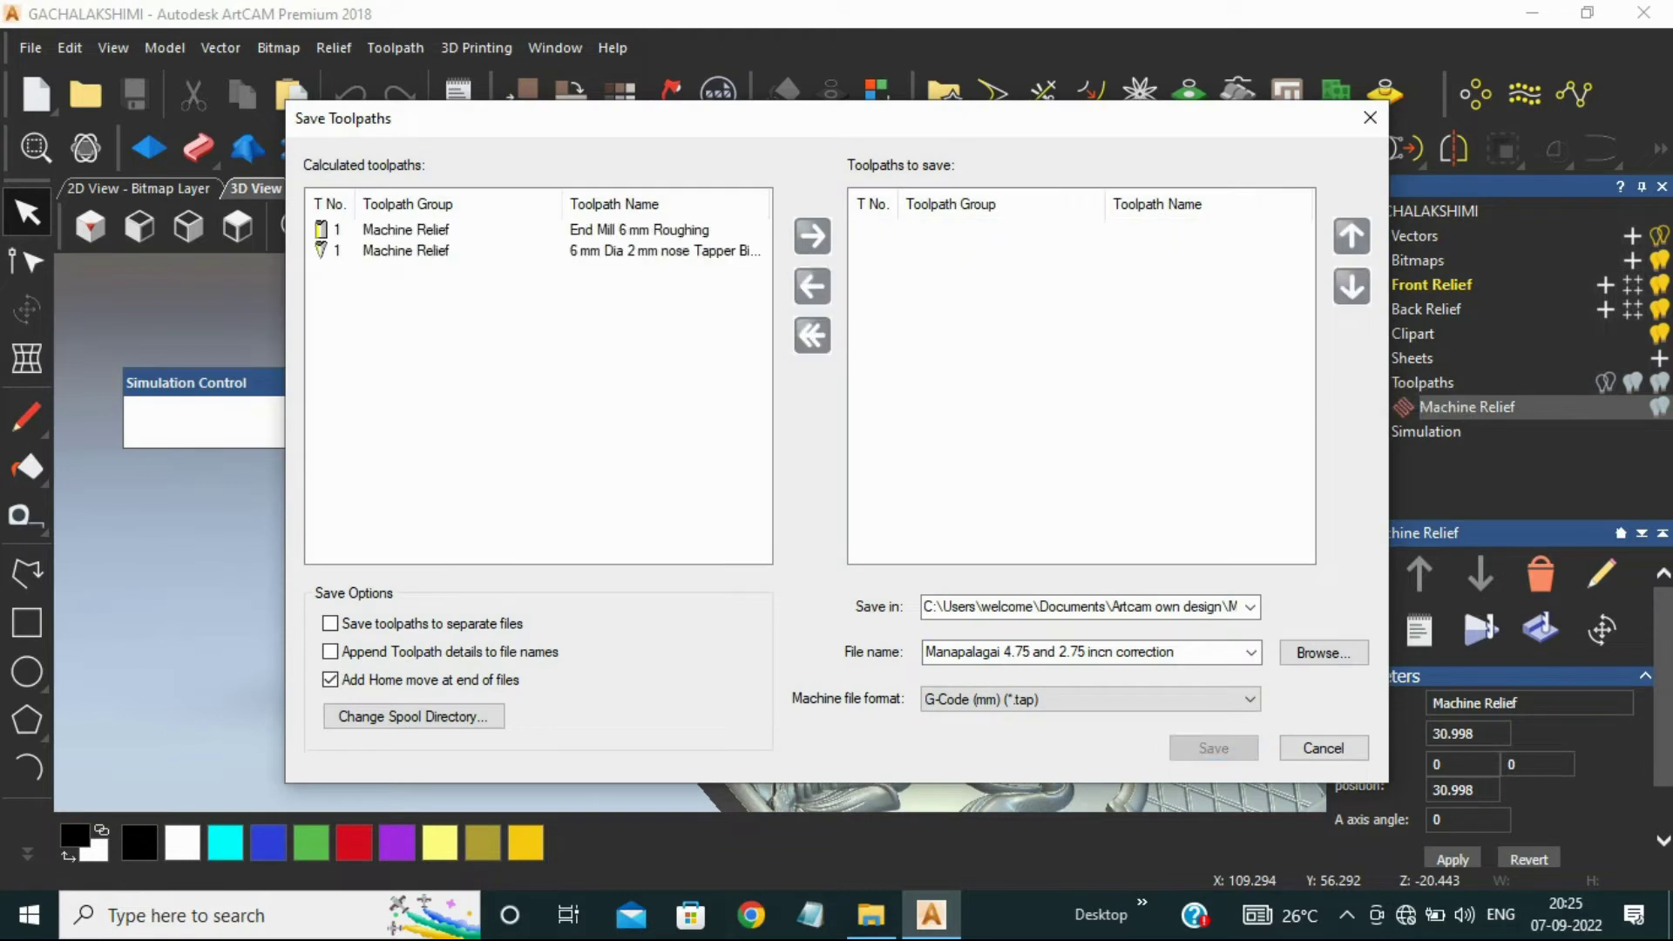
{"action": "left_click", "coordinate": [523, 251]}
{"action": "left_click", "coordinate": [522, 230]}
{"action": "left_click", "coordinate": [812, 235]}
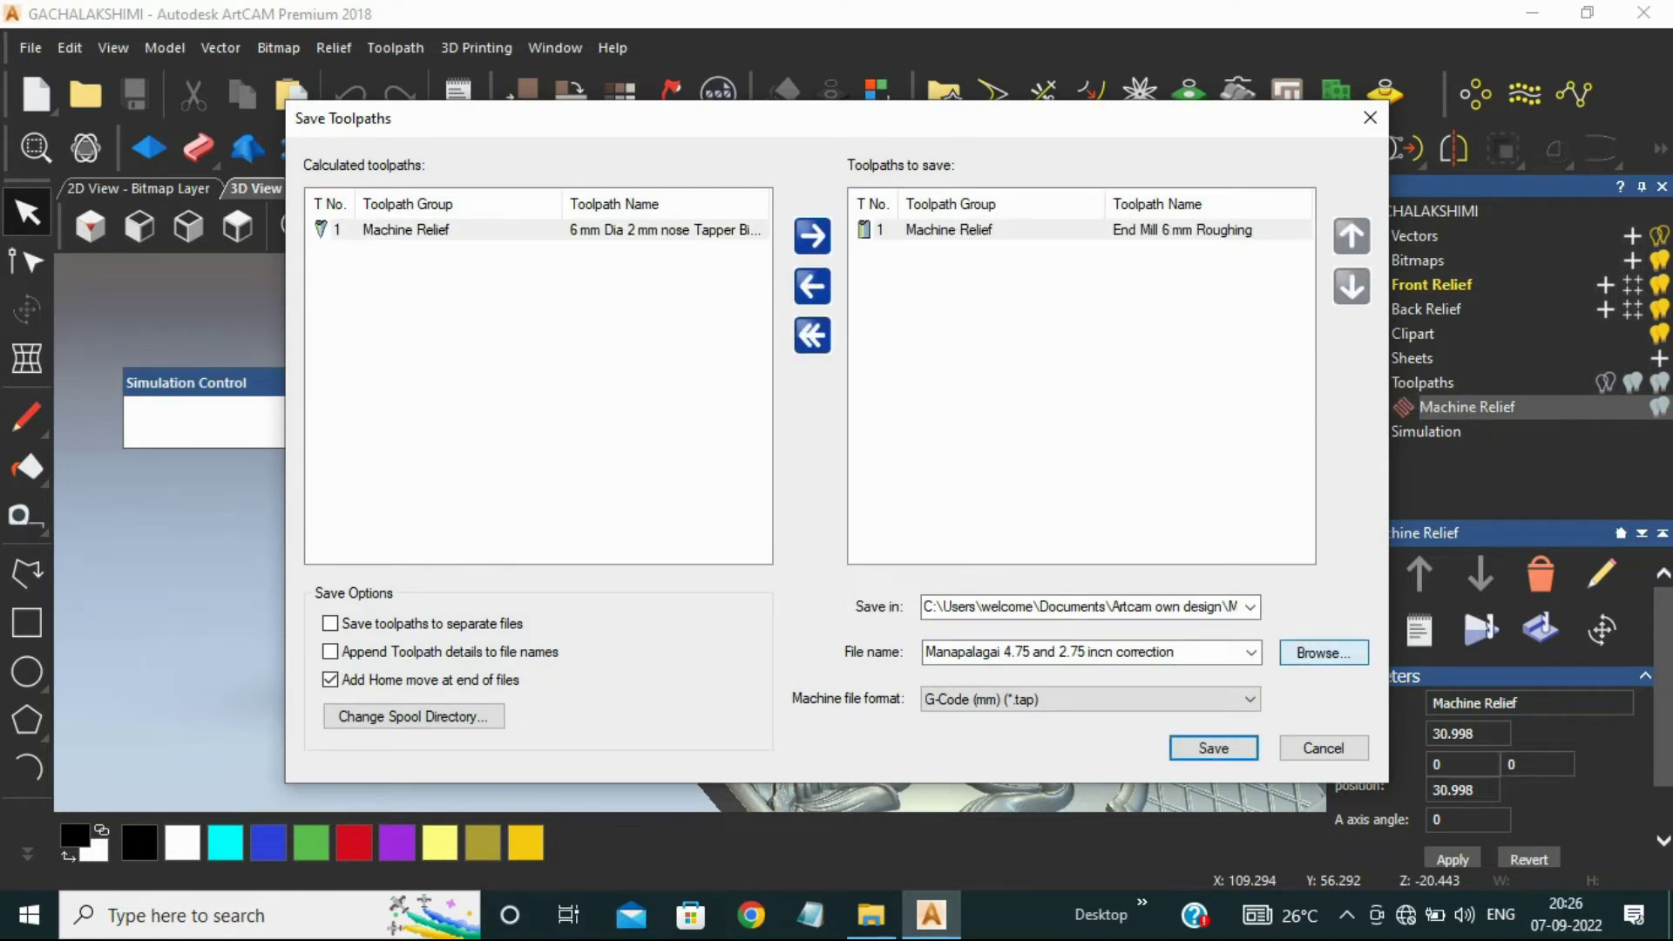
- Save the roughing toolpath as G-Code (mm) named END MILL 6MM GACHALAKSHIMI in the GACHALAKSHIMI 300X400X50 folder
{"action": "left_click", "coordinate": [1324, 653]}
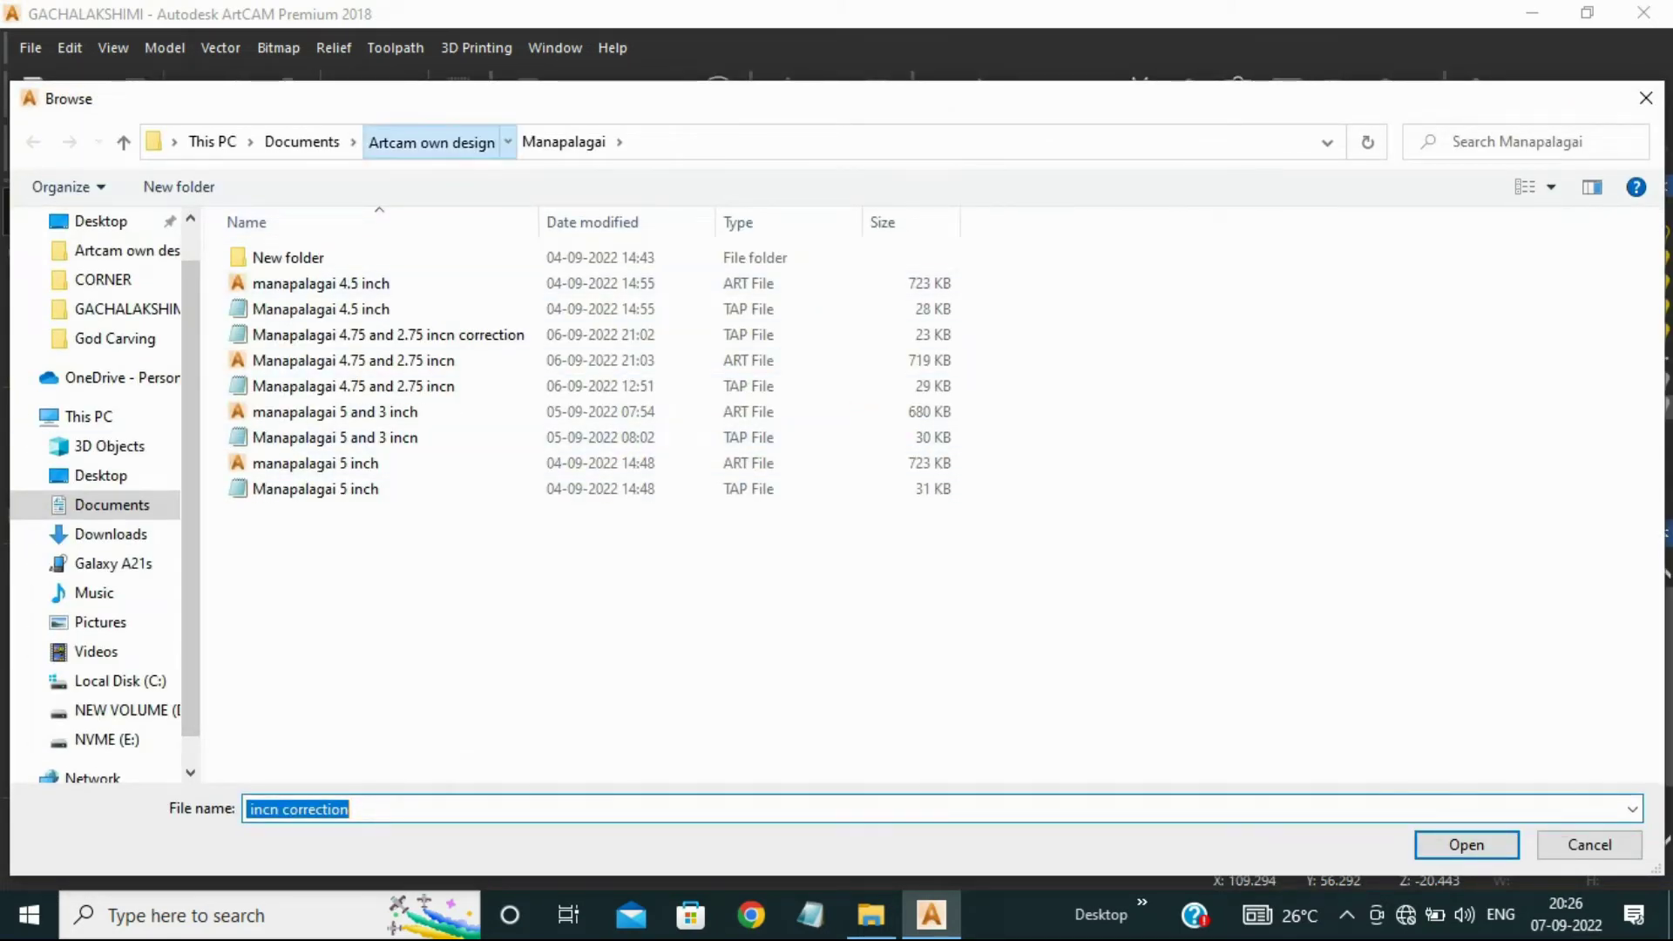
{"action": "left_click", "coordinate": [431, 142]}
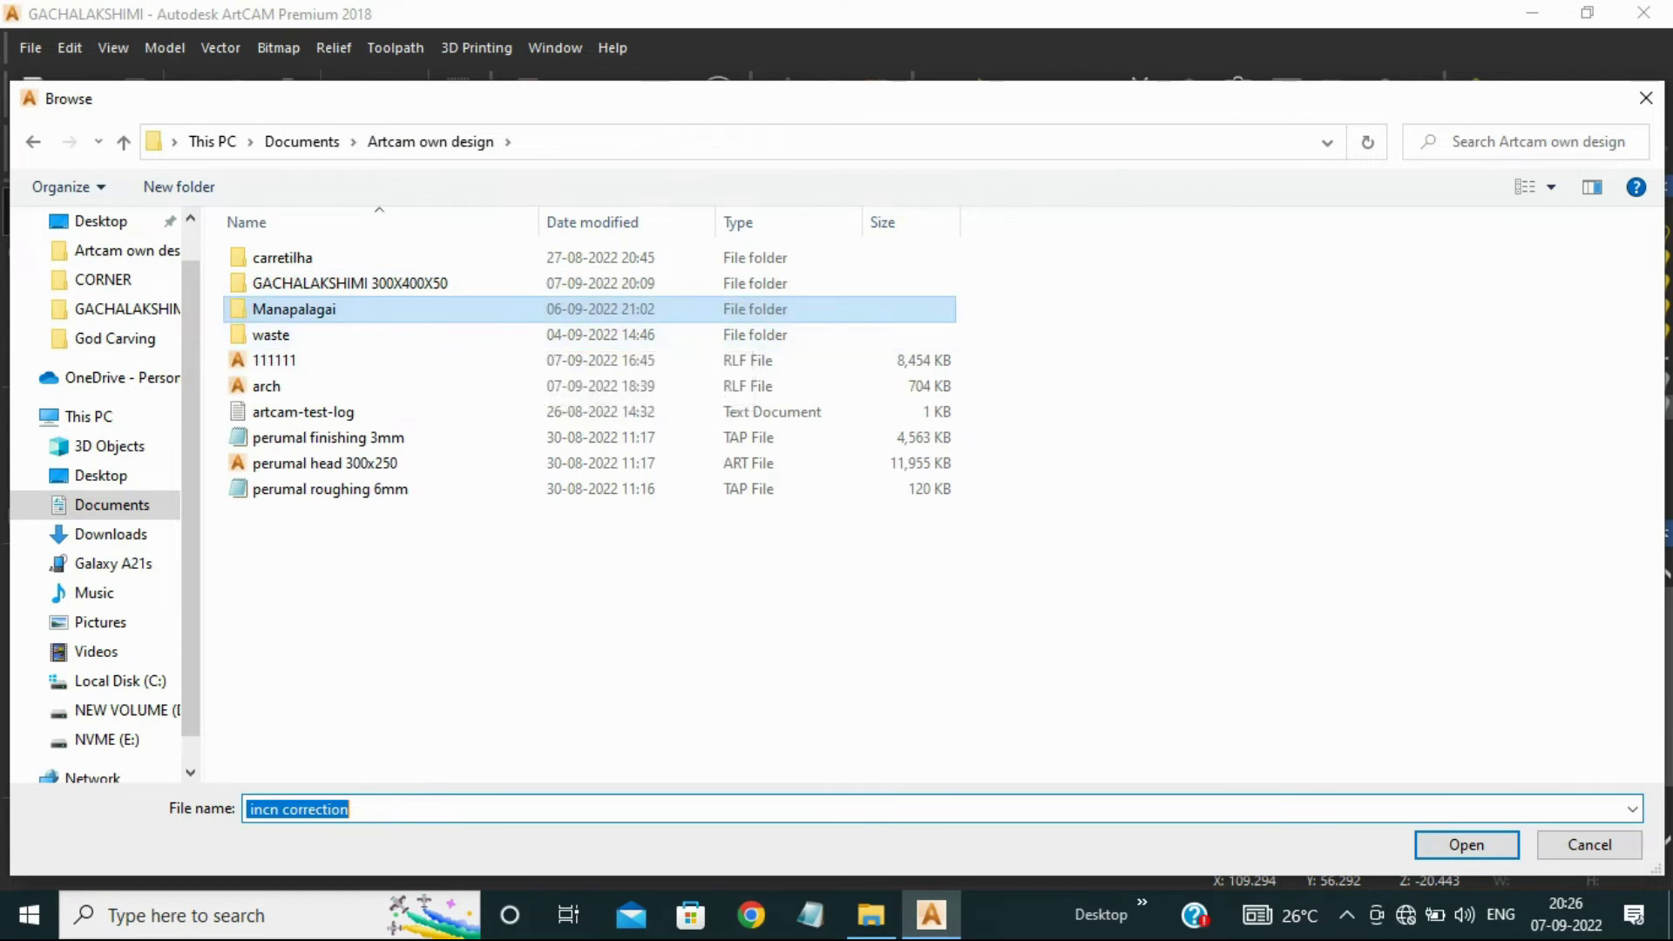
{"action": "double_click", "coordinate": [348, 283]}
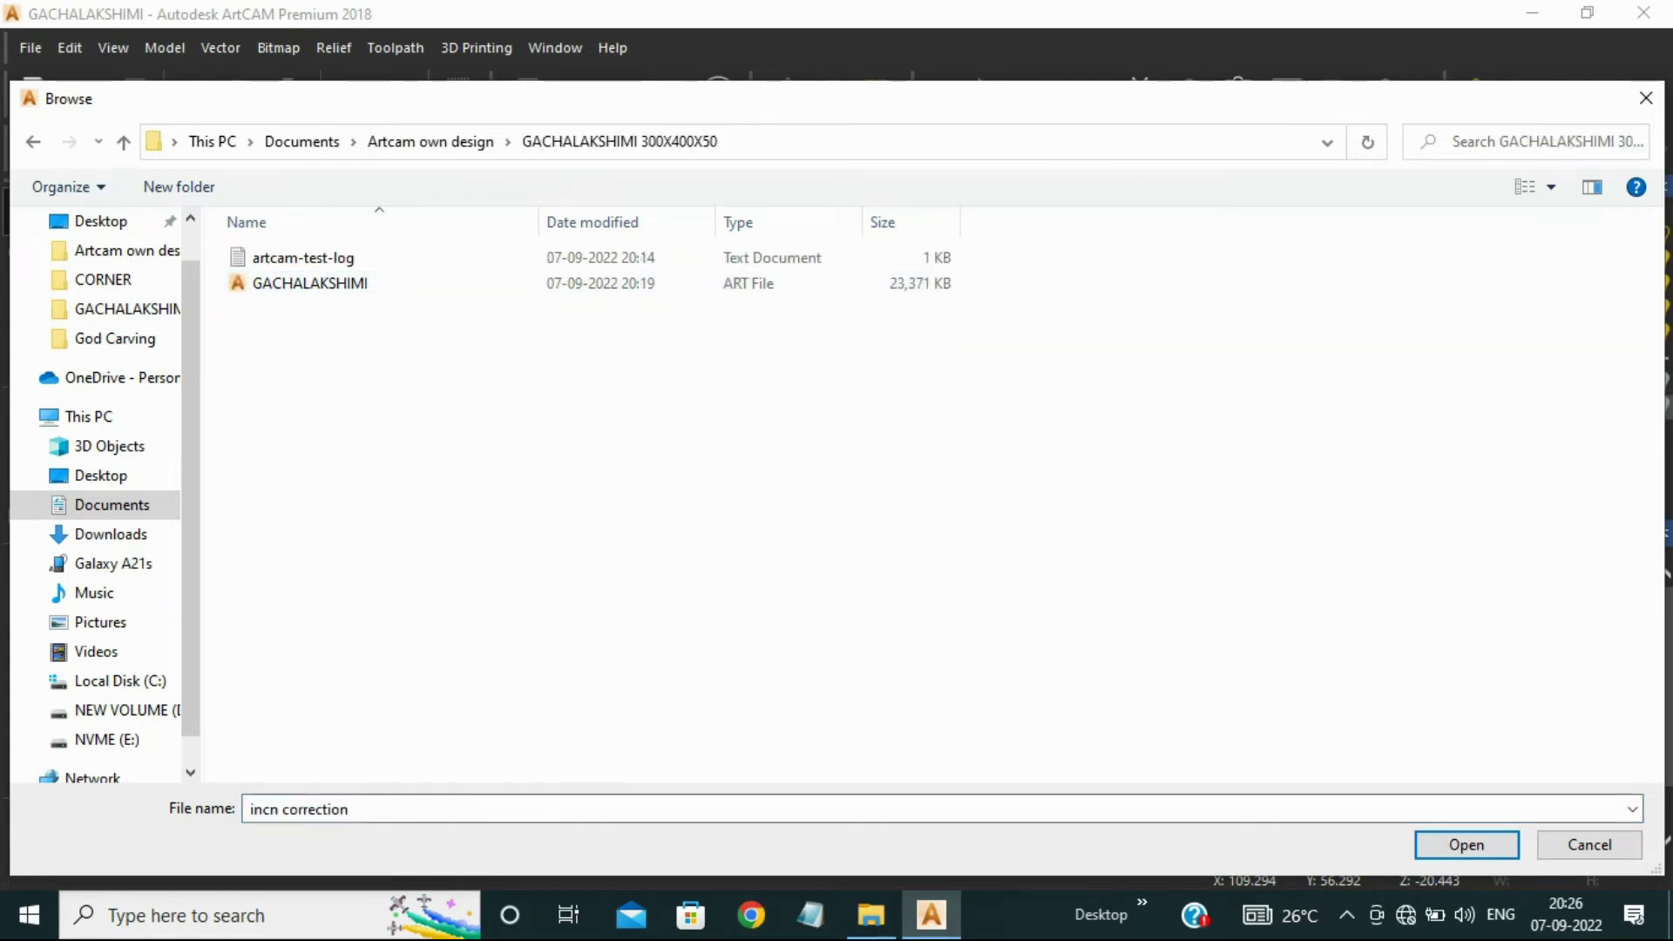
{"action": "key", "text": "ctrl+a"}
{"action": "type", "text": "E"}
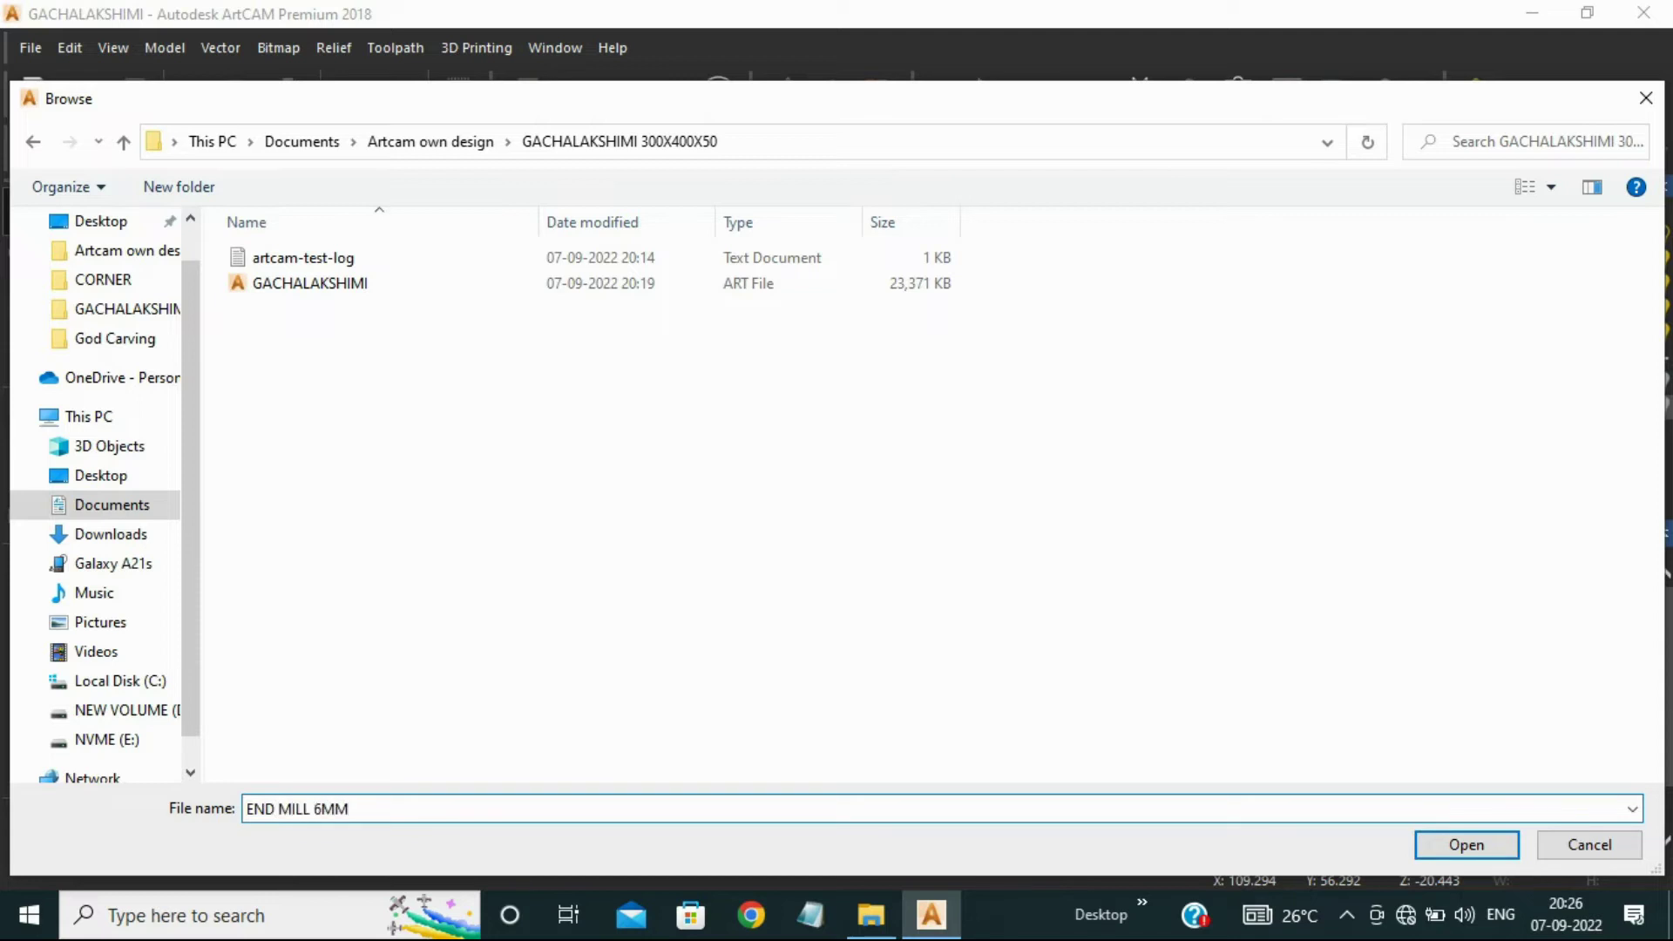
{"action": "type", "text": "KSHIMI"}
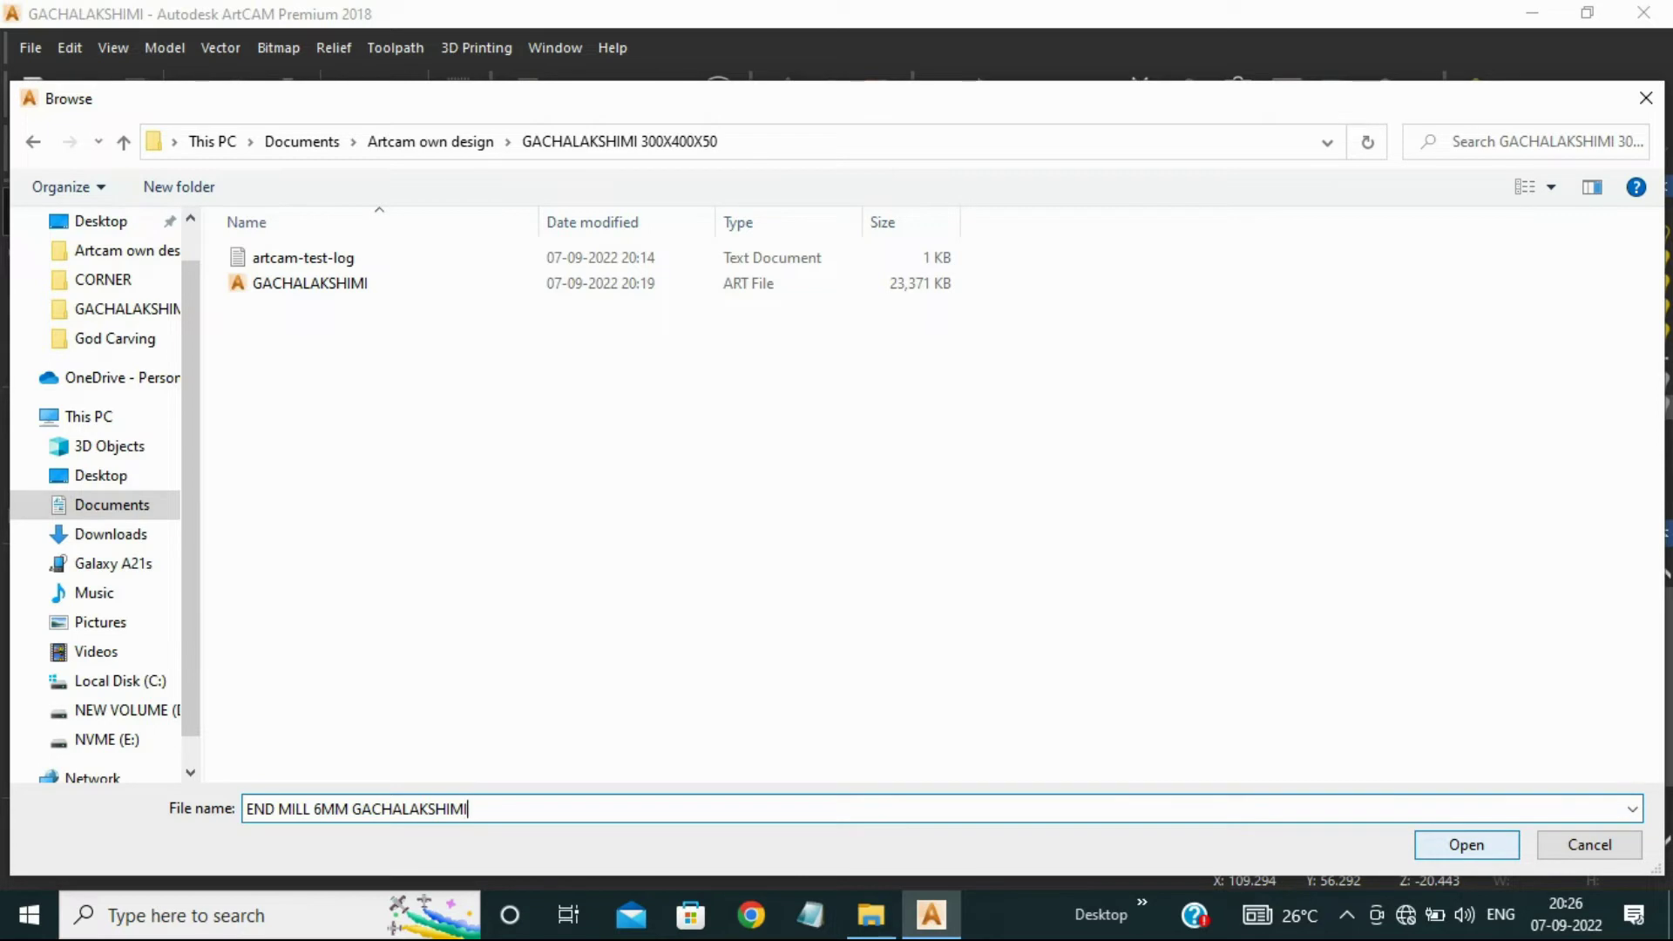
{"action": "key", "text": "Return"}
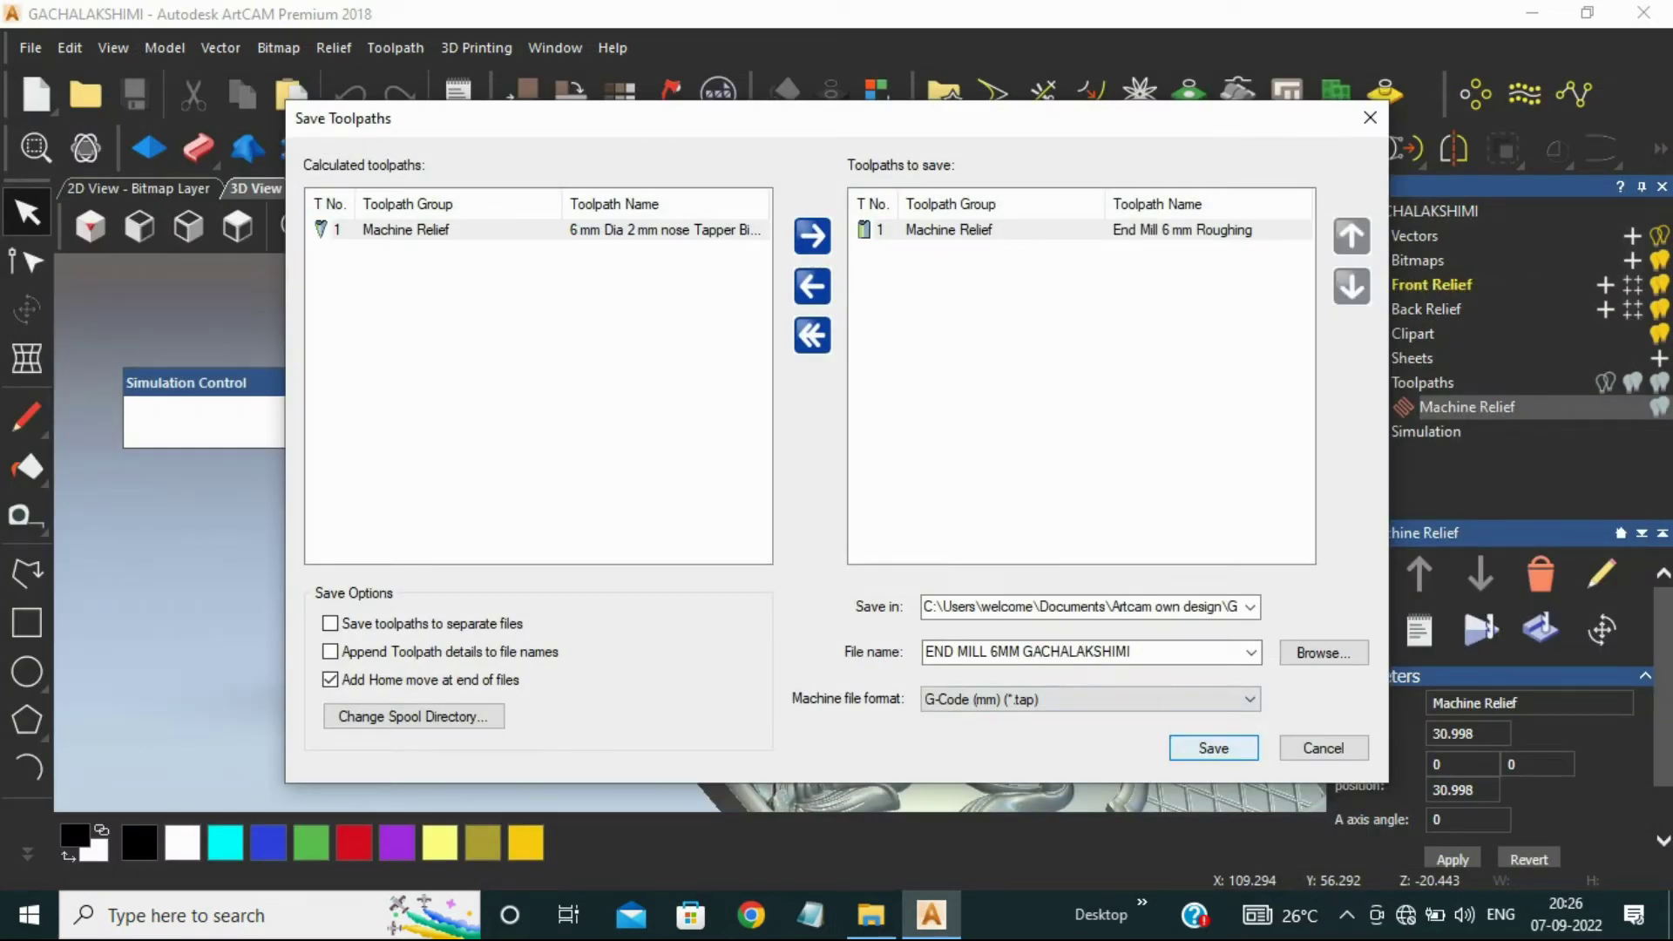
{"action": "key", "text": "Return"}
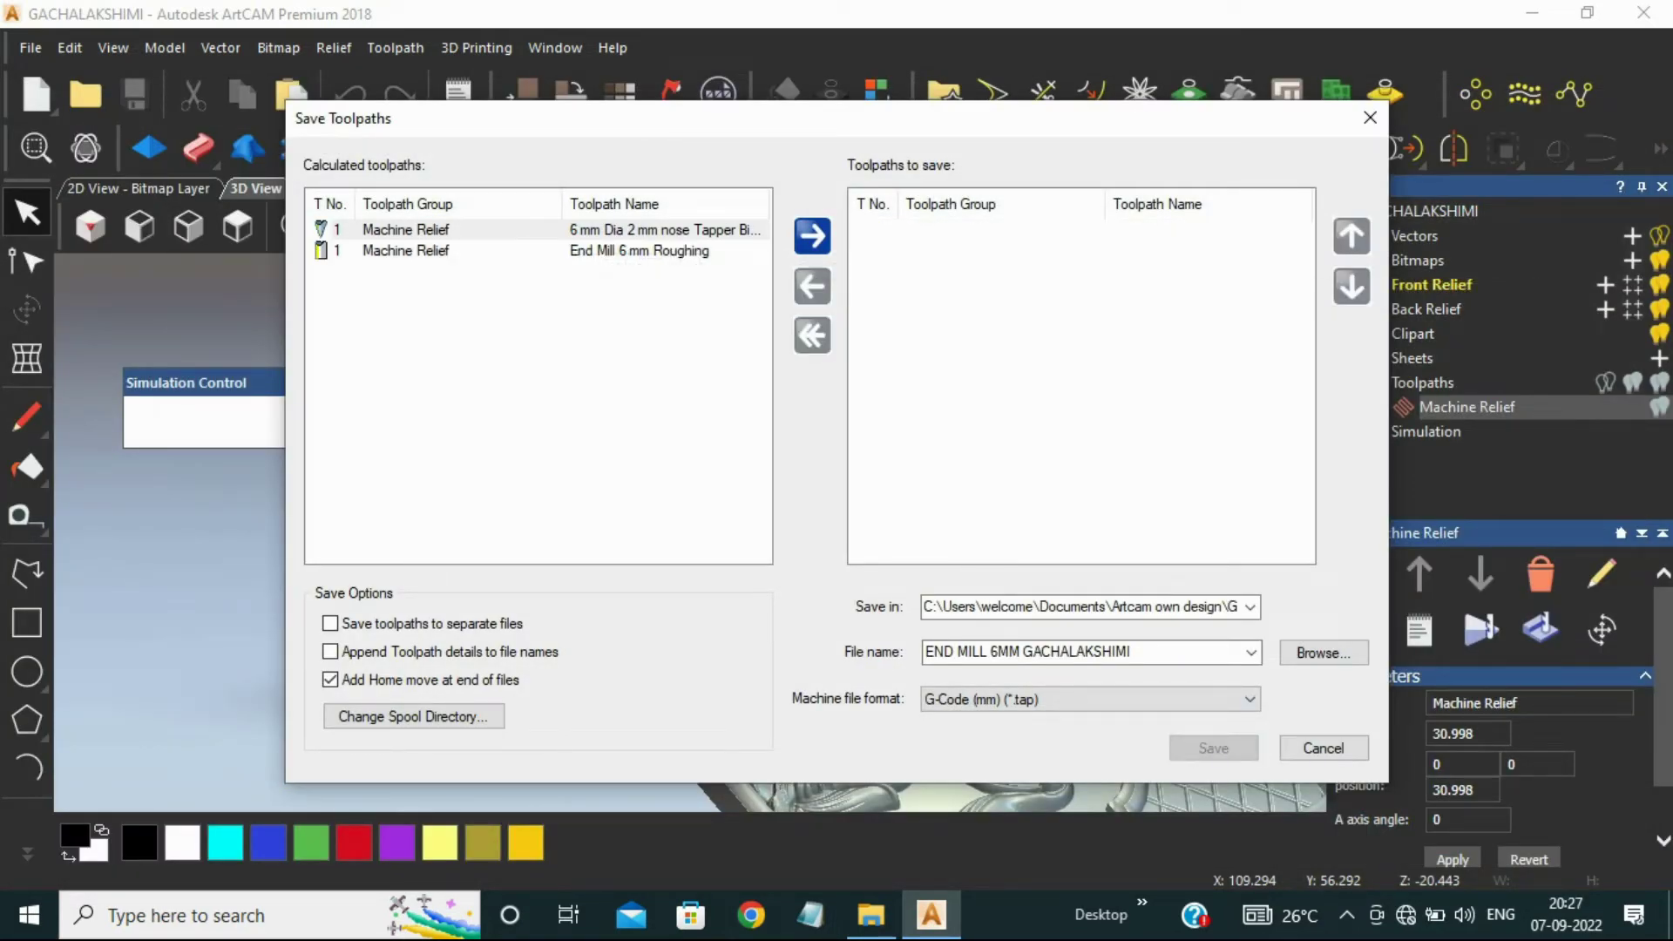
- Save the 6 mm Dia 2 mm nose Tapper Bit finishing toolpath as TAPER 6MM GACHALAKSHIMI and close the toolpath saving dialog
{"action": "double_click", "coordinate": [666, 230]}
{"action": "left_click_drag", "start_coordinate": [1138, 653], "coordinate": [926, 676]}
{"action": "left_click", "coordinate": [988, 653]}
{"action": "key", "text": "BackSpace"}
{"action": "key", "text": "BackSpace"}
{"action": "key", "text": "BackSpace"}
{"action": "key", "text": "BackSpace"}
{"action": "key", "text": "BackSpace"}
{"action": "key", "text": "BackSpace"}
{"action": "key", "text": "BackSpace"}
{"action": "key", "text": "BackSpace"}
{"action": "type", "text": "TAPER"}
{"action": "left_click", "coordinate": [1213, 747]}
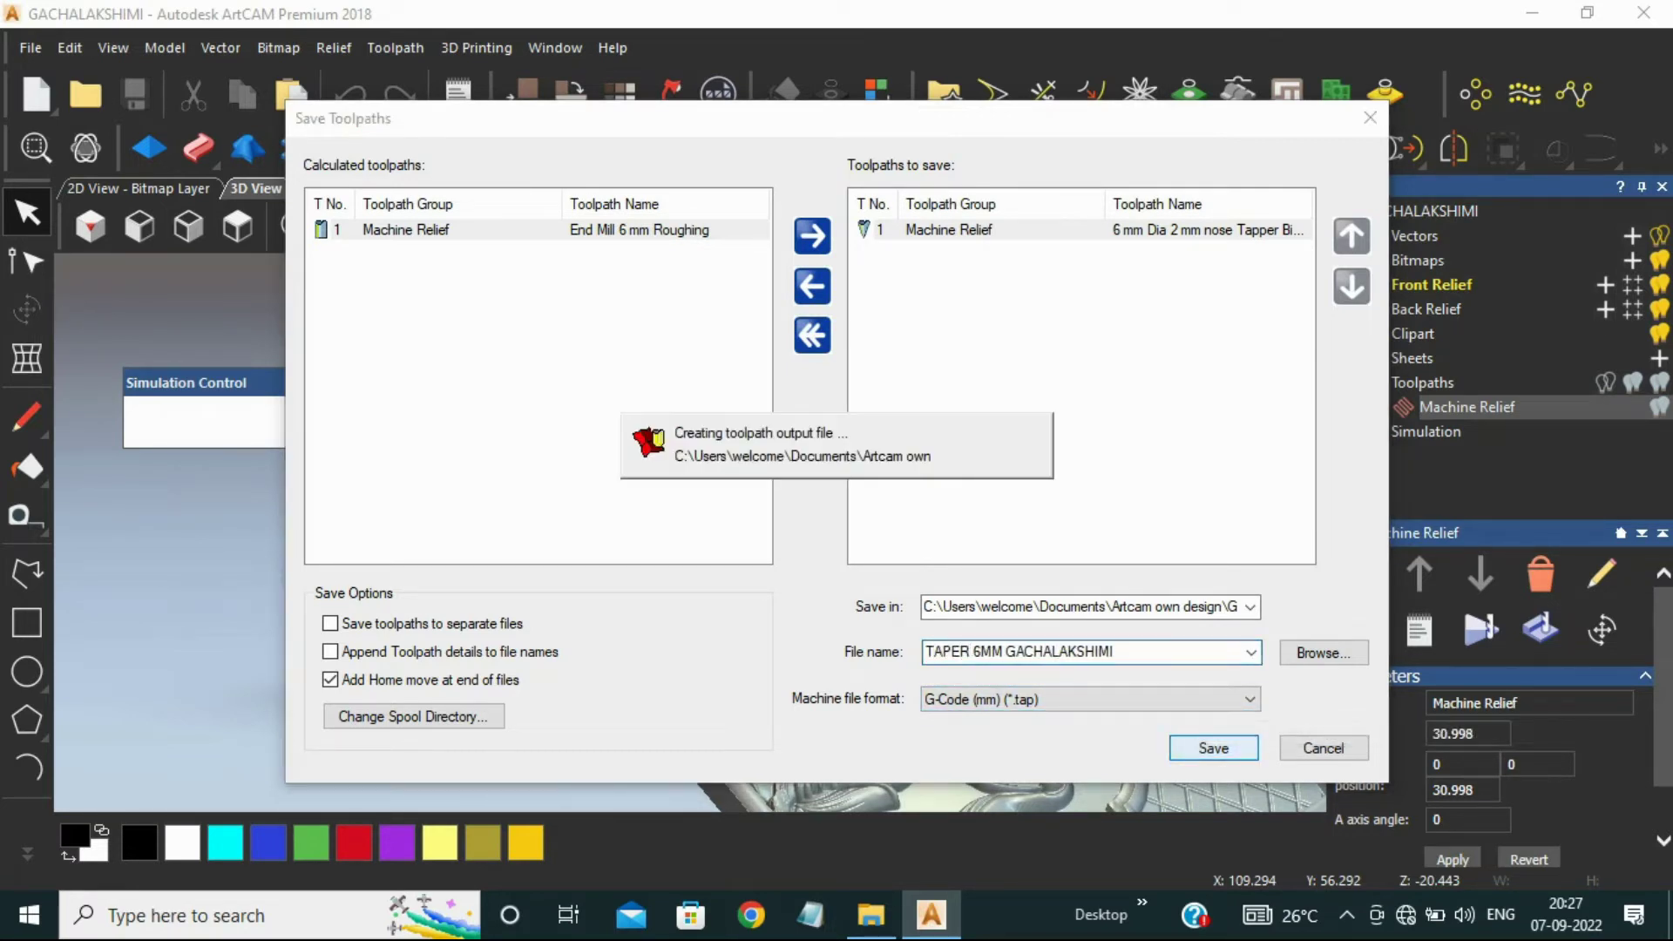
{"action": "left_click", "coordinate": [1323, 747]}
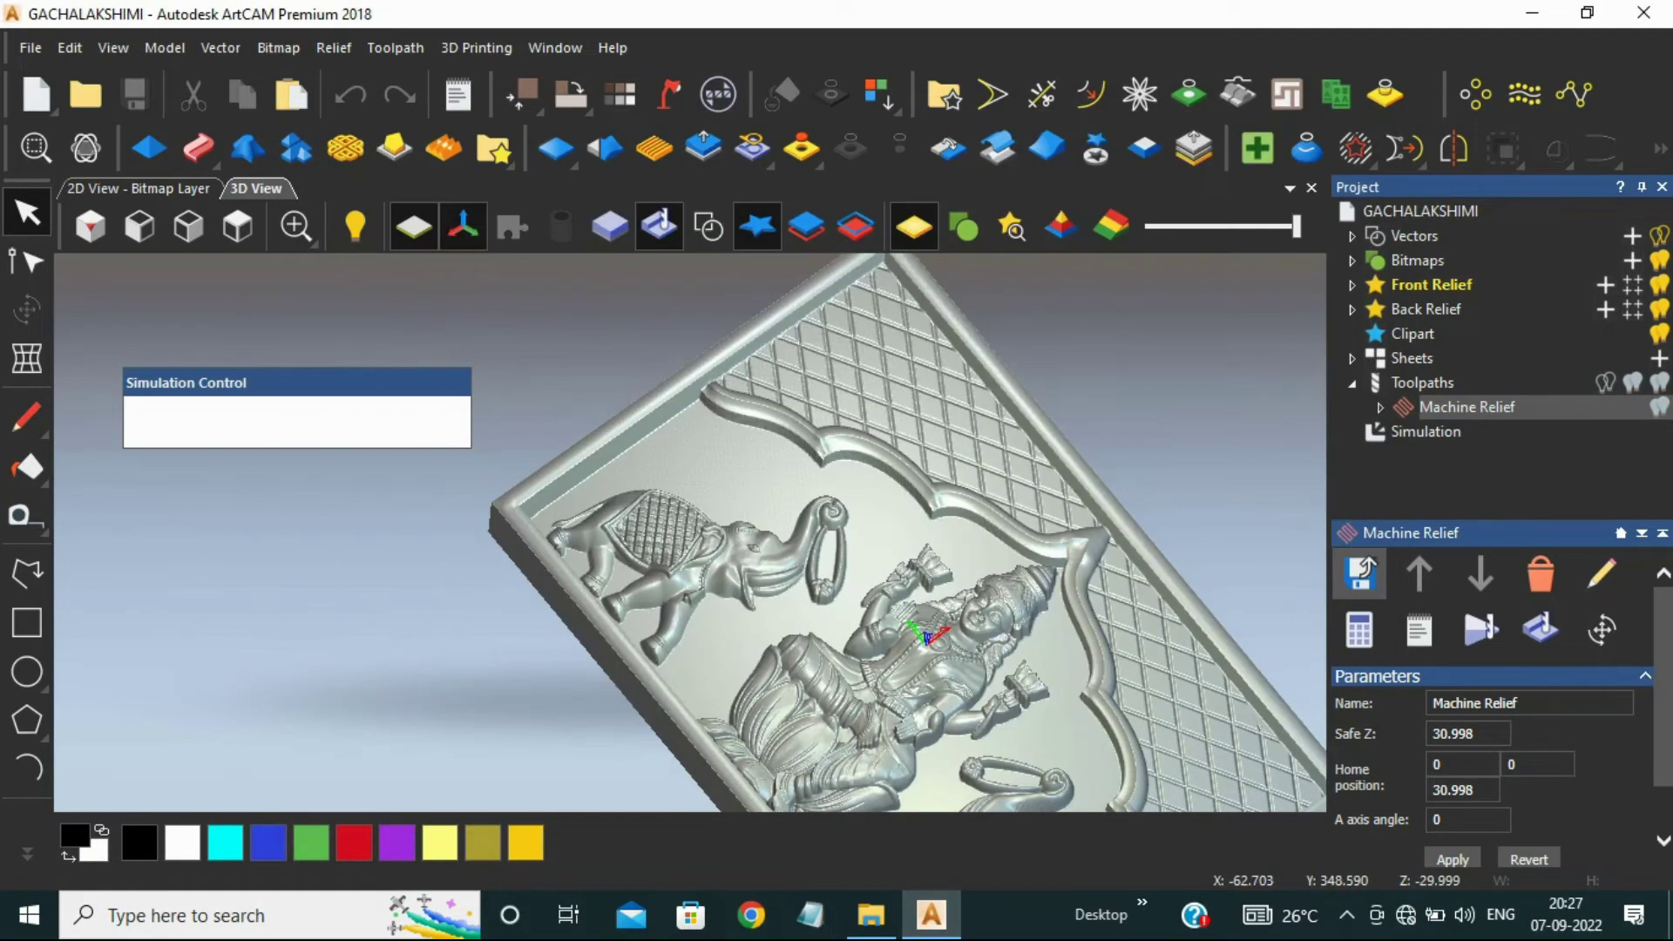
{"action": "left_click", "coordinate": [31, 48]}
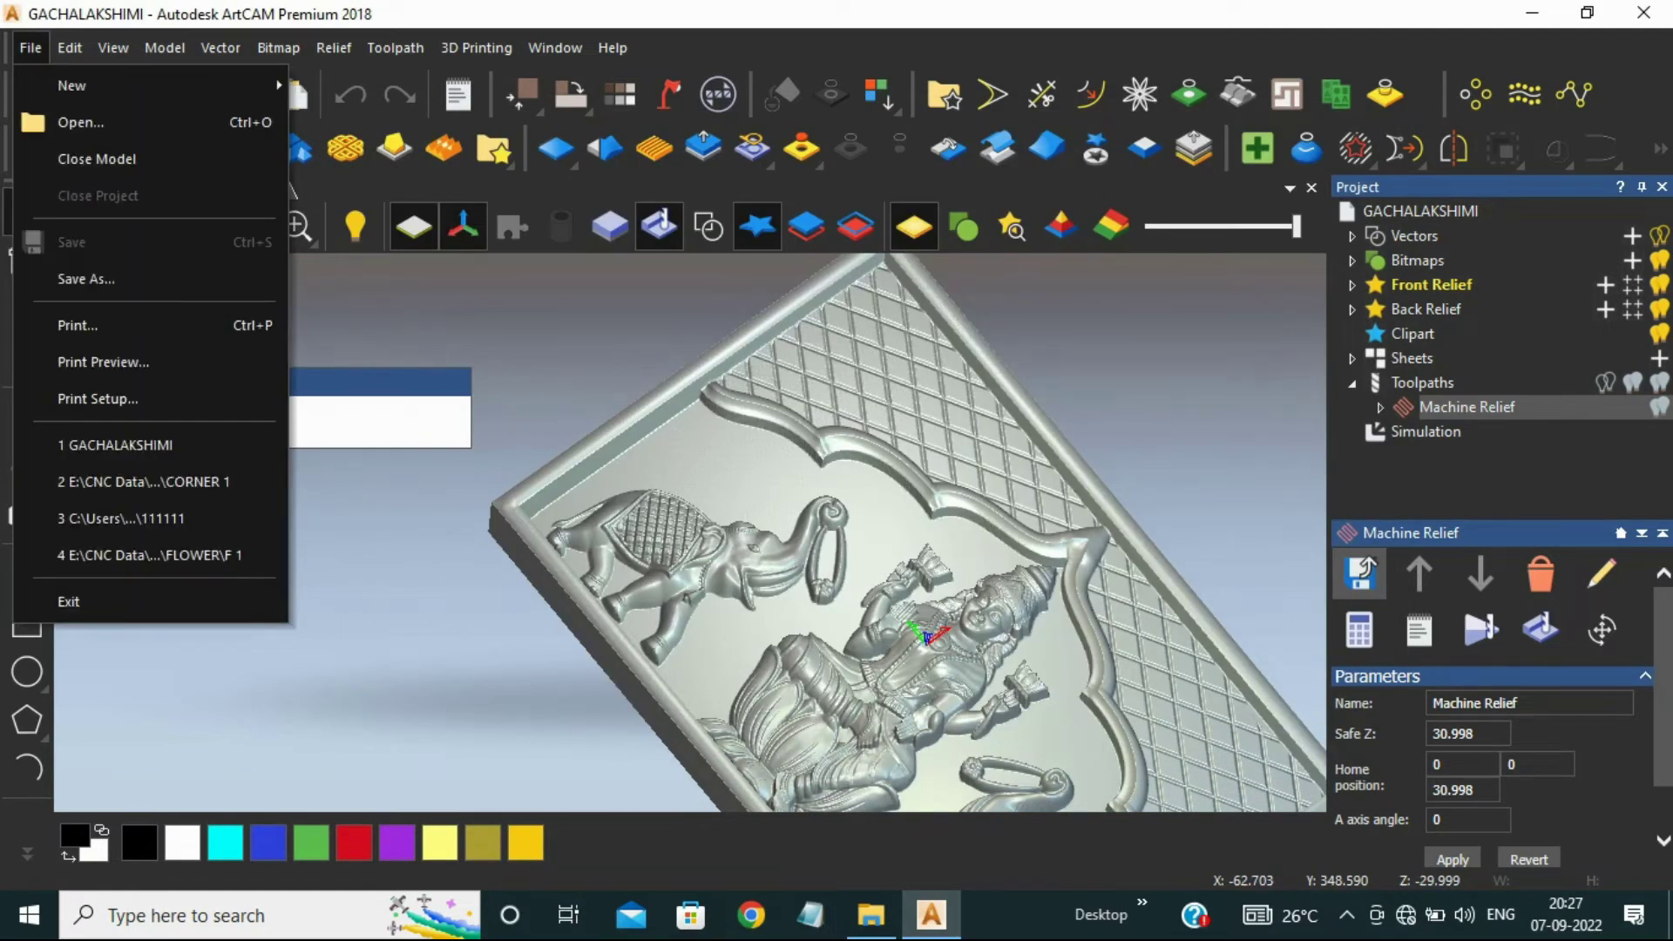
{"action": "key", "text": "Down"}
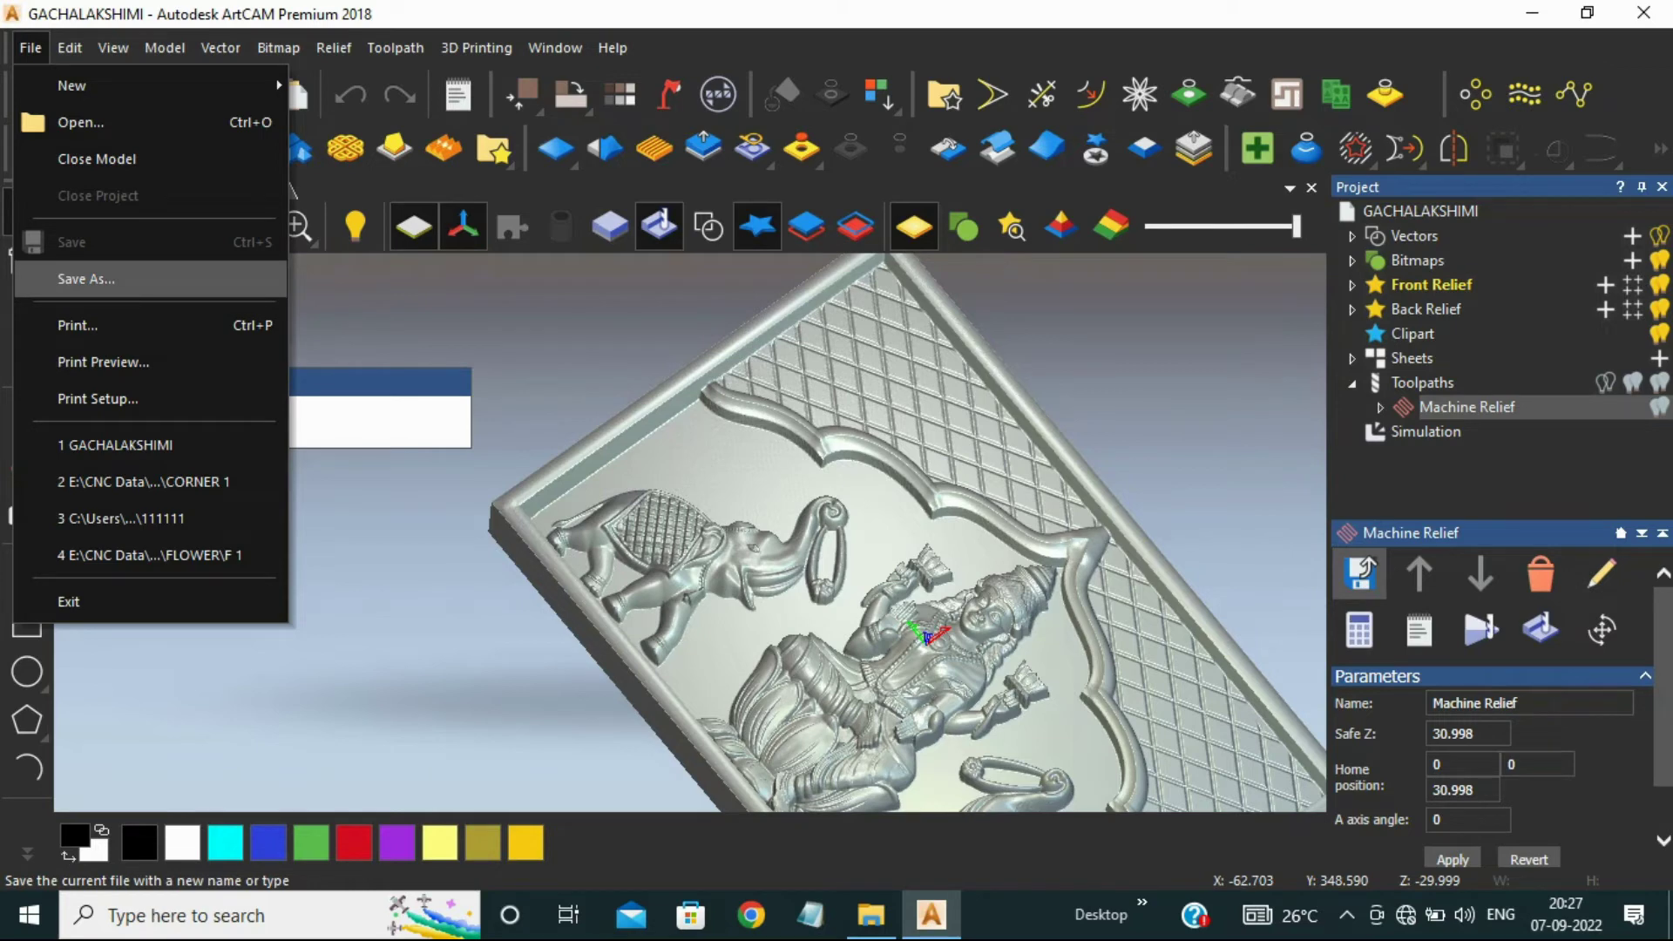
{"action": "key", "text": "Return"}
{"action": "left_click", "coordinate": [1645, 47]}
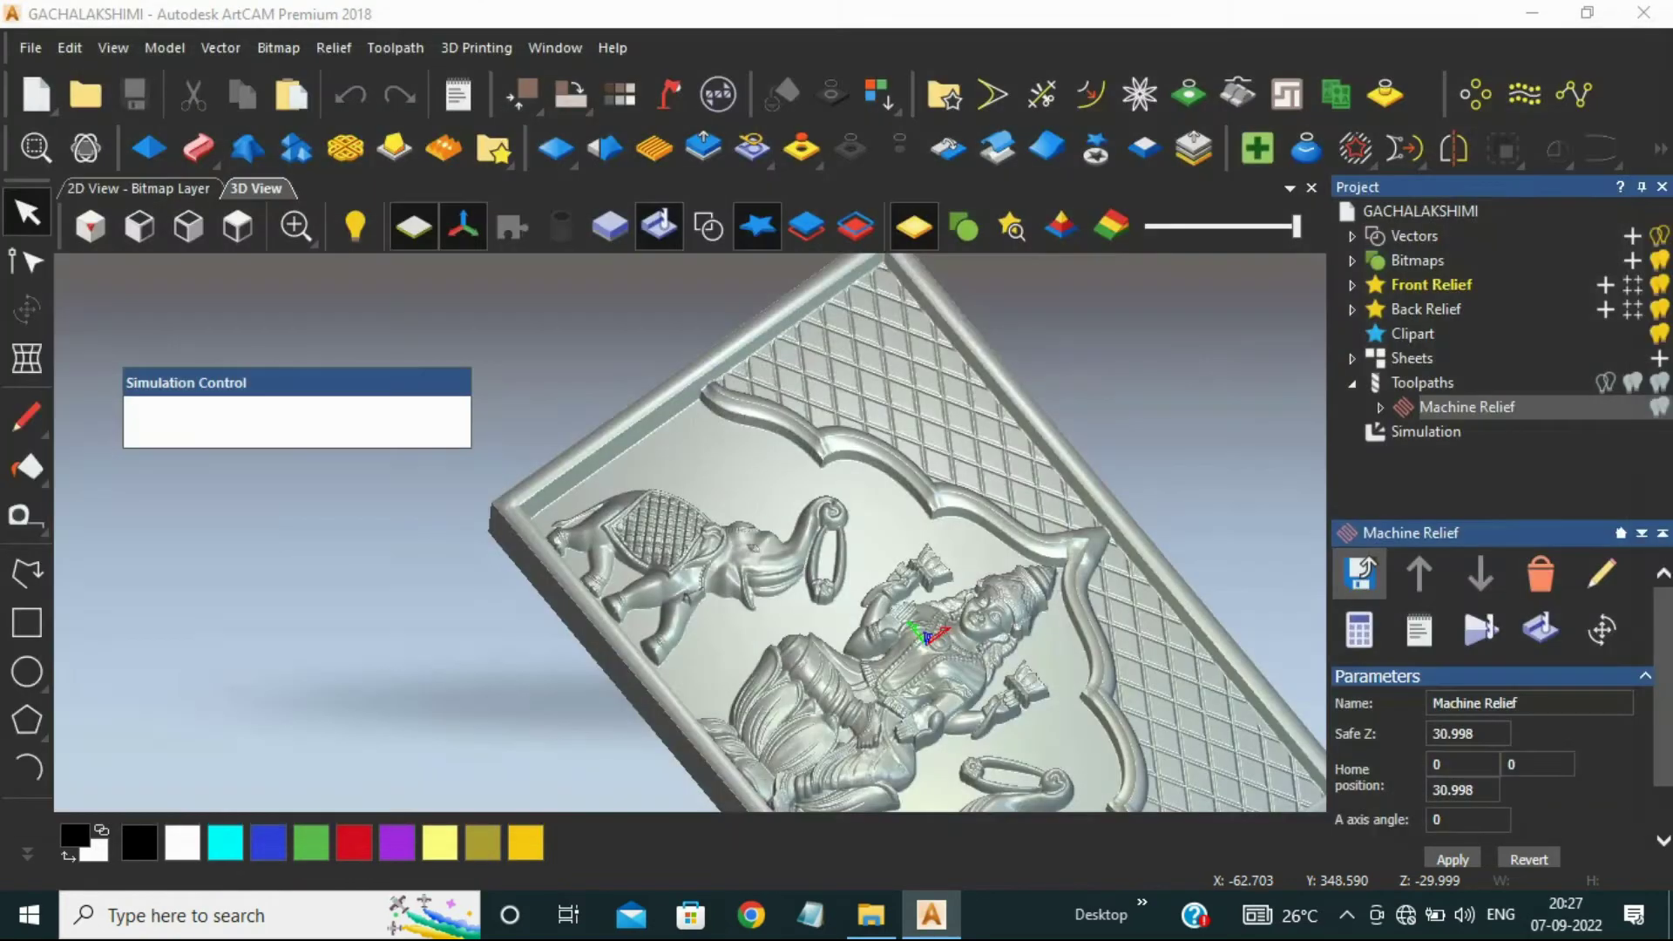
- Clear the leftover Simulation Control window out of the 3D view
{"action": "left_click_drag", "start_coordinate": [427, 378], "coordinate": [559, 276]}
{"action": "left_click", "coordinate": [1347, 915]}
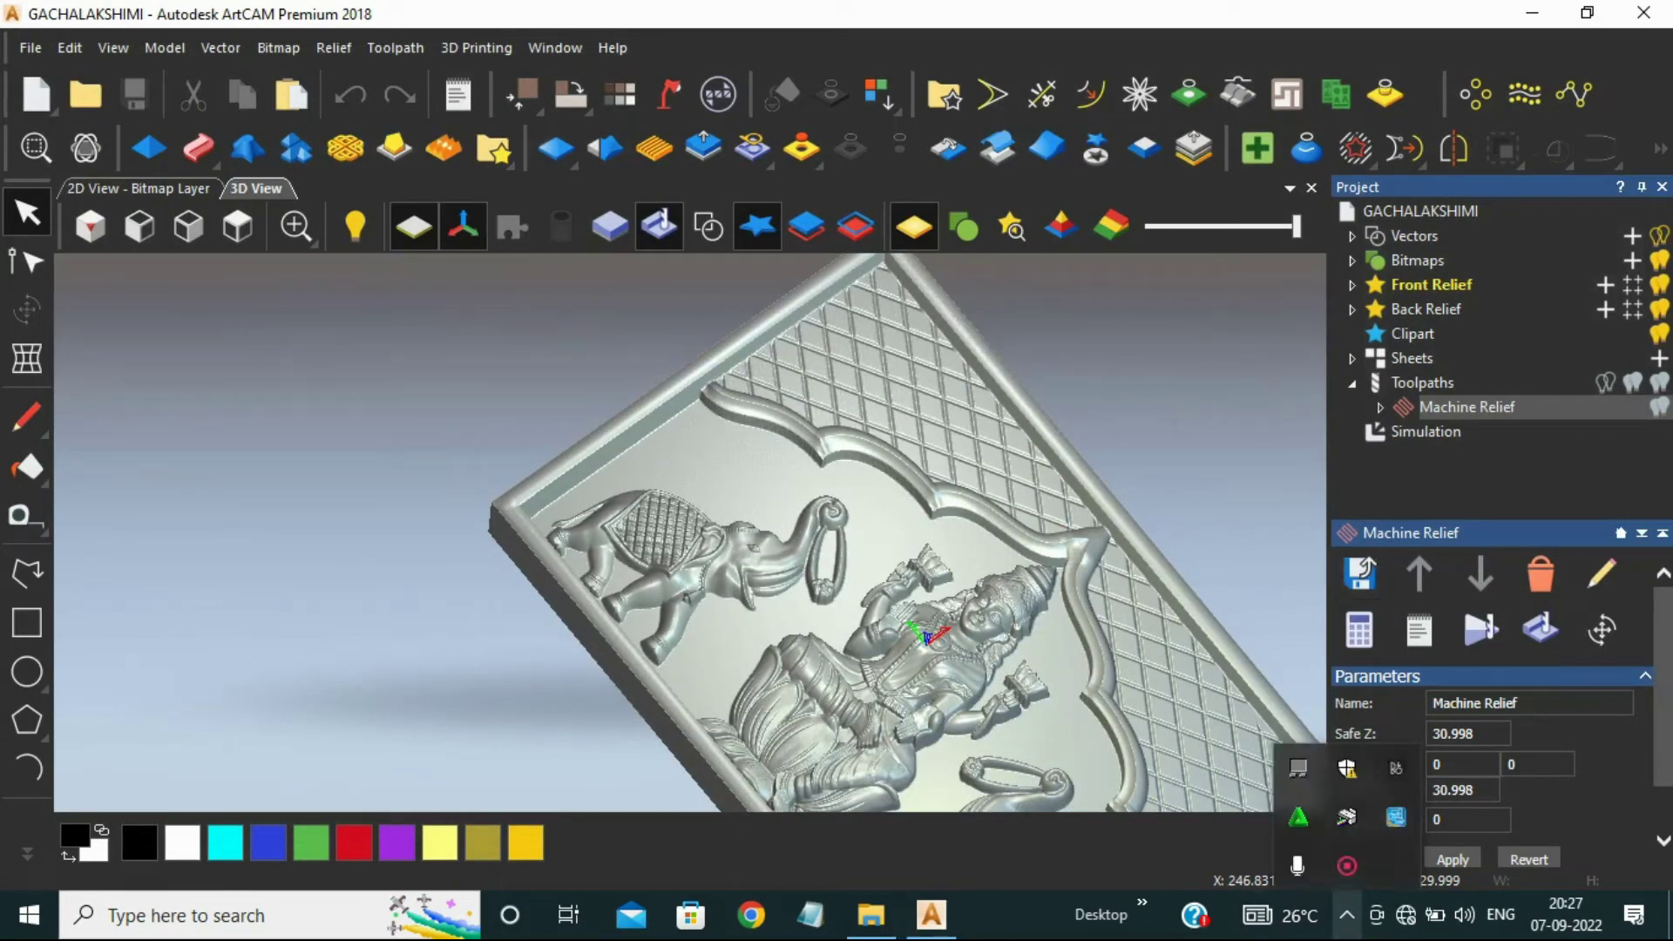